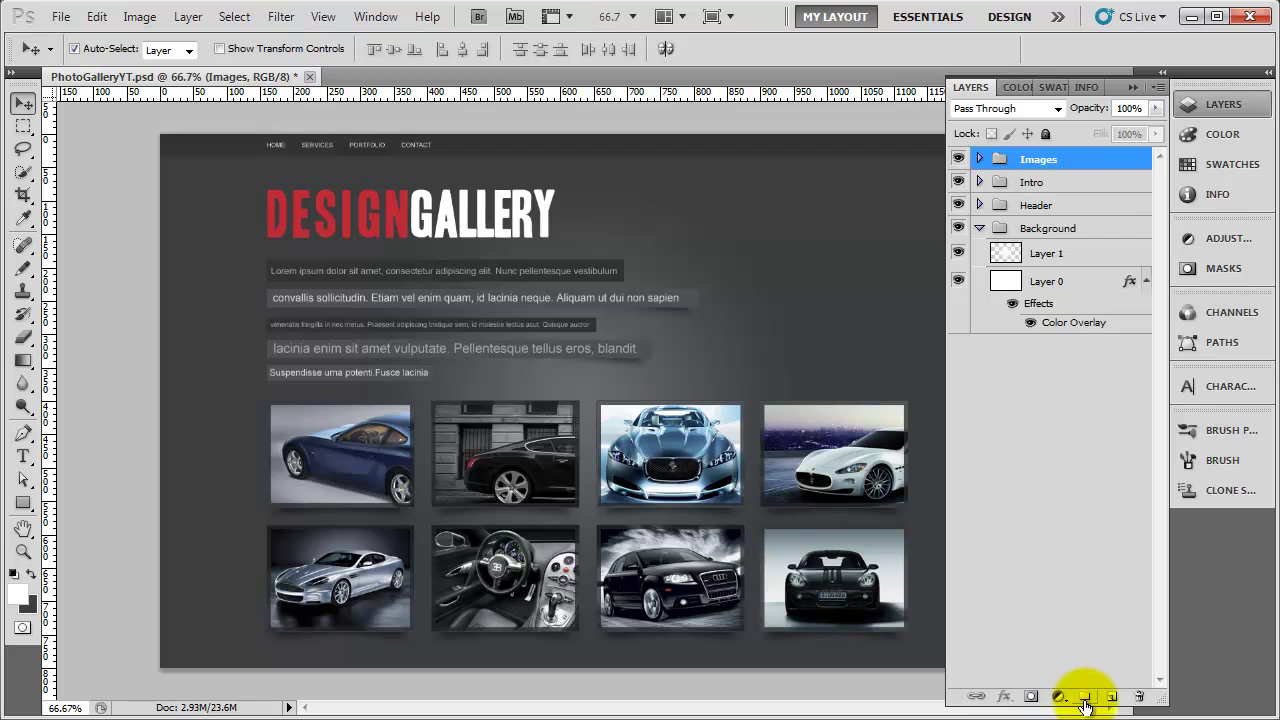
- Name the new layer group Footer and add an empty layer inside it
{"action": "double_click", "coordinate": [1042, 159]}
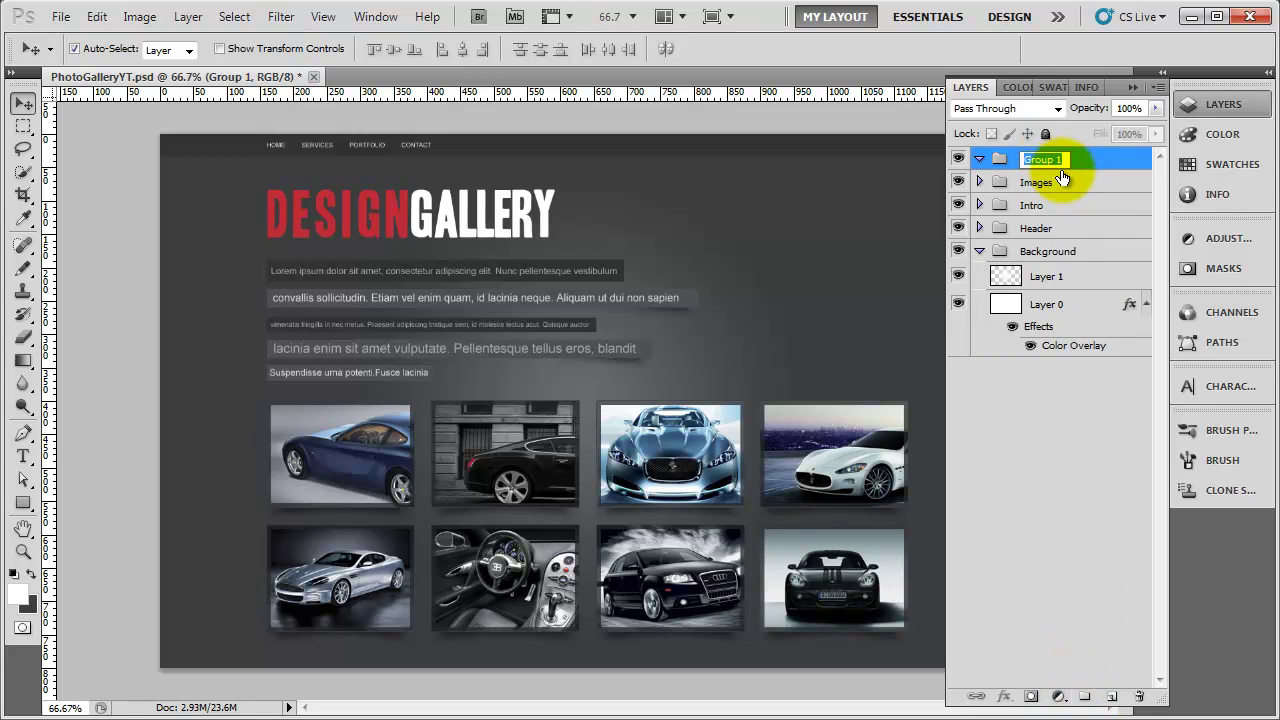
{"action": "key", "text": "Return"}
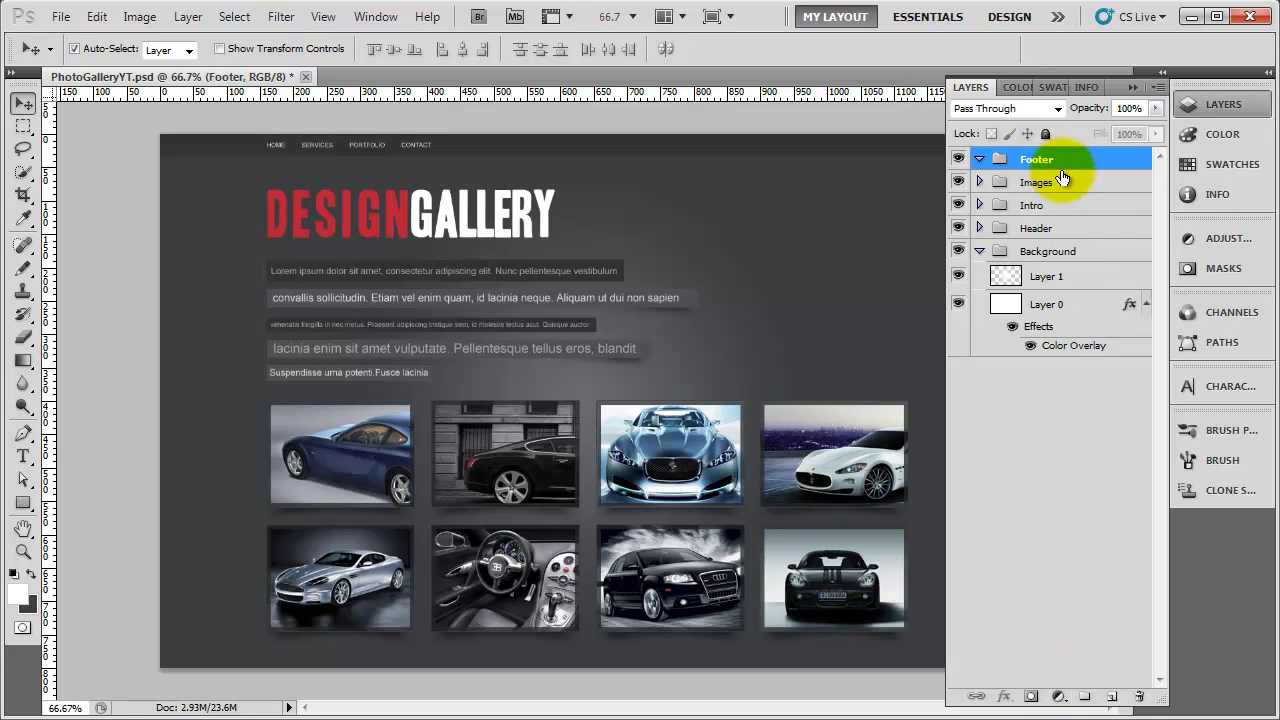
{"action": "left_click", "coordinate": [1111, 696]}
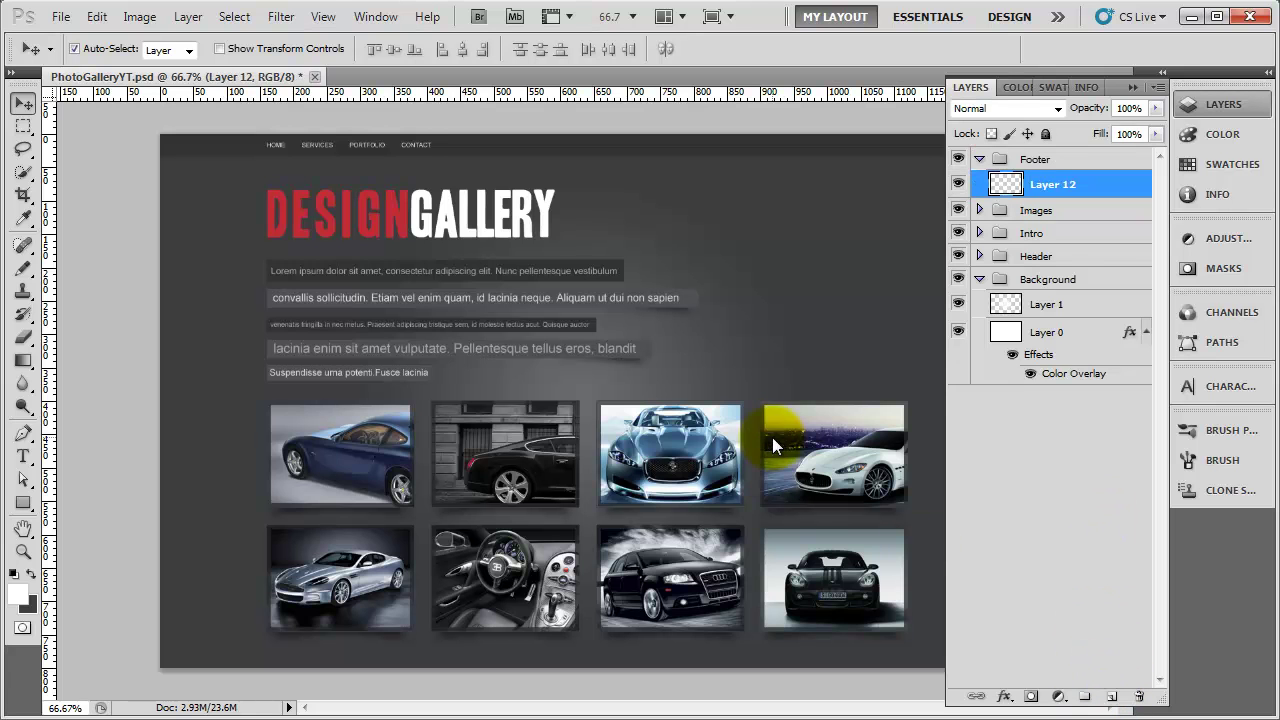
- Show the guides and draw a rectangle shape about 154 px wide beneath the black Porsche photo, ending at the photo's right guide
{"action": "key", "text": "ctrl+1"}
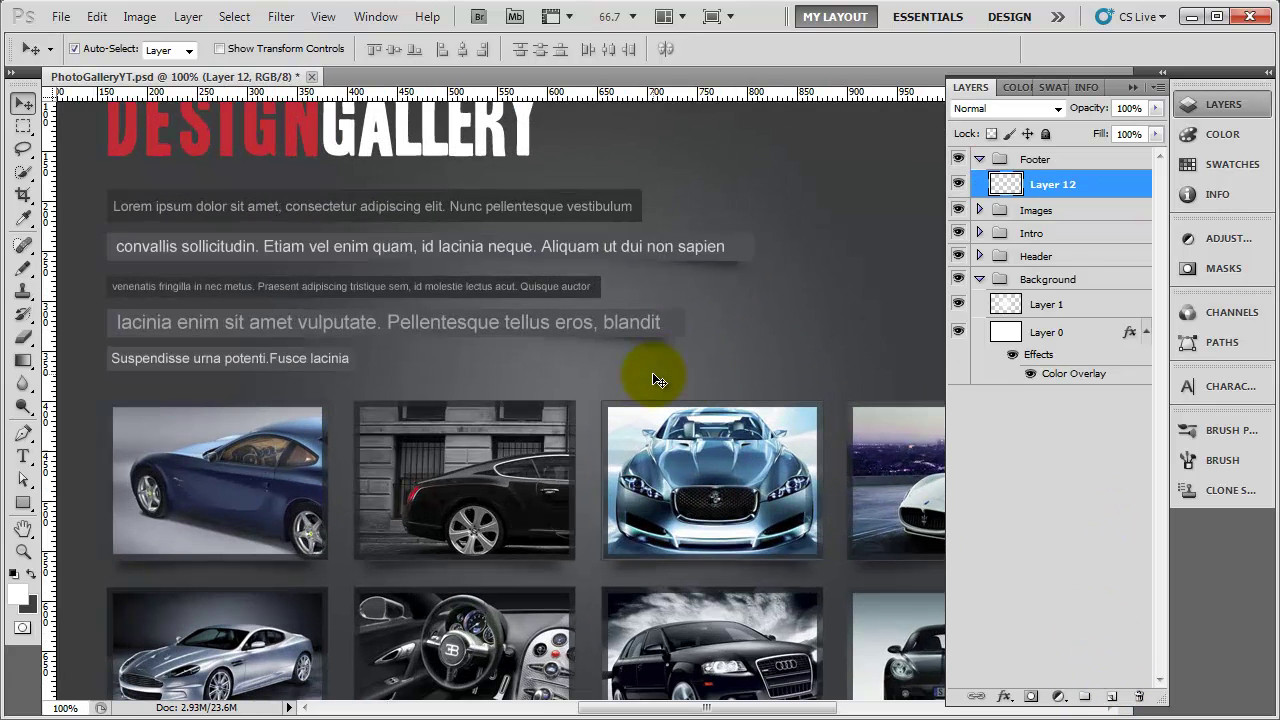
{"action": "key", "text": "ctrl+plus"}
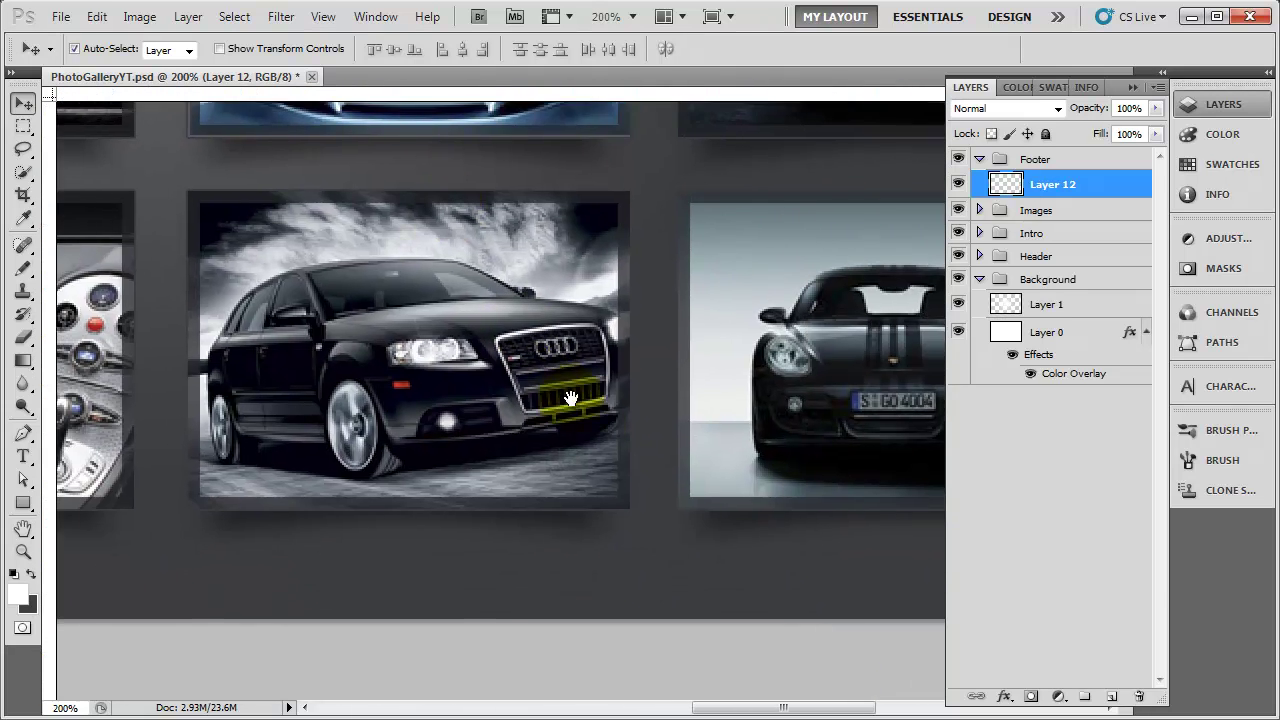
{"action": "left_click_drag", "start_coordinate": [570, 398], "coordinate": [466, 403]}
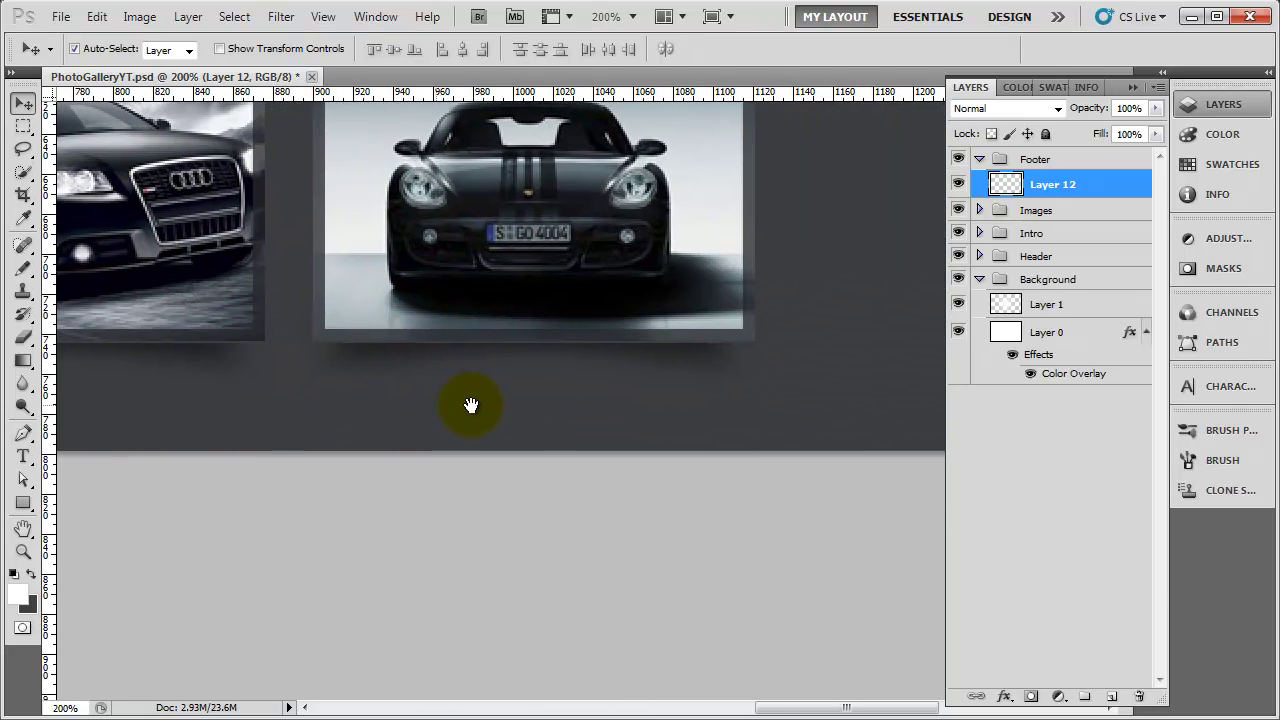
{"action": "key", "text": "ctrl+semicolon"}
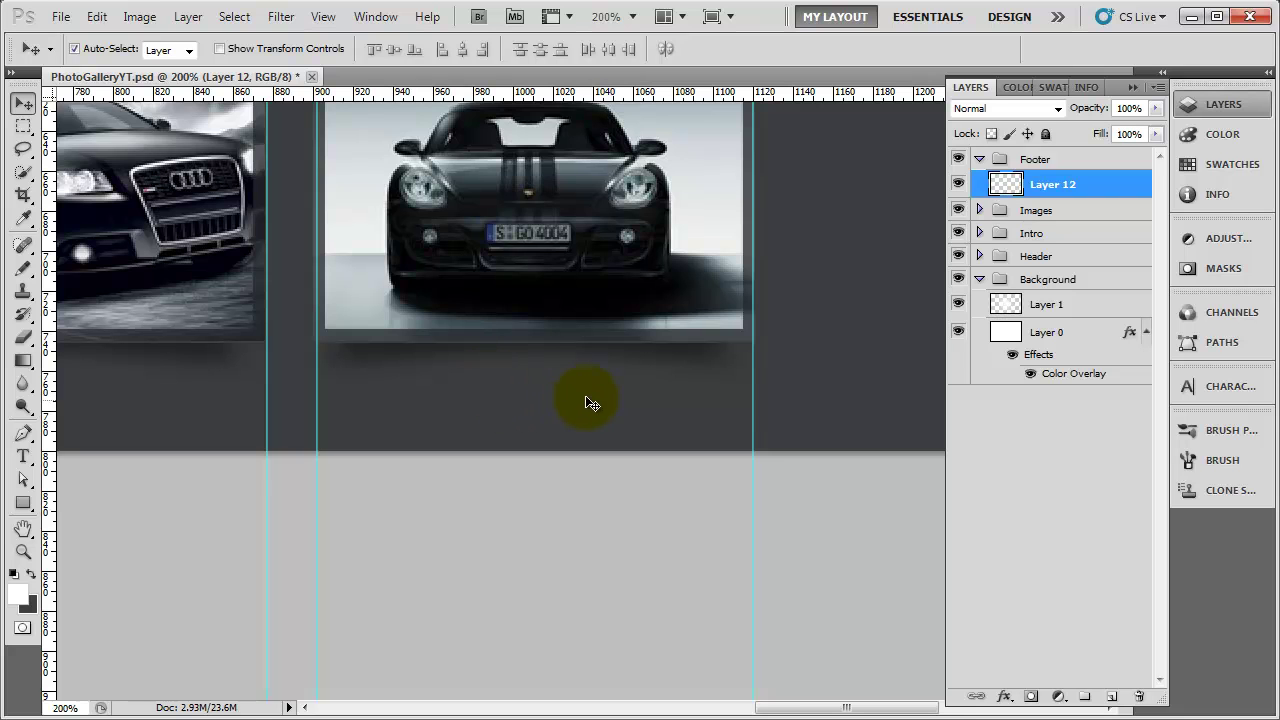
{"action": "left_click", "coordinate": [24, 504]}
{"action": "left_click", "coordinate": [100, 500]}
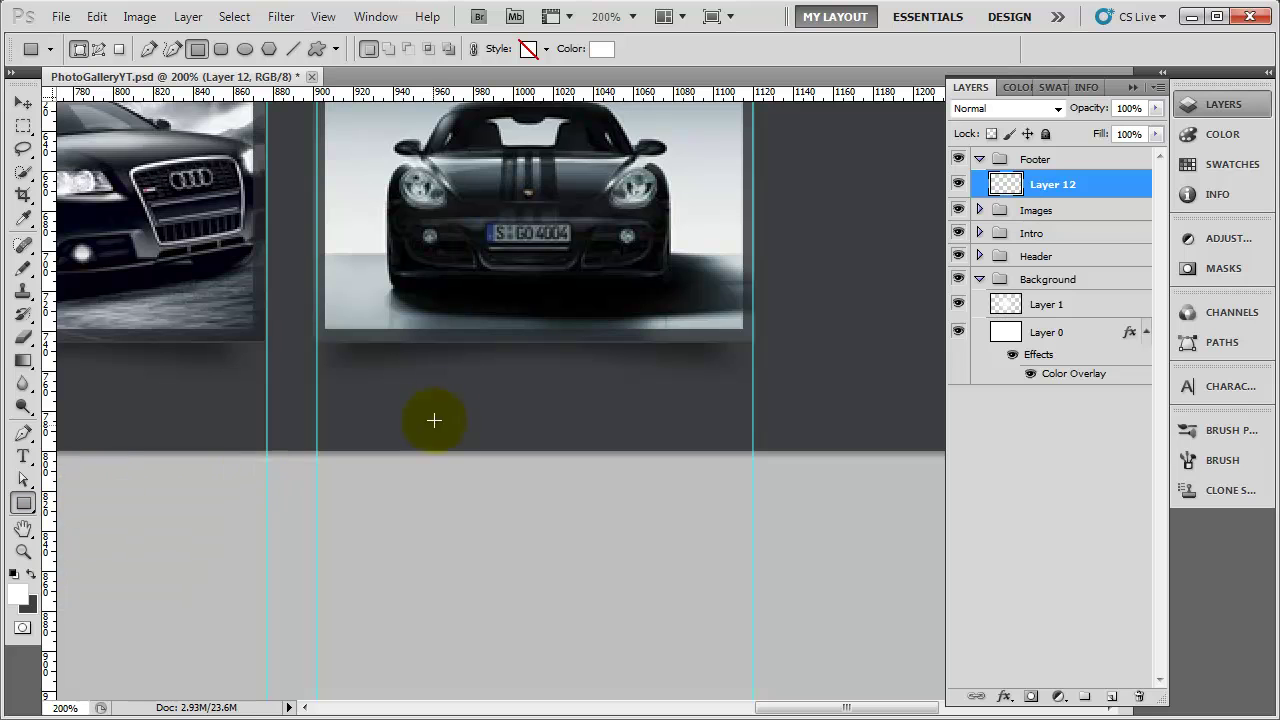
{"action": "left_click_drag", "start_coordinate": [429, 397], "coordinate": [749, 437]}
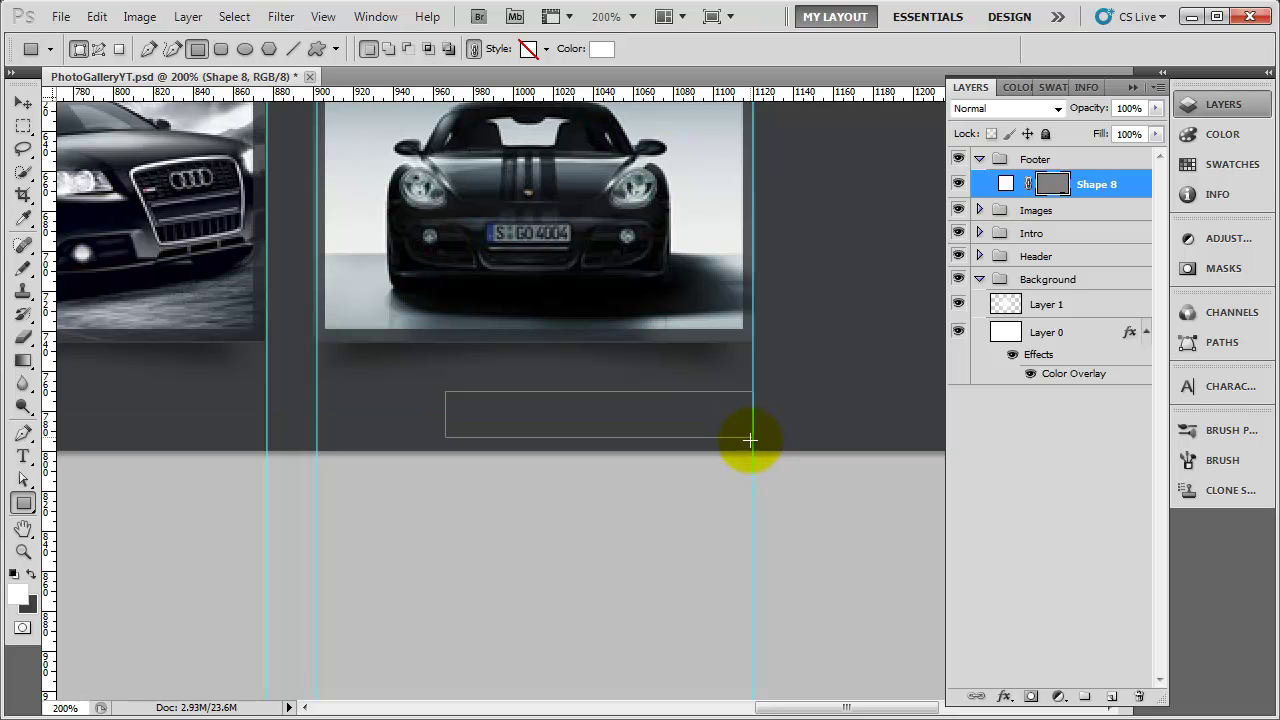
- Set the footer rectangle's fill colour to #191b1c
{"action": "double_click", "coordinate": [1005, 184]}
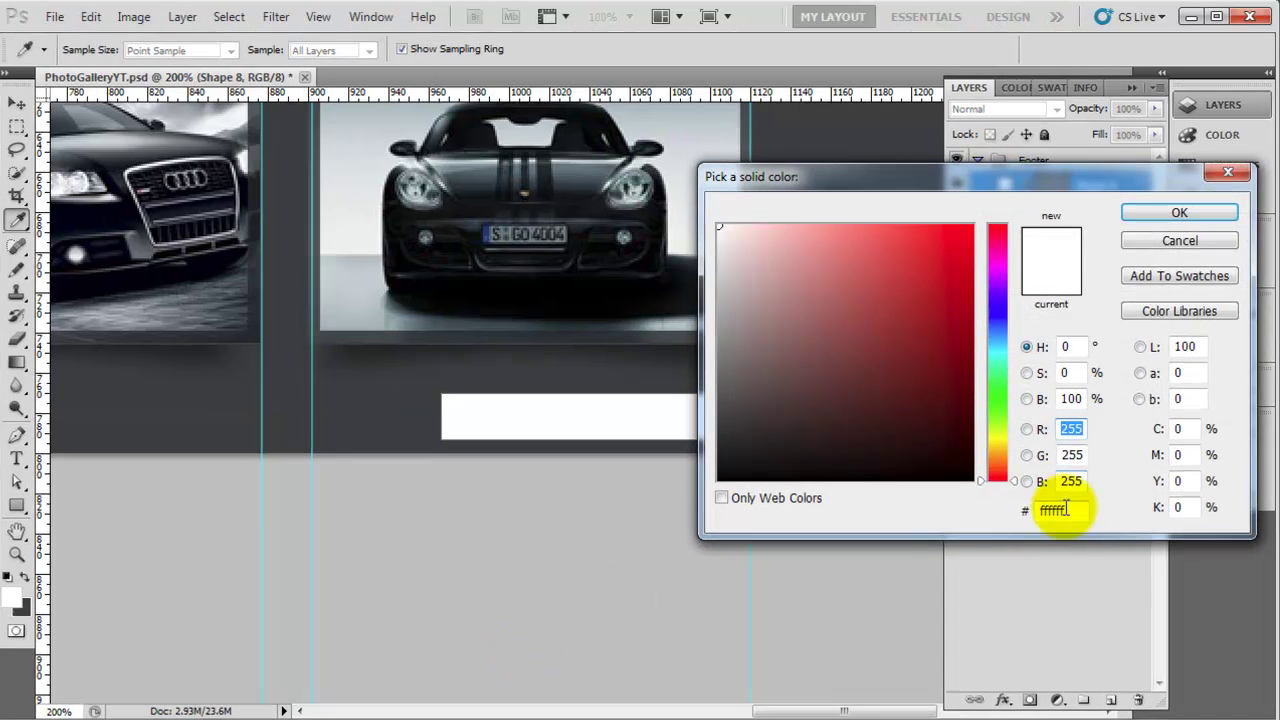
{"action": "left_click", "coordinate": [1065, 510]}
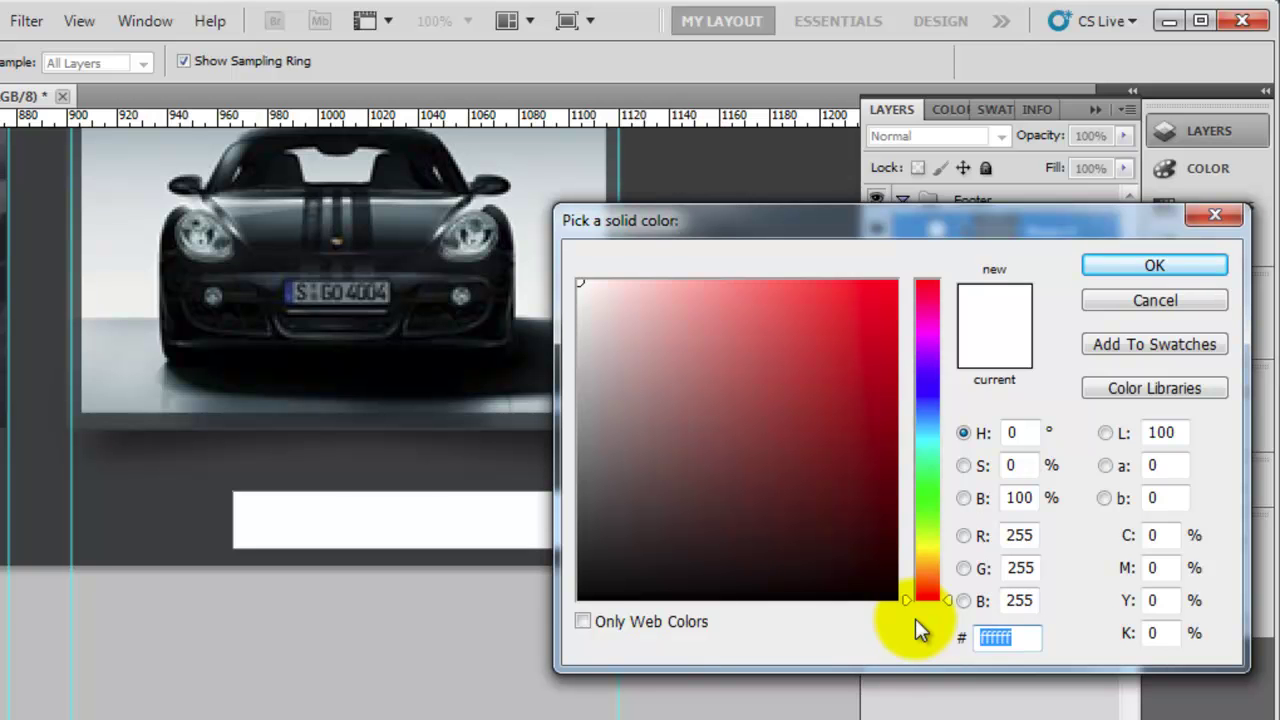
{"action": "type", "text": "191"}
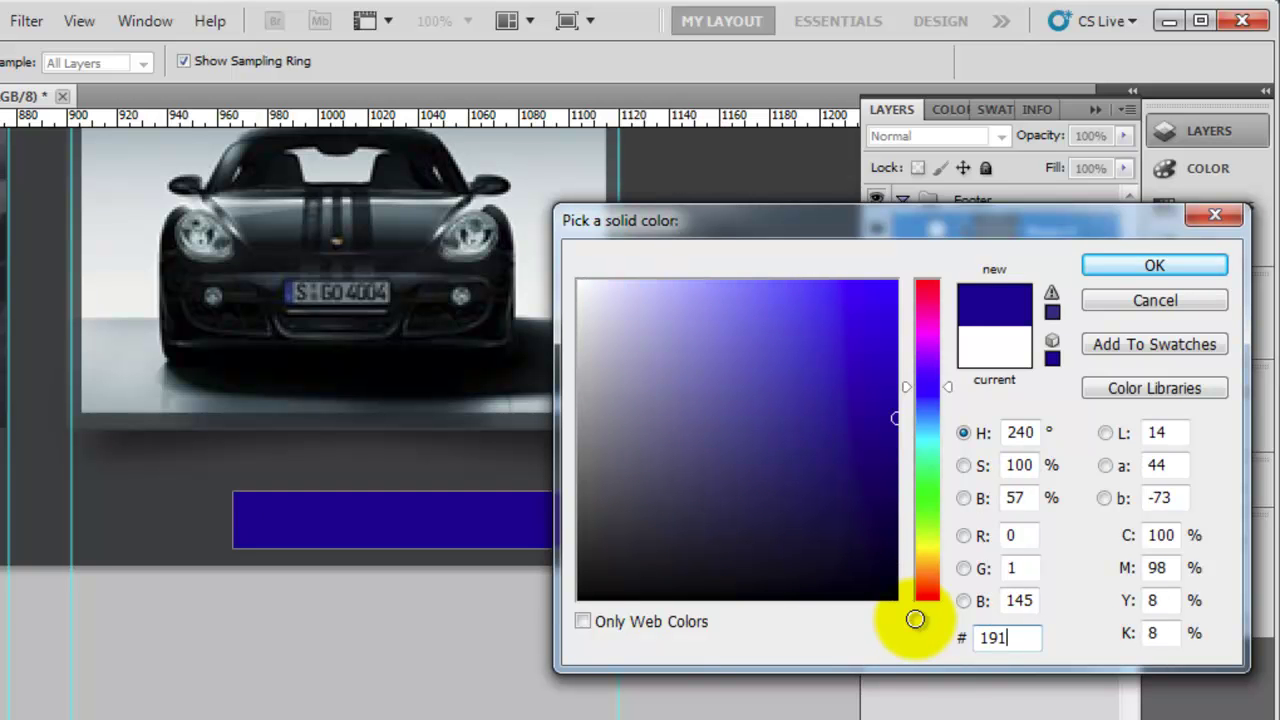
{"action": "type", "text": "b1d"}
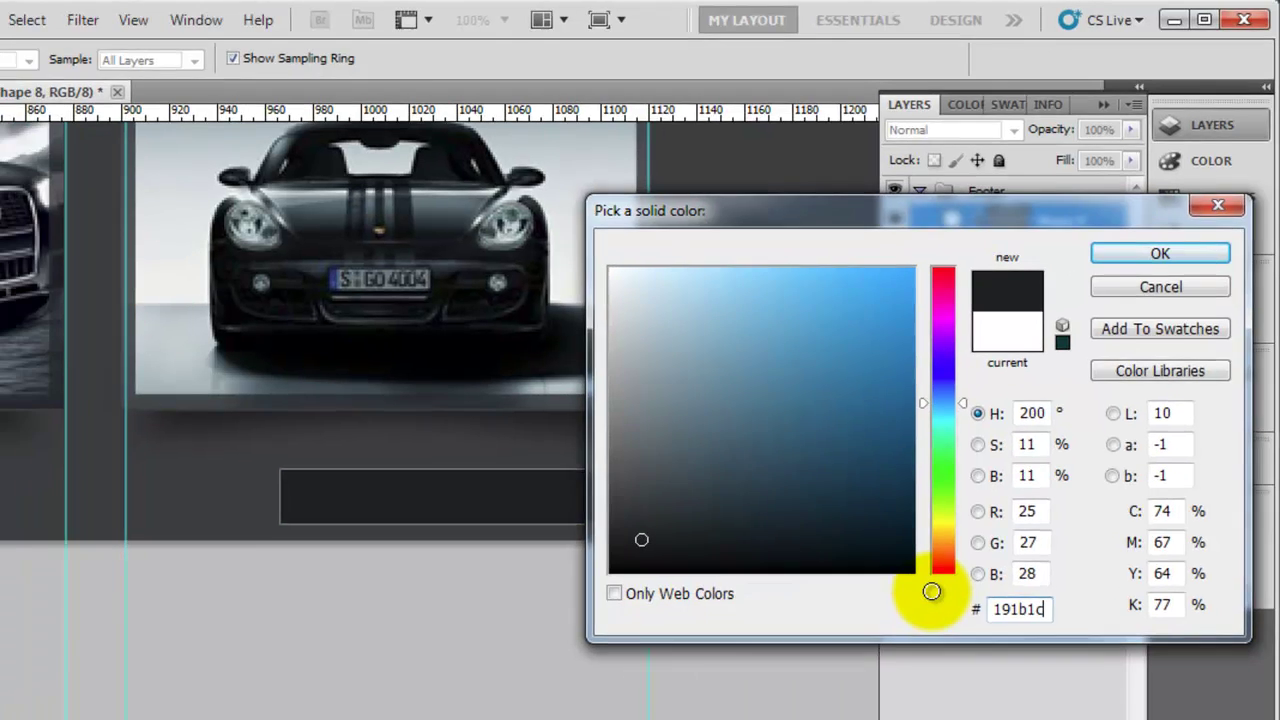
{"action": "key", "text": "Return"}
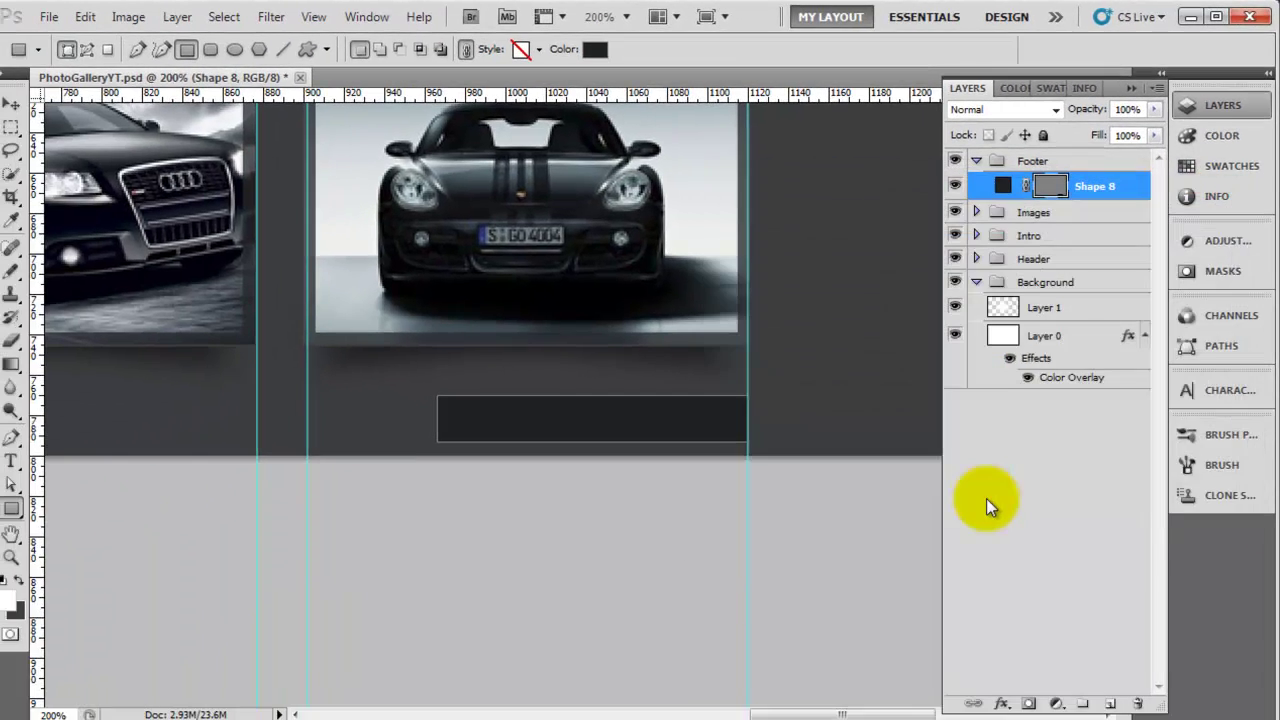
- Add a text line reading "Designed By", the designer's name and "2011" on a new layer, and align it inside the right guide over the bar
{"action": "left_click", "coordinate": [1113, 698]}
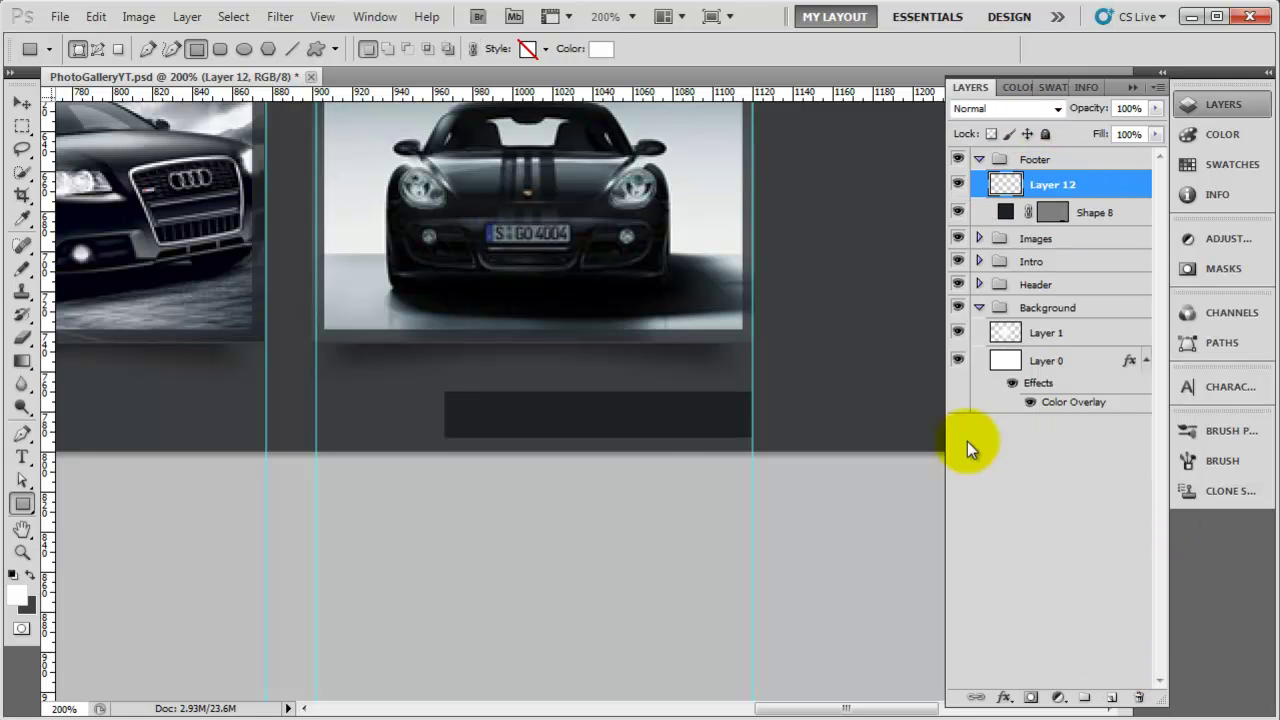
{"action": "left_click", "coordinate": [23, 457]}
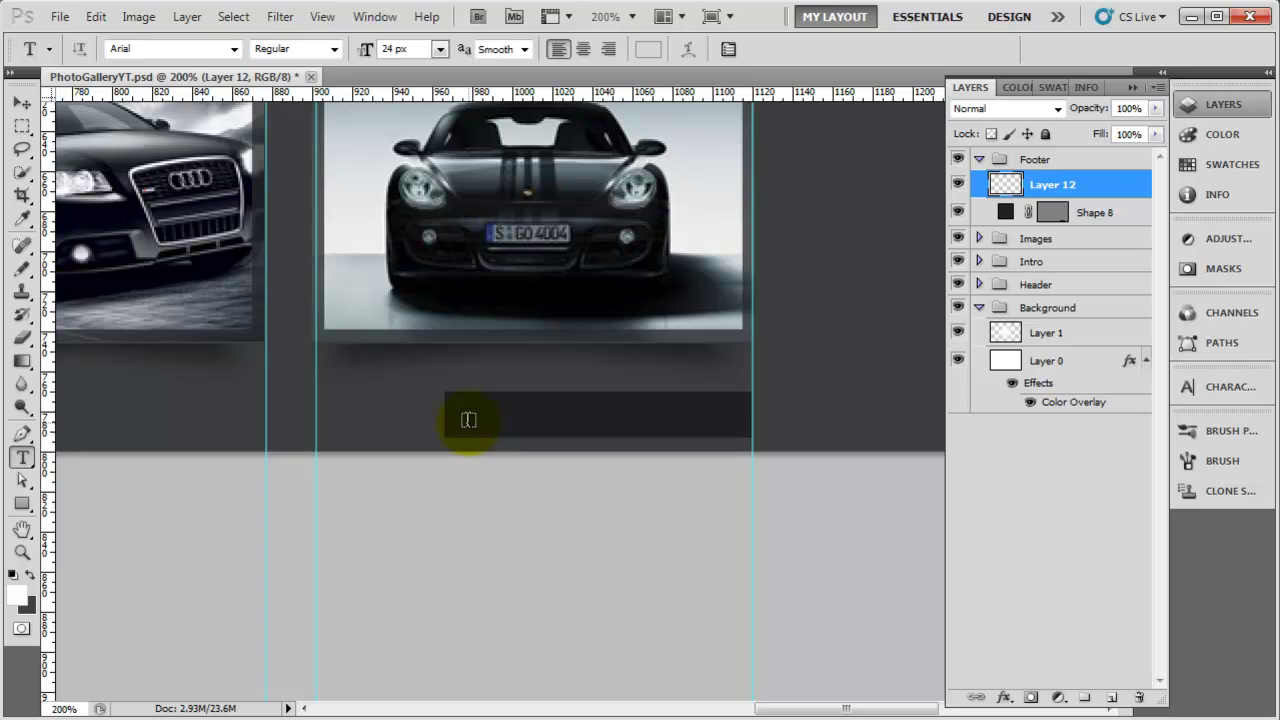
{"action": "left_click", "coordinate": [468, 420]}
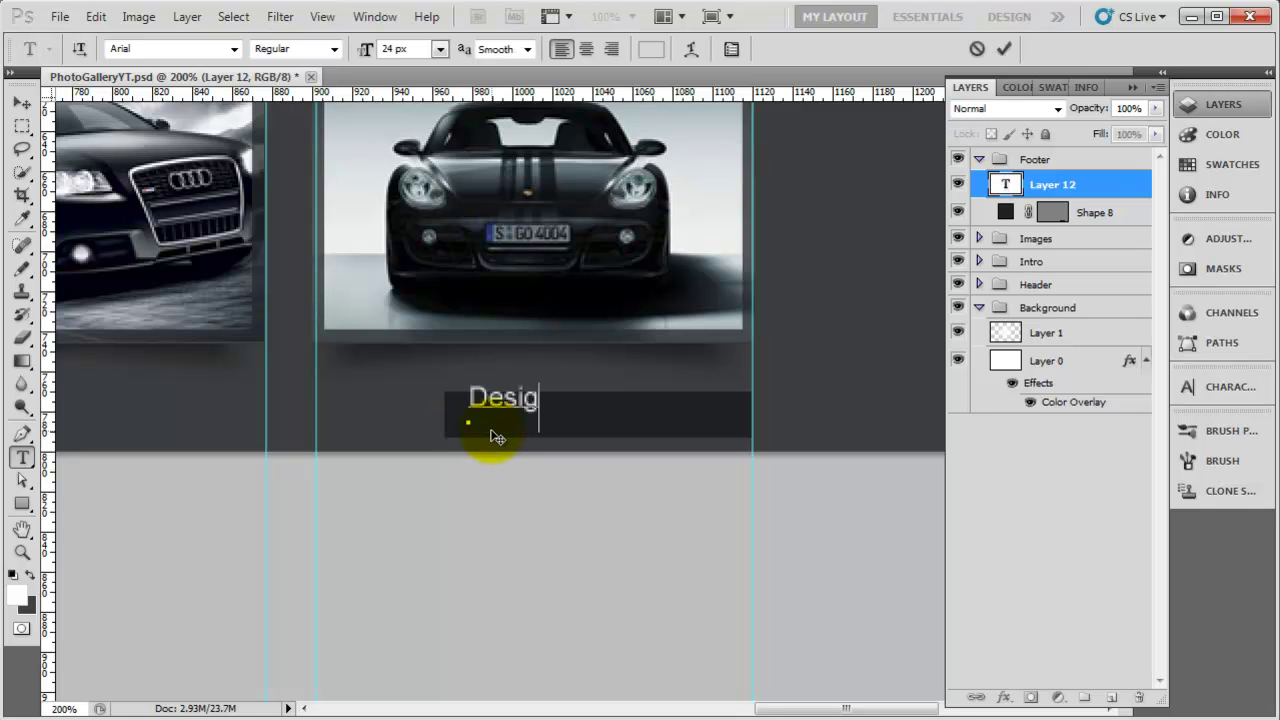
{"action": "type", "text": "Designed By Matt Saunders"}
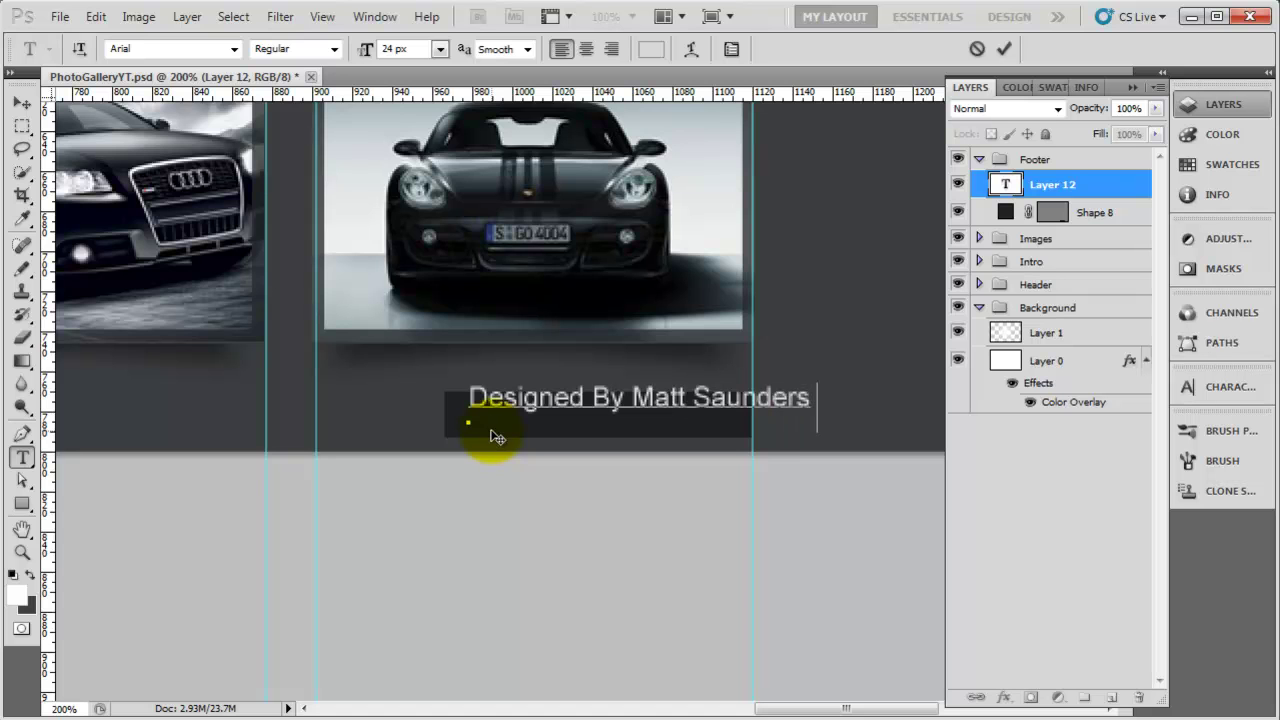
{"action": "type", "text": " 2011"}
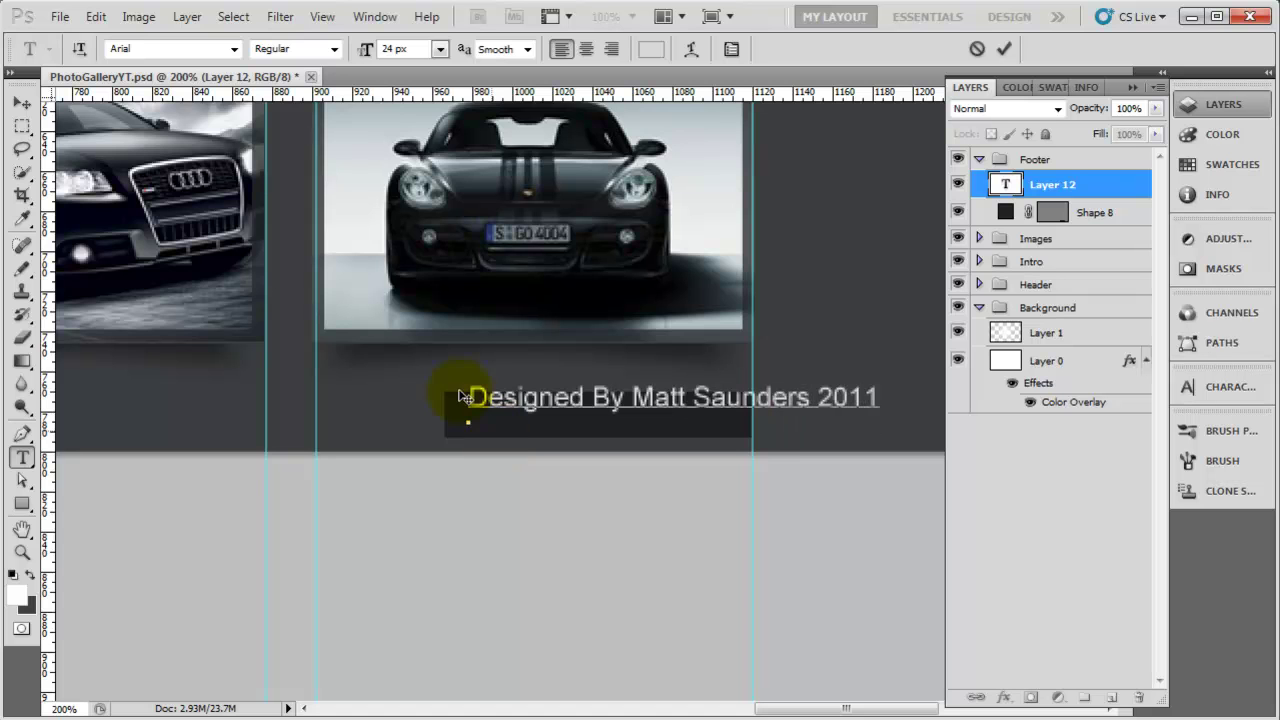
{"action": "left_click", "coordinate": [22, 103]}
{"action": "left_click_drag", "start_coordinate": [660, 405], "coordinate": [521, 418]}
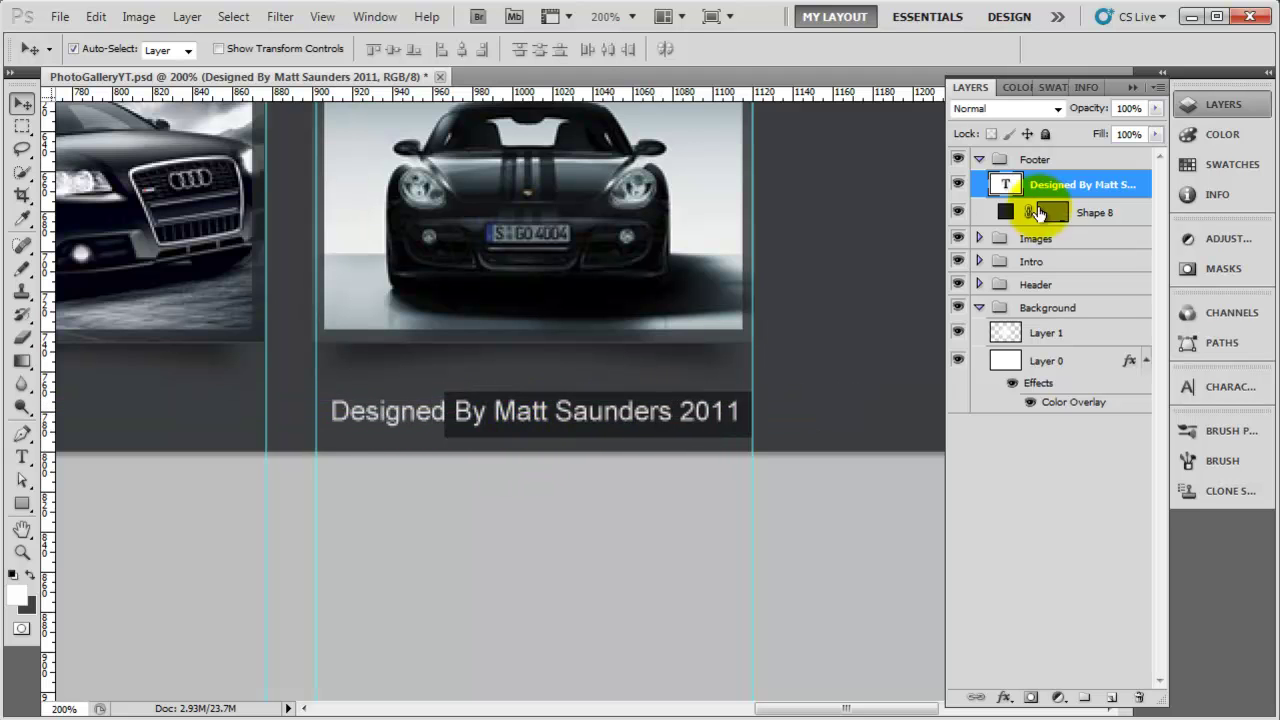
- Stretch the dark footer bar leftward to about 142.94% width so it sits behind the whole credit text
{"action": "left_click", "coordinate": [1125, 222]}
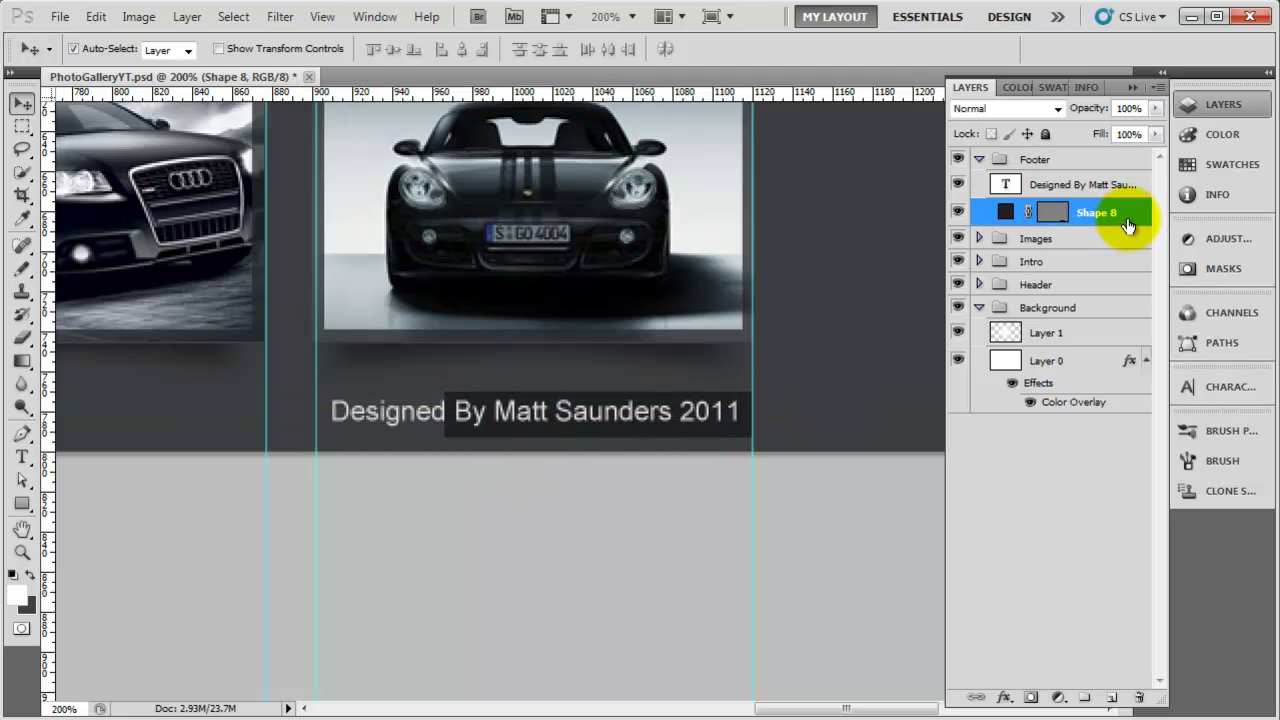
{"action": "key", "text": "ctrl+t"}
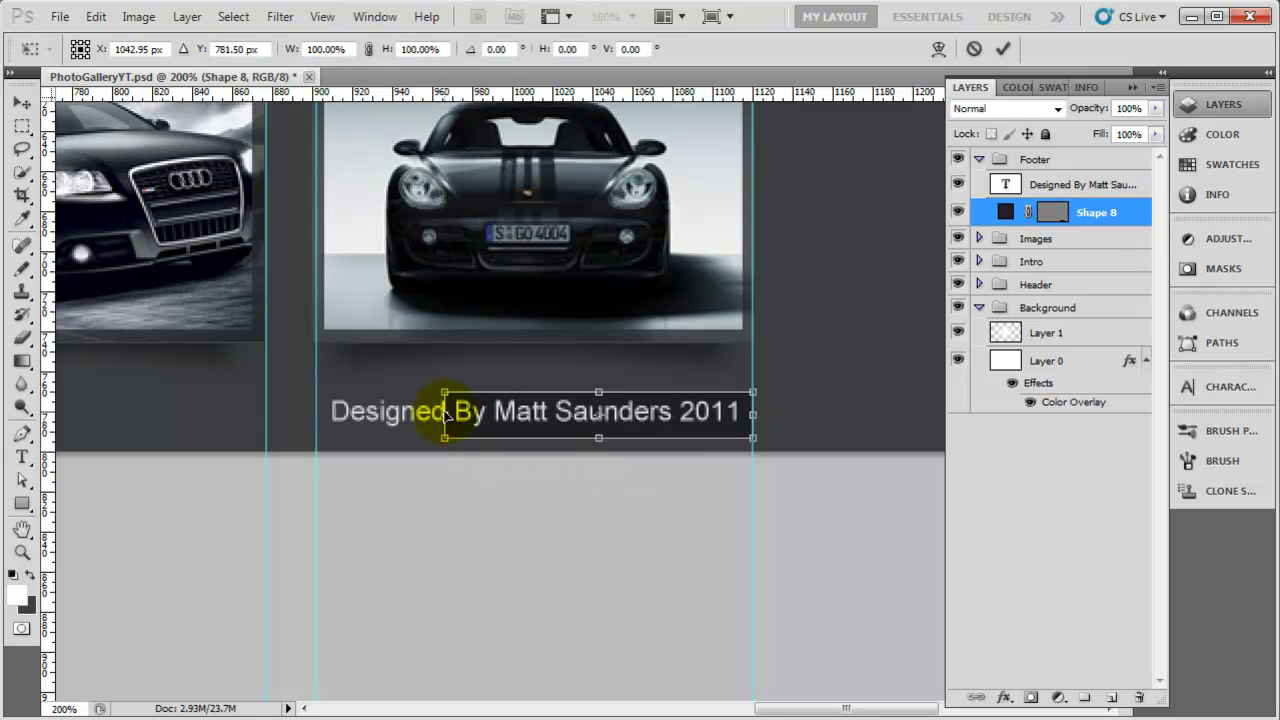
{"action": "left_click_drag", "start_coordinate": [444, 414], "coordinate": [312, 405]}
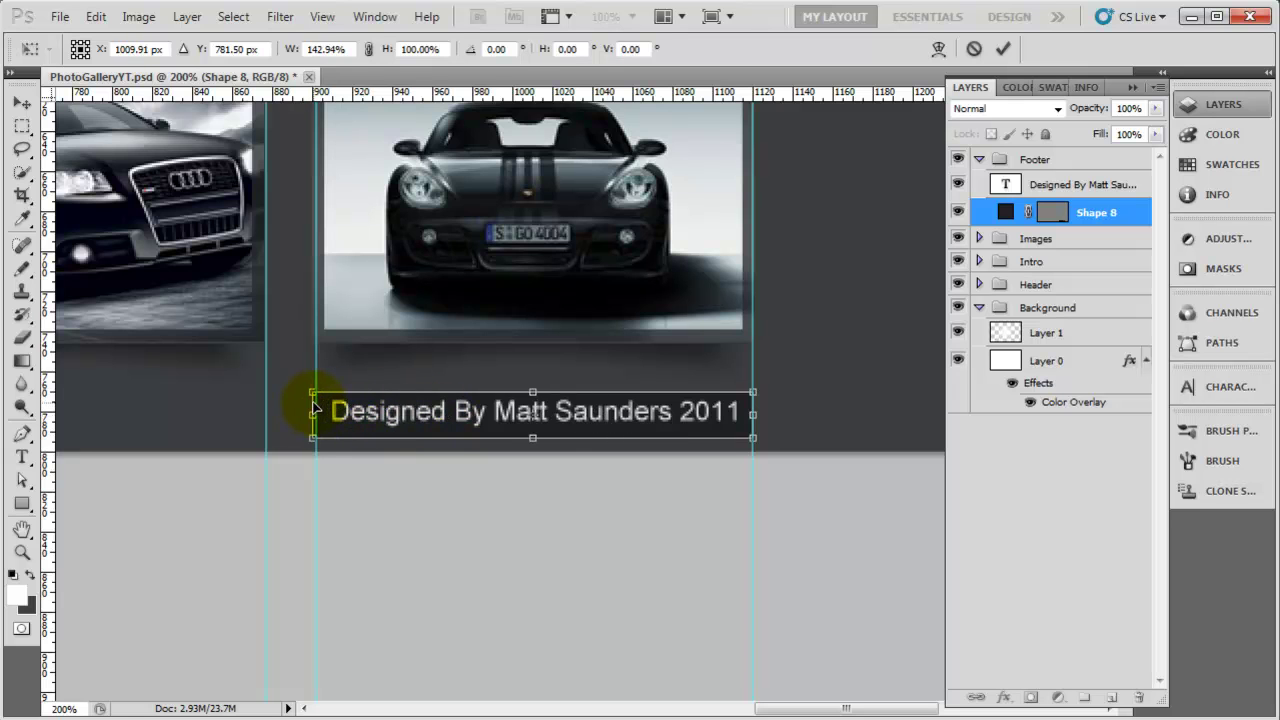
{"action": "key", "text": "Return"}
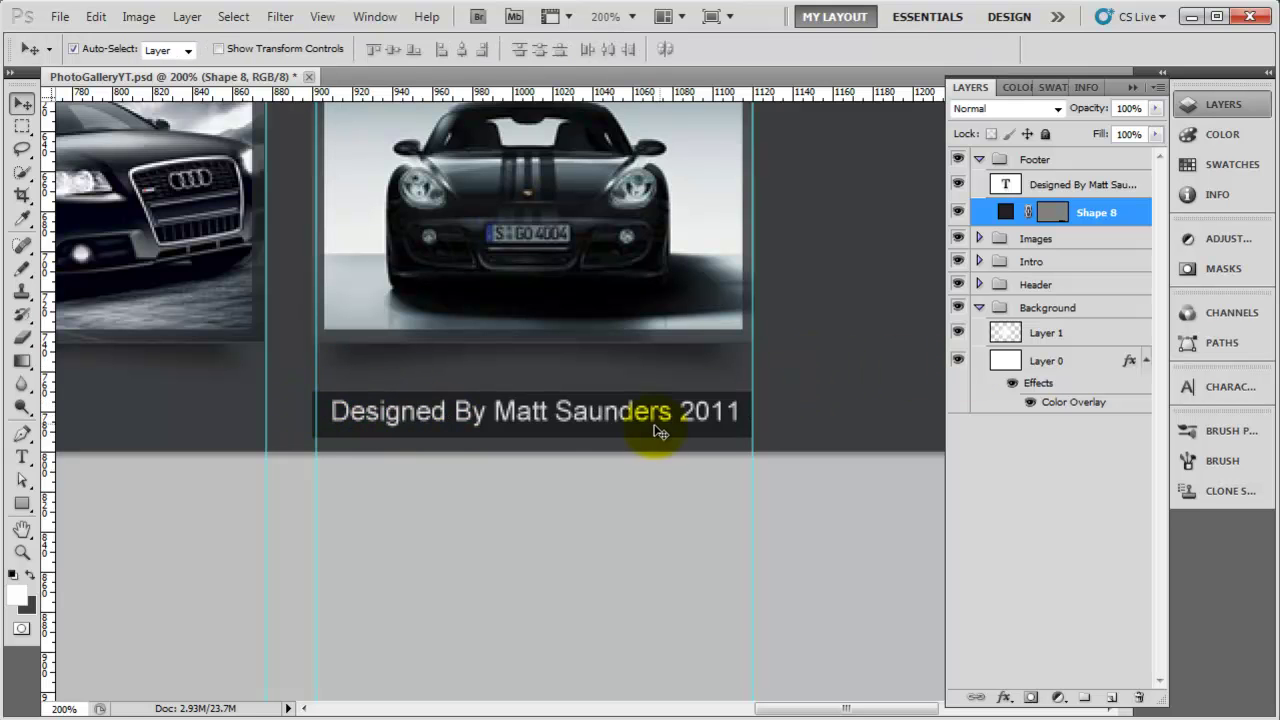
- Recolour only the designer's name in the credit text to #ca2f2f
{"action": "left_click", "coordinate": [1005, 184]}
{"action": "key", "text": "t"}
{"action": "left_click", "coordinate": [571, 428]}
{"action": "left_click_drag", "start_coordinate": [494, 412], "coordinate": [668, 413]}
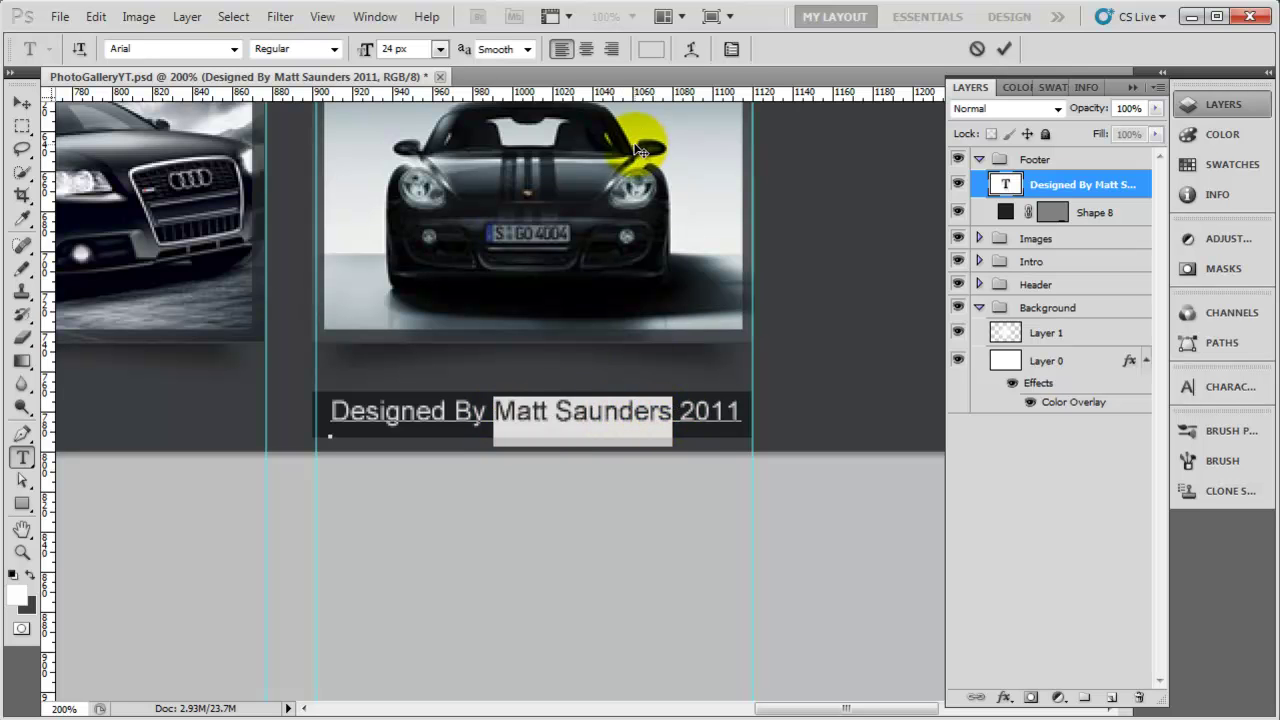
{"action": "left_click", "coordinate": [650, 52]}
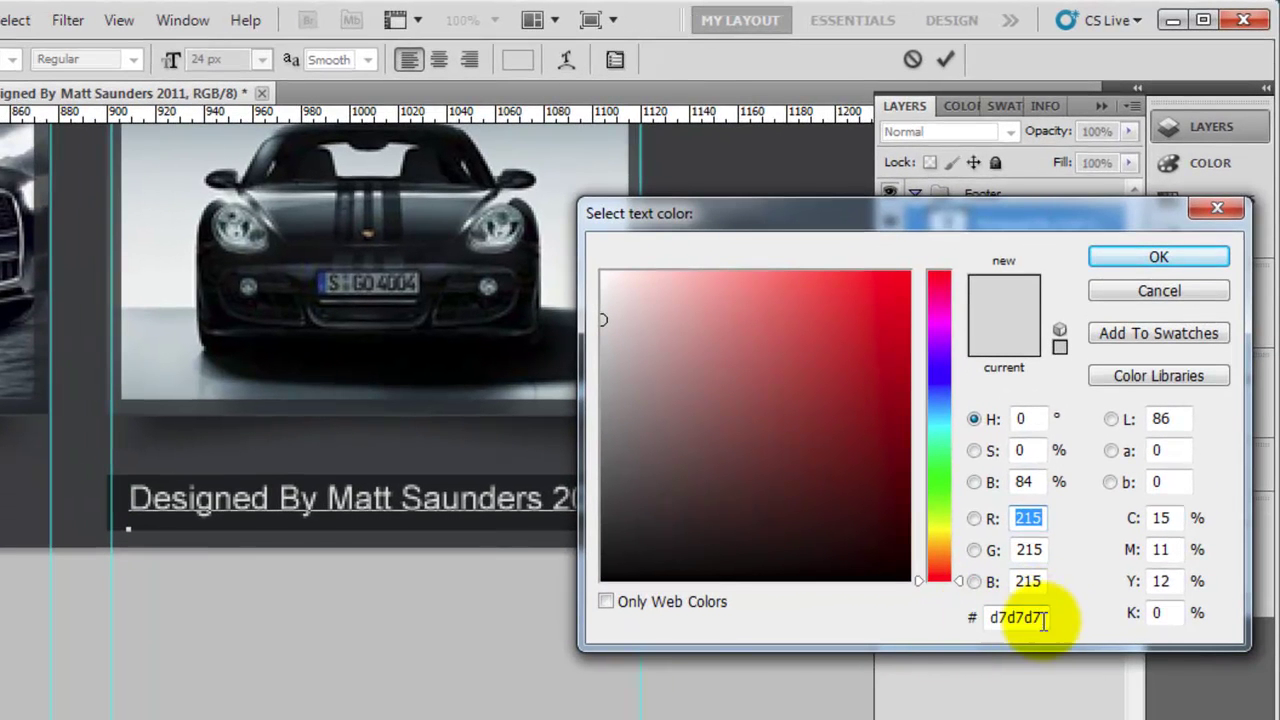
{"action": "left_click_drag", "start_coordinate": [1043, 620], "coordinate": [971, 620]}
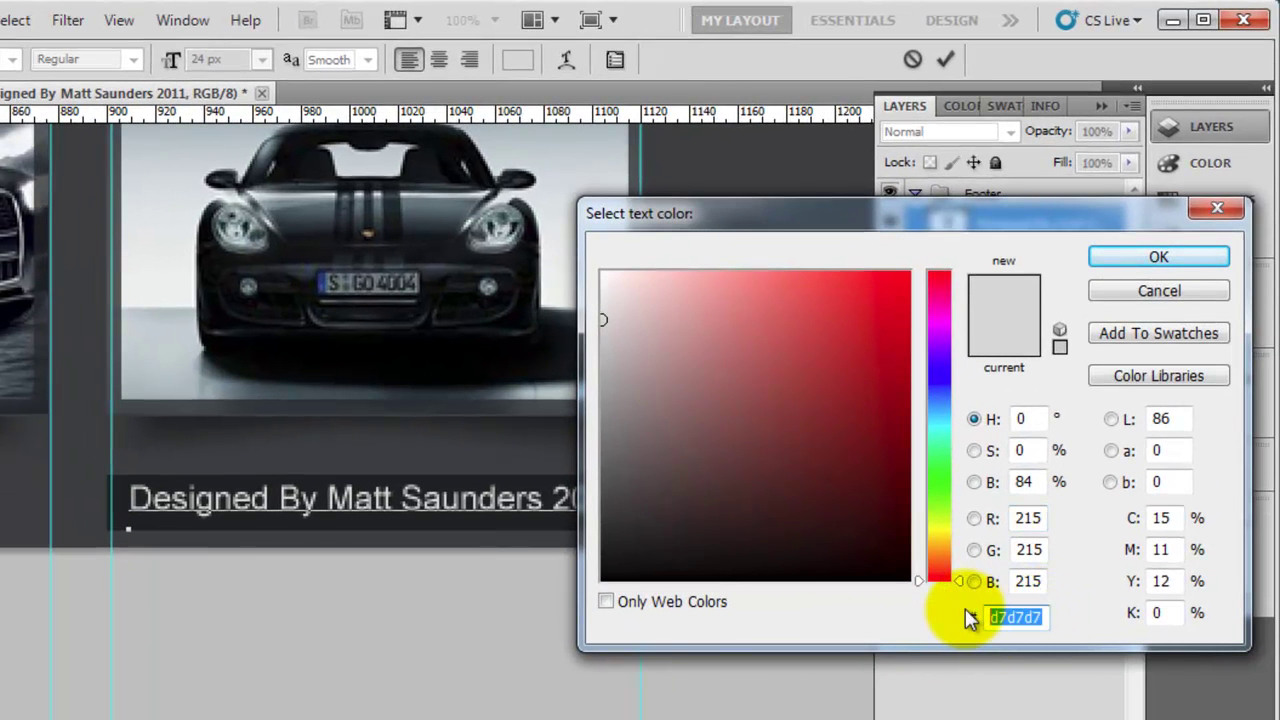
{"action": "type", "text": "ca"}
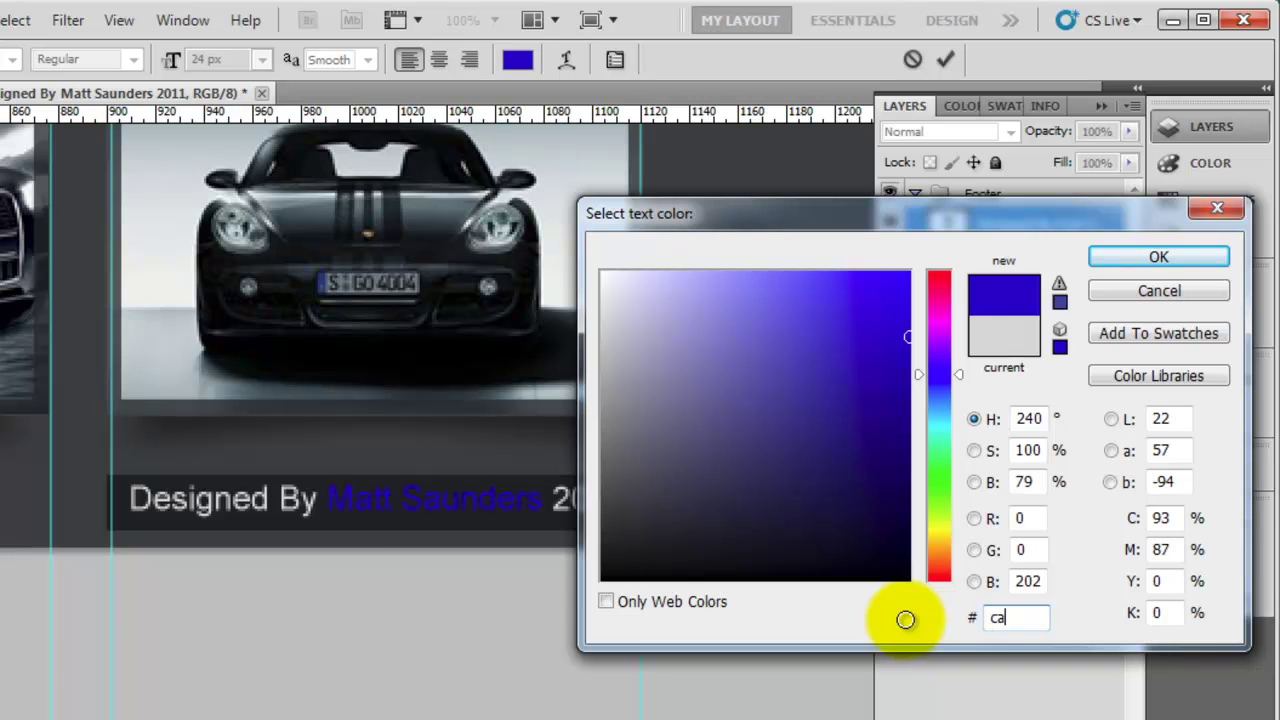
{"action": "type", "text": "2"}
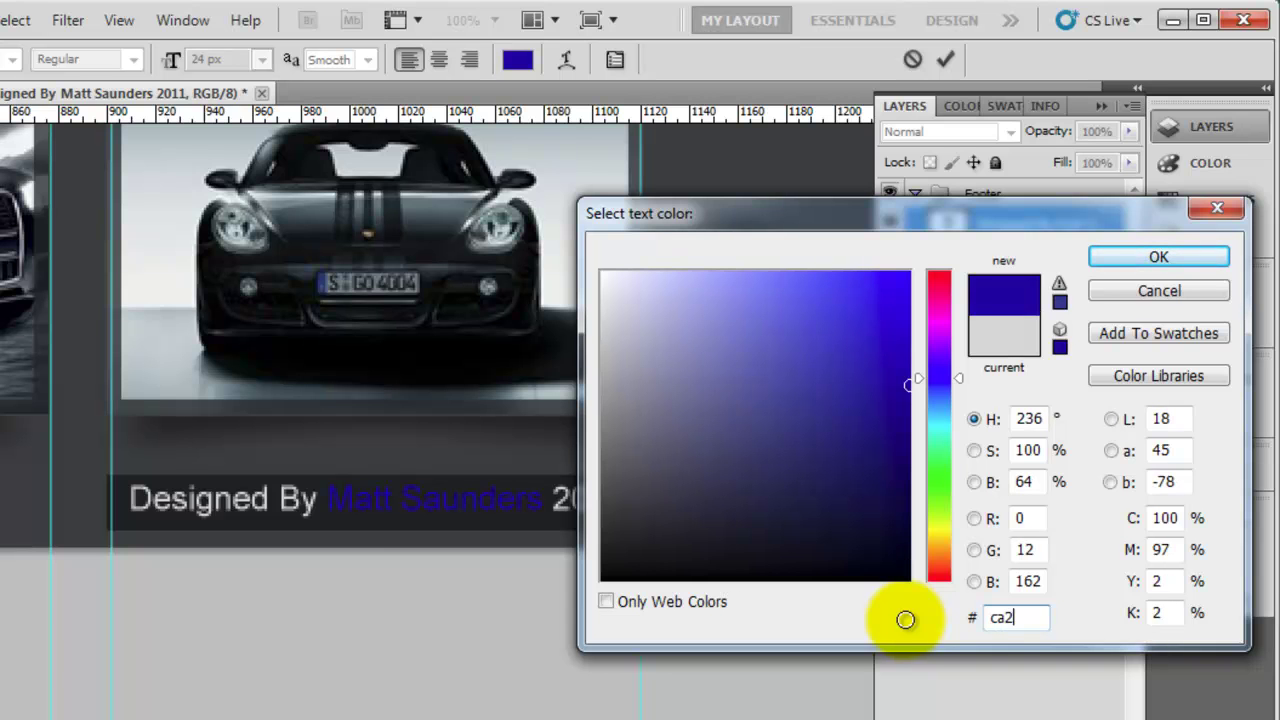
{"action": "type", "text": "f2f"}
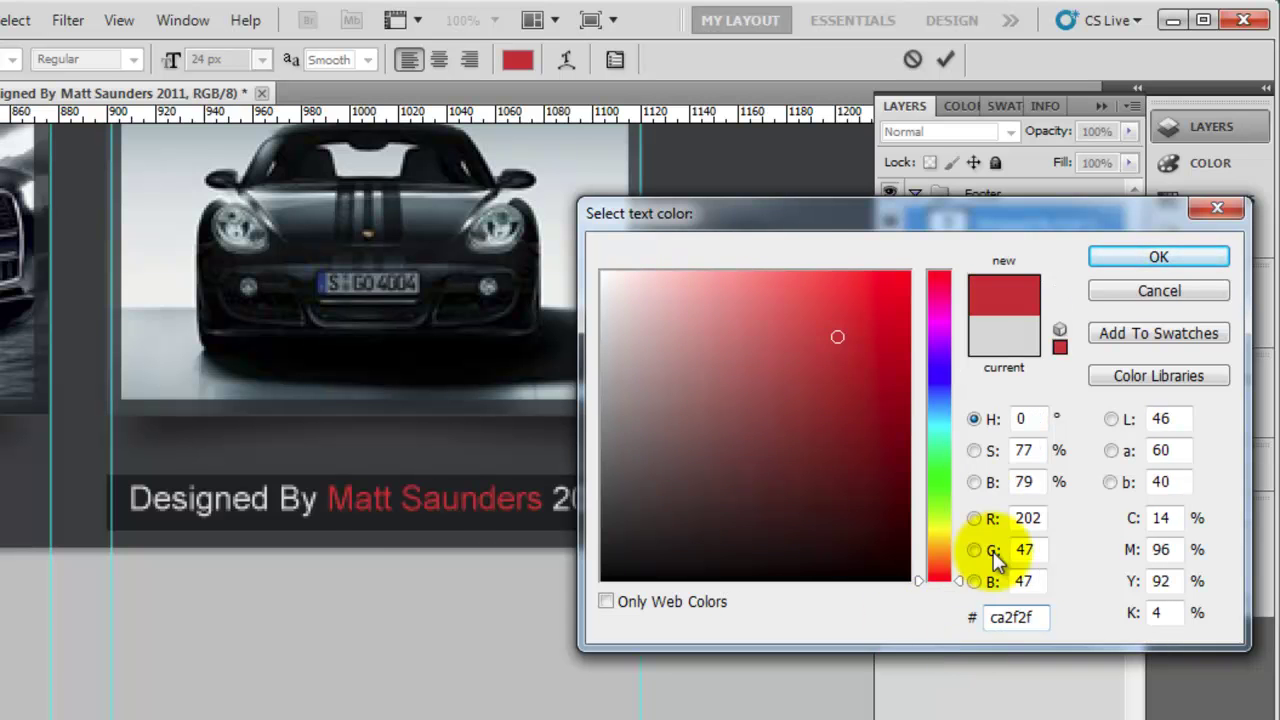
{"action": "left_click", "coordinate": [1145, 257]}
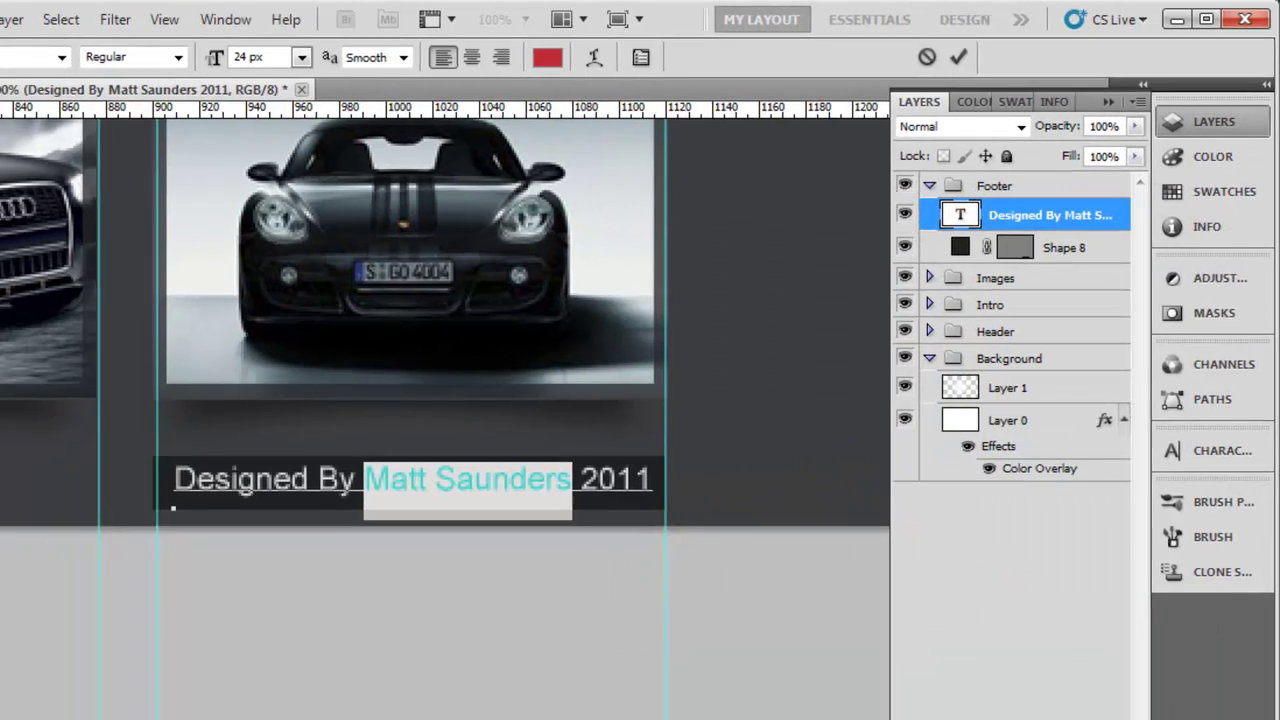
- Set the whole credit text to 16 px and move it toward the right end of the footer bar
{"action": "key", "text": "ctrl+a"}
{"action": "left_click", "coordinate": [252, 57]}
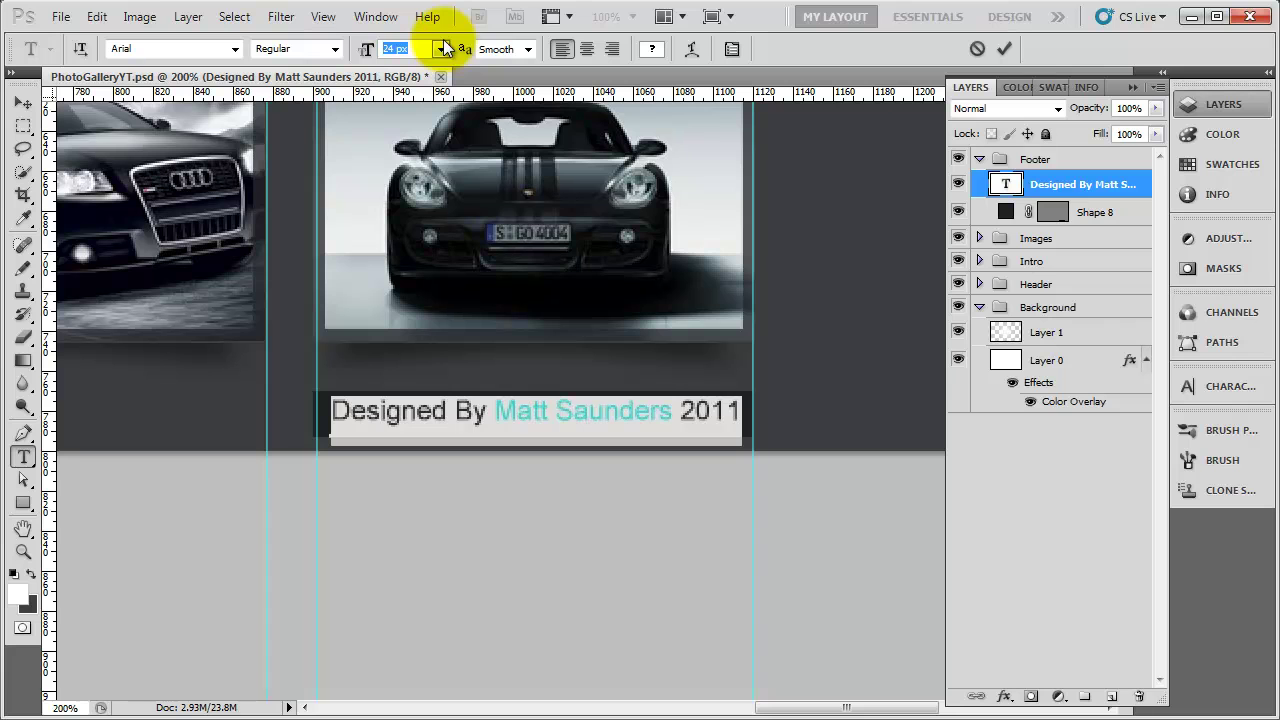
{"action": "type", "text": "16"}
{"action": "left_click", "coordinate": [23, 103]}
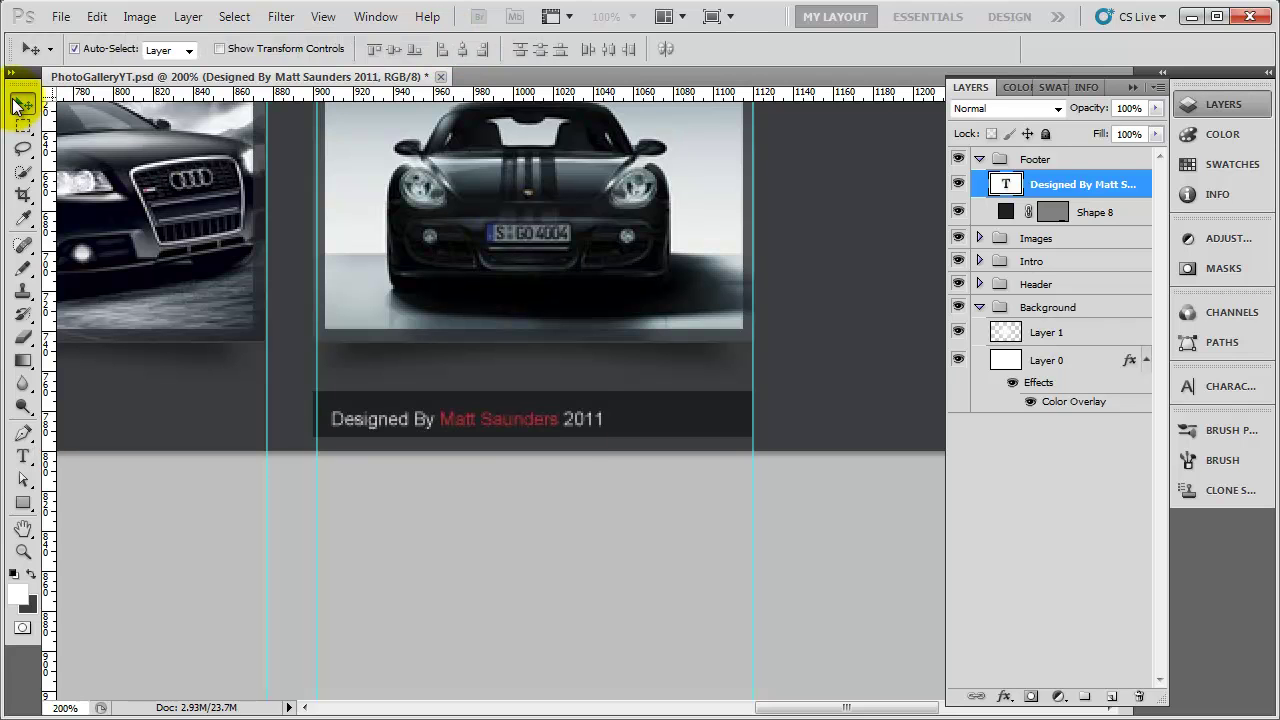
{"action": "left_click_drag", "start_coordinate": [568, 426], "coordinate": [679, 421]}
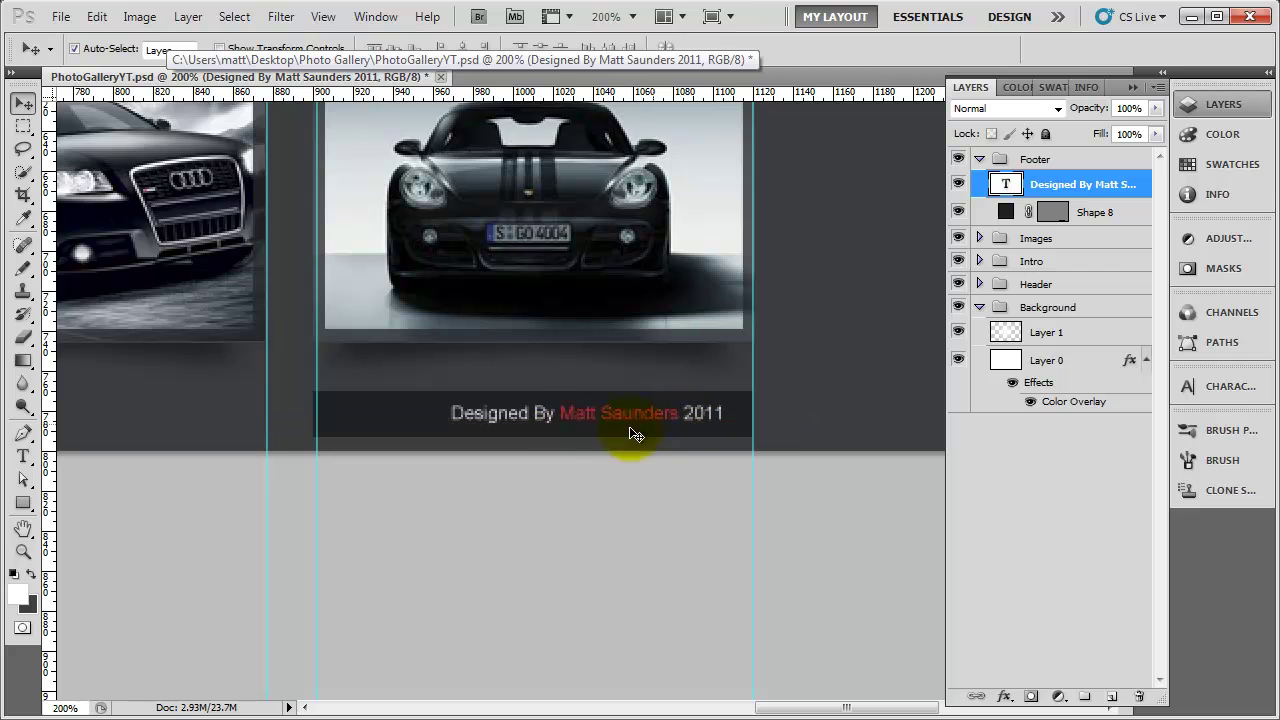
- Shorten the dark footer bar from its left end so it fits closely around the credit text
{"action": "left_click", "coordinate": [1130, 213]}
{"action": "key", "text": "ctrl+t"}
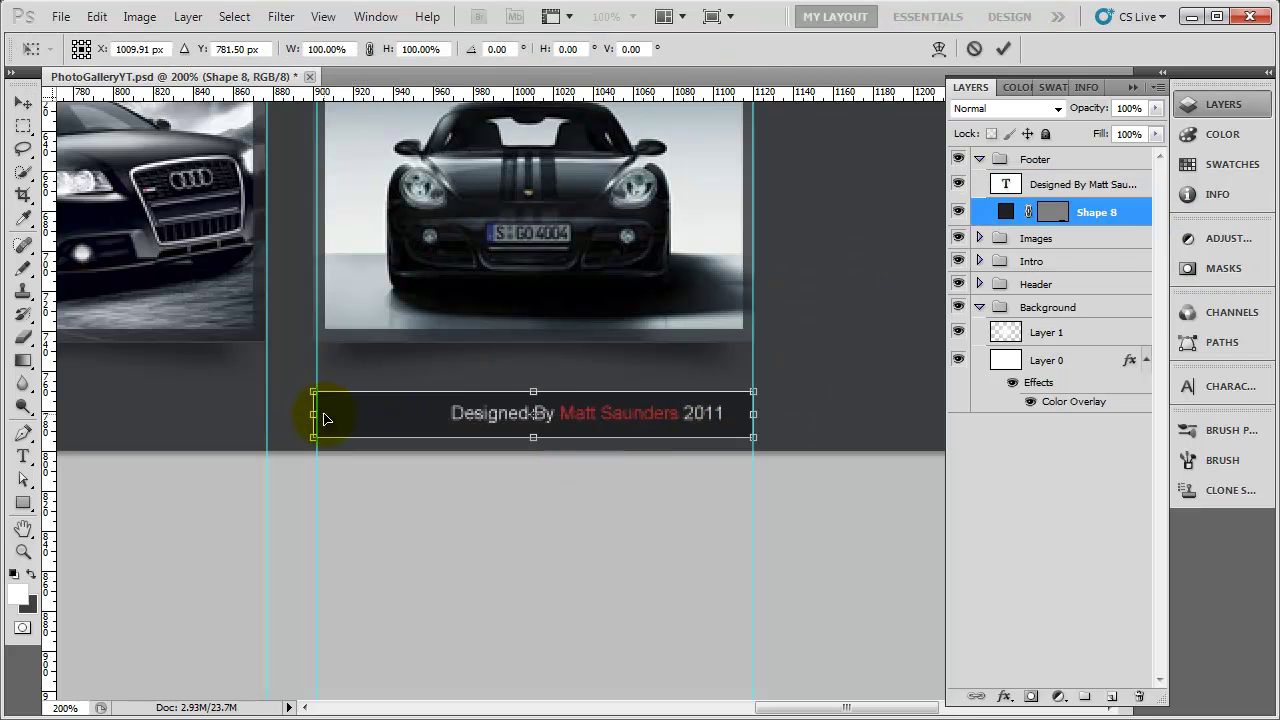
{"action": "left_click_drag", "start_coordinate": [312, 416], "coordinate": [418, 420]}
{"action": "key", "text": "Return"}
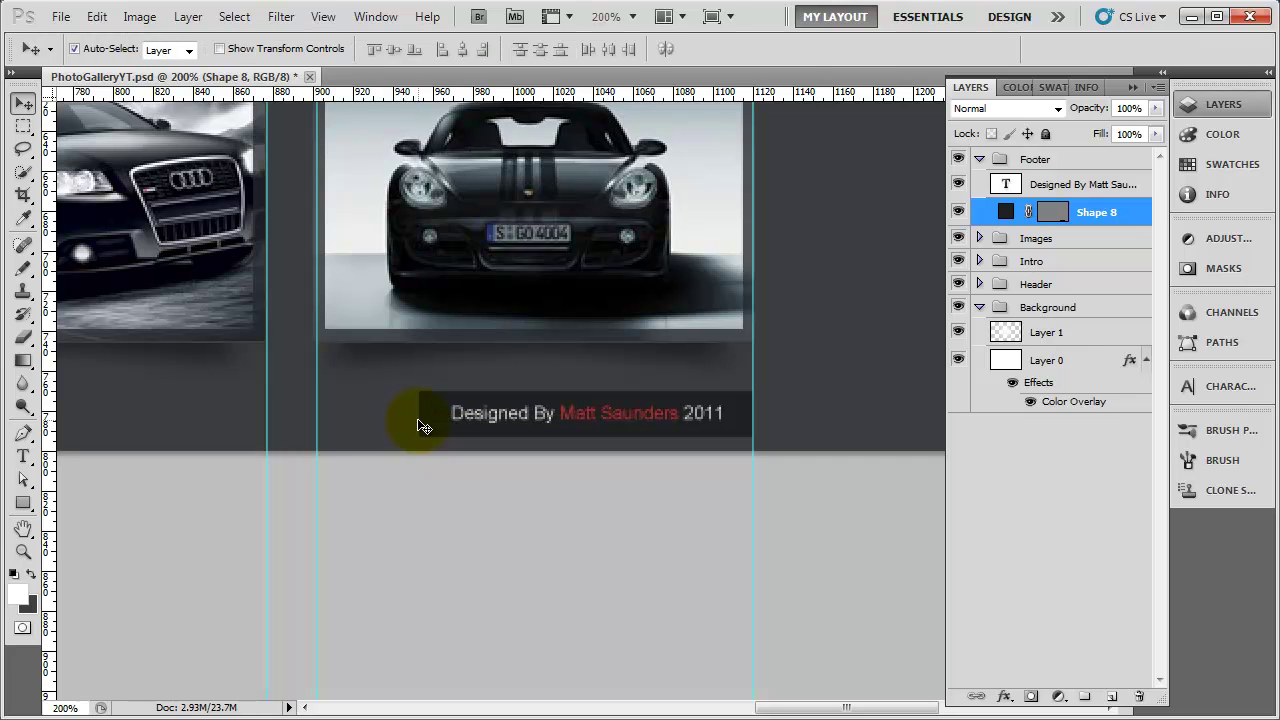
- Hide the guides over the page and collapse the Footer layer group
{"action": "key", "text": "ctrl+minus"}
{"action": "key", "text": "ctrl+minus"}
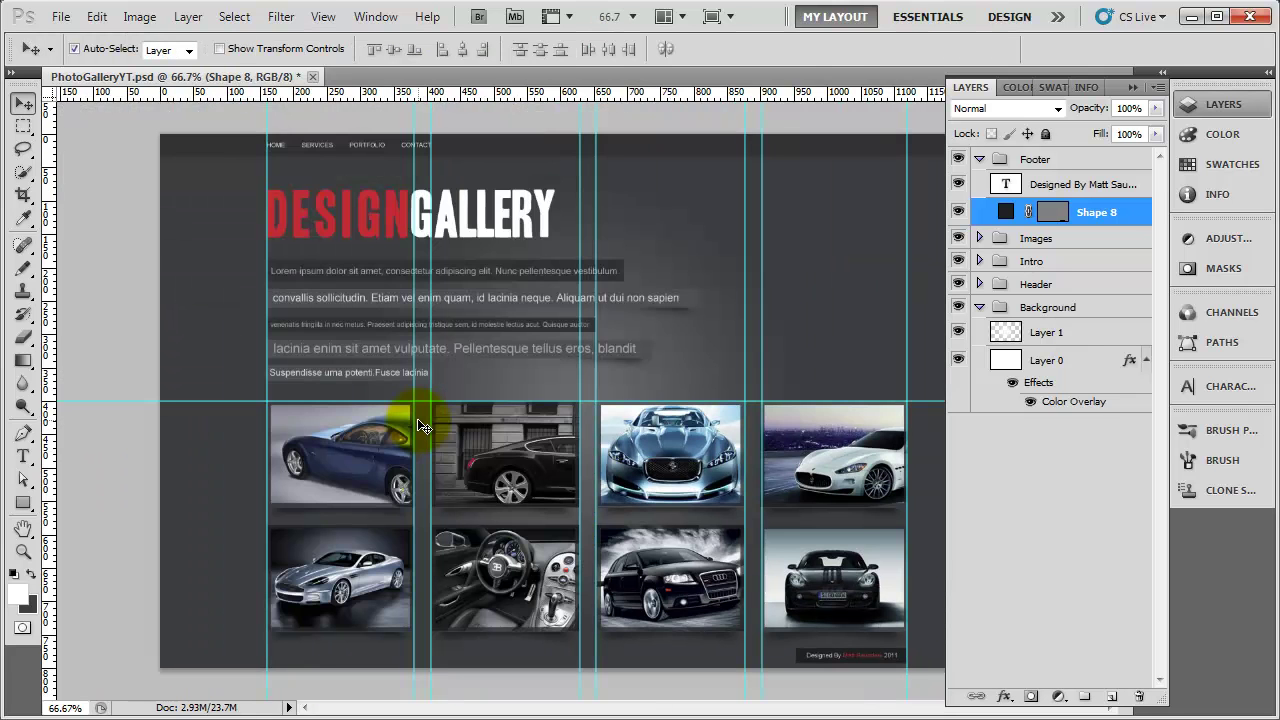
{"action": "key", "text": "ctrl+semicolon"}
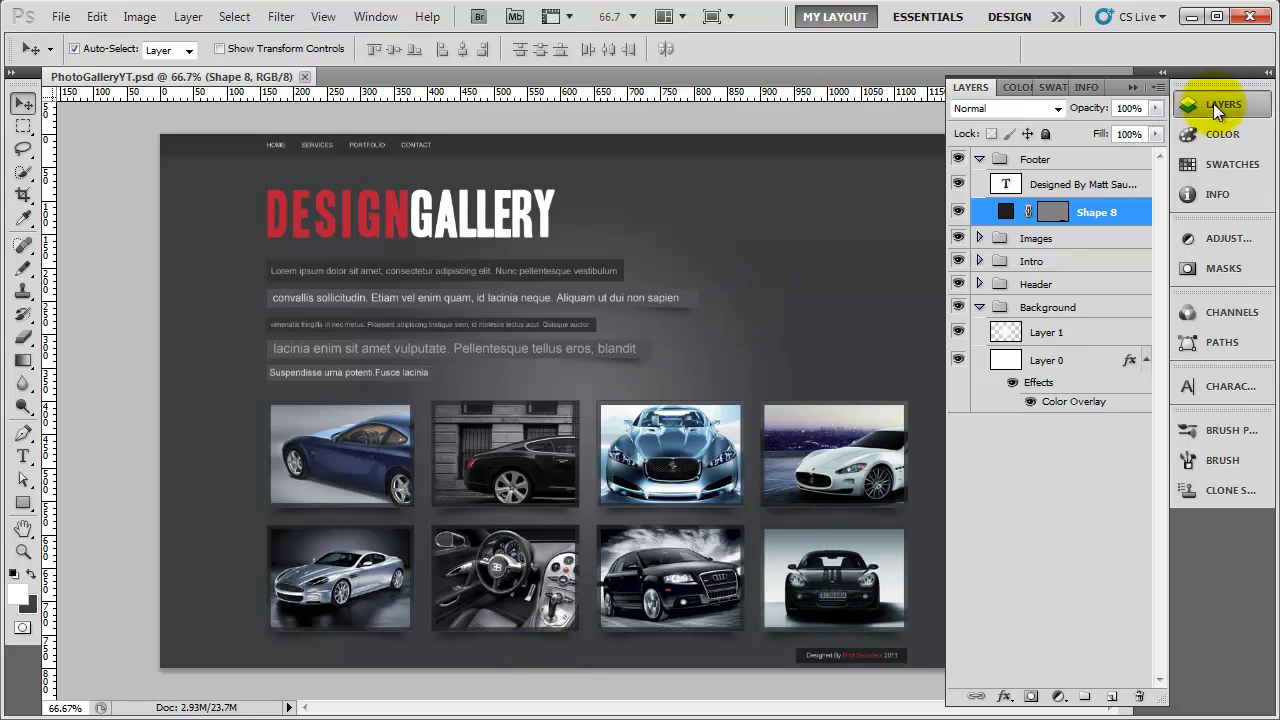
{"action": "left_click", "coordinate": [979, 160]}
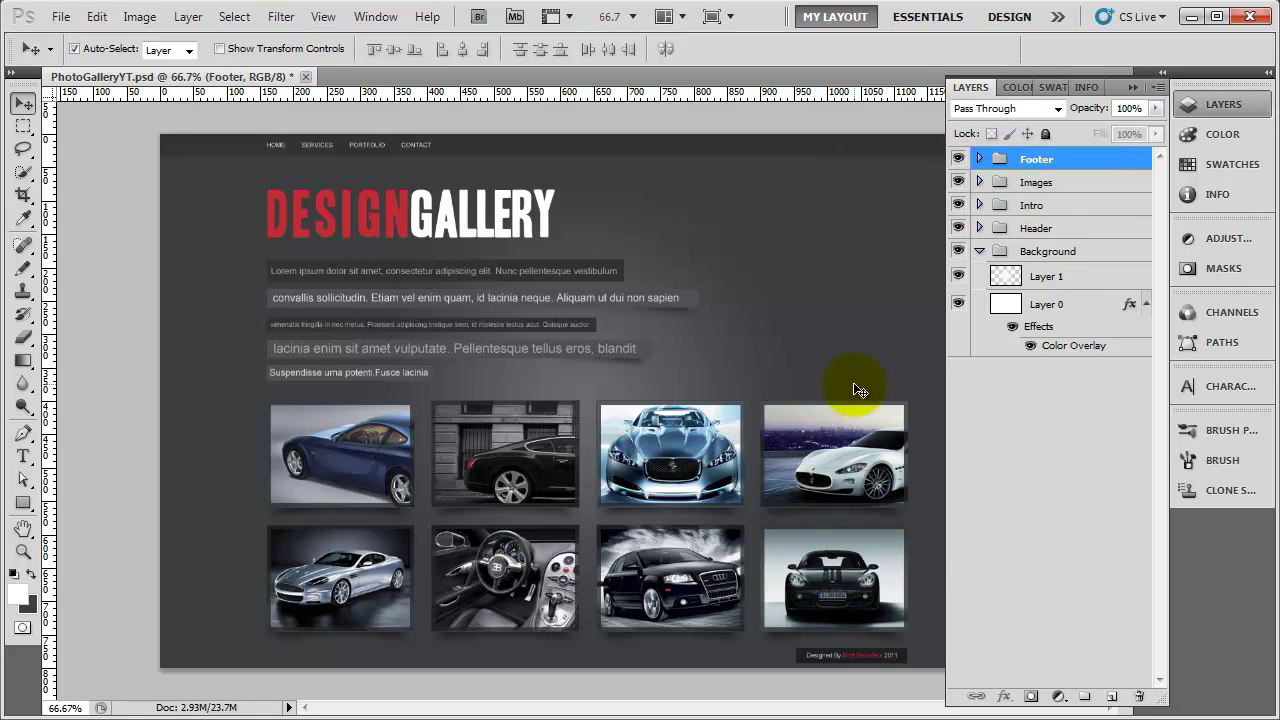
- Create a layer group named Buttons at the bottom of the Row1 group inside Images
{"action": "left_click", "coordinate": [980, 182]}
{"action": "left_click", "coordinate": [1084, 231]}
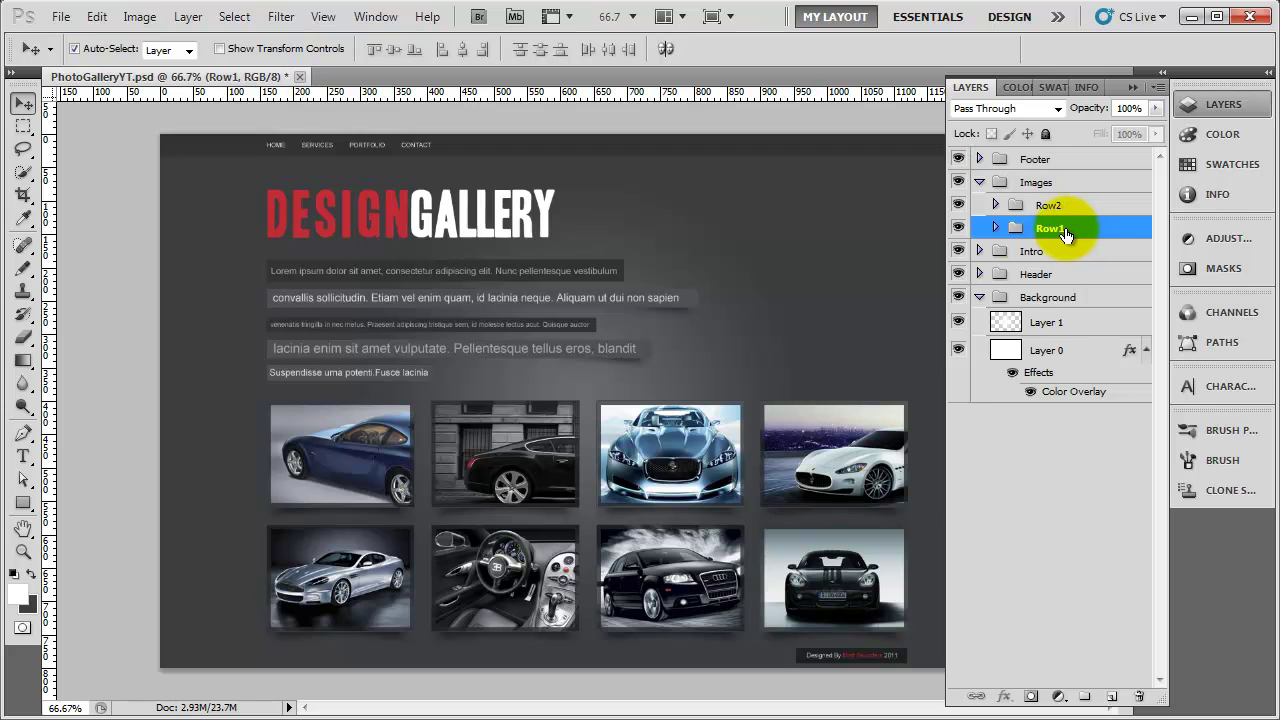
{"action": "left_click", "coordinate": [996, 229]}
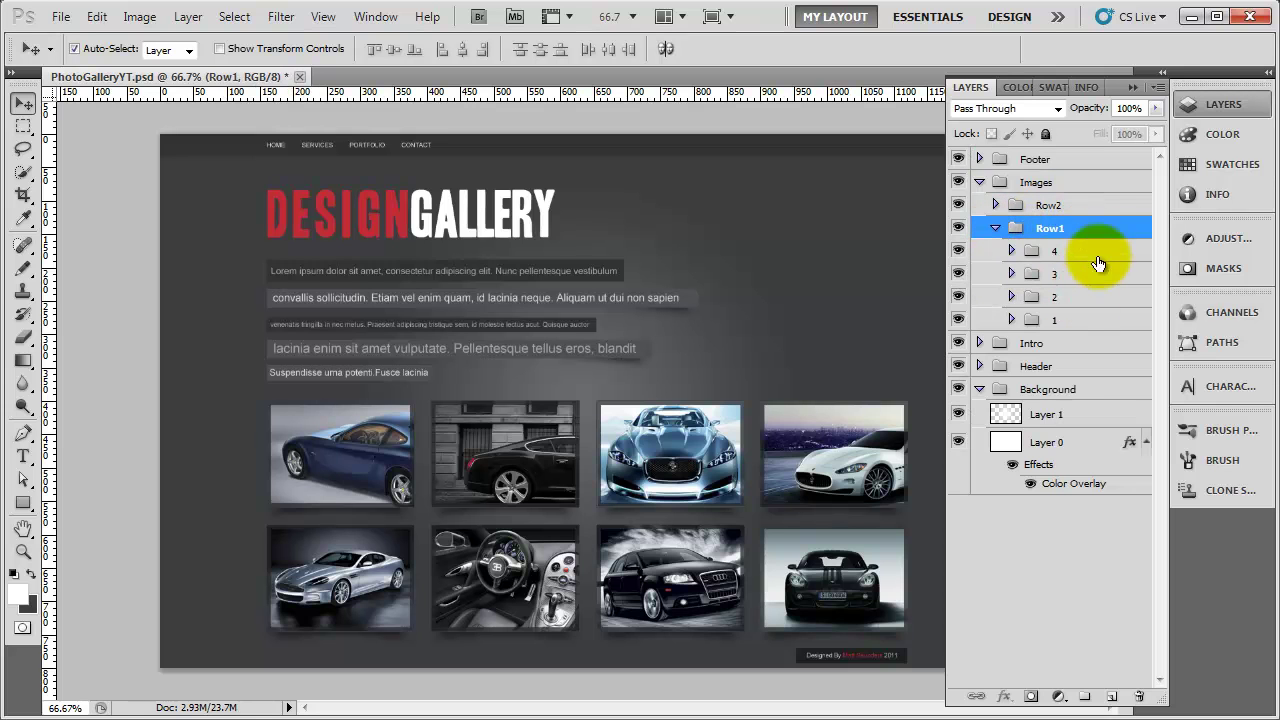
{"action": "left_click", "coordinate": [1084, 697]}
{"action": "left_click_drag", "start_coordinate": [1054, 229], "coordinate": [1066, 256]}
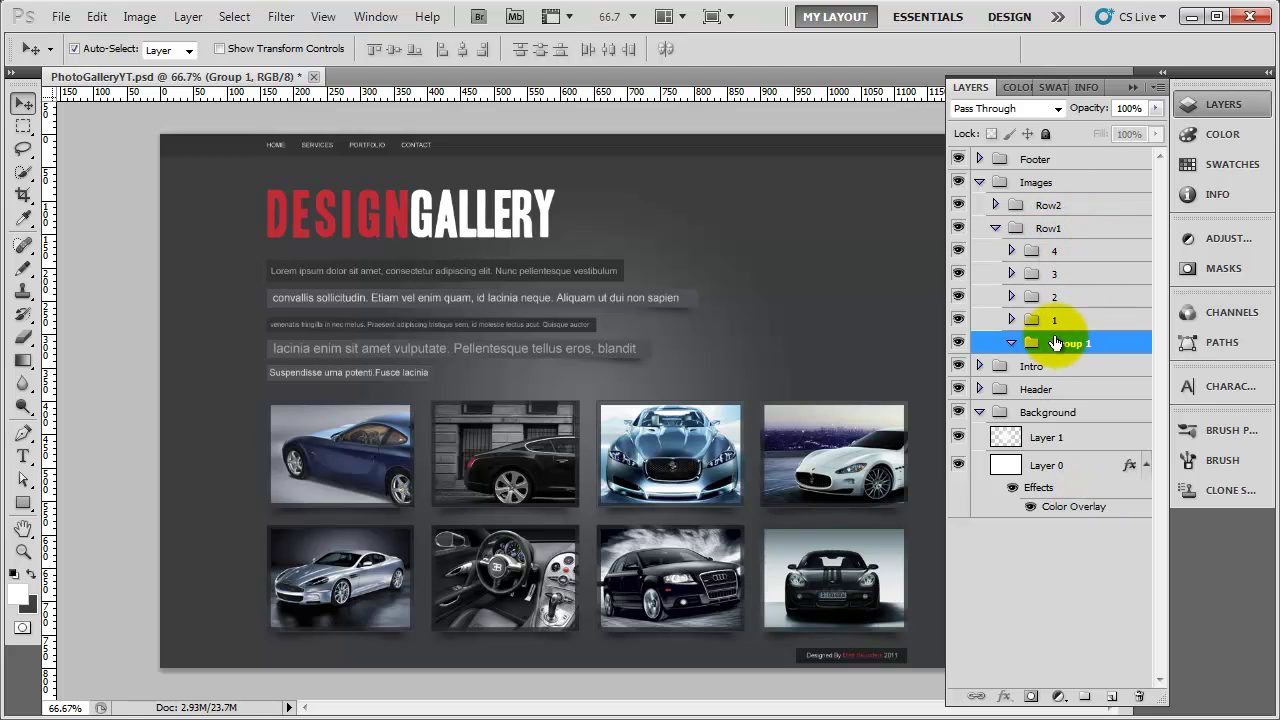
{"action": "left_click", "coordinate": [996, 229]}
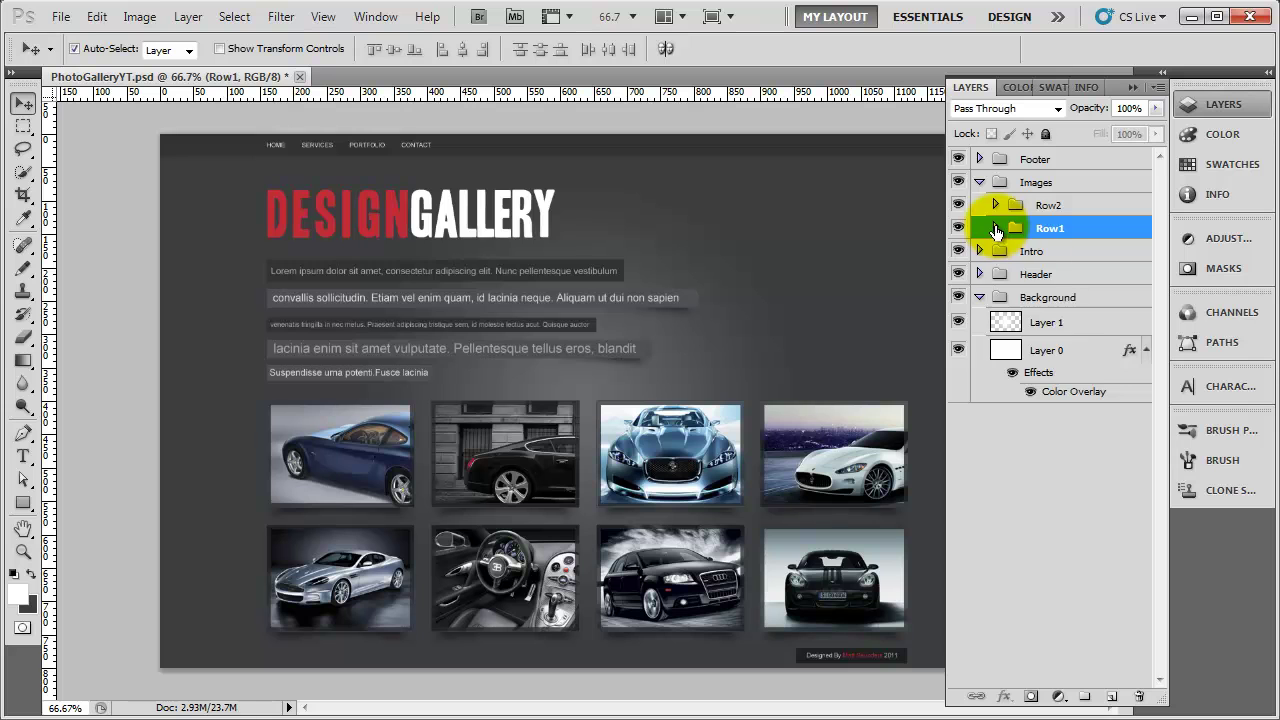
{"action": "left_click", "coordinate": [996, 229]}
{"action": "double_click", "coordinate": [1074, 343]}
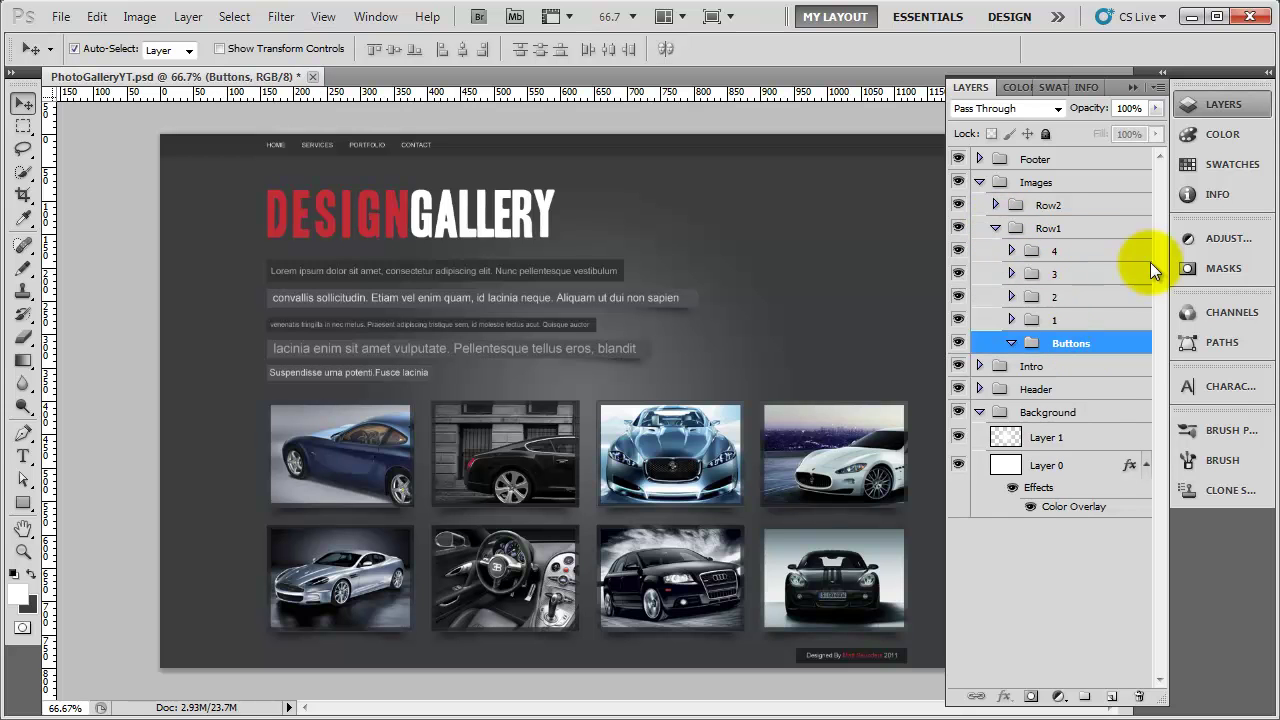
- On a new layer in Buttons, draw a white rounded square about 22 px wide with 5 px radius above the fourth image's right corner
{"action": "left_click", "coordinate": [1112, 697]}
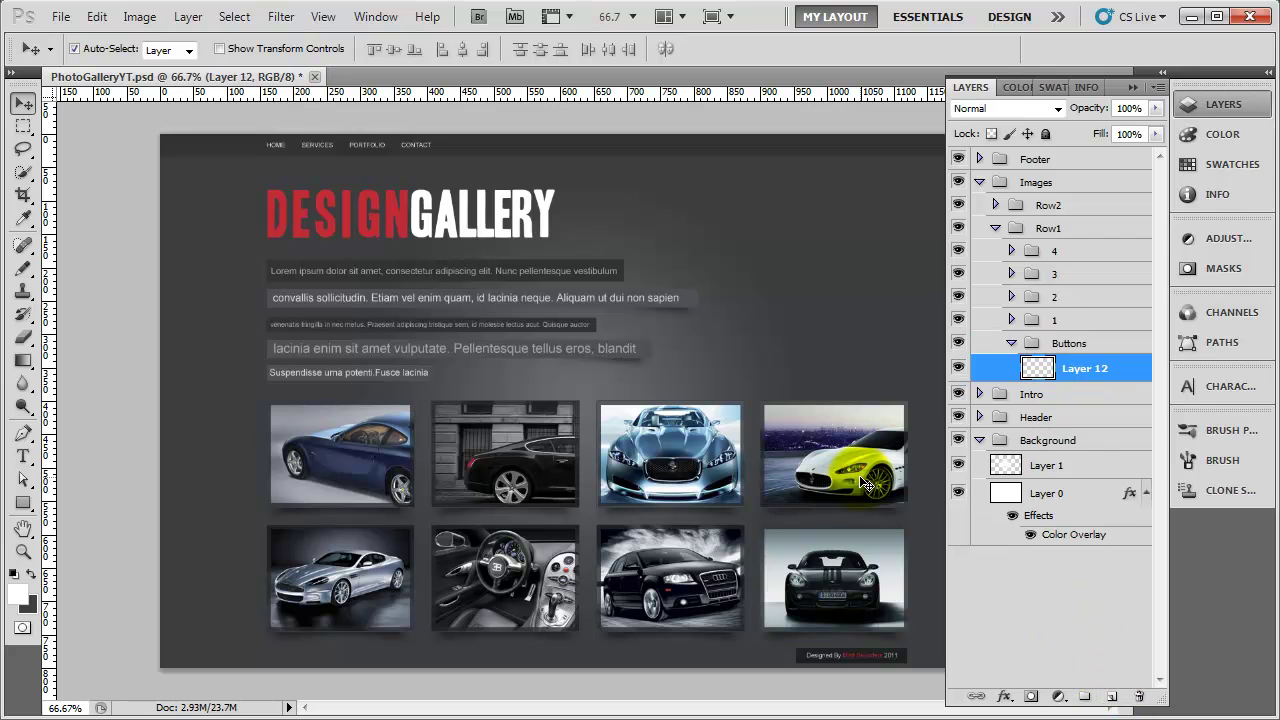
{"action": "left_click_drag", "start_coordinate": [23, 504], "coordinate": [90, 518]}
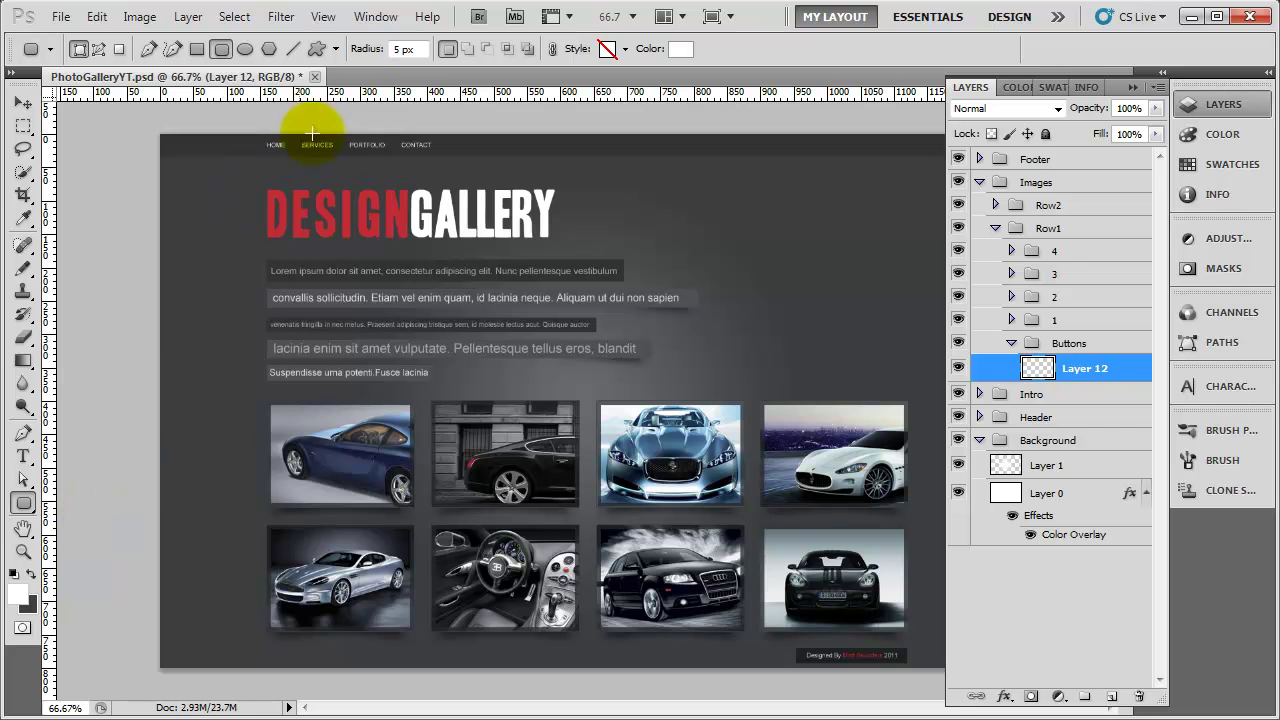
{"action": "left_click", "coordinate": [1217, 107]}
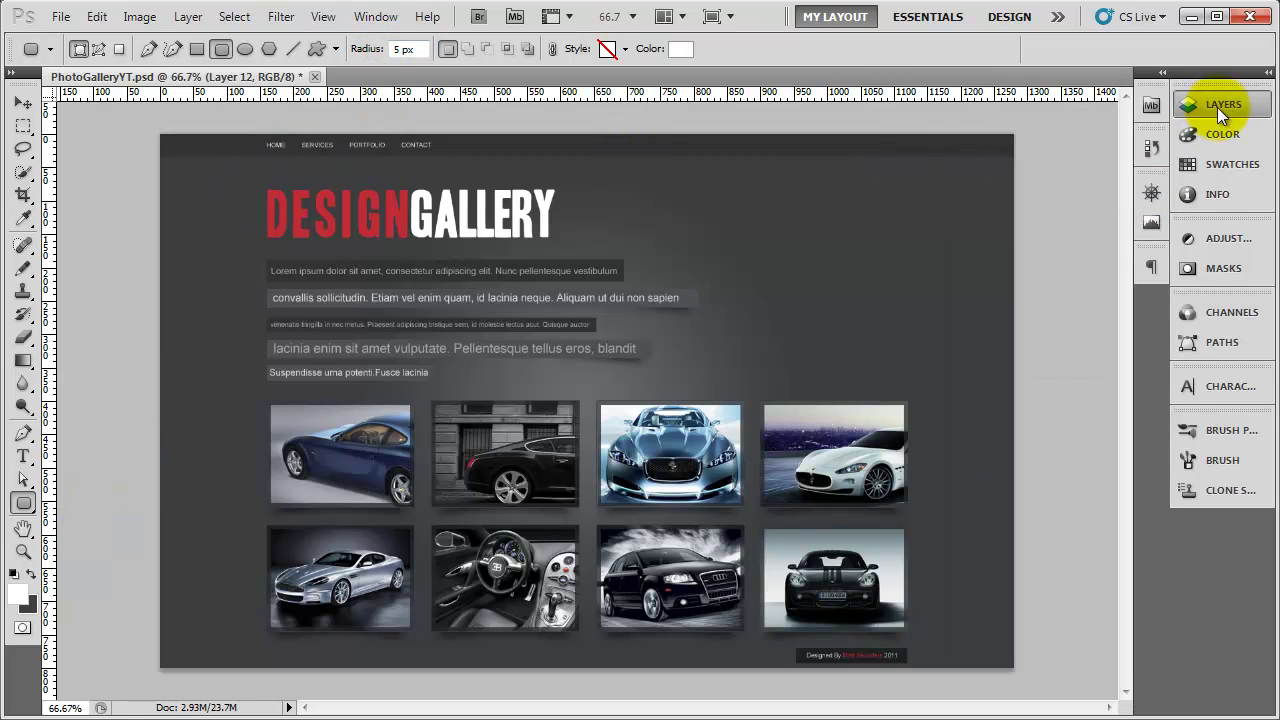
{"action": "key", "text": "ctrl+plus"}
{"action": "key", "text": "ctrl+plus"}
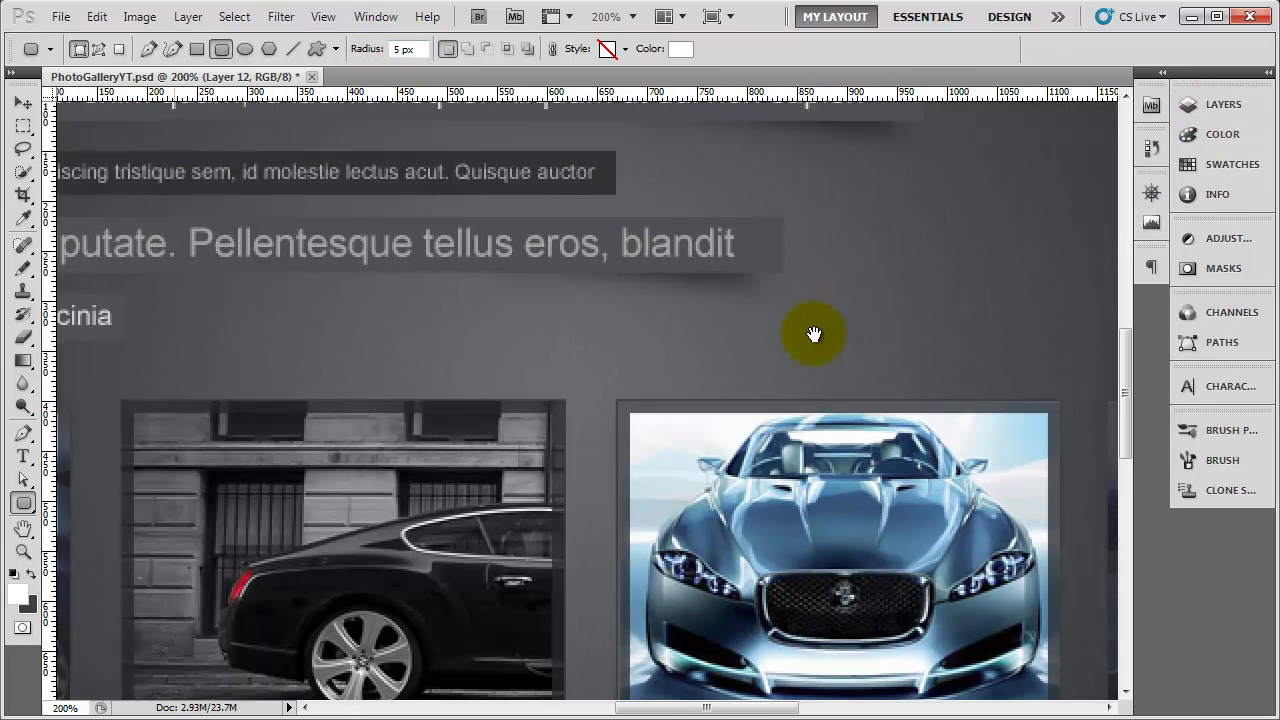
{"action": "left_click_drag", "start_coordinate": [914, 357], "coordinate": [329, 457]}
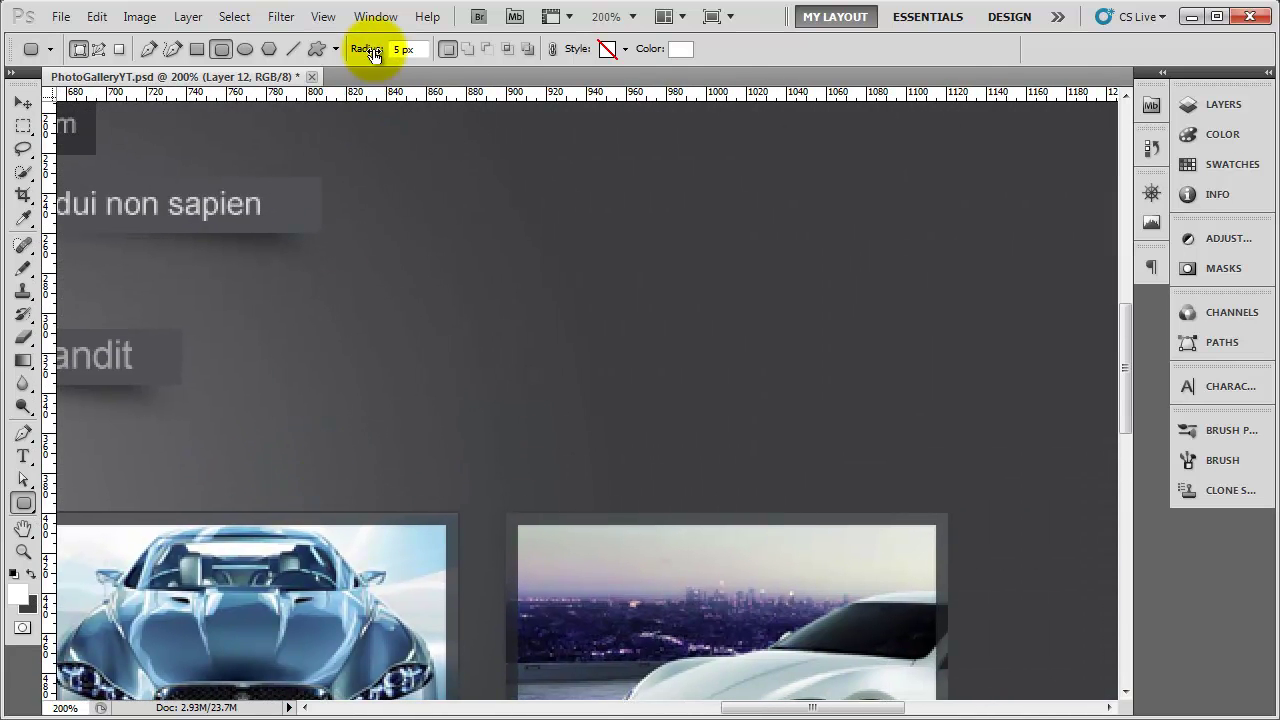
{"action": "left_click", "coordinate": [403, 48]}
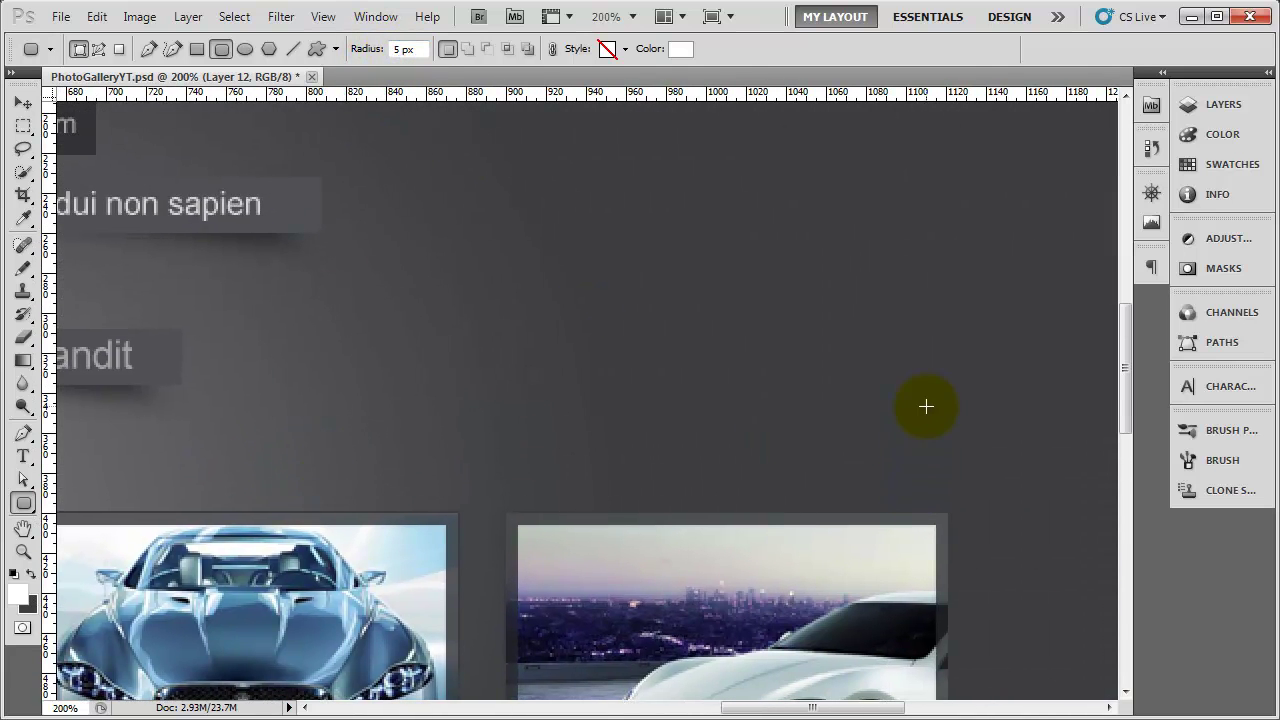
{"action": "left_click_drag", "start_coordinate": [931, 485], "coordinate": [945, 486]}
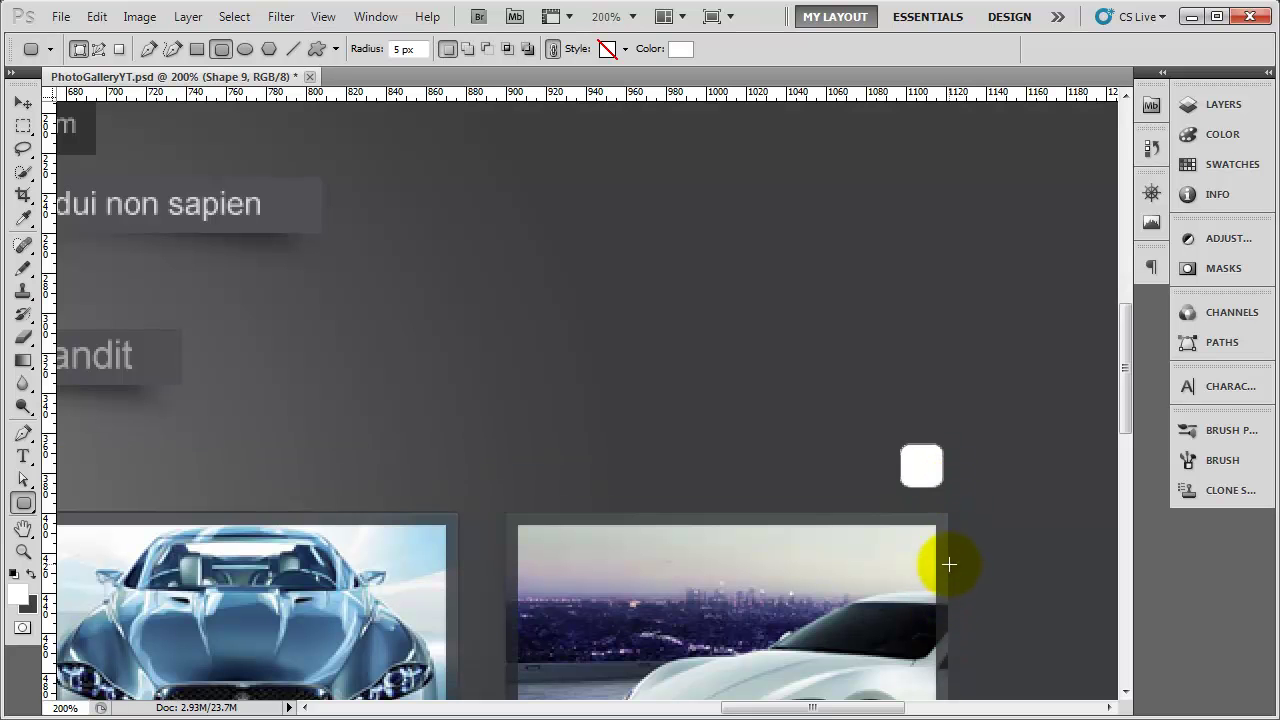
- Add a Color Overlay of #ca2f2f to the rounded square's layer
{"action": "left_click", "coordinate": [23, 105]}
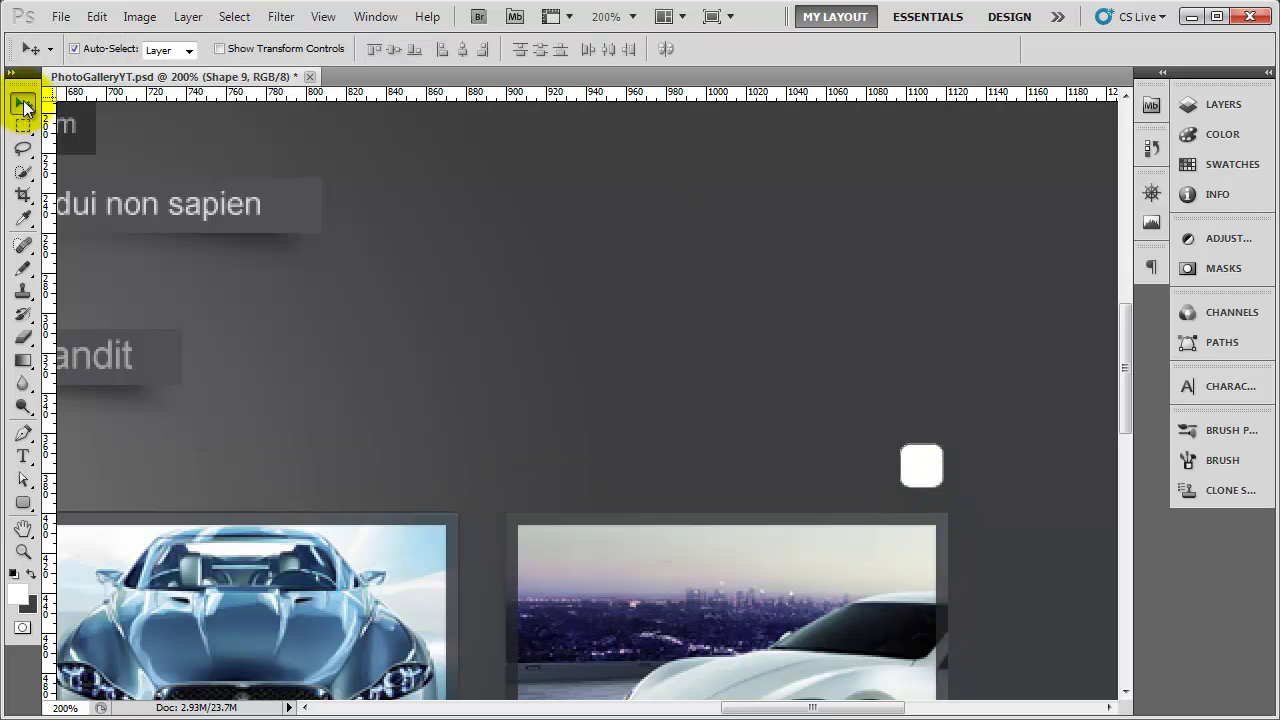
{"action": "left_click", "coordinate": [1221, 104]}
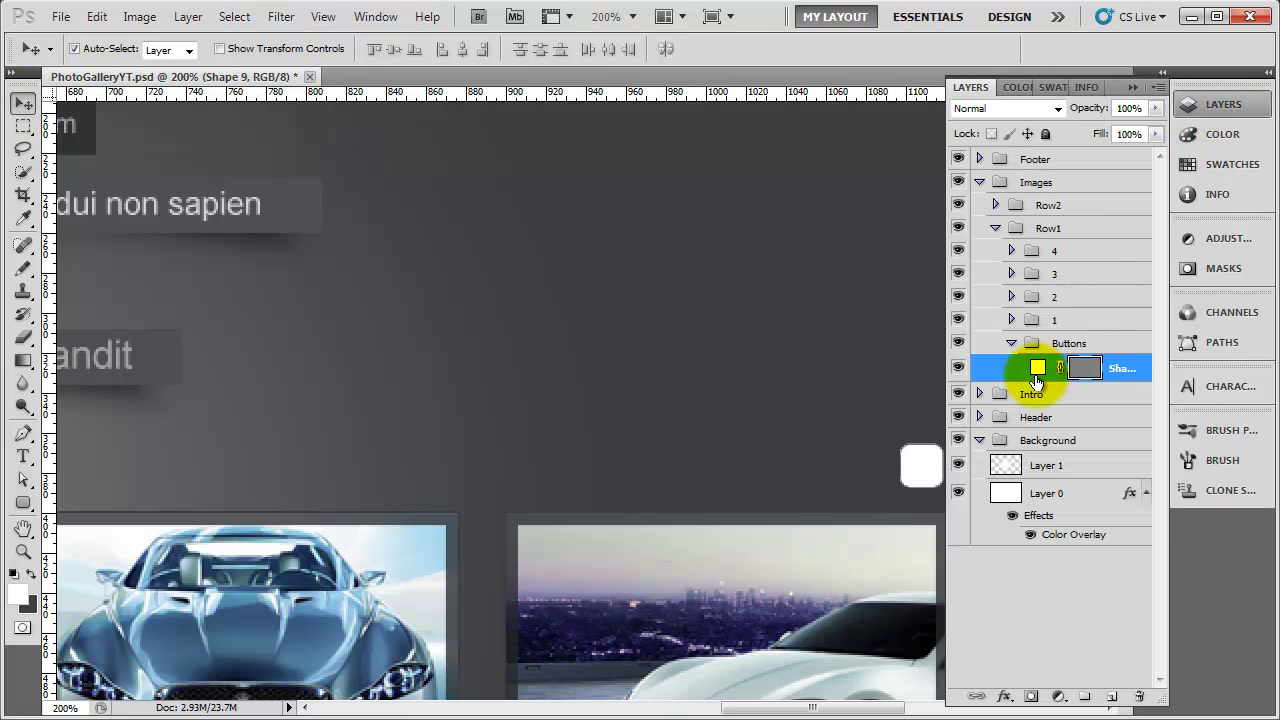
{"action": "double_click", "coordinate": [1146, 369]}
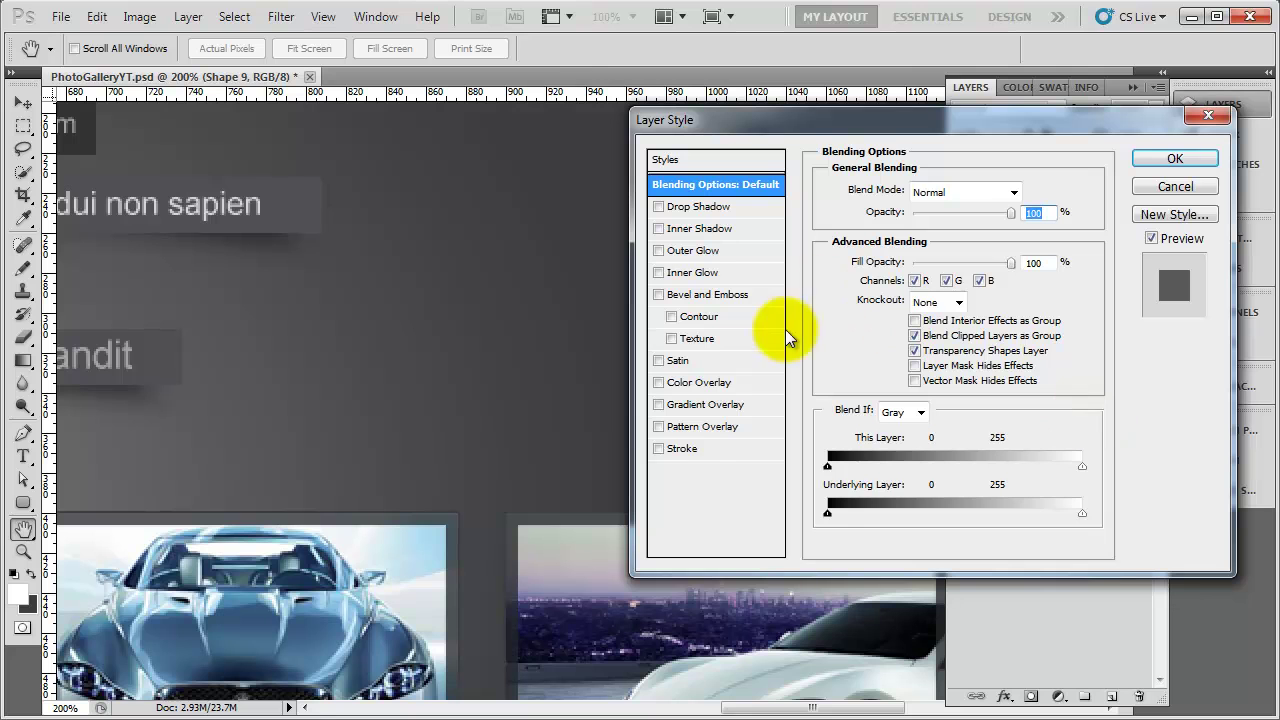
{"action": "left_click_drag", "start_coordinate": [893, 122], "coordinate": [912, 101]}
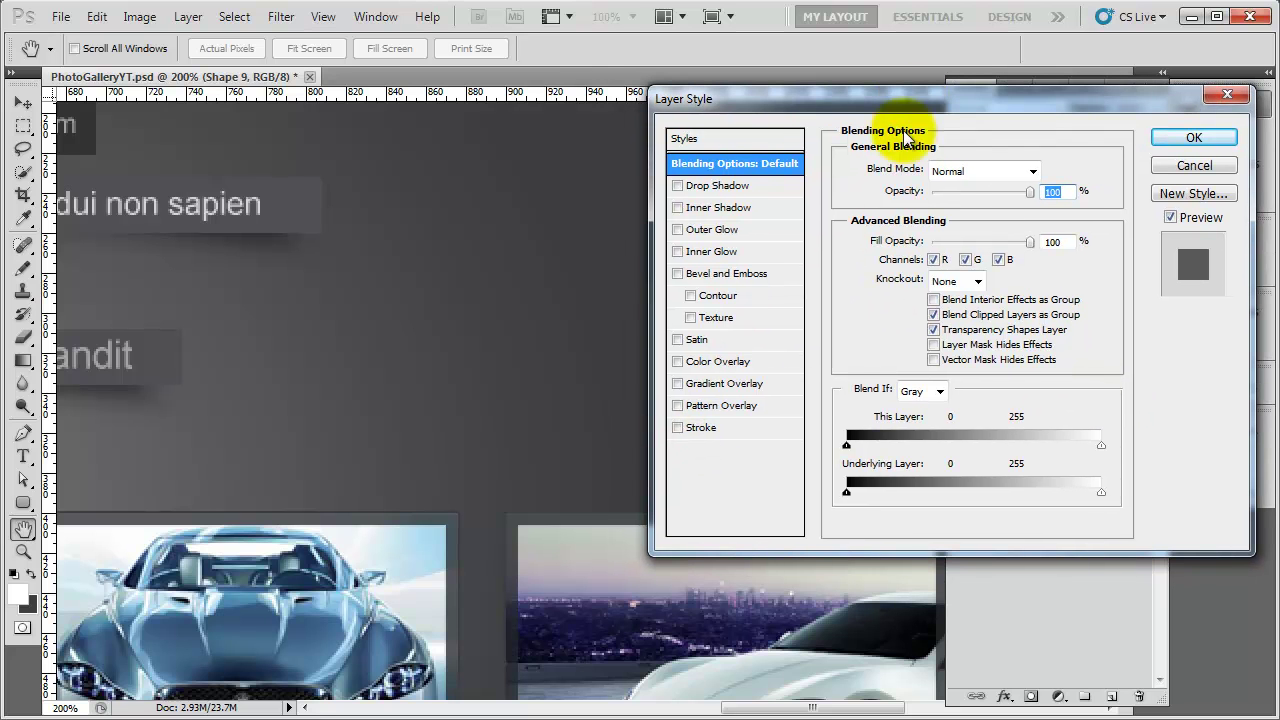
{"action": "left_click", "coordinate": [733, 362]}
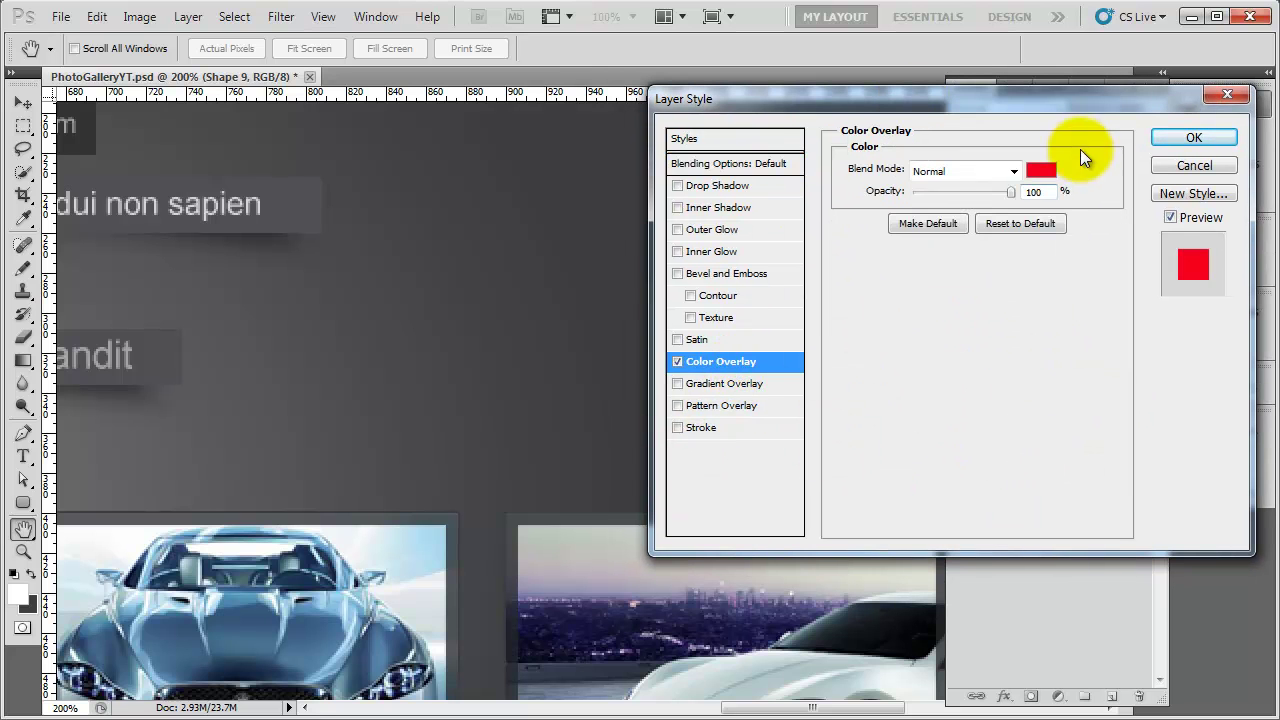
{"action": "left_click", "coordinate": [1041, 172]}
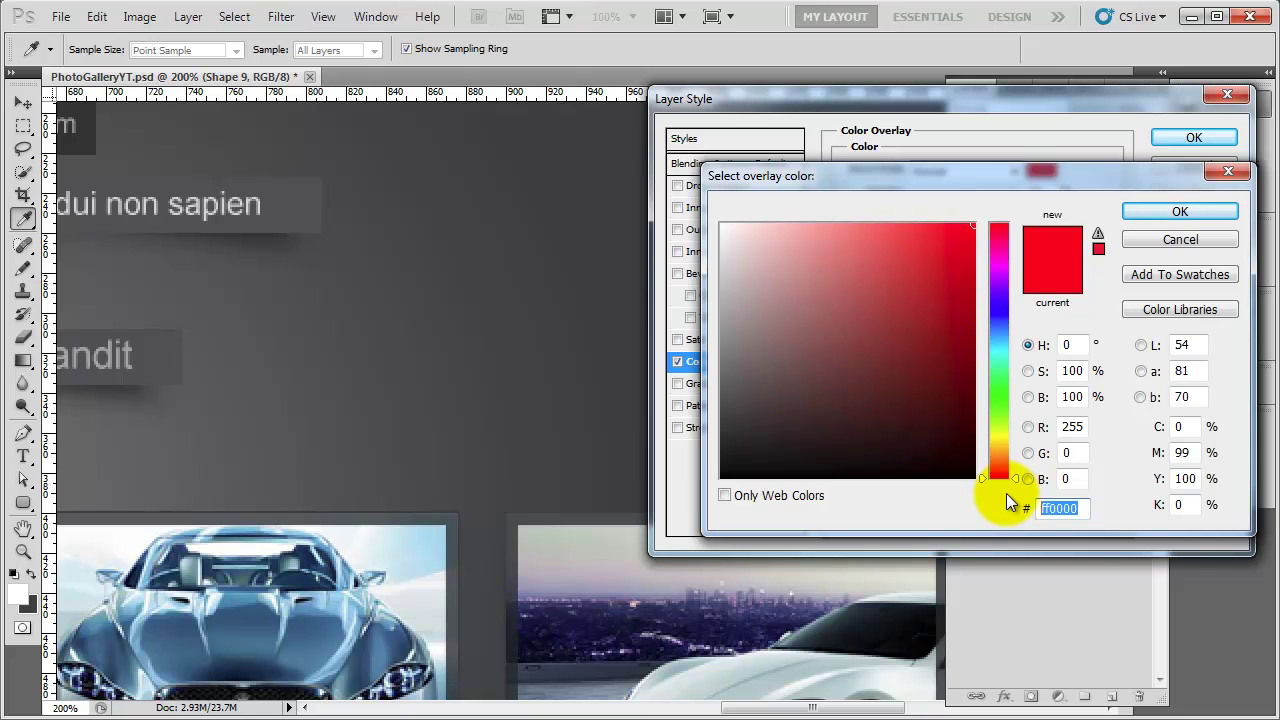
{"action": "type", "text": "ca2"}
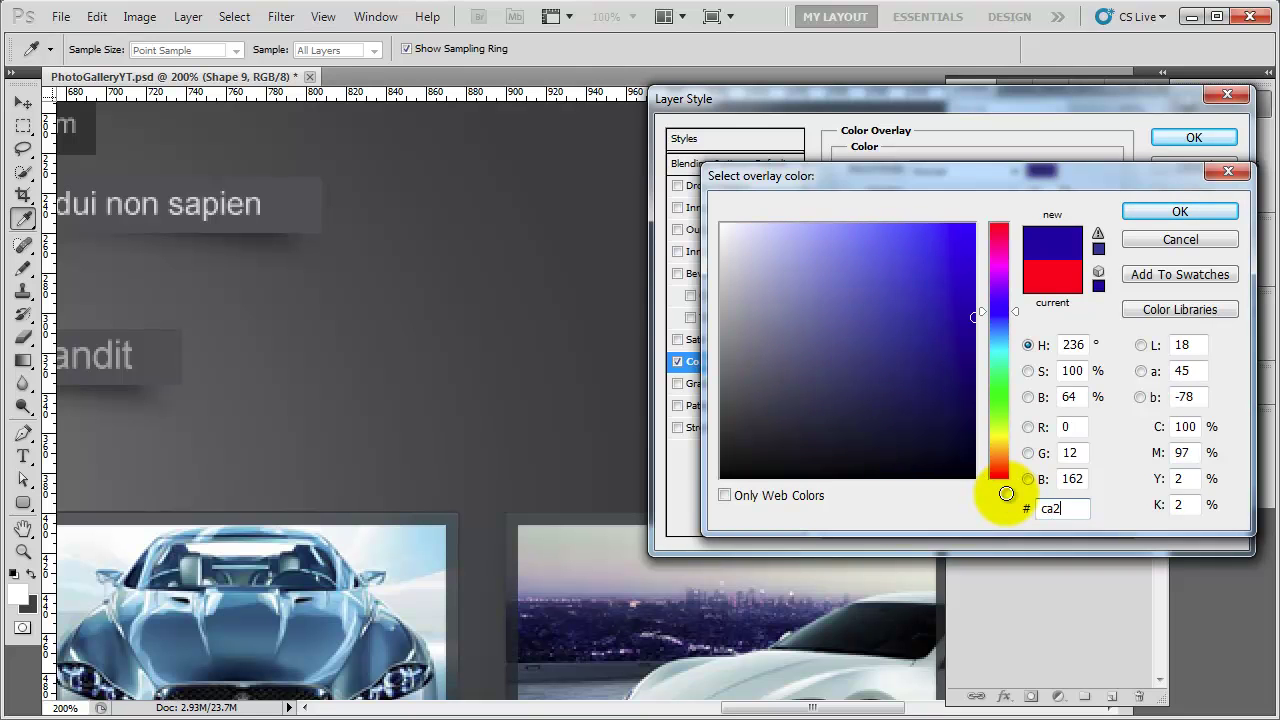
{"action": "type", "text": "f2f"}
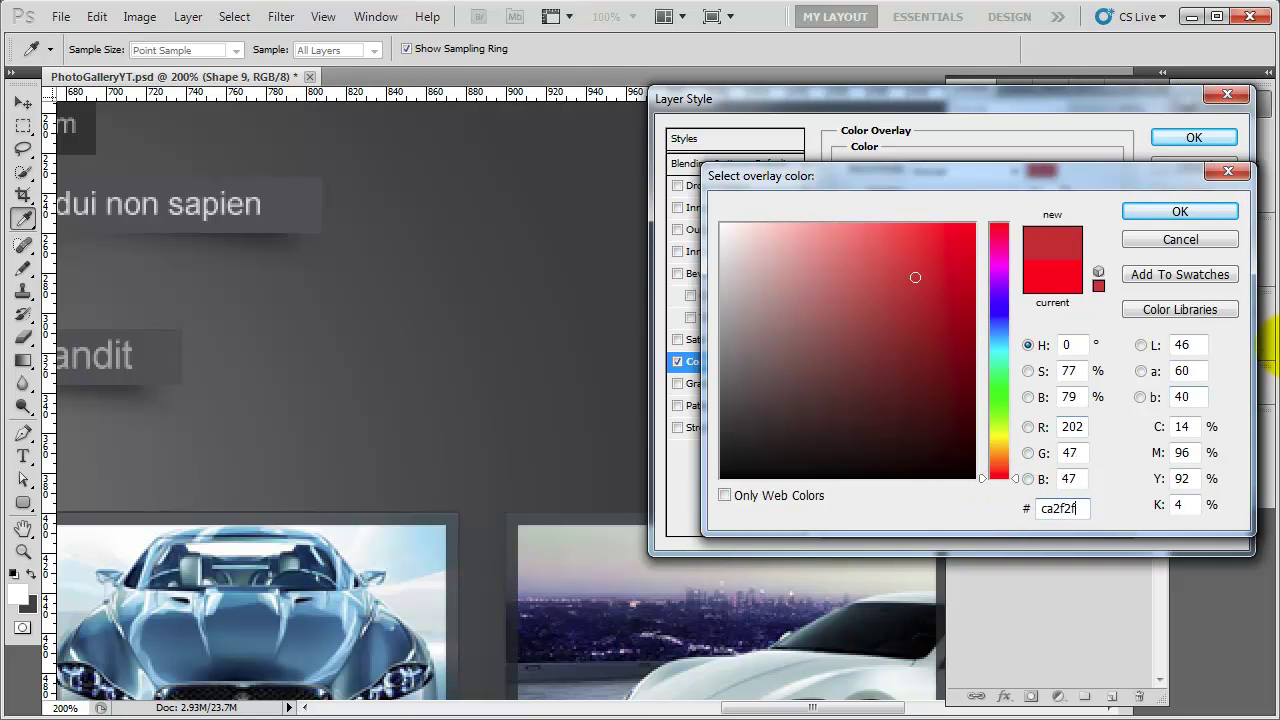
{"action": "left_click", "coordinate": [1210, 208]}
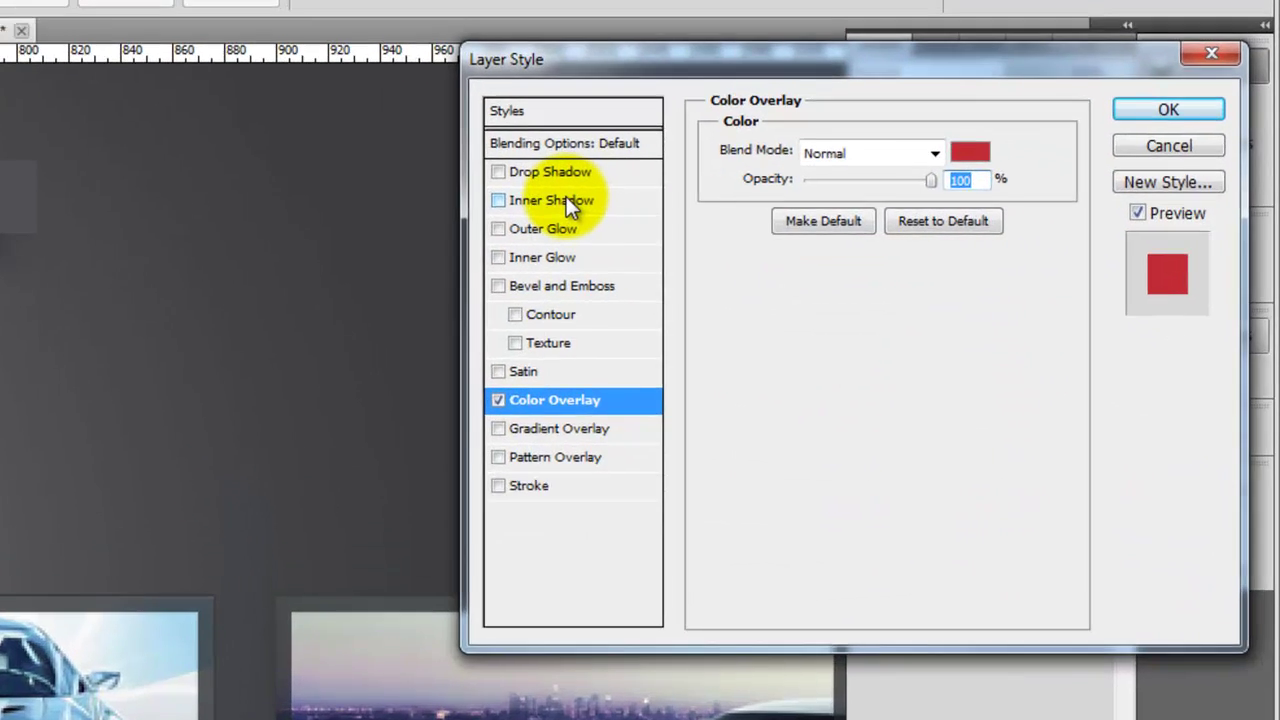
- Add an Inner Shadow to the rounded square with Normal blend mode and Use Global Light turned off
{"action": "left_click", "coordinate": [718, 207]}
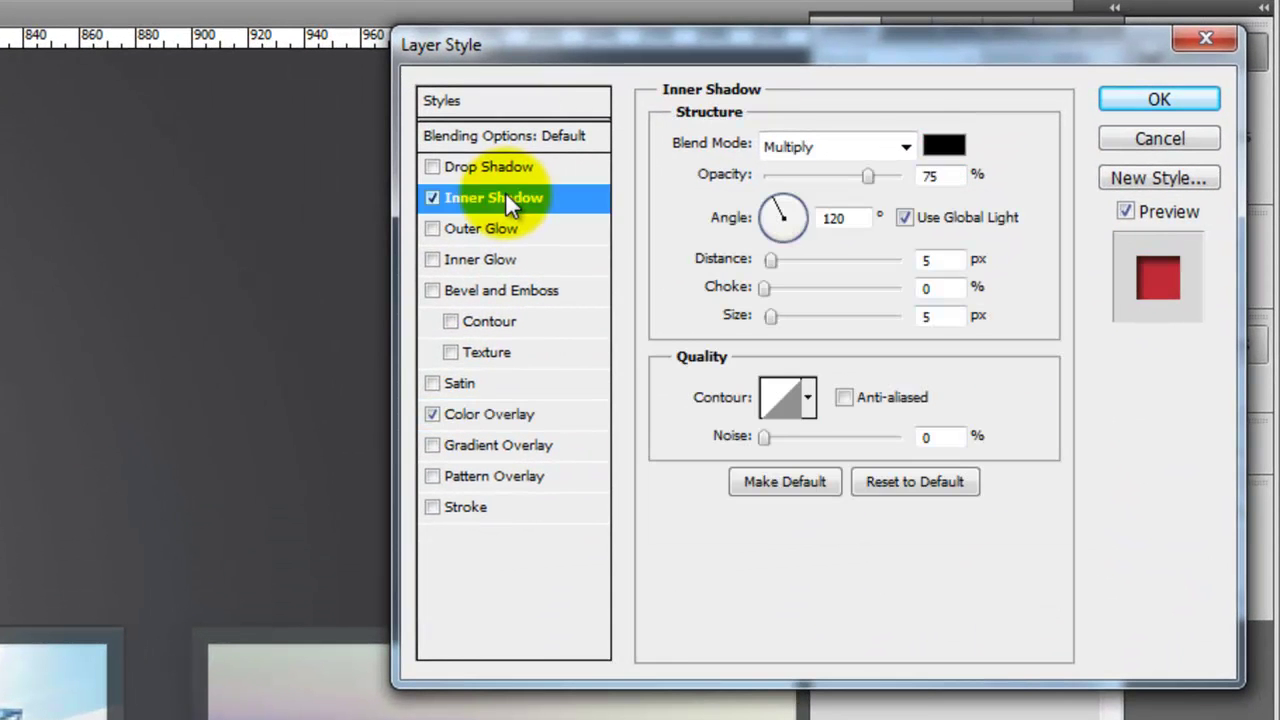
{"action": "left_click", "coordinate": [901, 146]}
{"action": "left_click", "coordinate": [880, 172]}
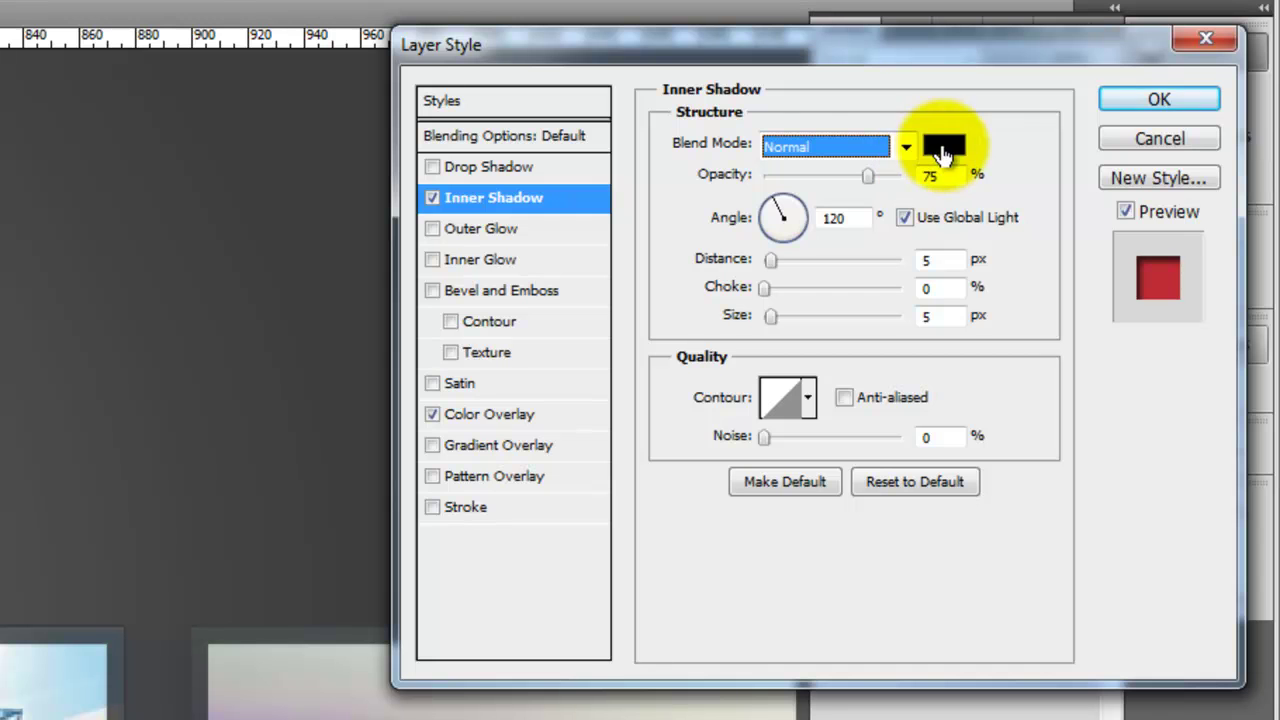
{"action": "left_click", "coordinate": [906, 218]}
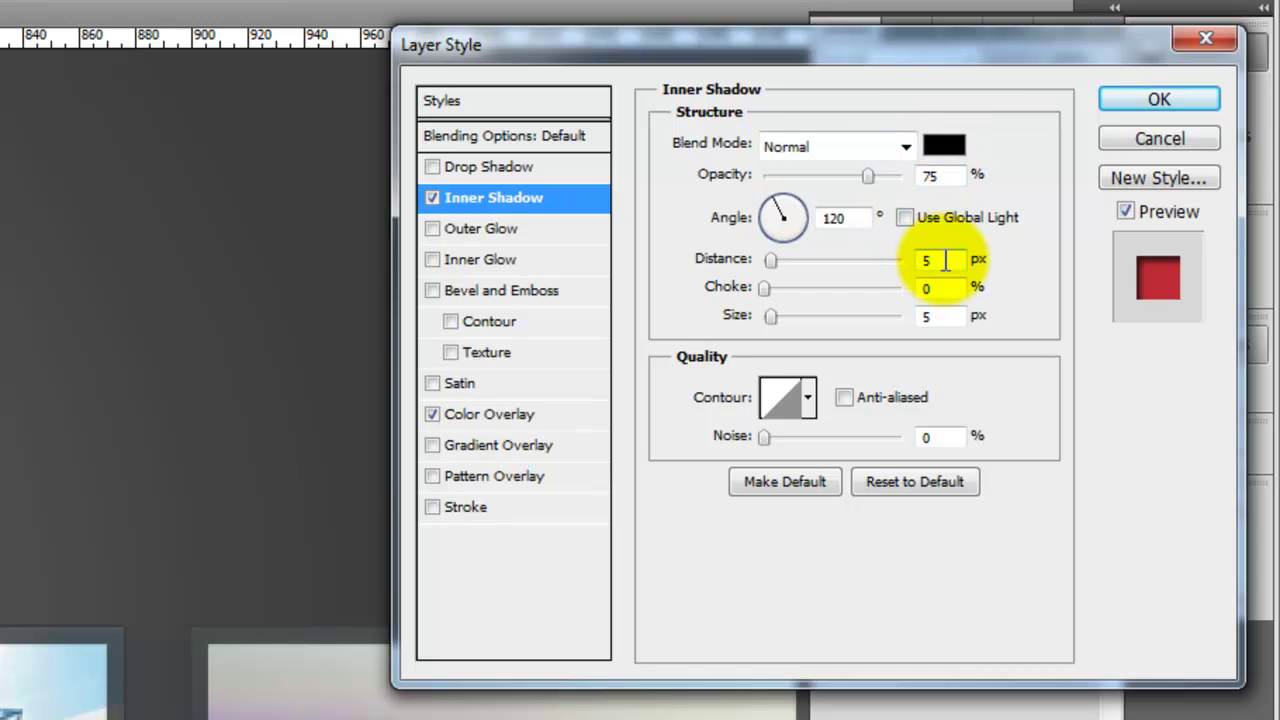
{"action": "left_click_drag", "start_coordinate": [898, 42], "coordinate": [245, 185]}
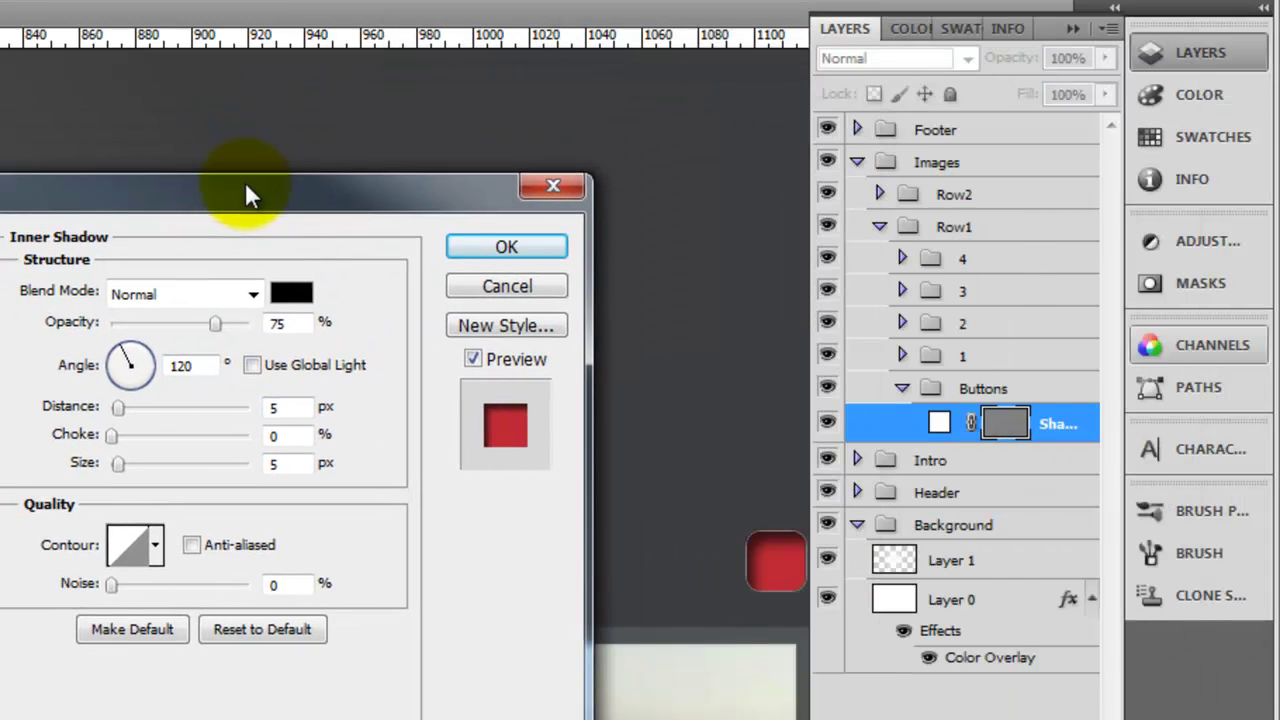
{"action": "key", "text": "alt+g"}
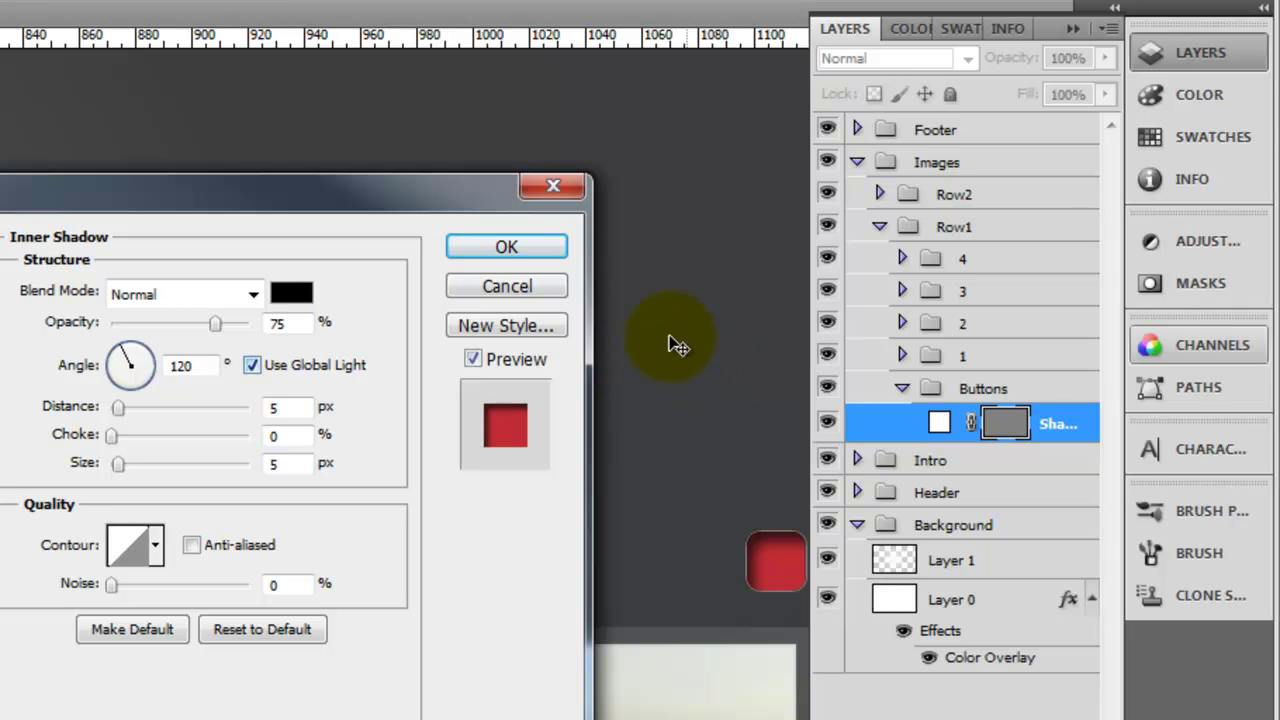
{"action": "left_click", "coordinate": [252, 365]}
- Set the Inner Shadow's distance to 0 px, choke to 100% and size to 1 px
{"action": "double_click", "coordinate": [284, 407]}
{"action": "type", "text": "0"}
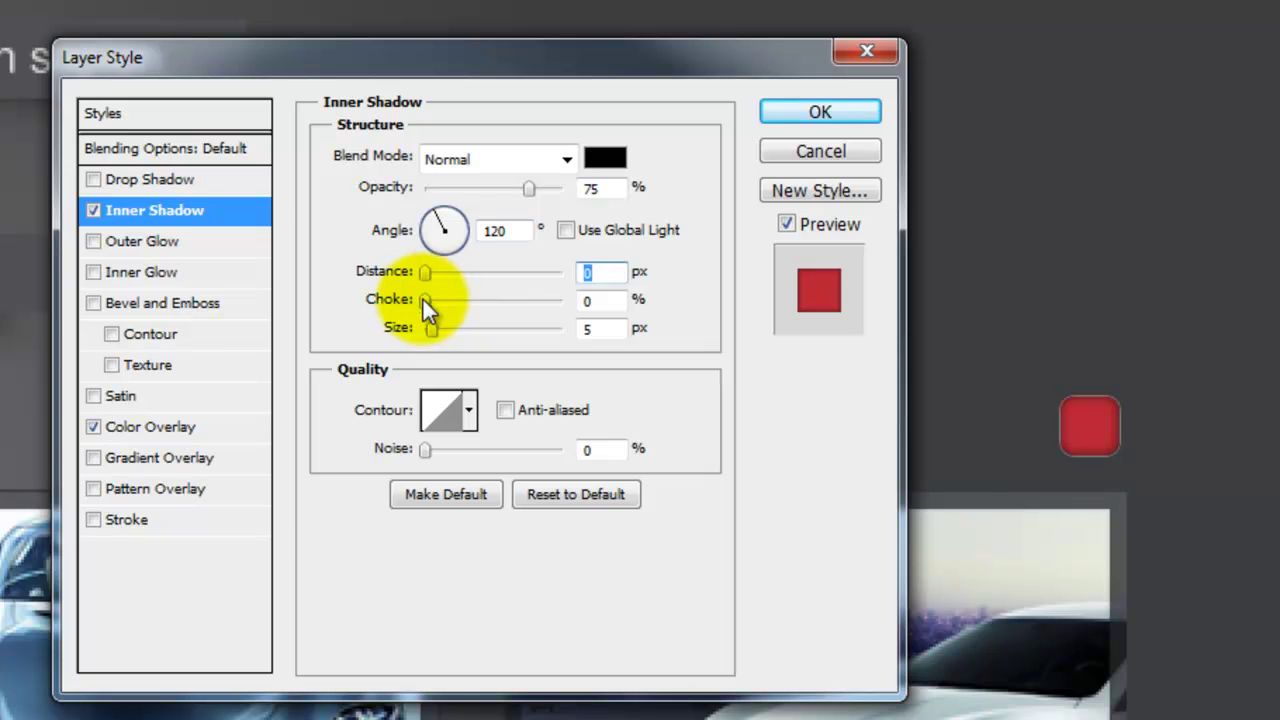
{"action": "left_click_drag", "start_coordinate": [422, 297], "coordinate": [641, 312]}
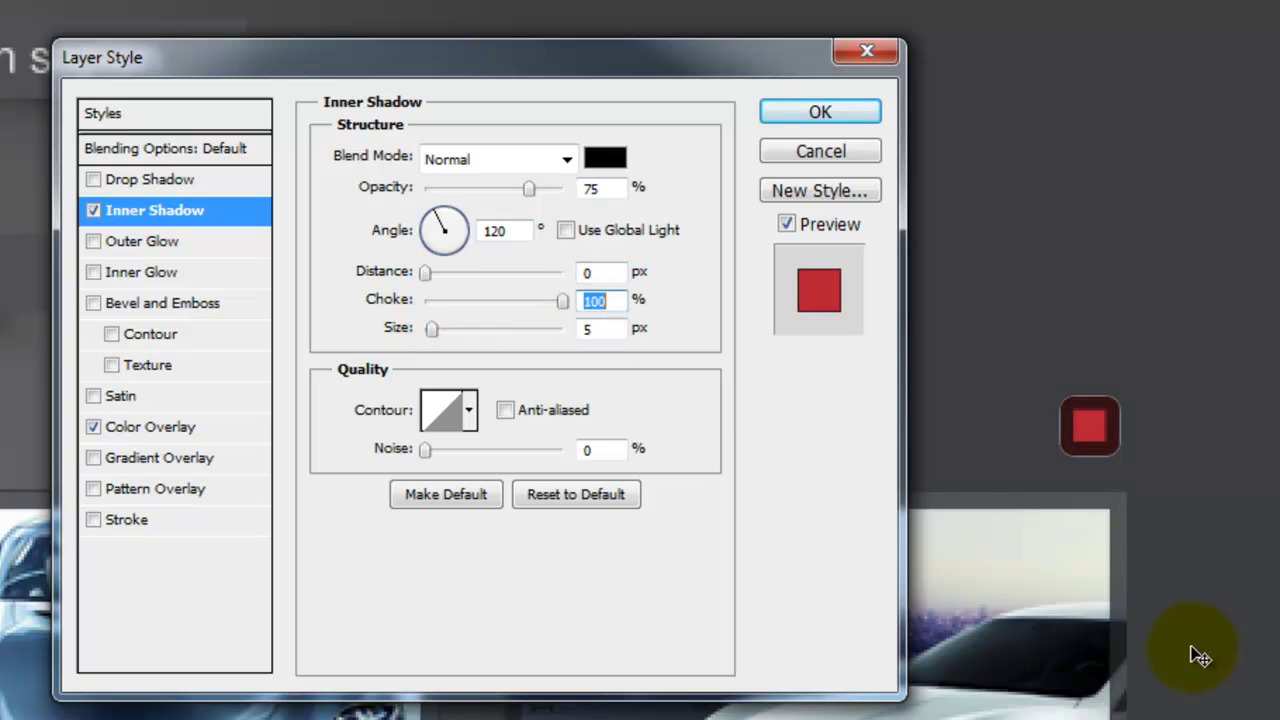
{"action": "double_click", "coordinate": [590, 330]}
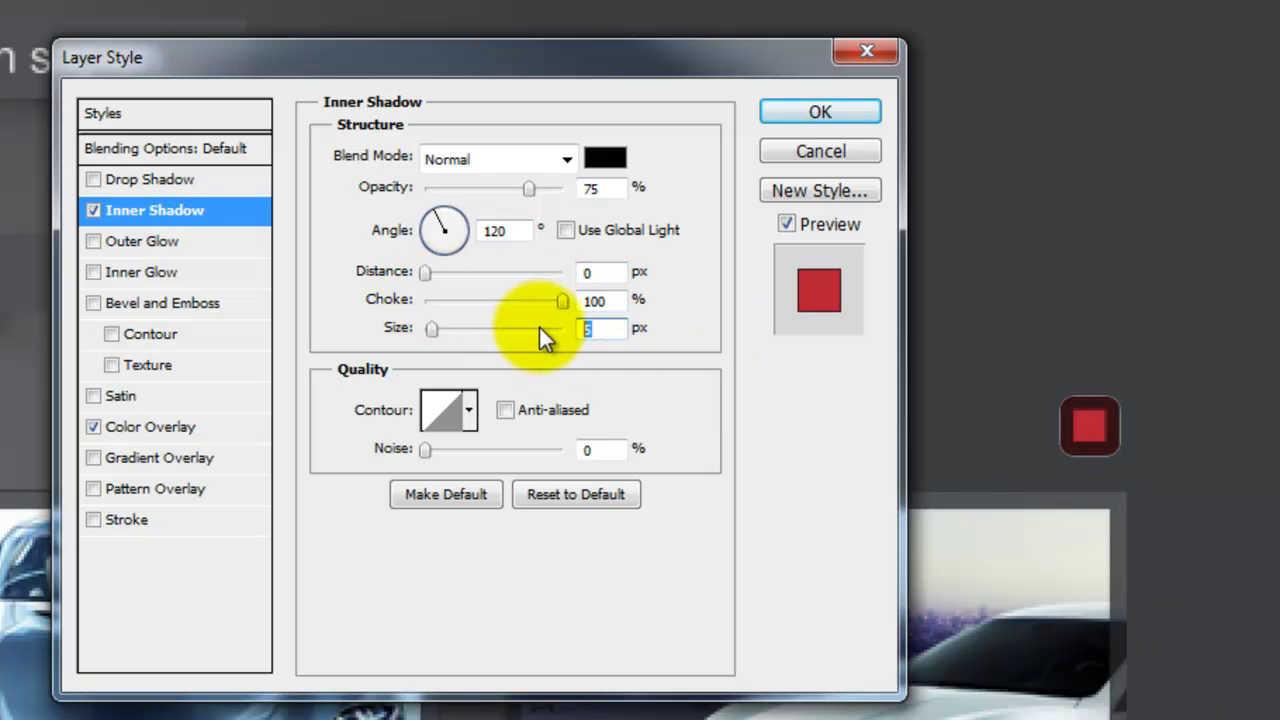
{"action": "type", "text": "1"}
- Change the Inner Shadow color to the light red #f04c4c
{"action": "left_click", "coordinate": [605, 158]}
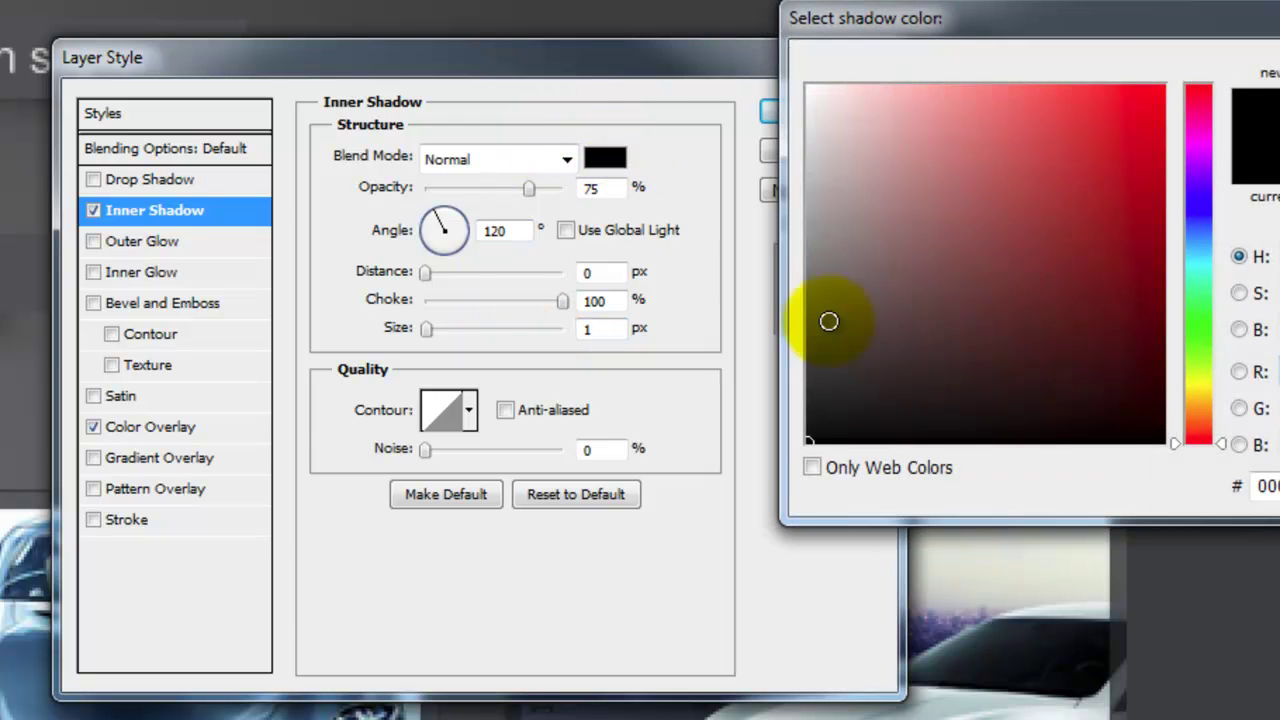
{"action": "left_click_drag", "start_coordinate": [1100, 34], "coordinate": [477, 97]}
{"action": "left_click", "coordinate": [441, 221]}
{"action": "left_click", "coordinate": [451, 240]}
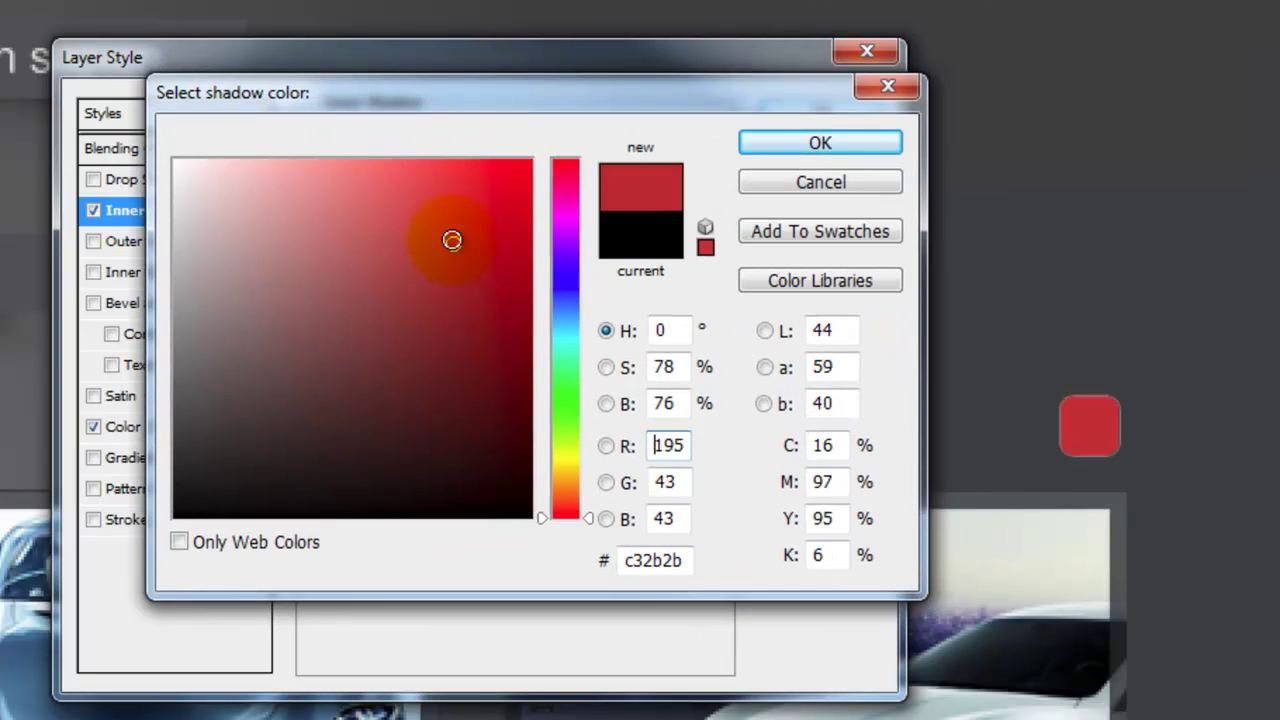
{"action": "left_click", "coordinate": [424, 191]}
{"action": "left_click", "coordinate": [428, 191]}
{"action": "left_click_drag", "start_coordinate": [428, 191], "coordinate": [418, 180]}
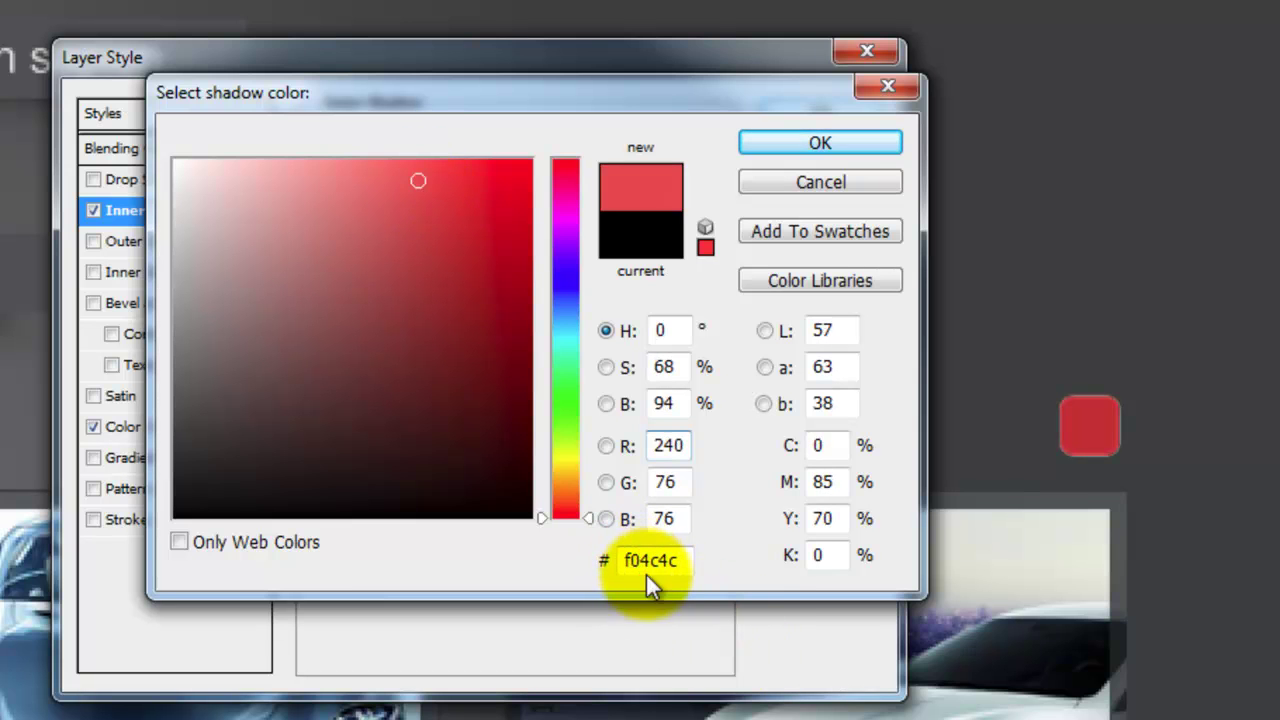
{"action": "left_click", "coordinate": [800, 146]}
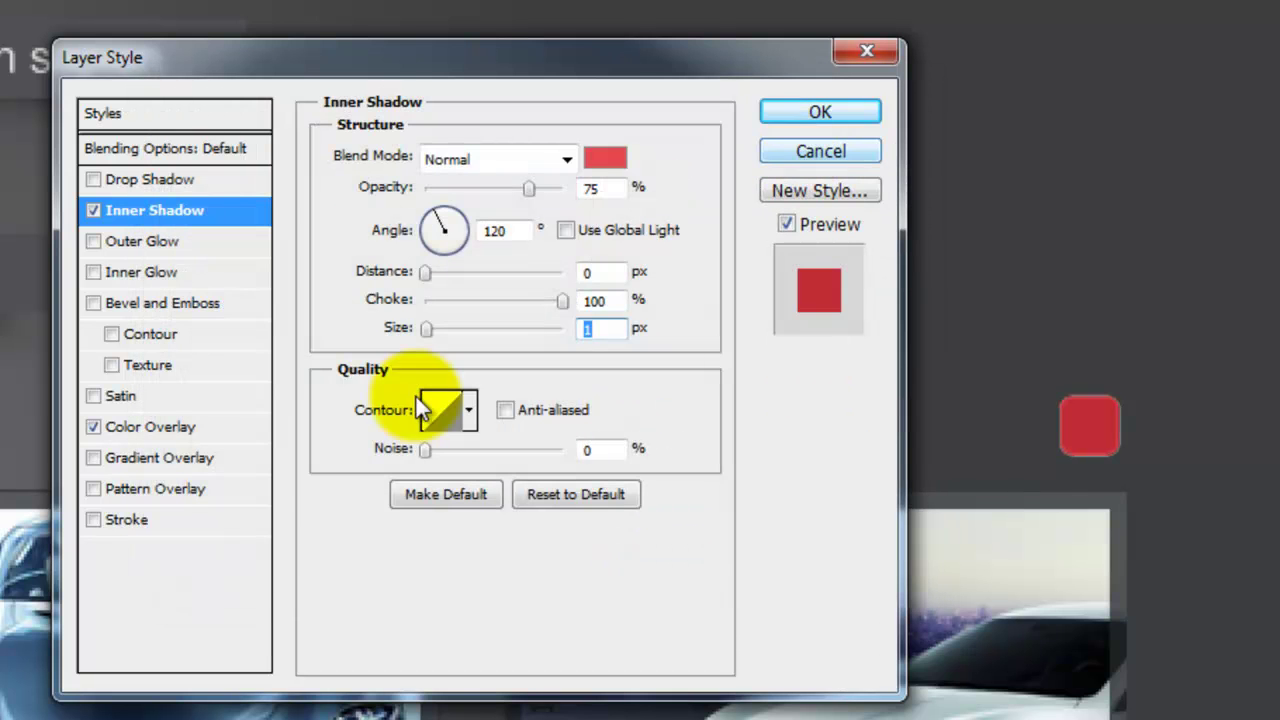
- Add a 1 px outside Stroke in dark red #8e2727 to the rounded square and apply the layer style
{"action": "left_click", "coordinate": [110, 522]}
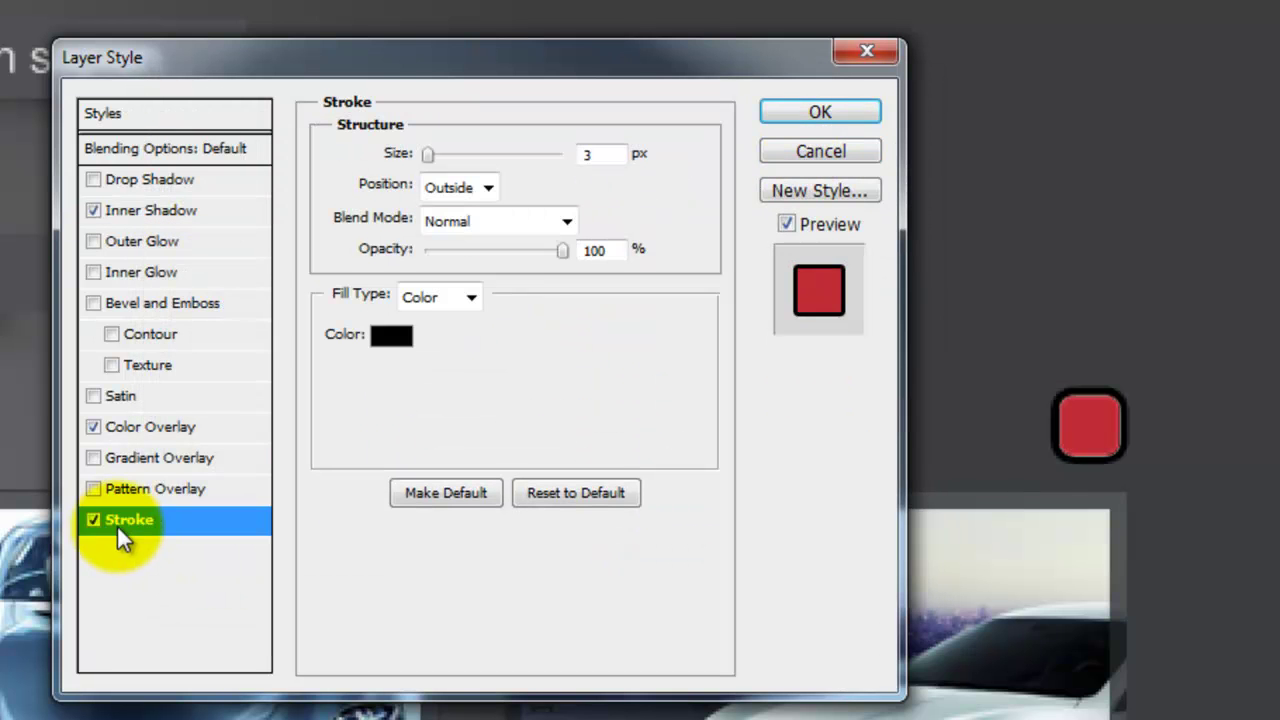
{"action": "double_click", "coordinate": [605, 160]}
{"action": "type", "text": "1"}
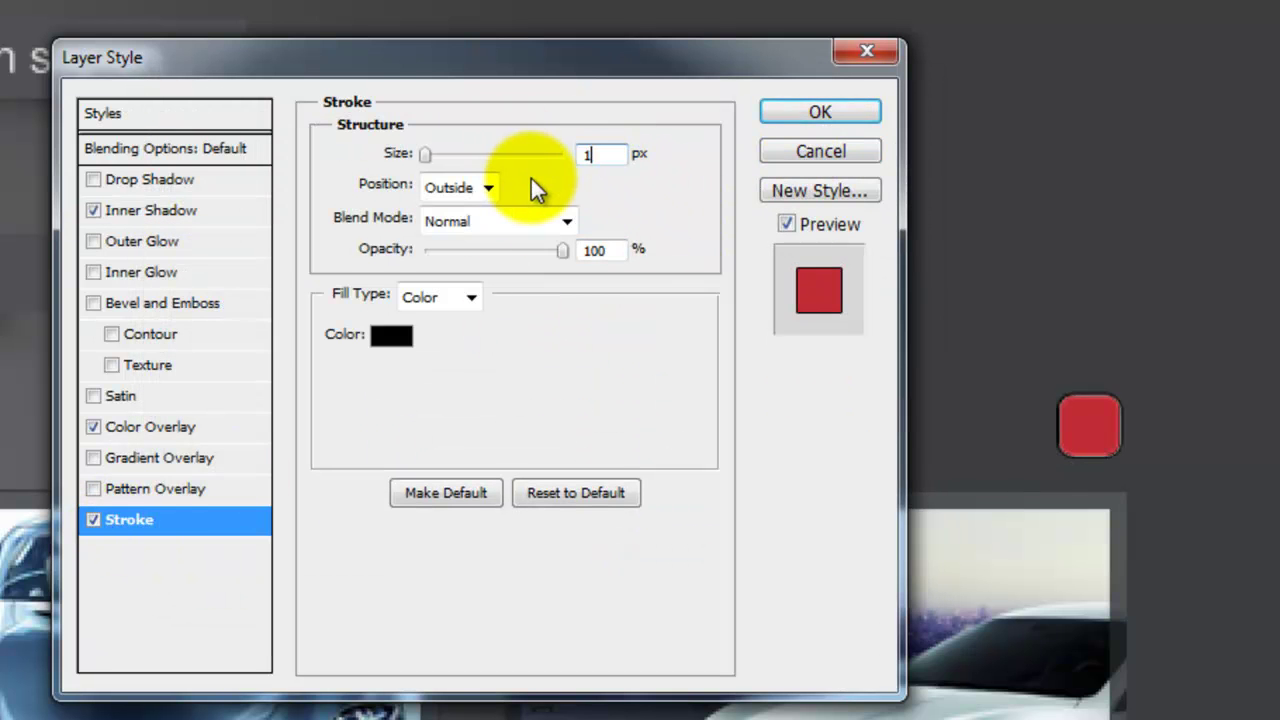
{"action": "left_click", "coordinate": [390, 340]}
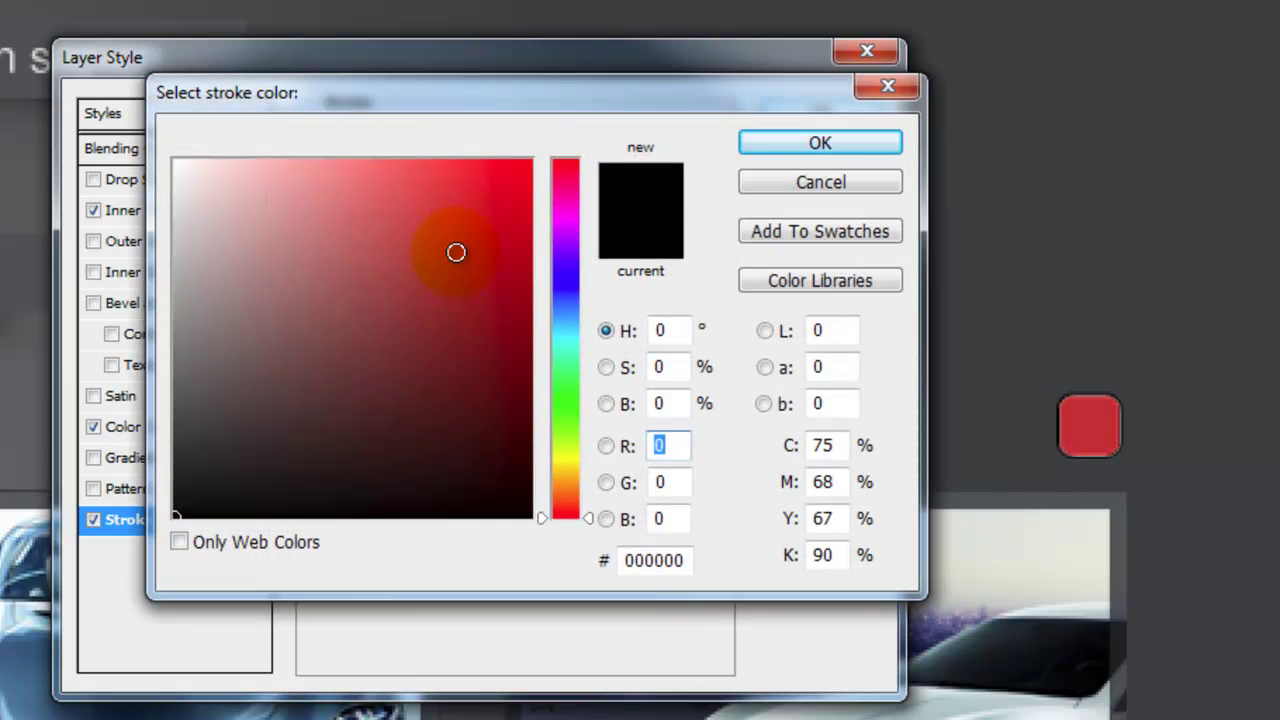
{"action": "left_click_drag", "start_coordinate": [469, 279], "coordinate": [433, 318]}
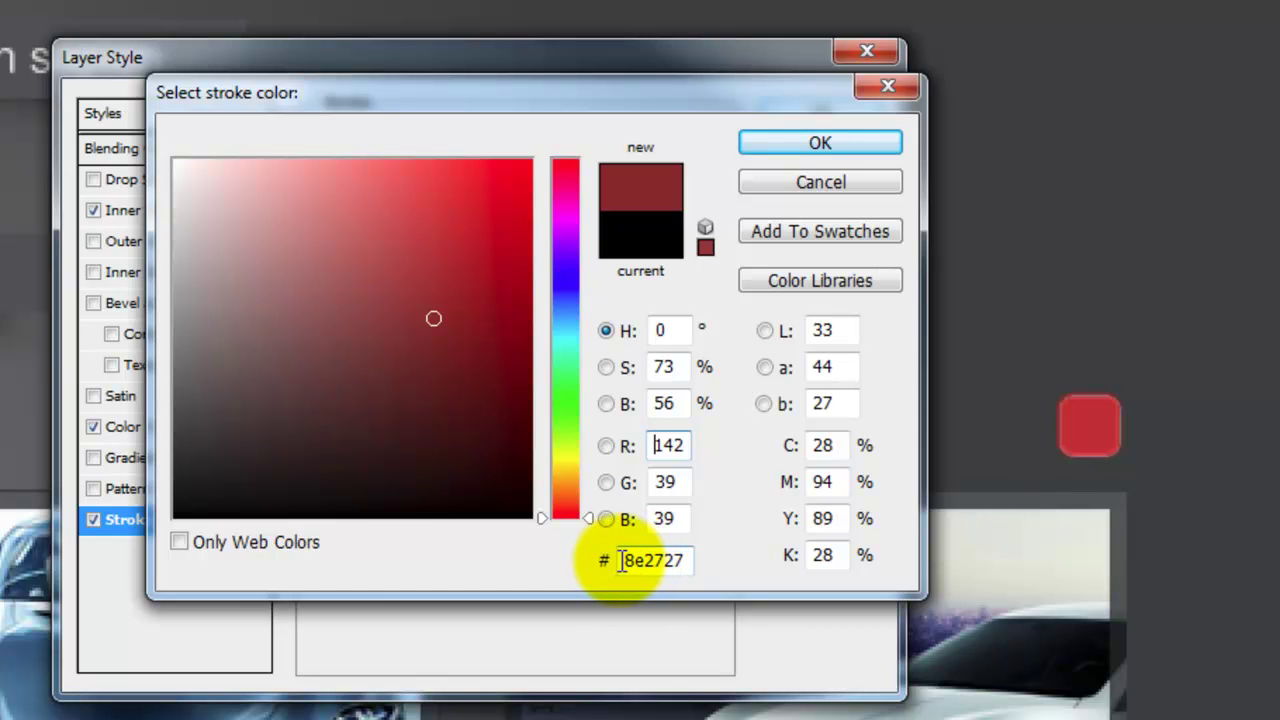
{"action": "left_click", "coordinate": [843, 147]}
{"action": "left_click", "coordinate": [808, 124]}
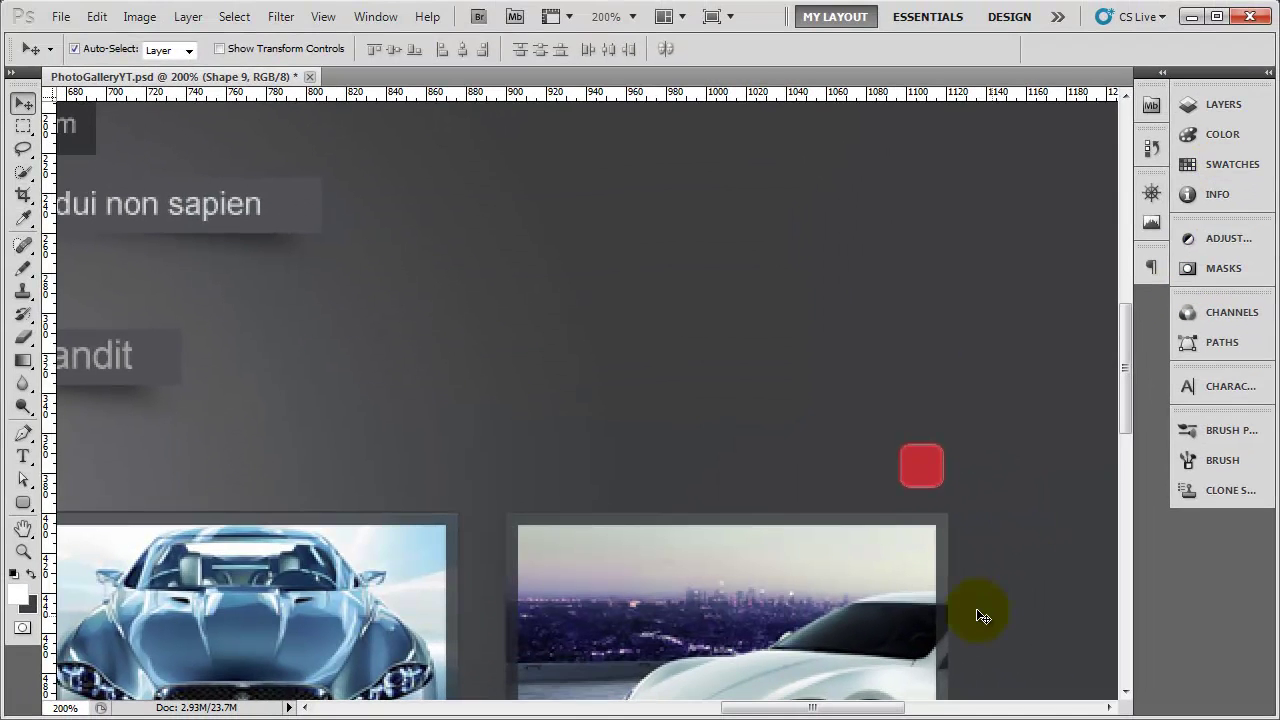
- Add a new empty layer directly above the rounded square's layer in the Buttons group
{"action": "left_click", "coordinate": [1016, 594]}
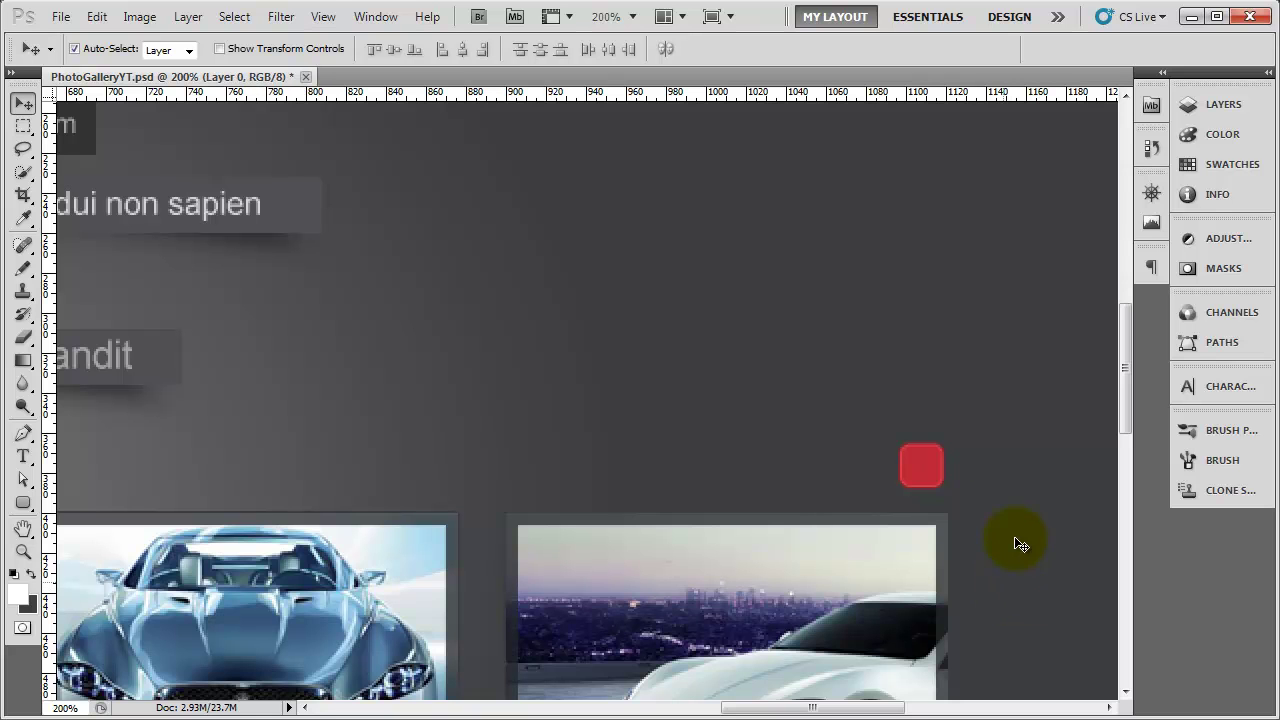
{"action": "left_click", "coordinate": [1219, 96]}
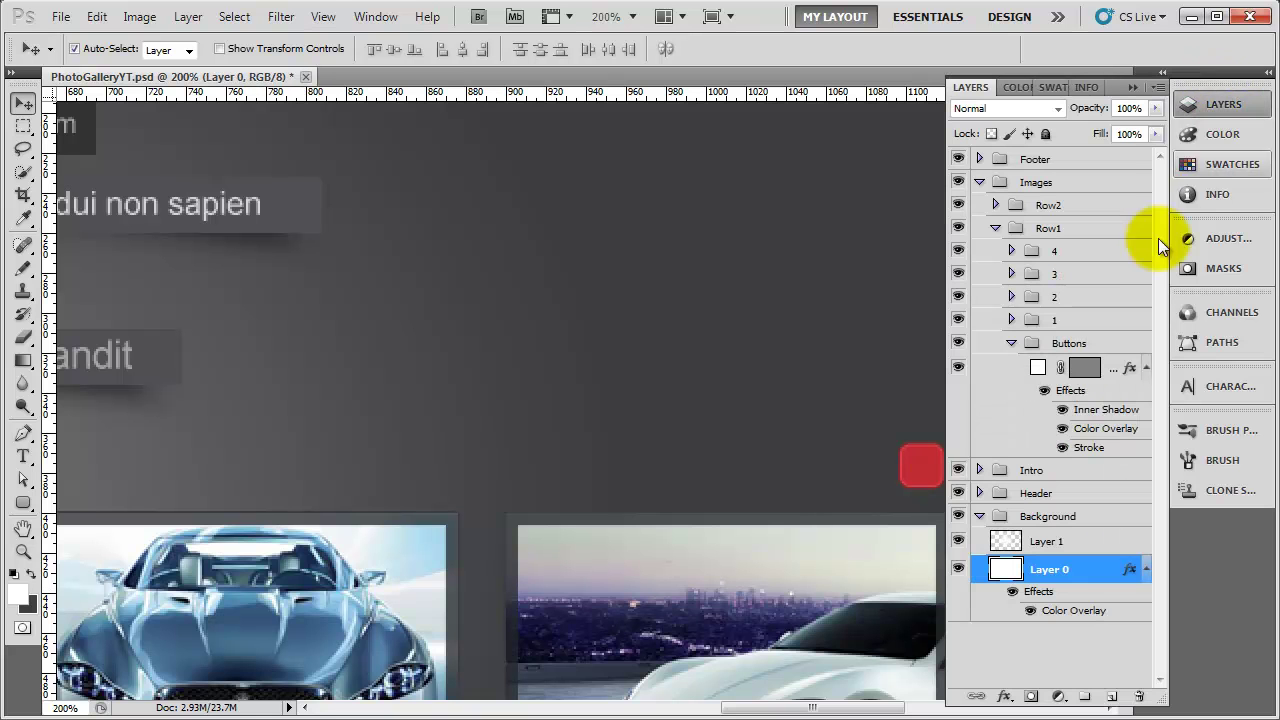
{"action": "left_click_drag", "start_coordinate": [777, 397], "coordinate": [491, 285]}
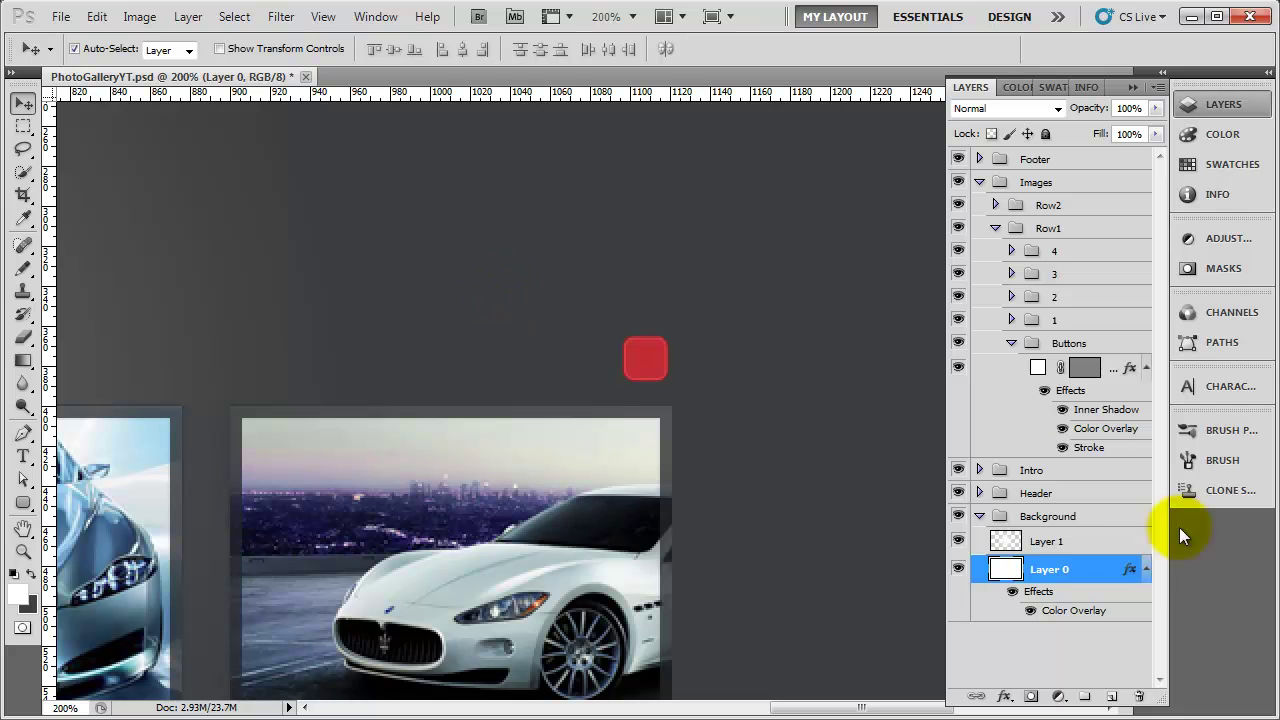
{"action": "left_click", "coordinate": [1090, 367]}
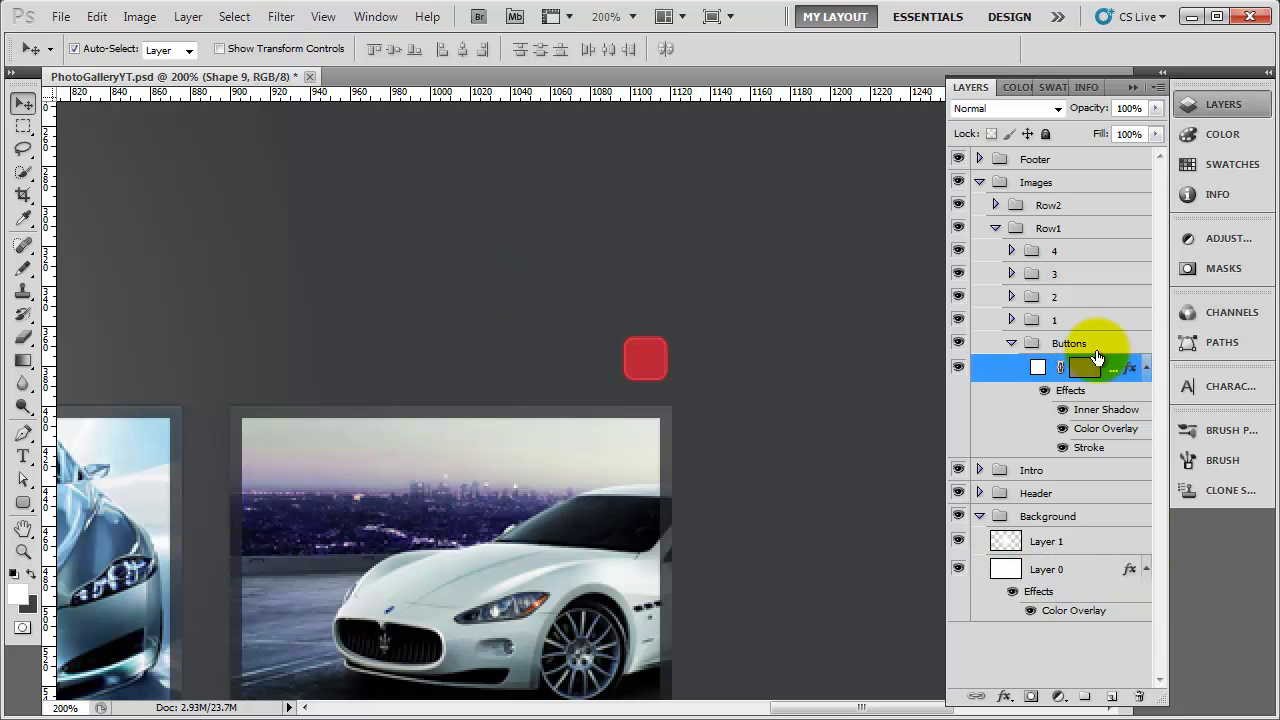
{"action": "left_click", "coordinate": [1115, 698]}
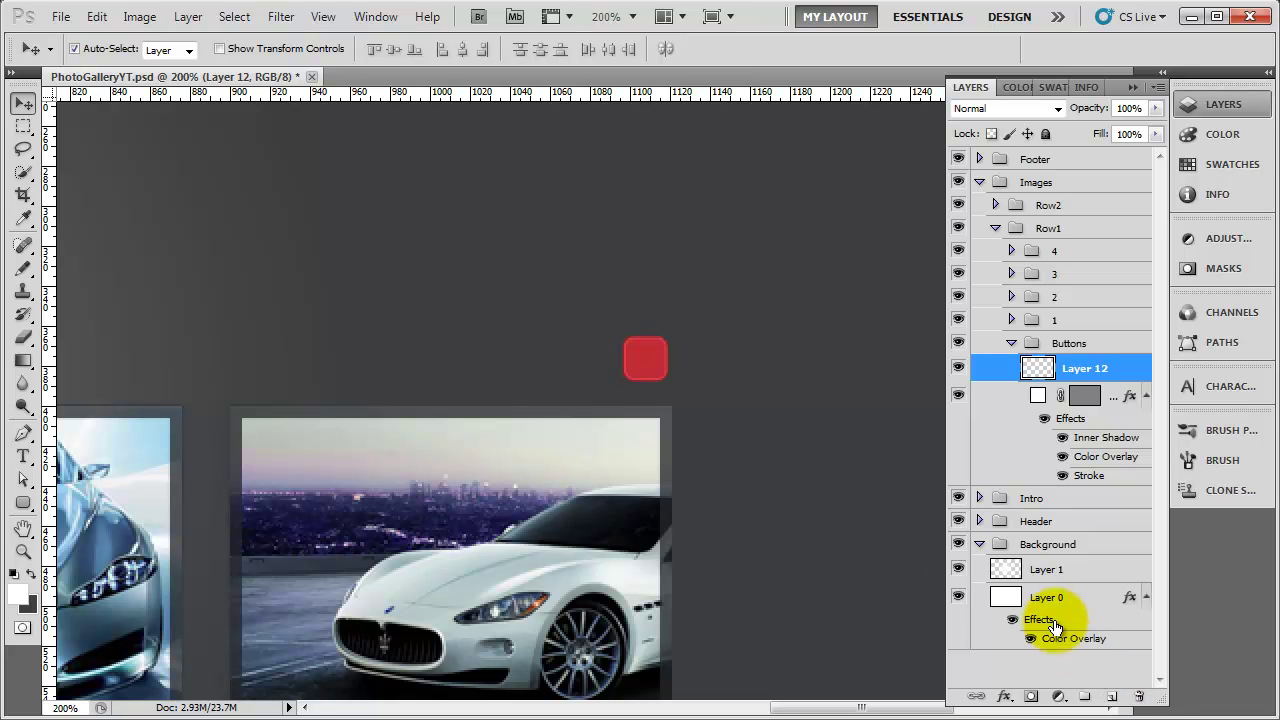
- Choose the solid right-pointing chevron as the shape for the Custom Shape tool
{"action": "left_click", "coordinate": [24, 503]}
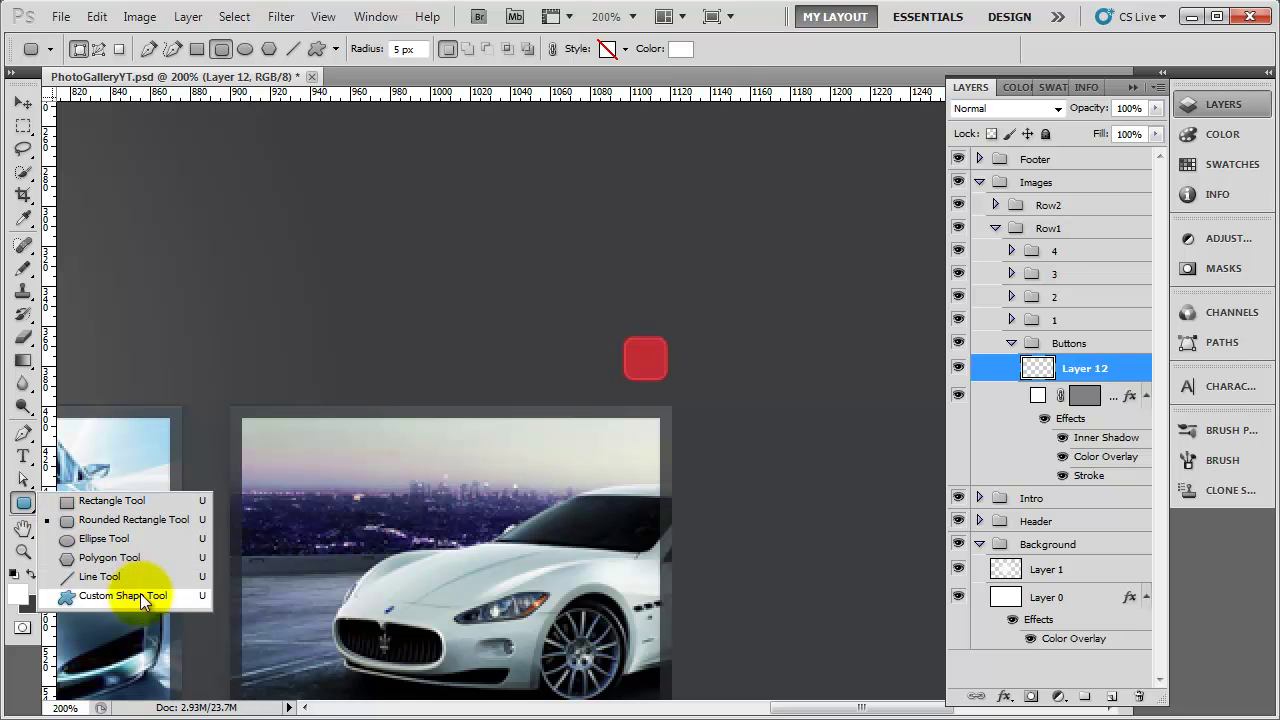
{"action": "left_click", "coordinate": [154, 597]}
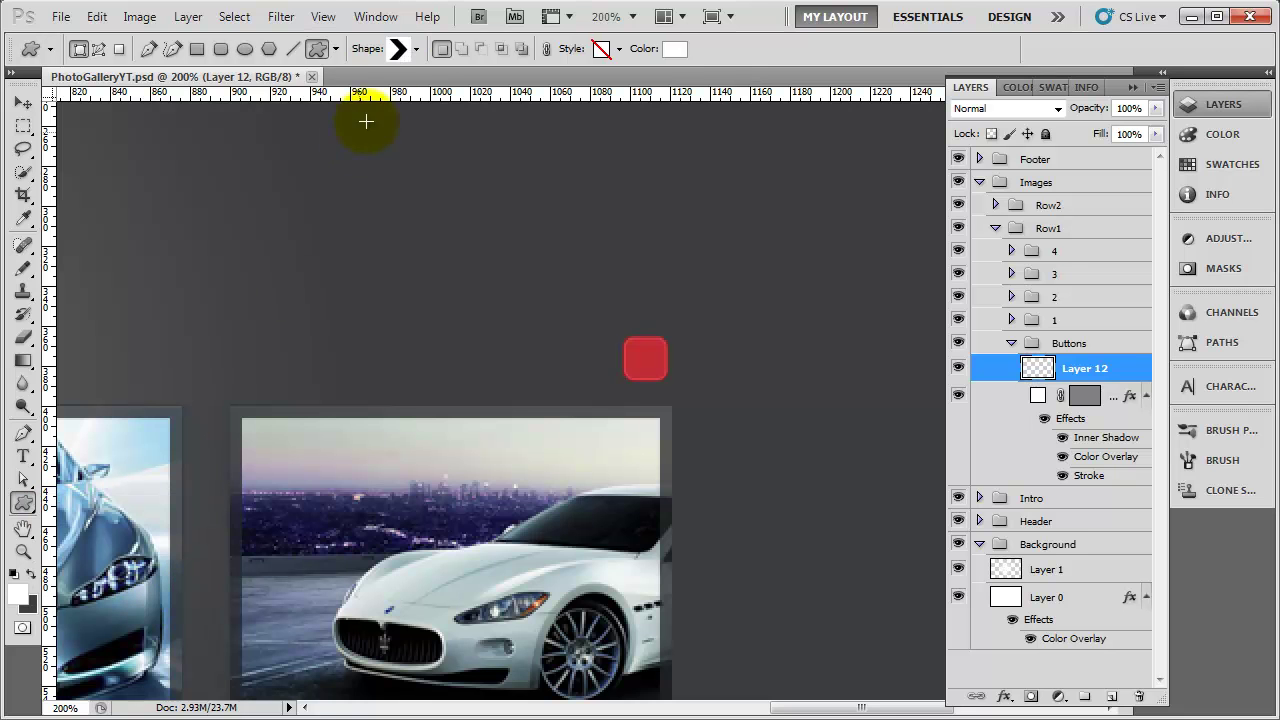
{"action": "left_click", "coordinate": [416, 50]}
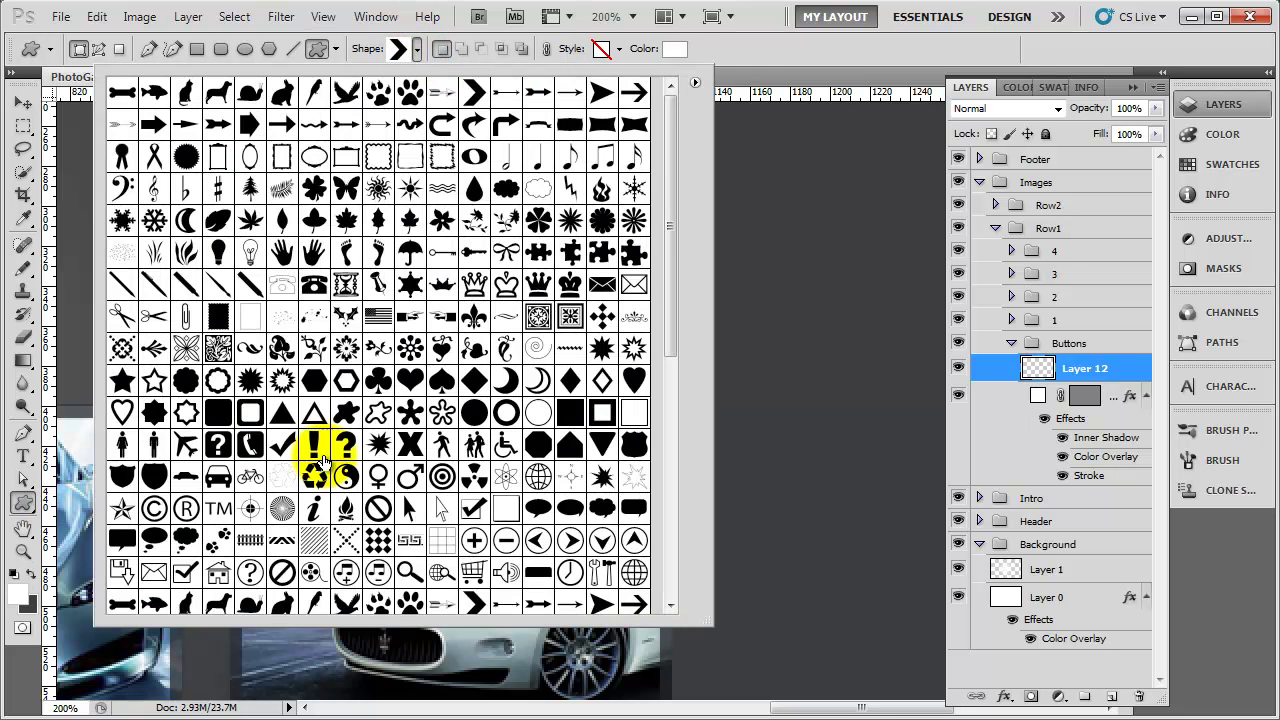
{"action": "left_click", "coordinate": [694, 84]}
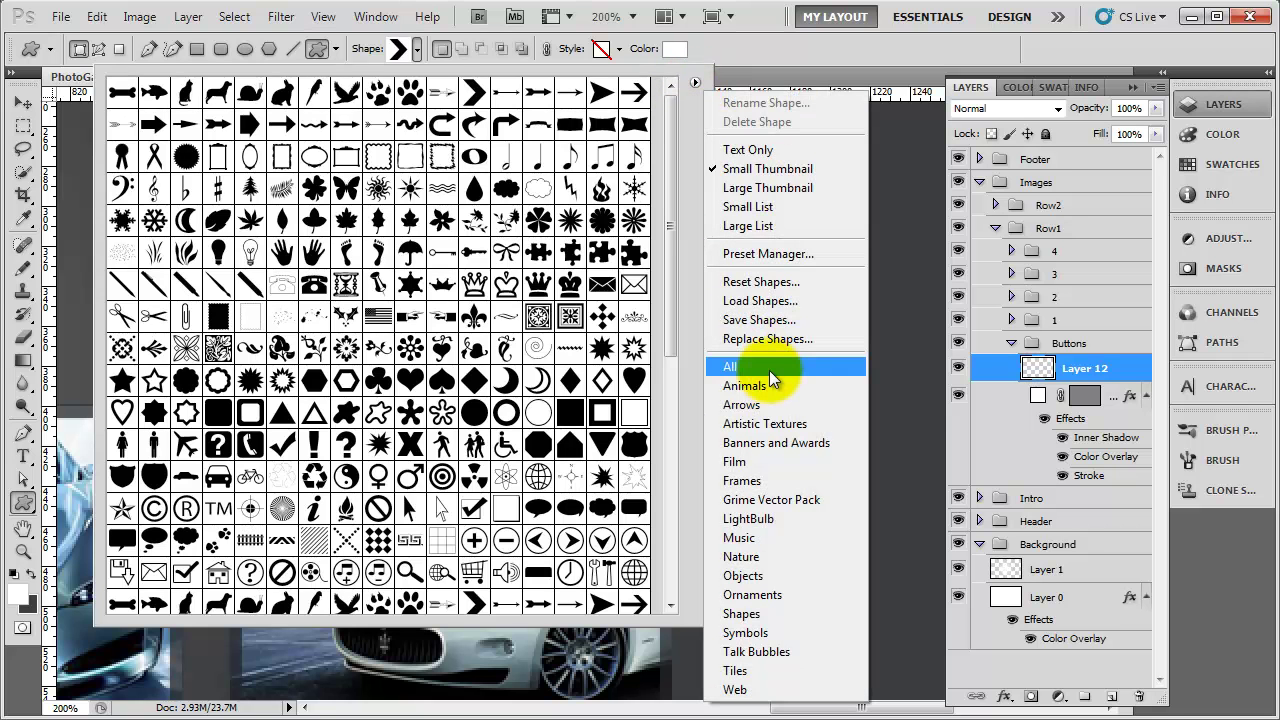
{"action": "left_click", "coordinate": [472, 95]}
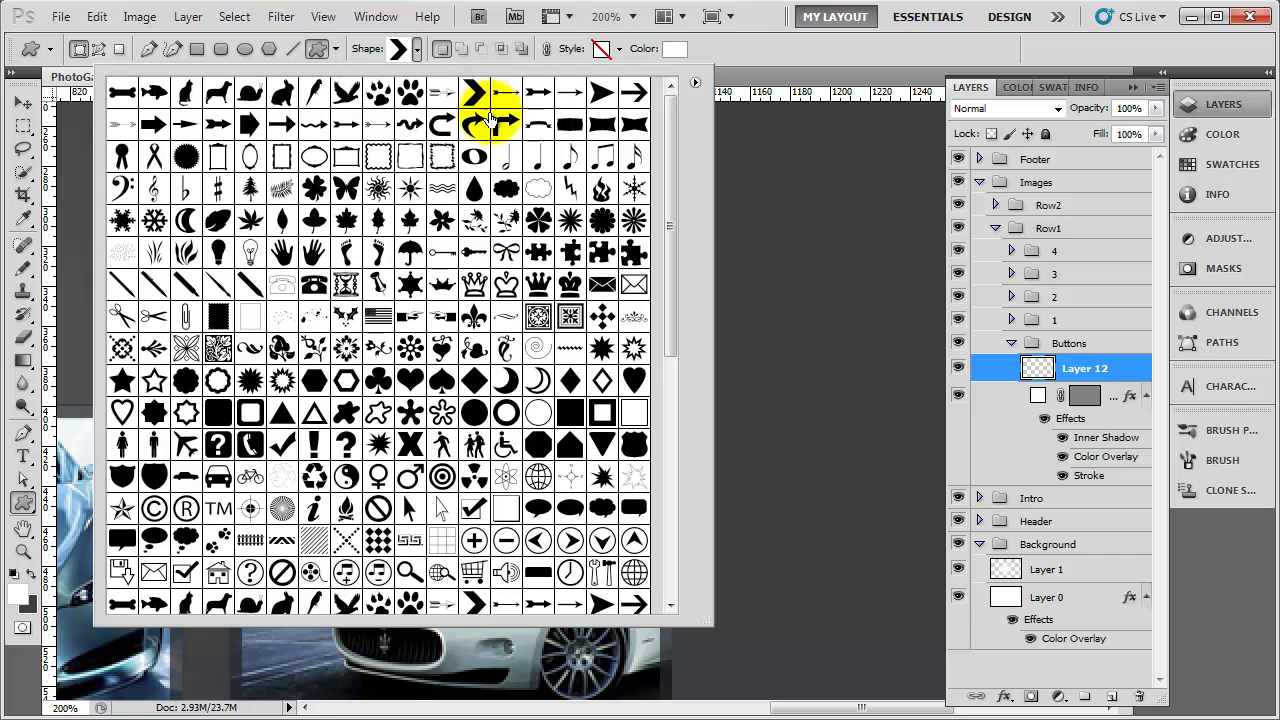
{"action": "left_click", "coordinate": [476, 106]}
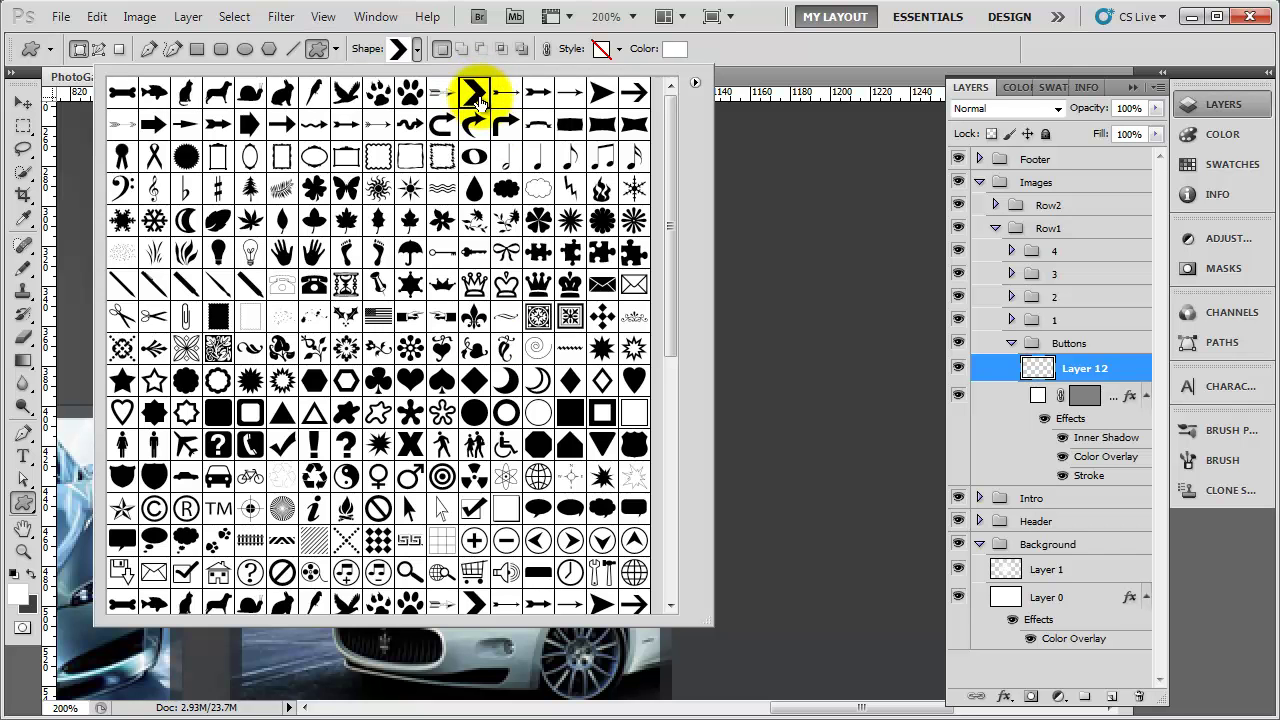
{"action": "left_click", "coordinate": [477, 100]}
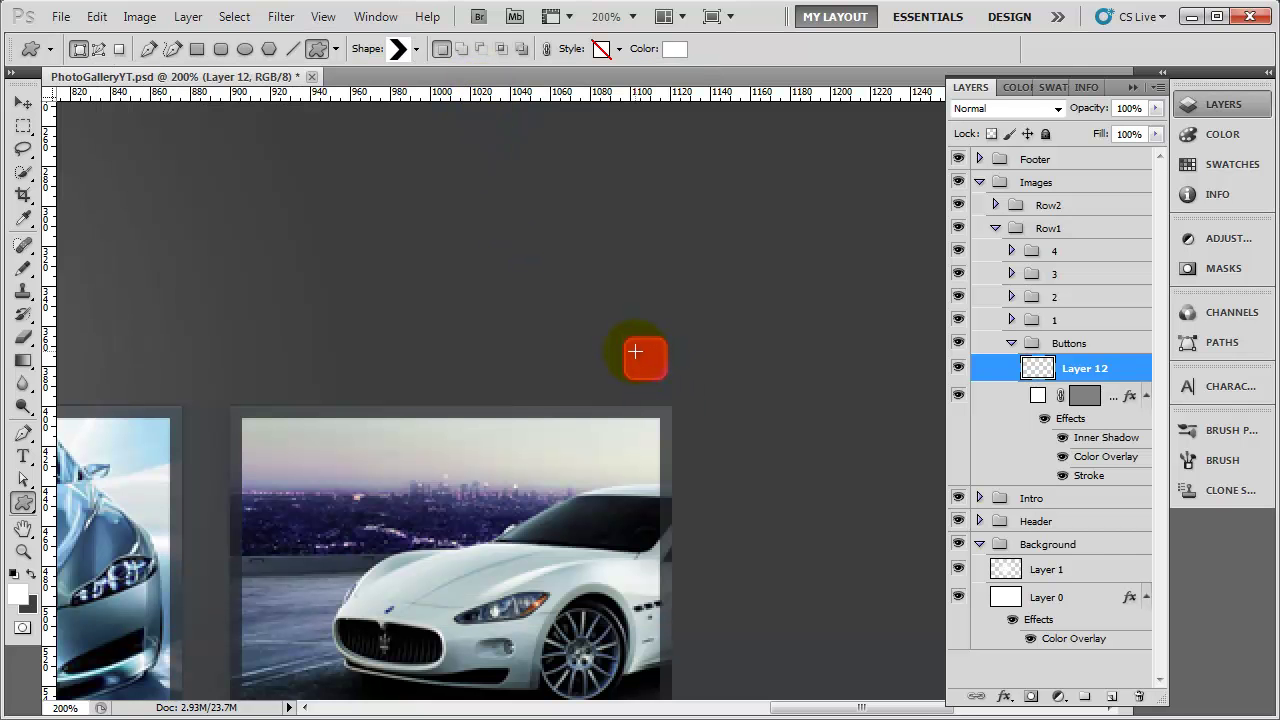
- Draw a white chevron about 8 px wide inside the red rounded square and center it on the button
{"action": "key", "text": "ctrl+plus"}
{"action": "left_click_drag", "start_coordinate": [615, 349], "coordinate": [584, 402]}
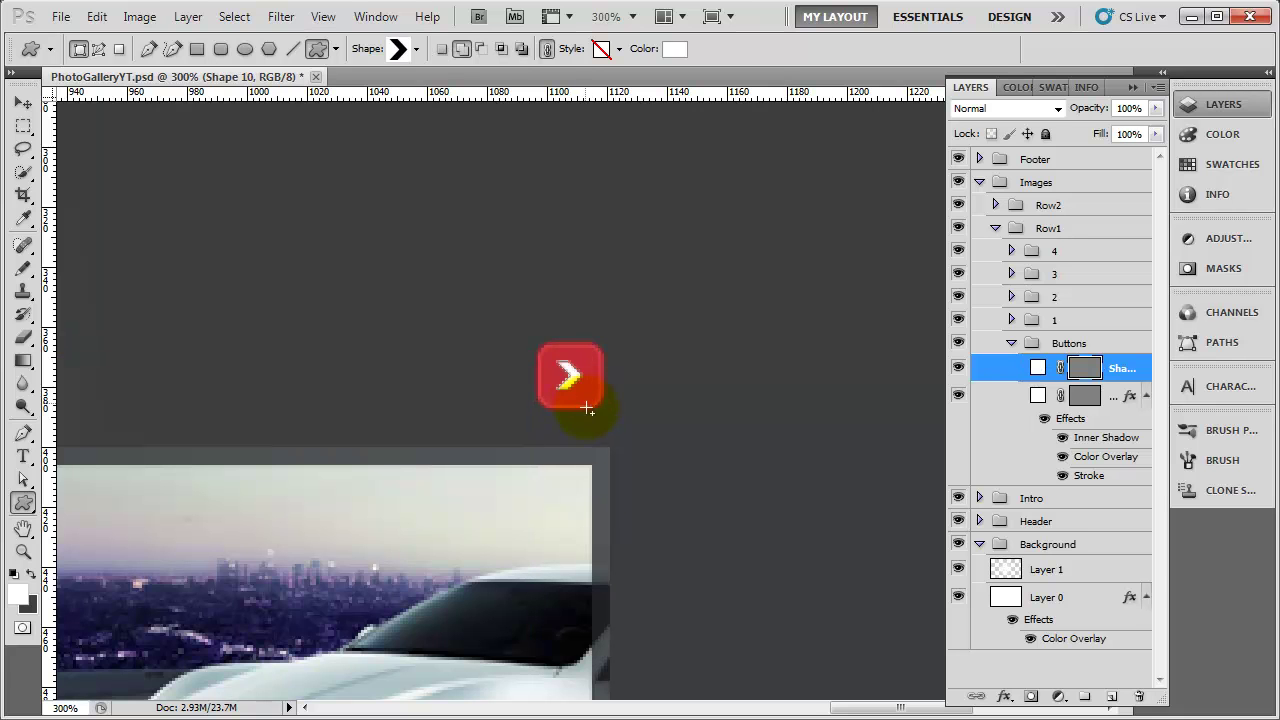
{"action": "left_click", "coordinate": [22, 104]}
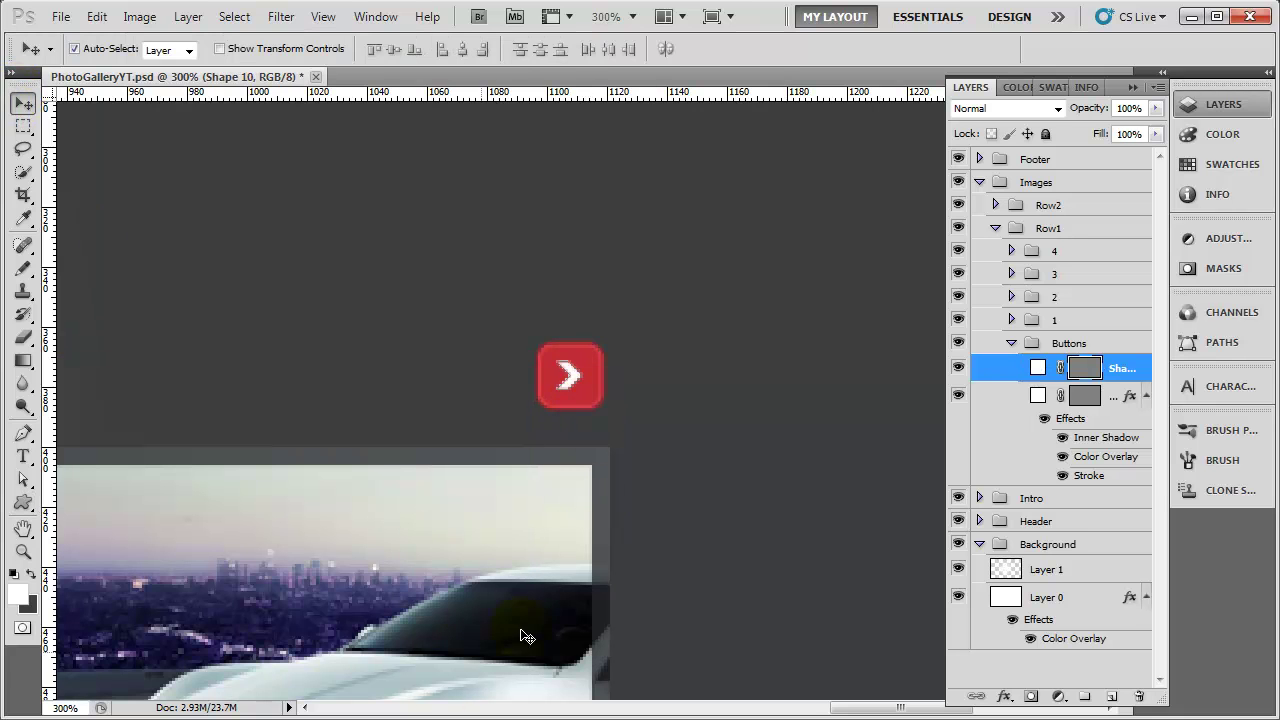
{"action": "left_click", "coordinate": [840, 523]}
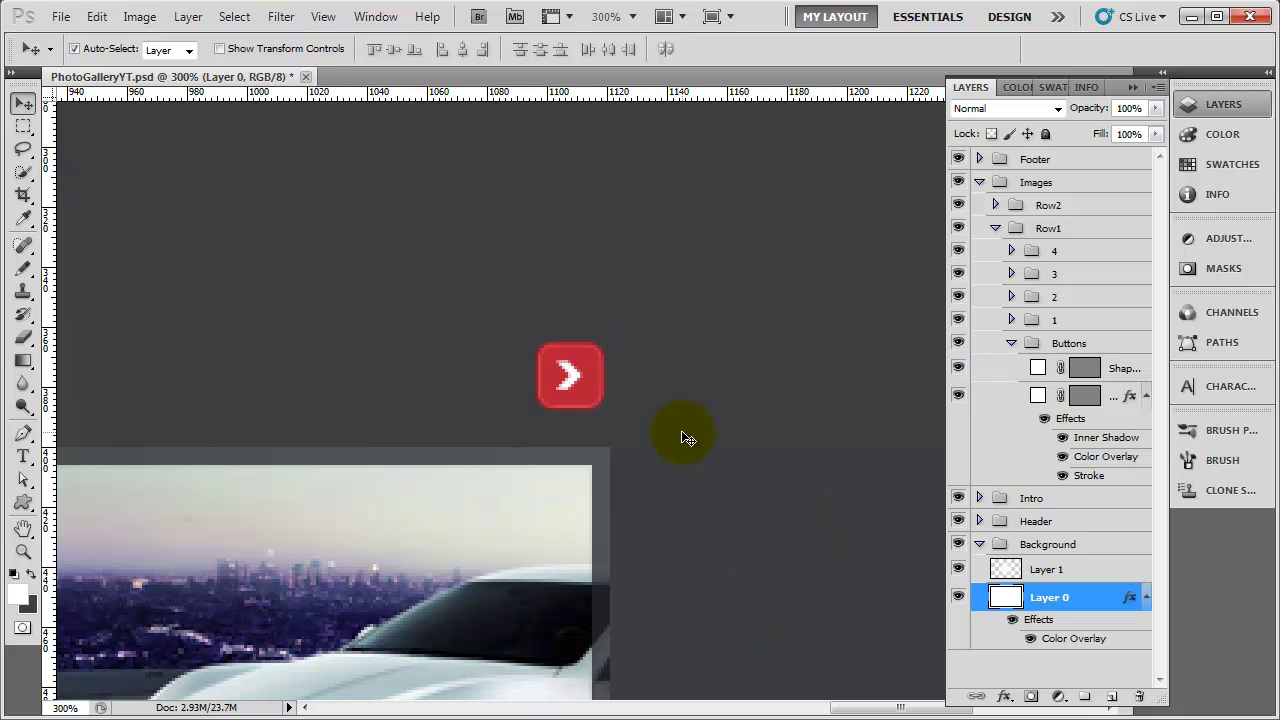
{"action": "left_click", "coordinate": [1112, 371]}
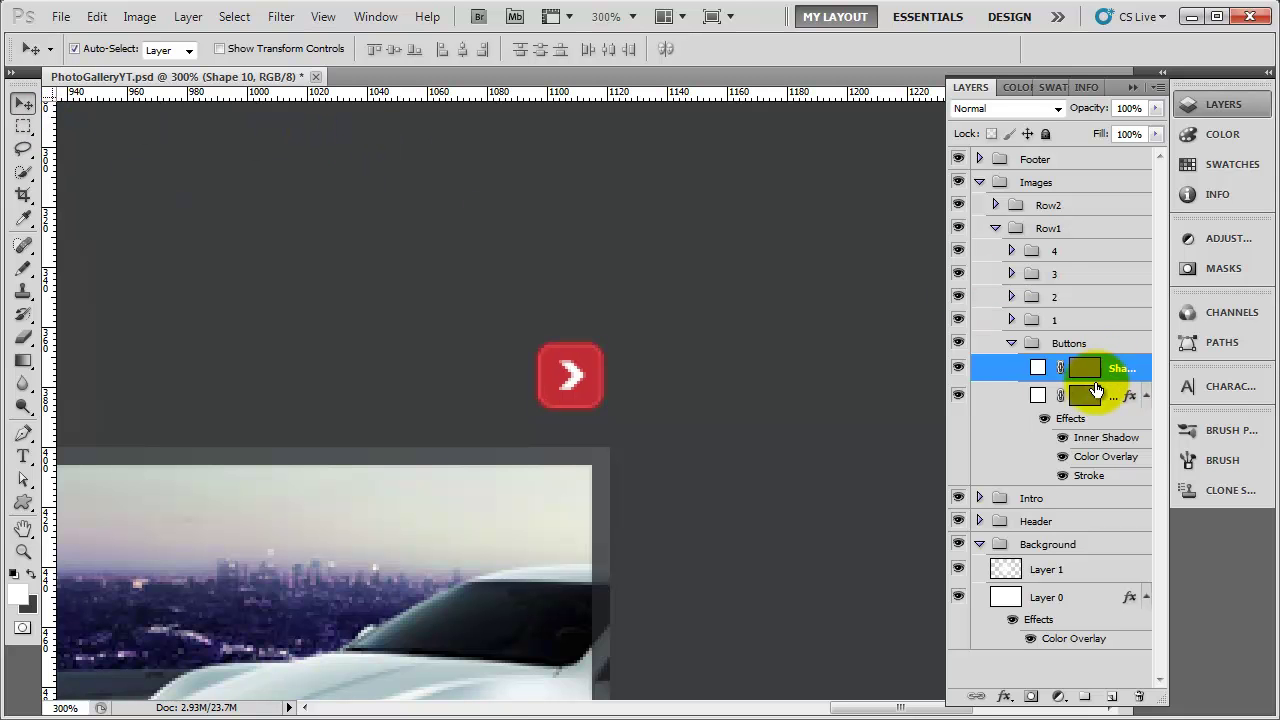
- Duplicate the chevron and rounded square layers together within the Buttons group
{"action": "key", "text": "ctrl+1"}
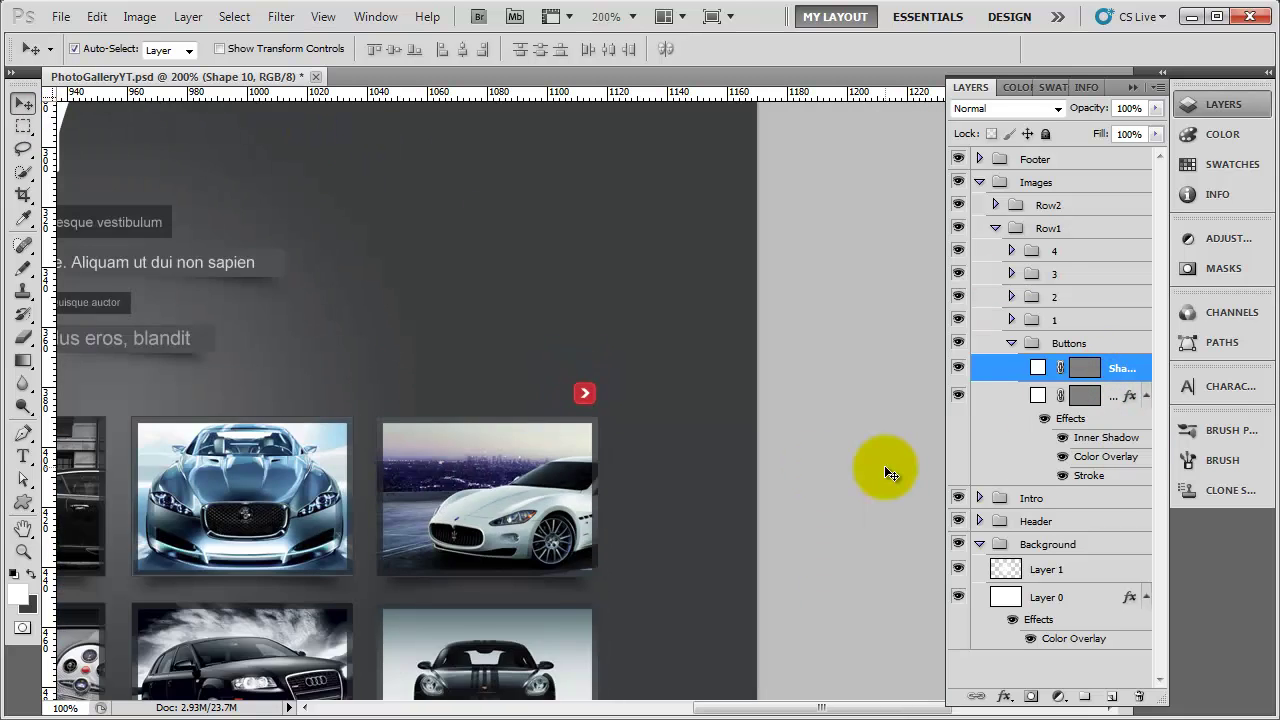
{"action": "key", "text": "ctrl+minus"}
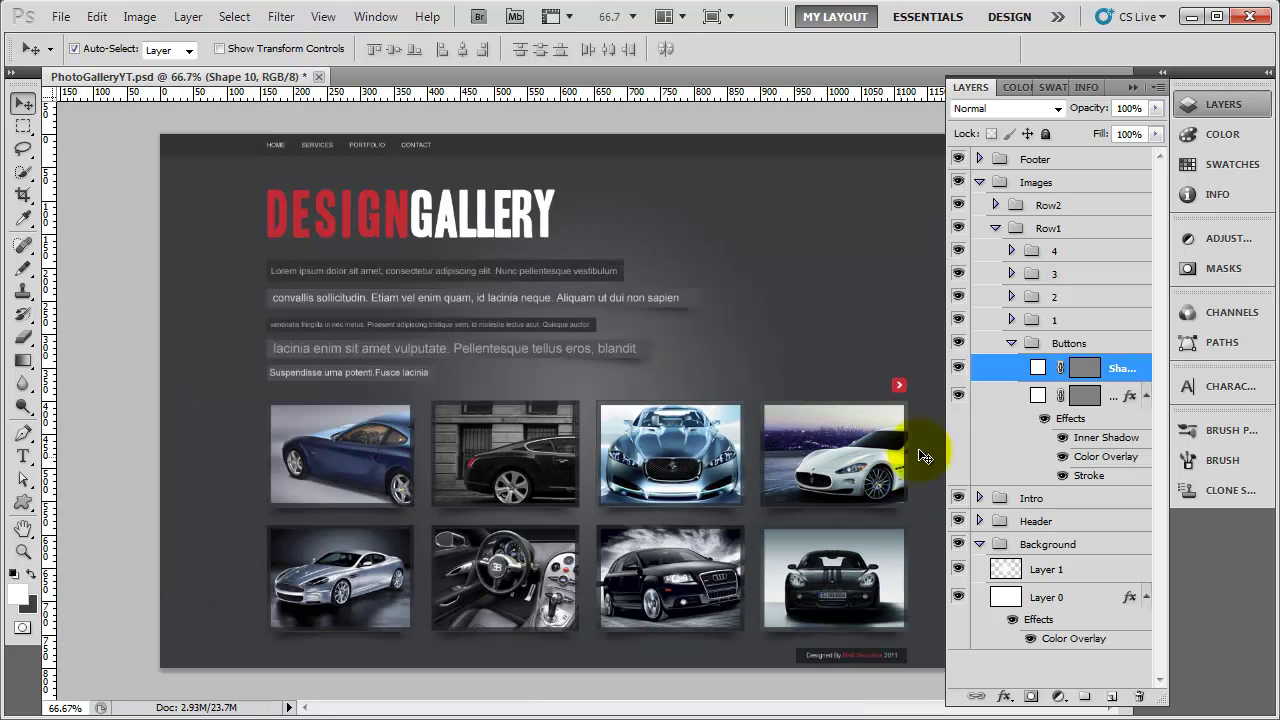
{"action": "left_click", "coordinate": [1112, 395], "text": "shift"}
{"action": "left_click_drag", "start_coordinate": [1113, 390], "coordinate": [1112, 698]}
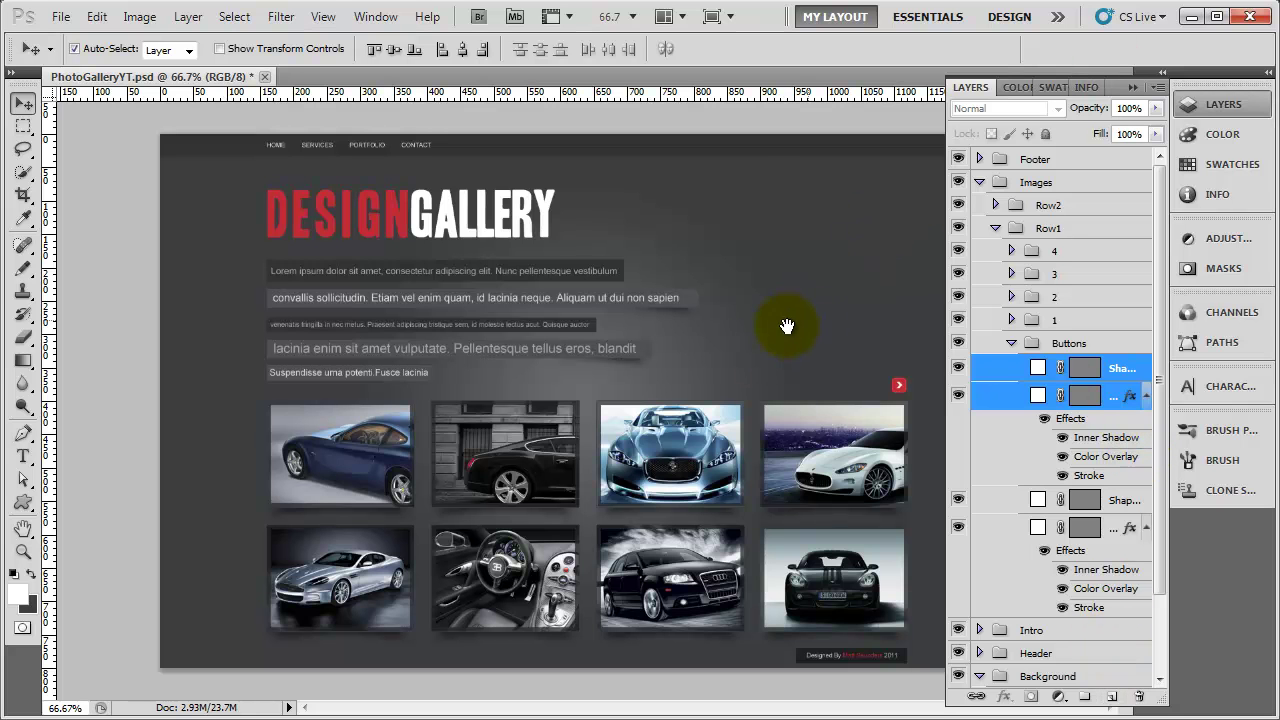
- Move the duplicated button 30 px to the left of the original above the fourth image
{"action": "key", "text": "ctrl+plus"}
{"action": "key", "text": "ctrl+plus"}
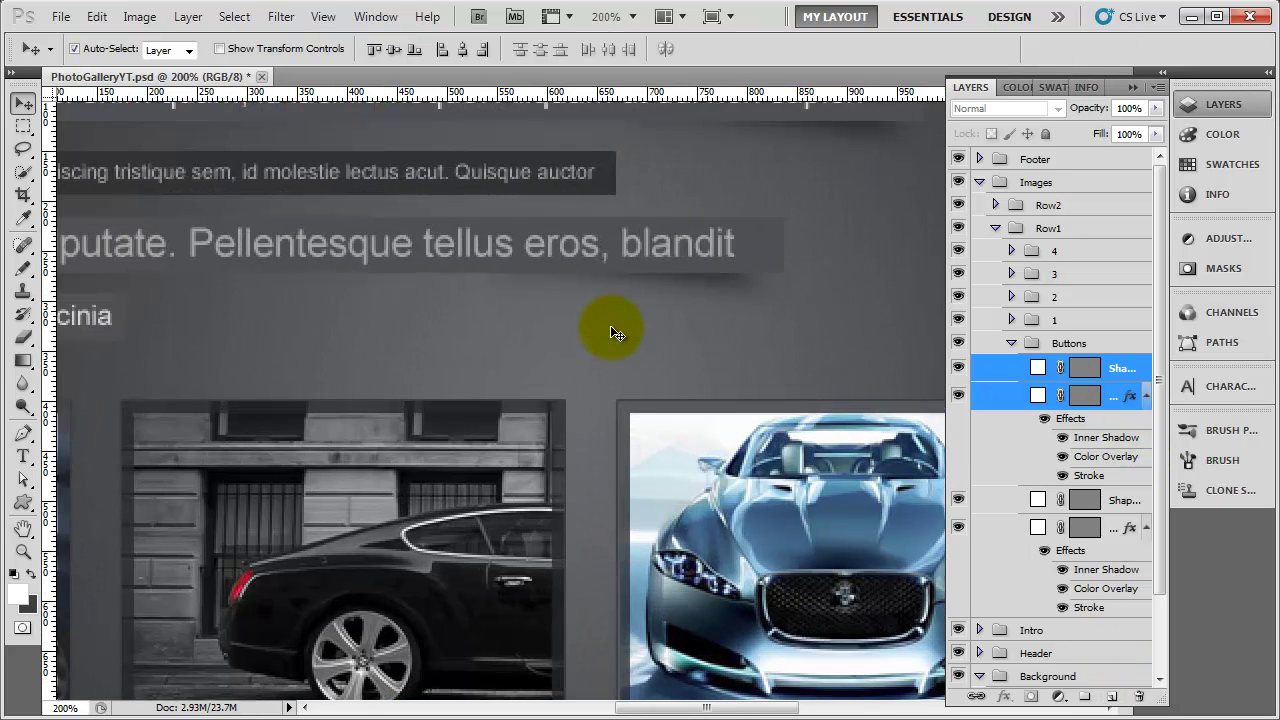
{"action": "left_click_drag", "start_coordinate": [814, 294], "coordinate": [251, 329]}
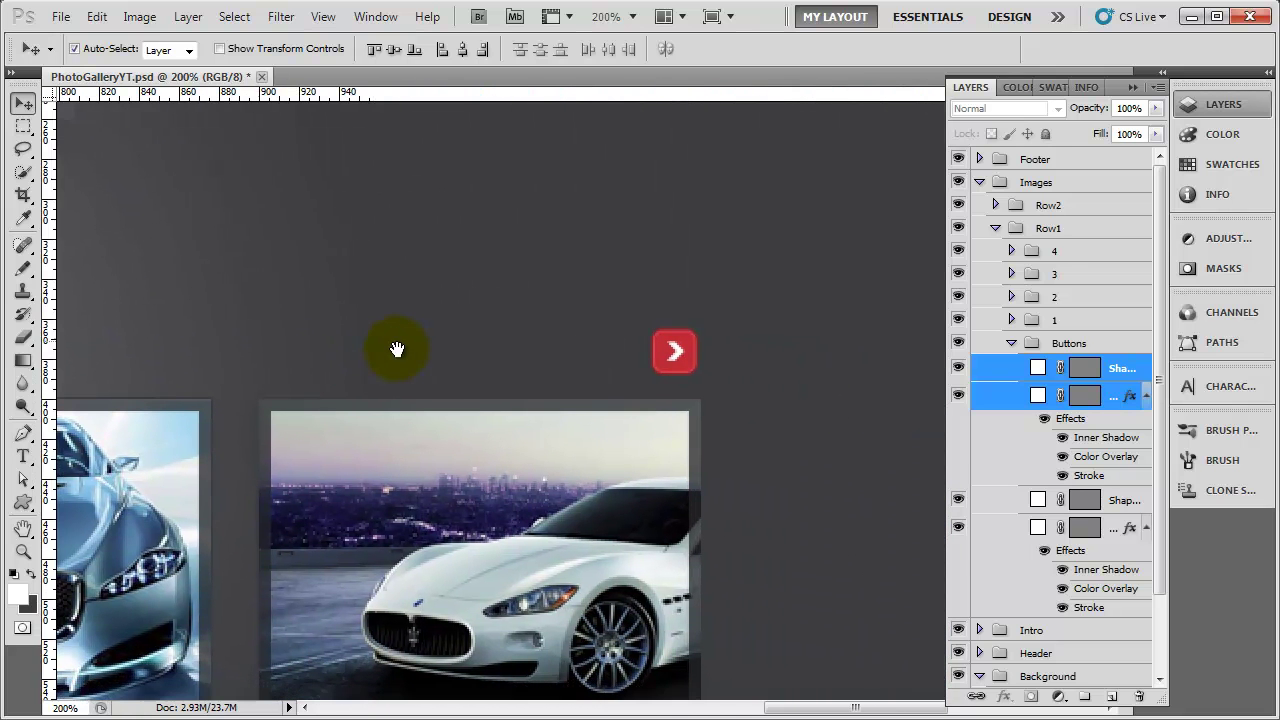
{"action": "key", "text": "shift+Left"}
{"action": "key", "text": "shift+Left"}
{"action": "key", "text": "shift+Left"}
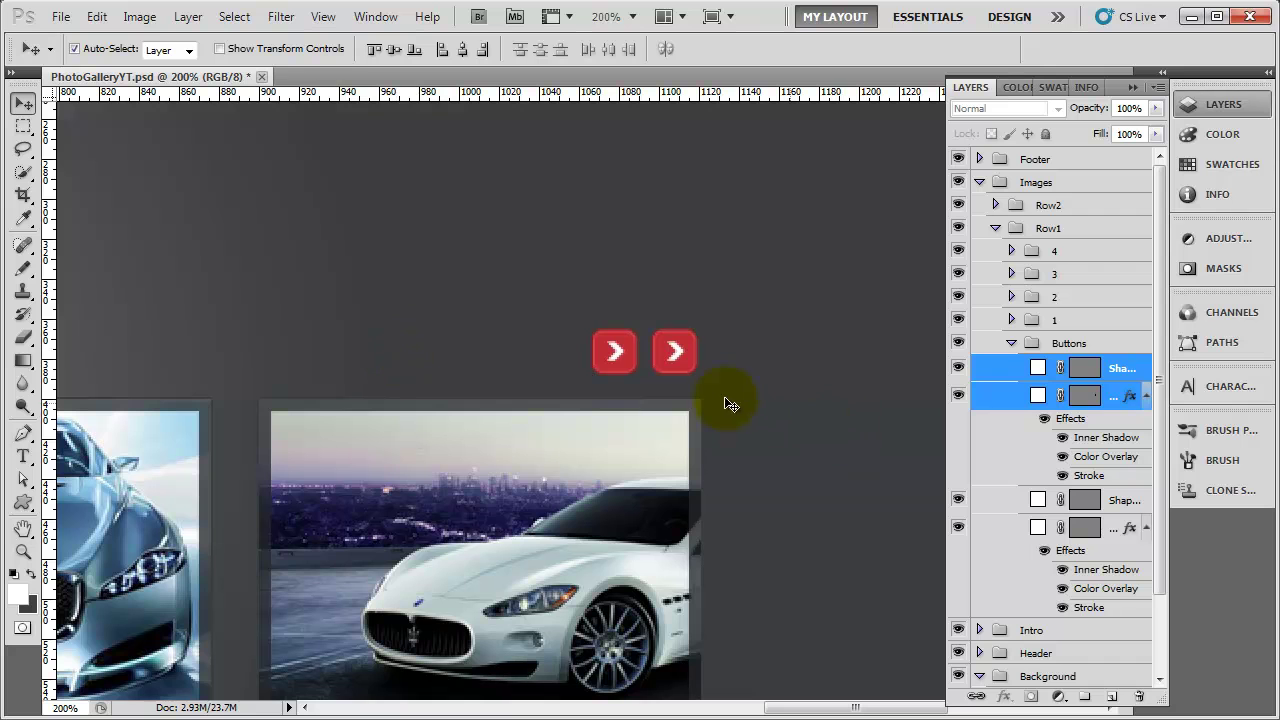
- Rotate the chevron on the duplicated button so that it points to the left
{"action": "left_click", "coordinate": [1125, 372]}
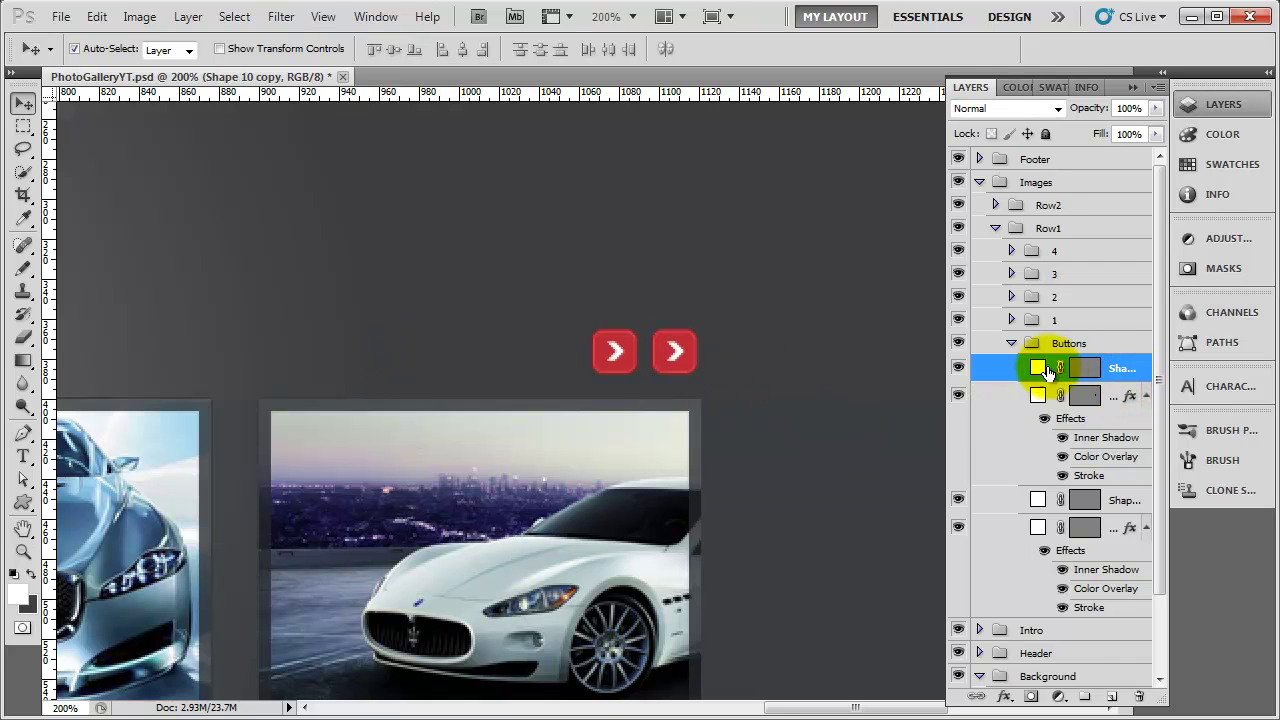
{"action": "left_click", "coordinate": [963, 365]}
{"action": "left_click", "coordinate": [978, 377]}
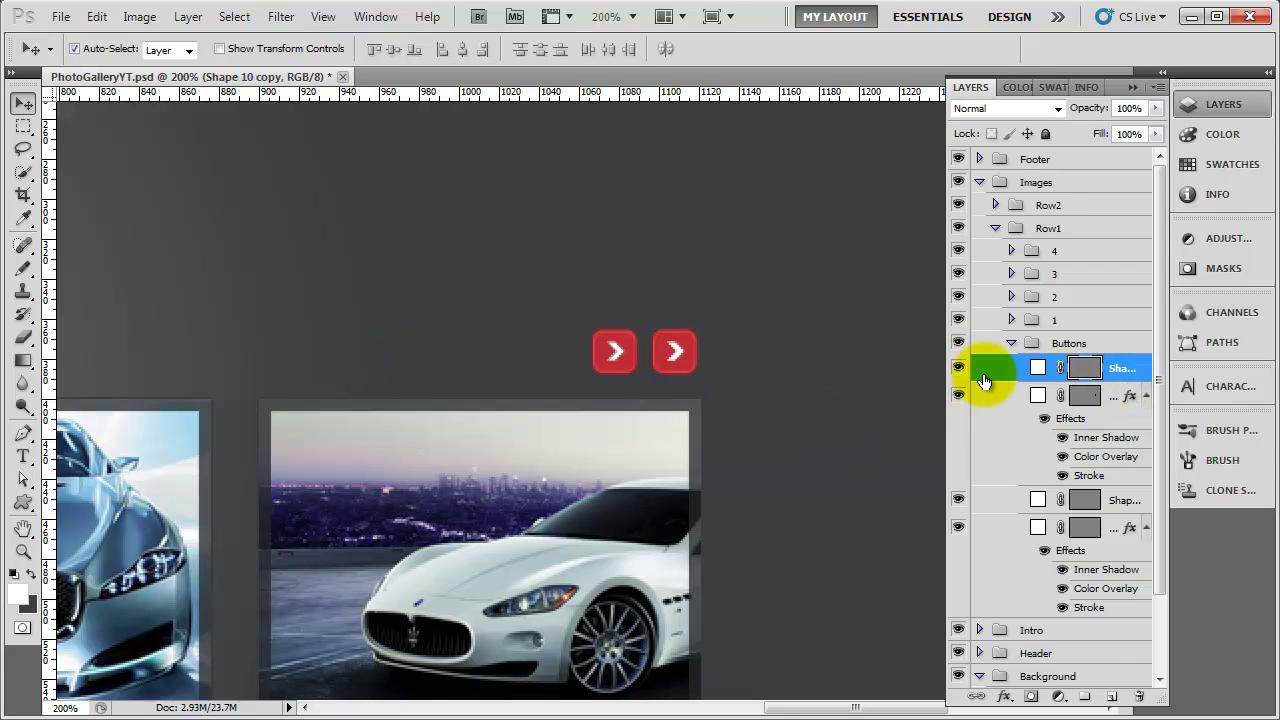
{"action": "key", "text": "ctrl+t"}
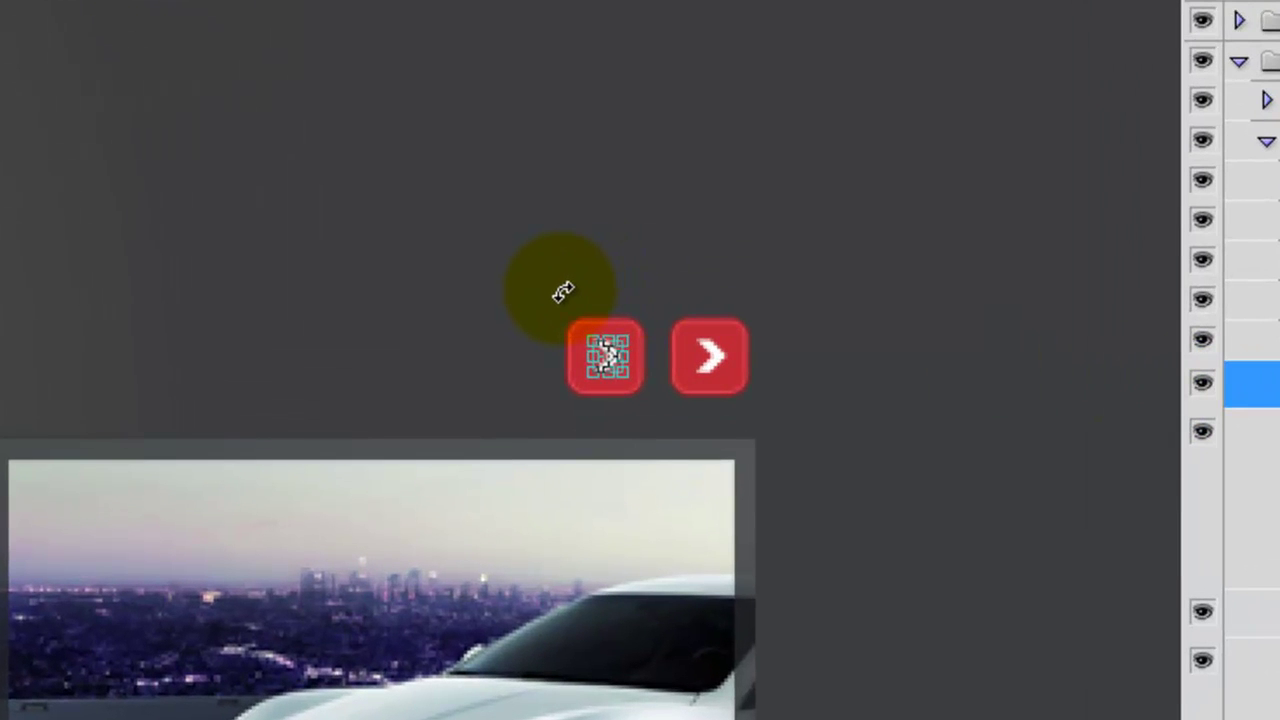
{"action": "left_click_drag", "start_coordinate": [563, 291], "coordinate": [451, 340]}
{"action": "key", "text": "Return"}
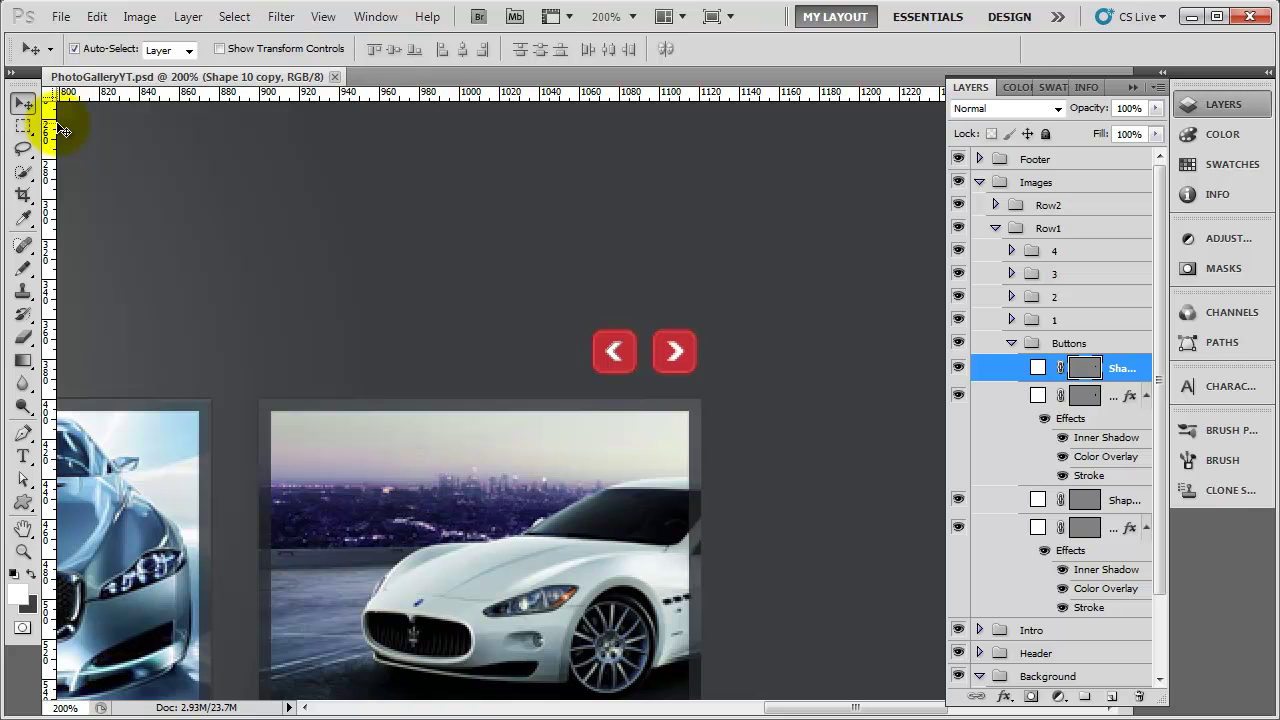
- Collapse the Buttons and Images groups, create a group named Ribbons above the Footer group, and save the document
{"action": "key", "text": "ctrl+minus"}
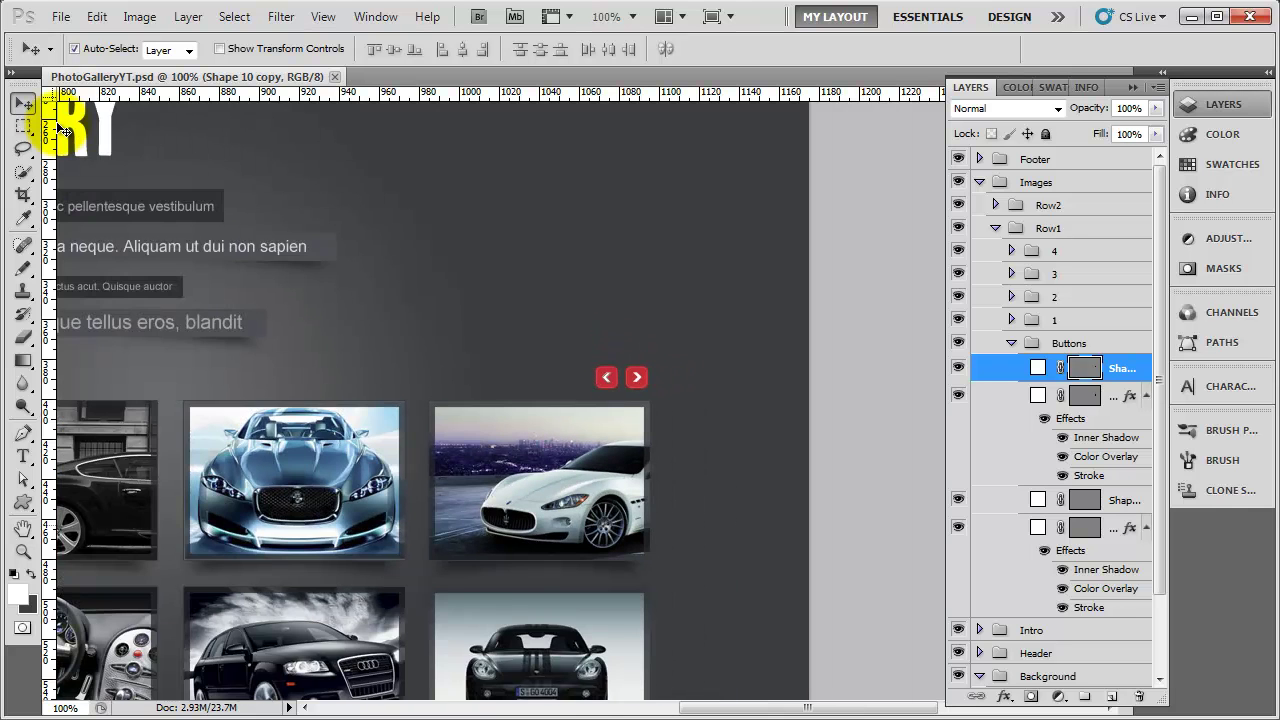
{"action": "key", "text": "ctrl+minus"}
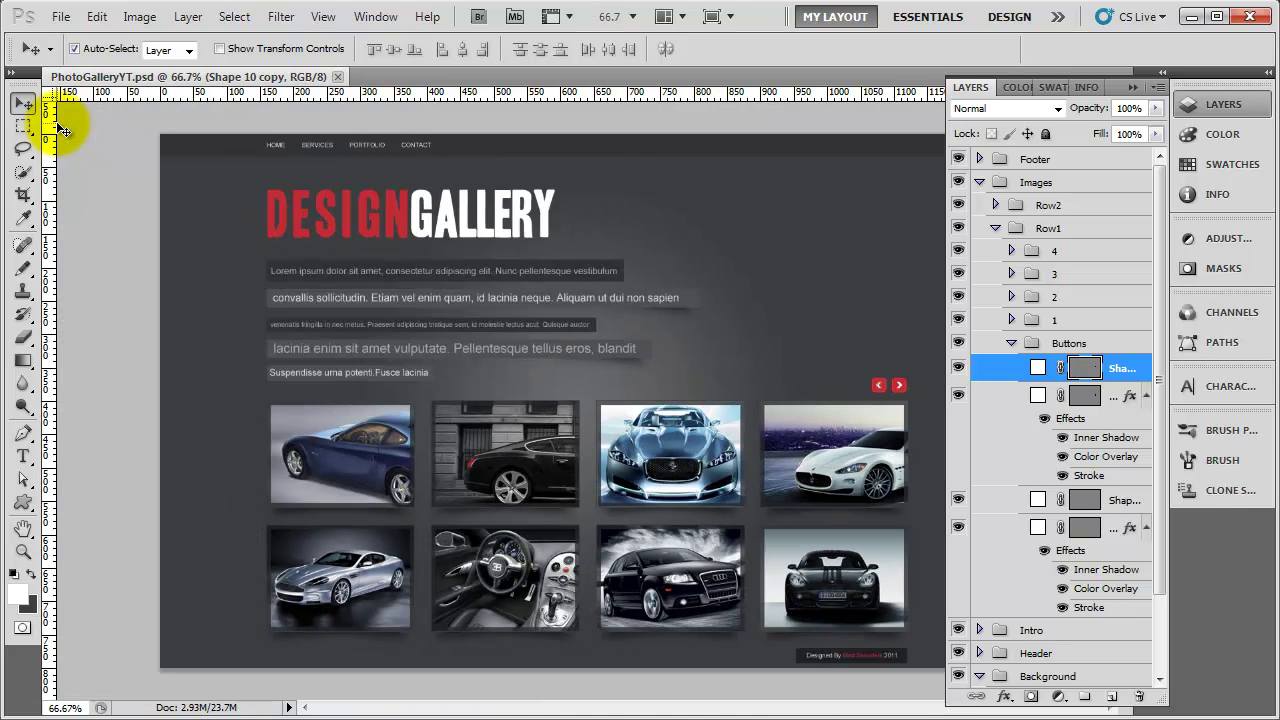
{"action": "left_click", "coordinate": [1012, 343]}
{"action": "left_click", "coordinate": [979, 182]}
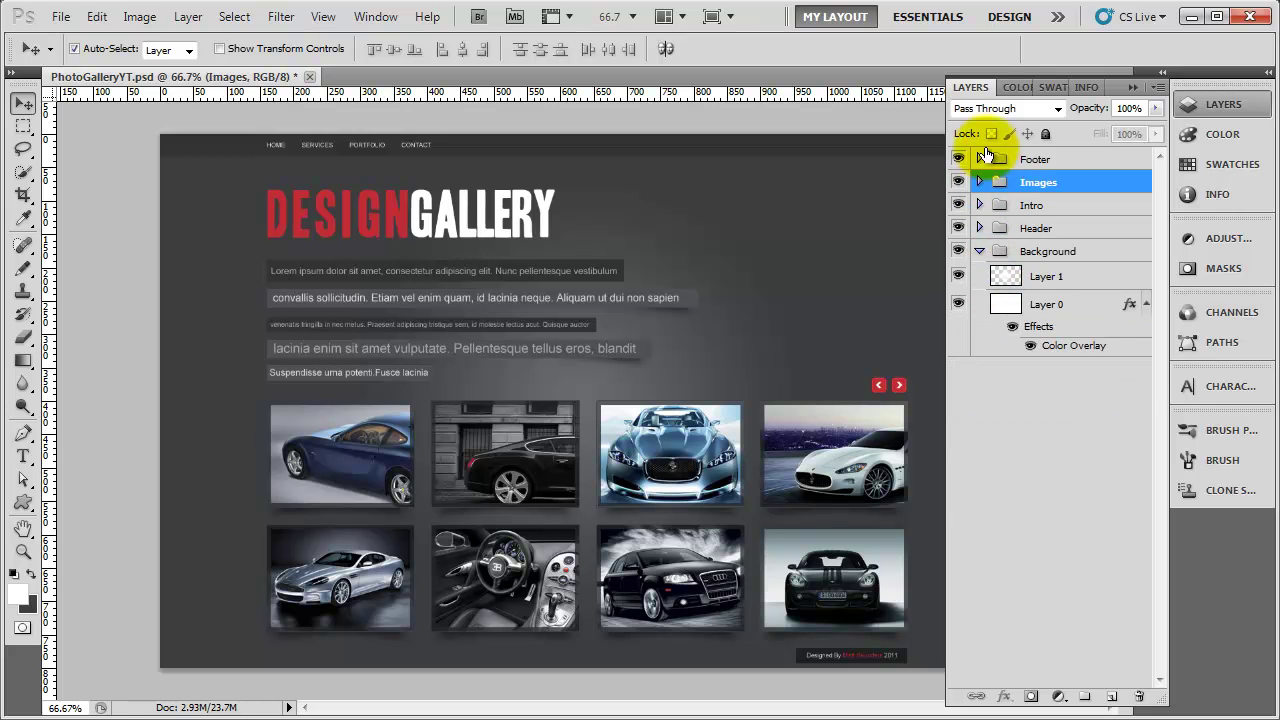
{"action": "left_click", "coordinate": [1040, 159]}
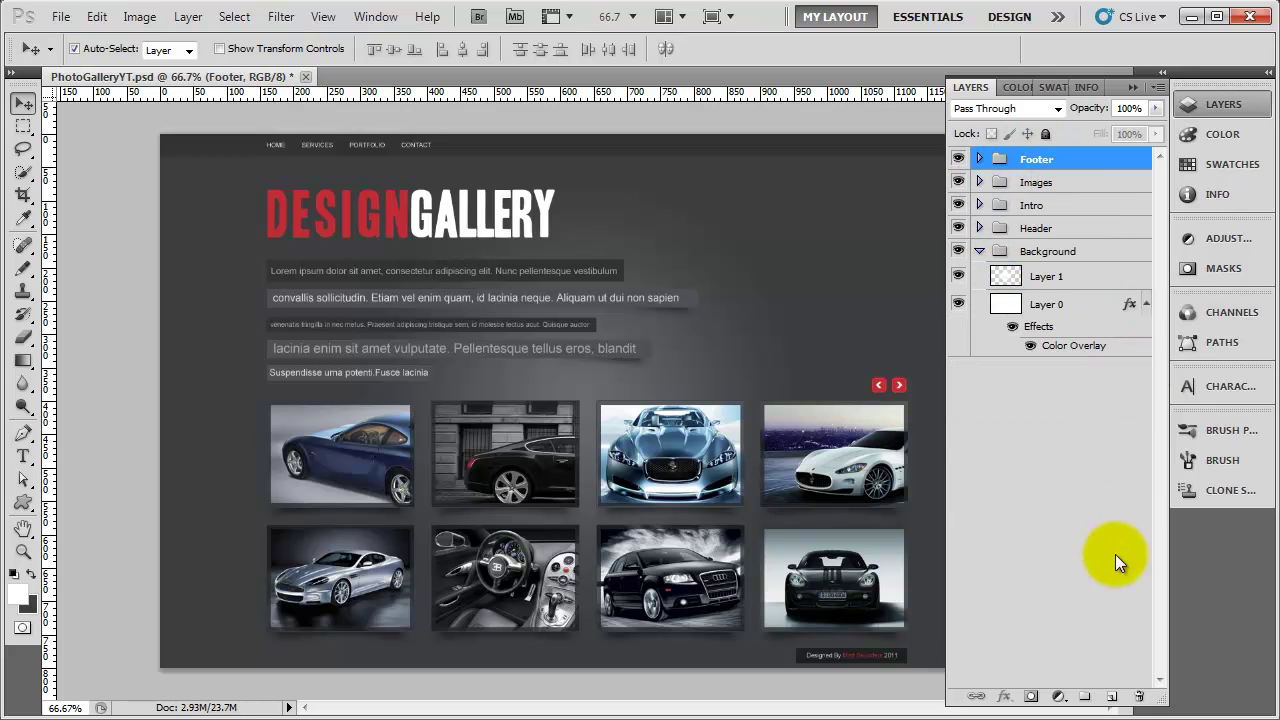
{"action": "left_click", "coordinate": [1083, 695]}
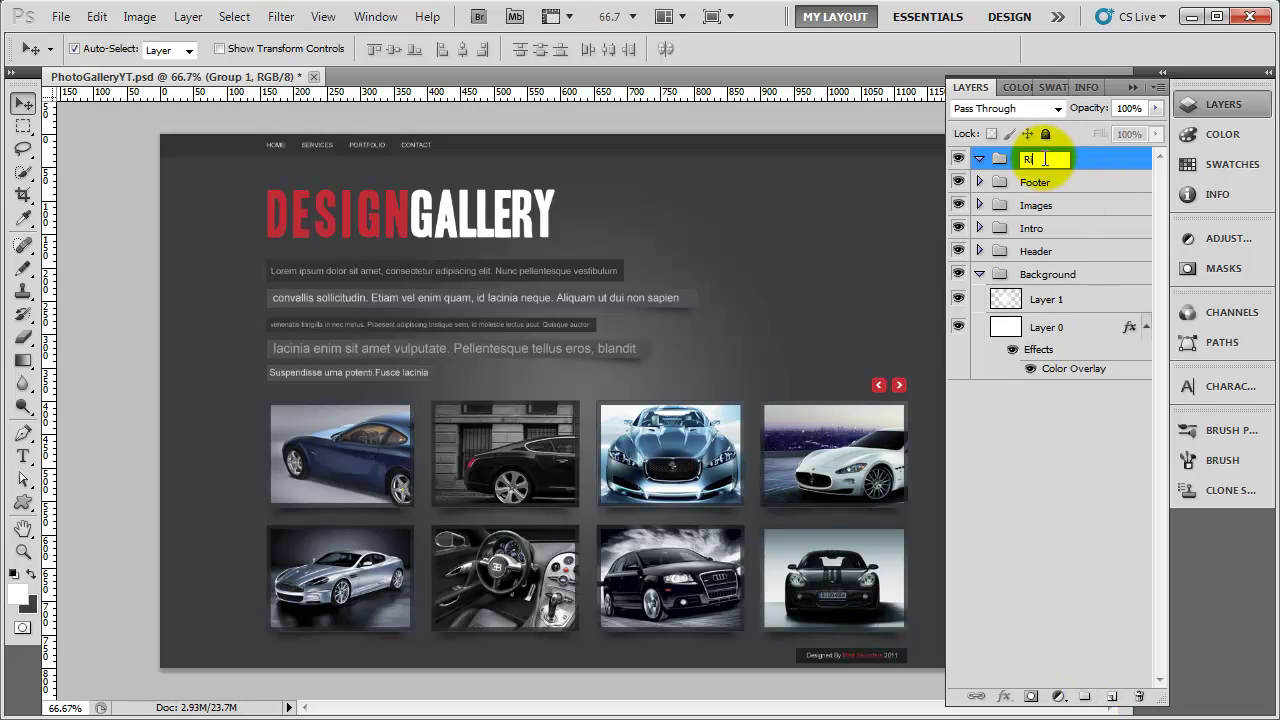
{"action": "key", "text": "Return"}
{"action": "key", "text": "ctrl+s"}
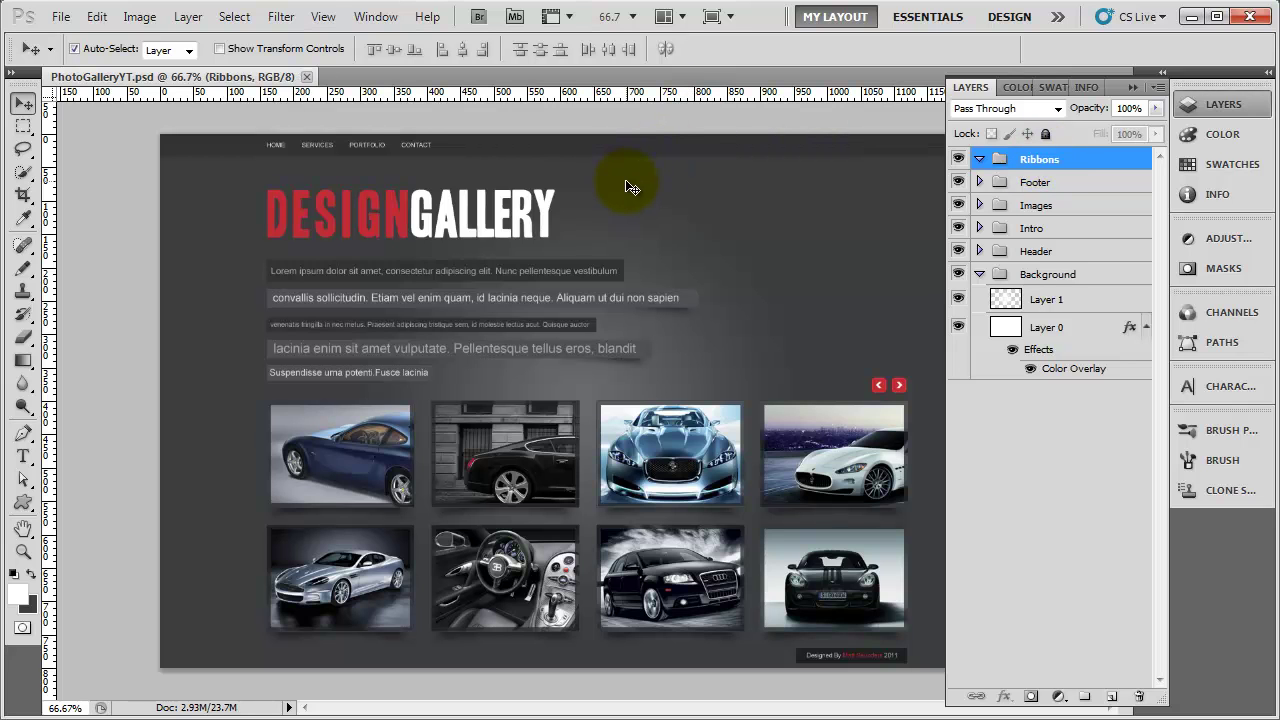
- Open ribbon.psd from the ribbon folder in Photo Gallery Assets and hide its bg group and Background layer
{"action": "left_click", "coordinate": [60, 16]}
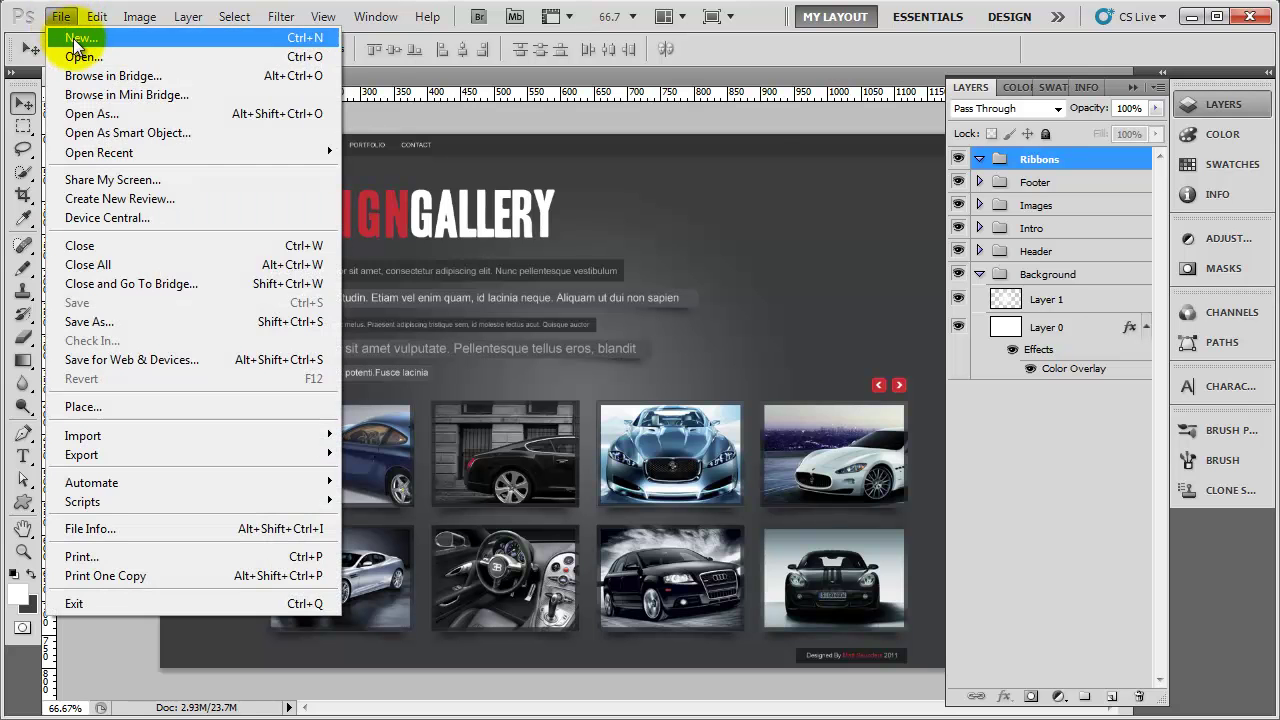
{"action": "left_click", "coordinate": [80, 51]}
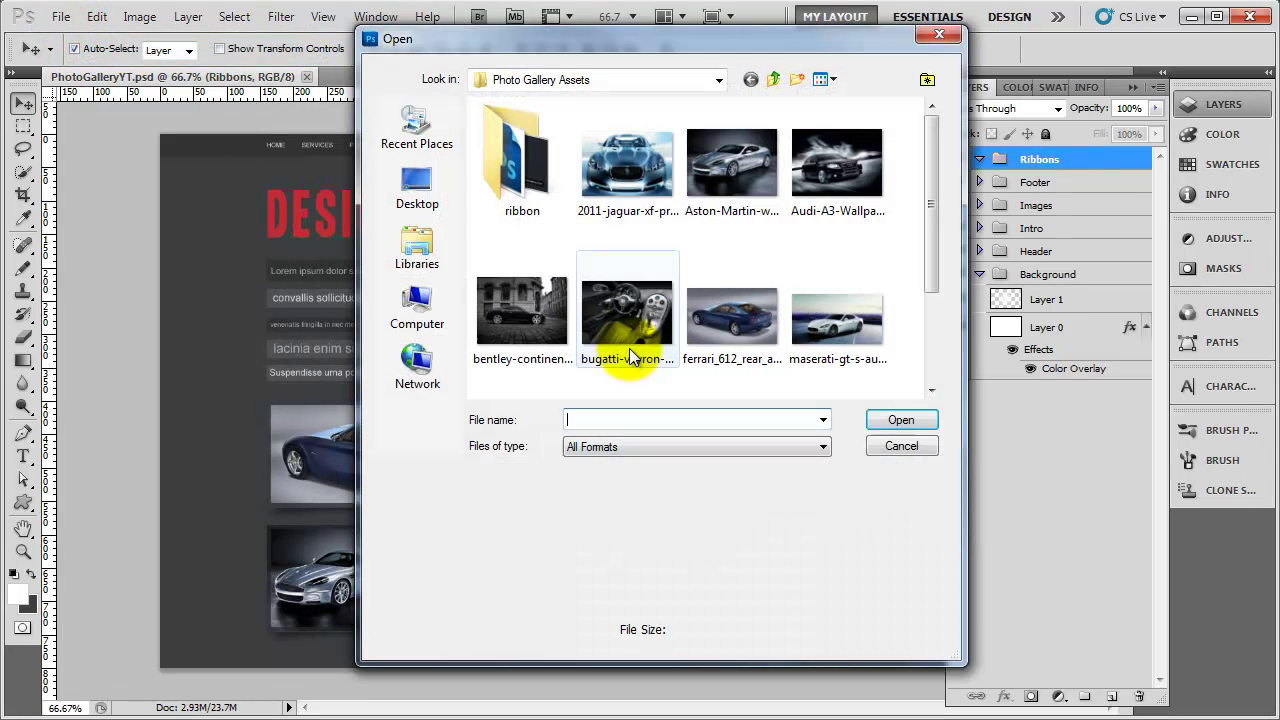
{"action": "double_click", "coordinate": [515, 160]}
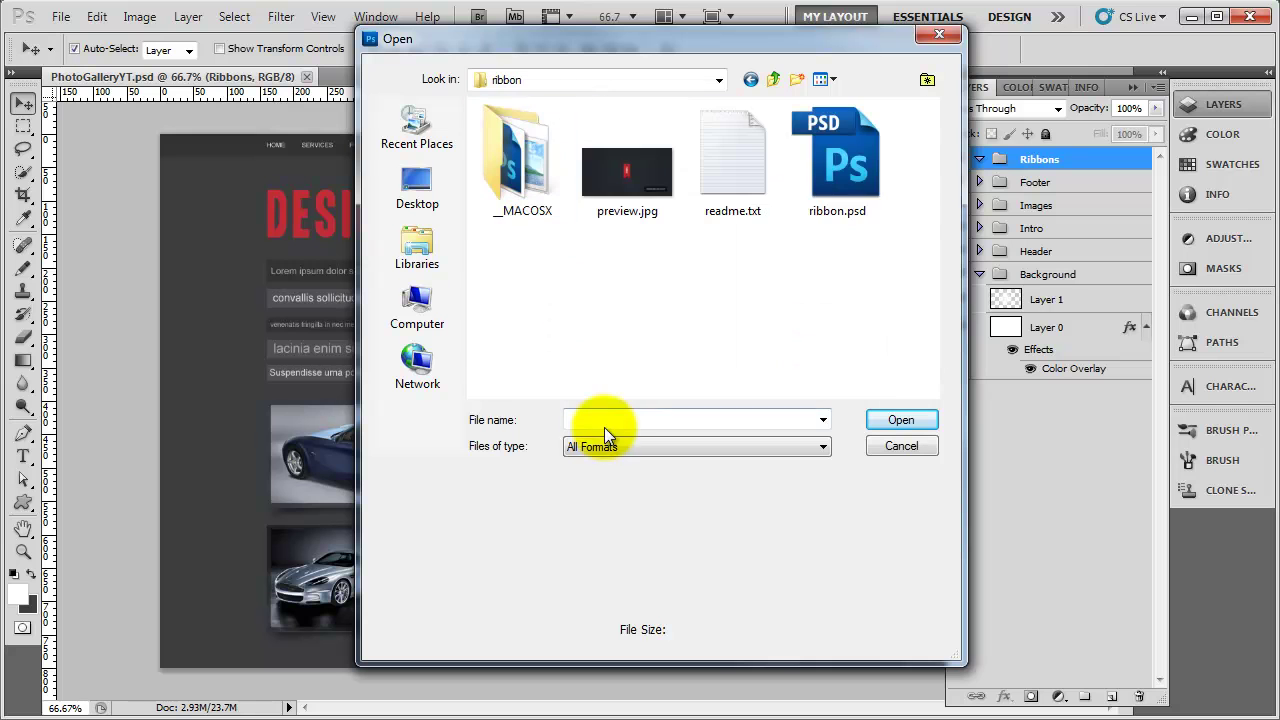
{"action": "double_click", "coordinate": [863, 150]}
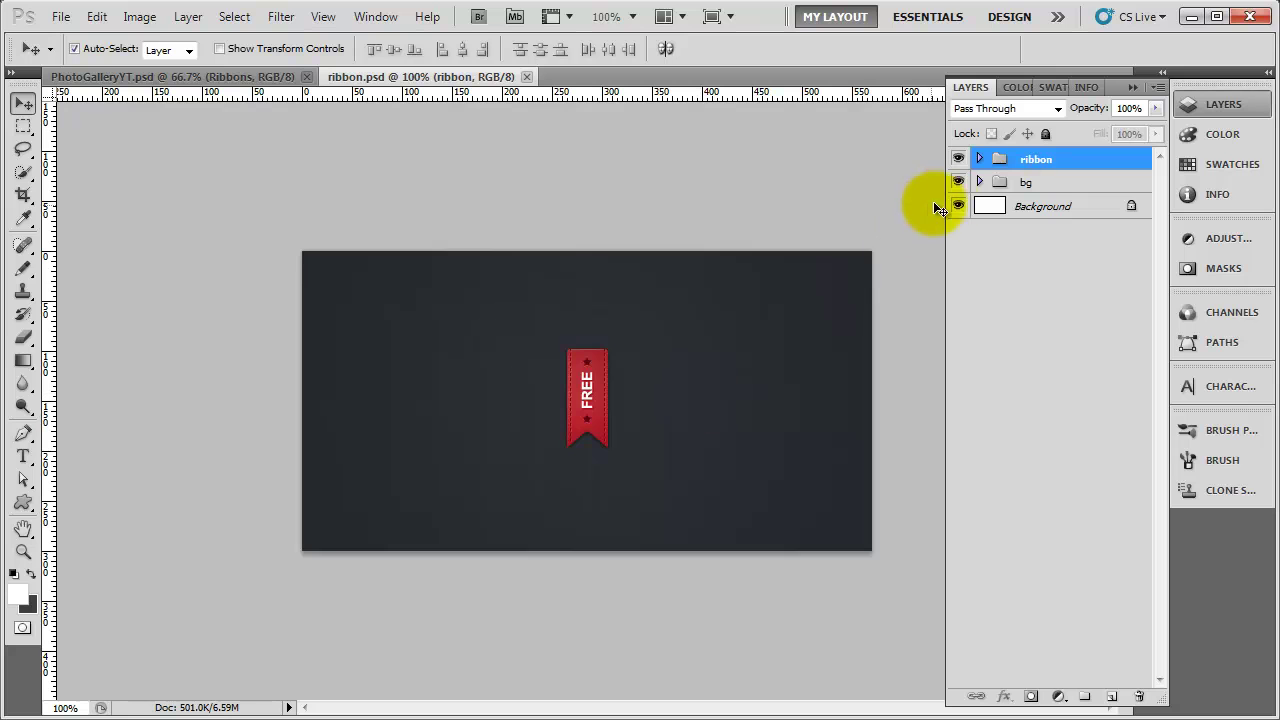
{"action": "left_click", "coordinate": [958, 183]}
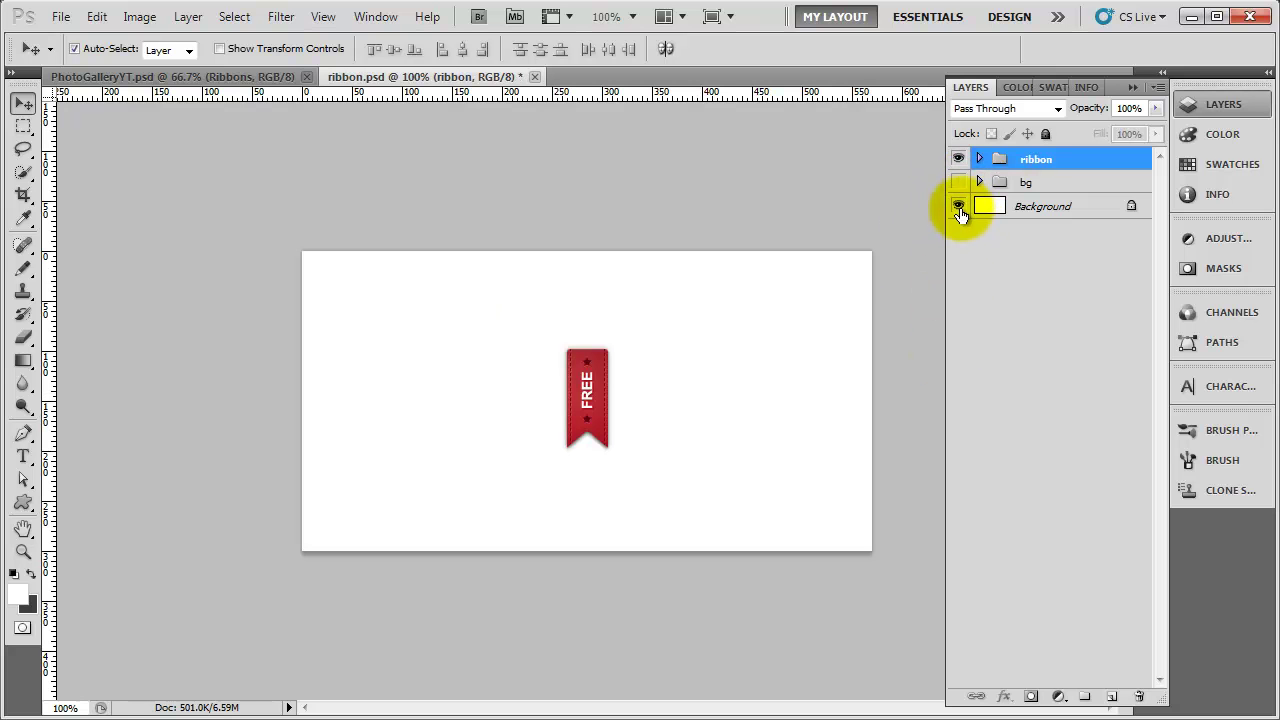
{"action": "left_click", "coordinate": [958, 205]}
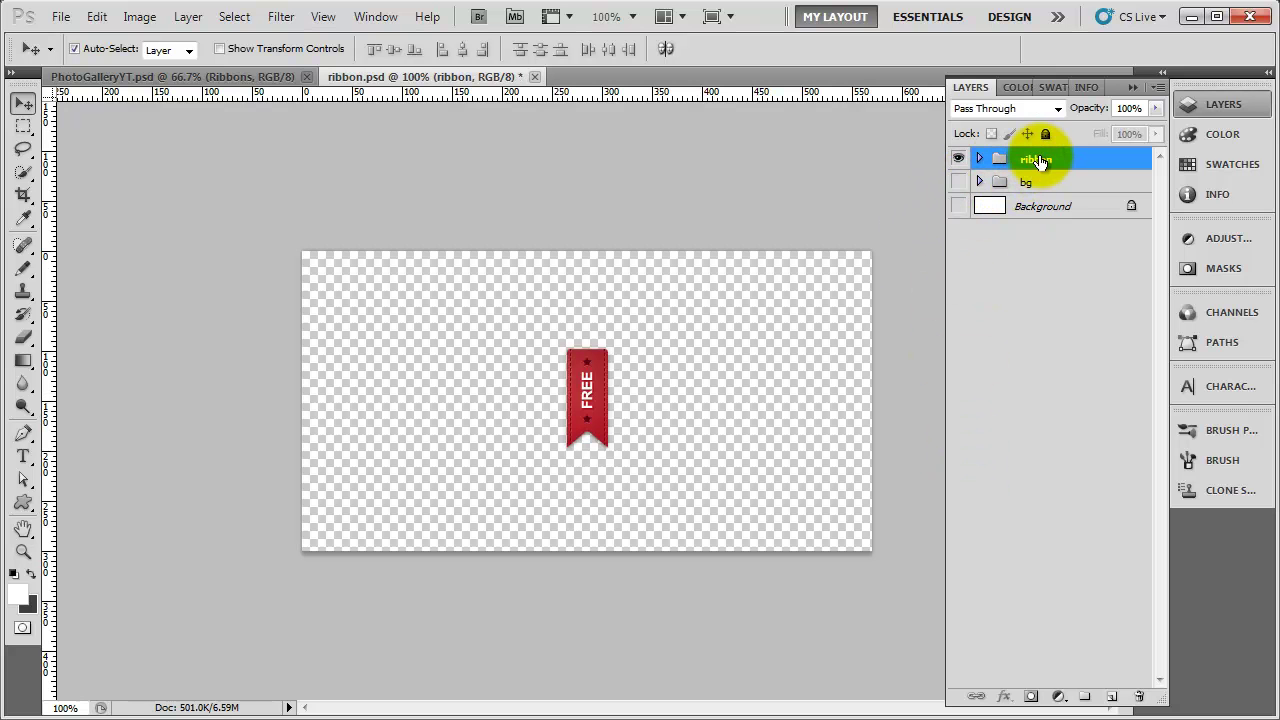
- Duplicate the ribbon group into the PhotoGalleryYT.psd document and switch to that document
{"action": "right_click", "coordinate": [1088, 158]}
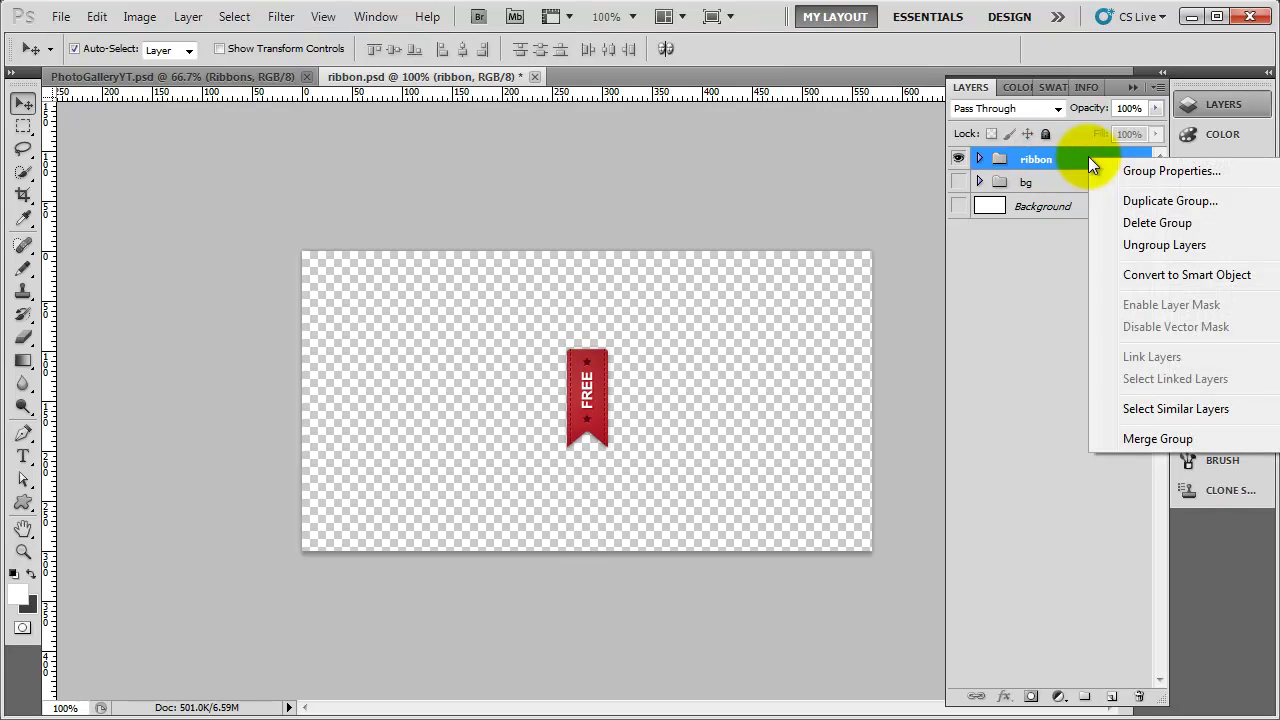
{"action": "left_click", "coordinate": [1136, 204]}
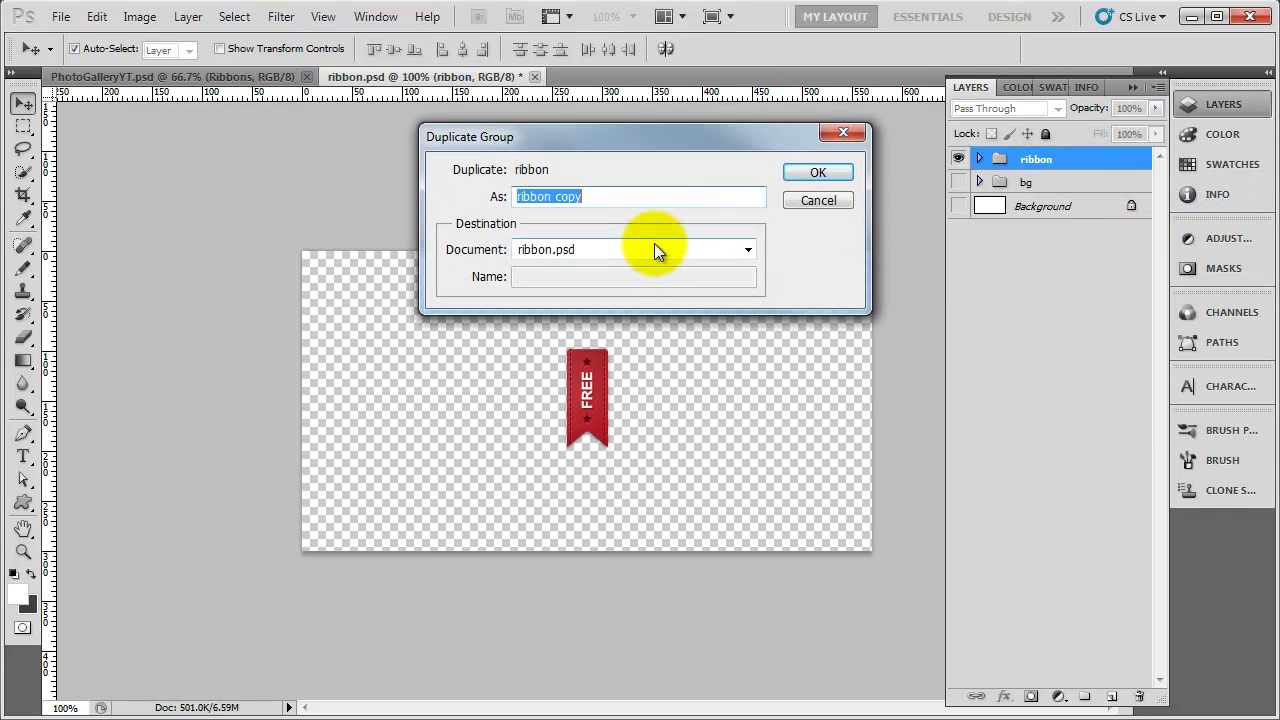
{"action": "left_click", "coordinate": [654, 249]}
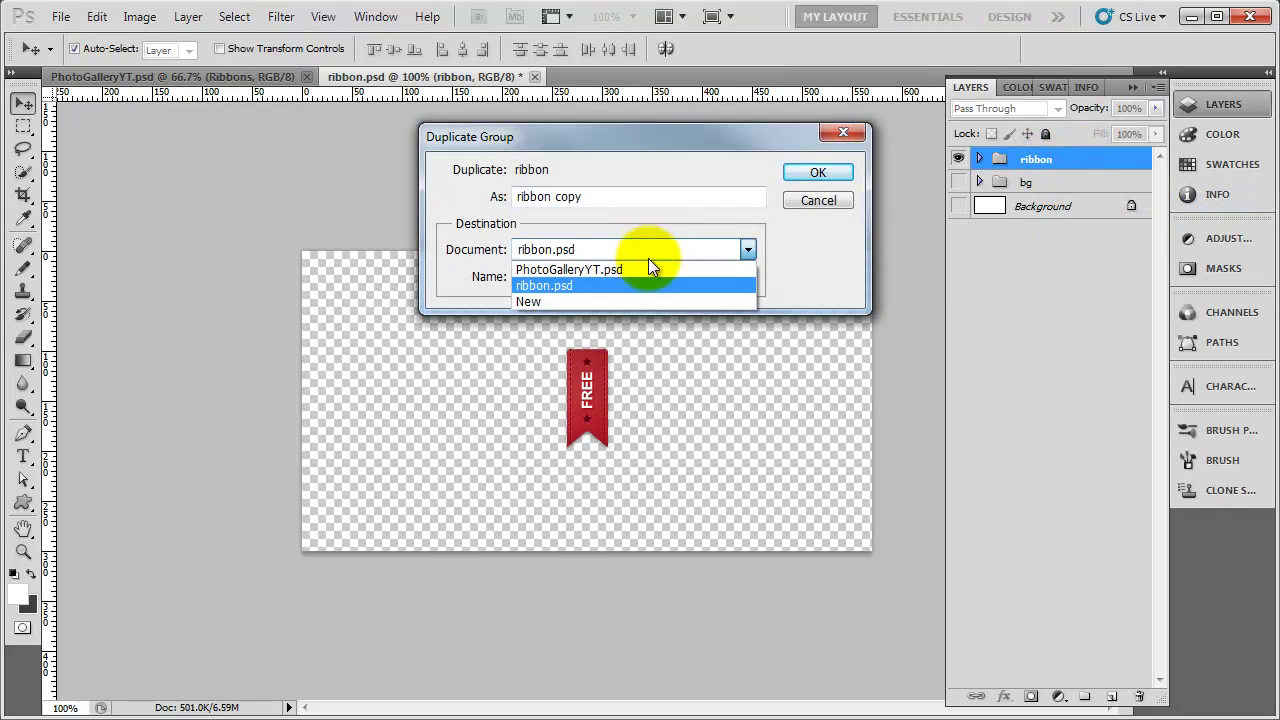
{"action": "left_click", "coordinate": [561, 270]}
{"action": "left_click", "coordinate": [819, 174]}
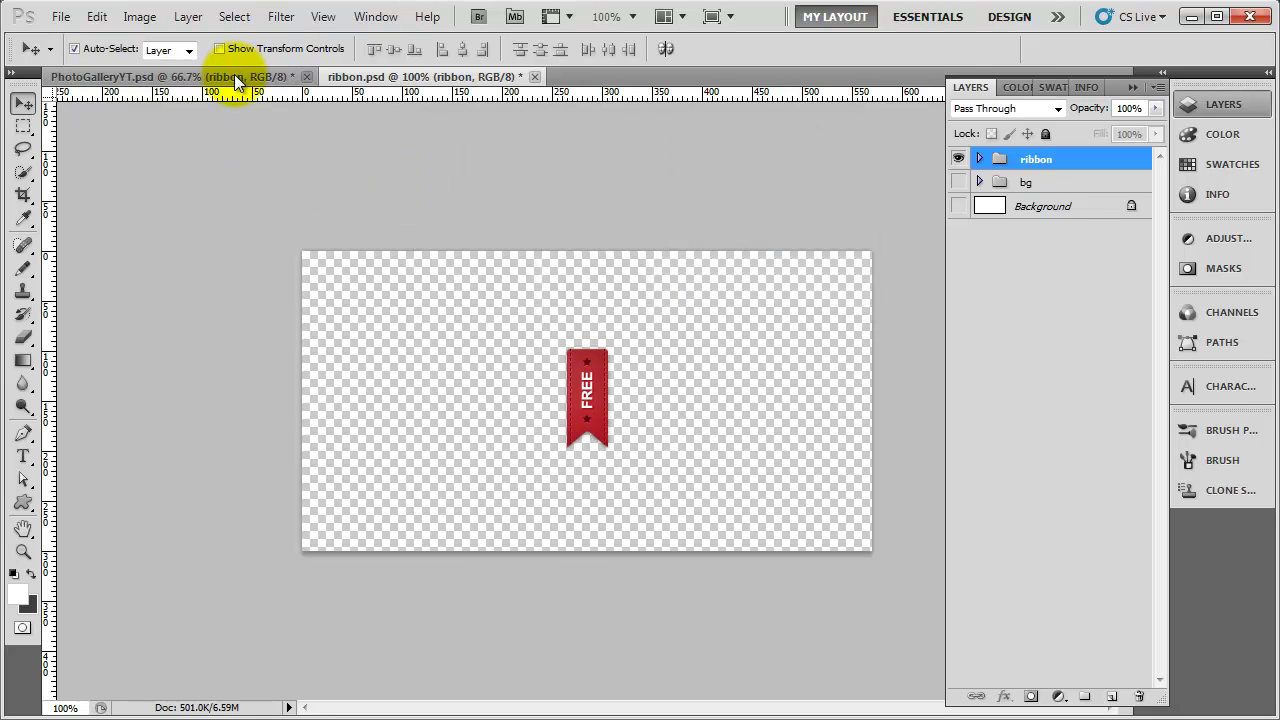
{"action": "left_click", "coordinate": [237, 79]}
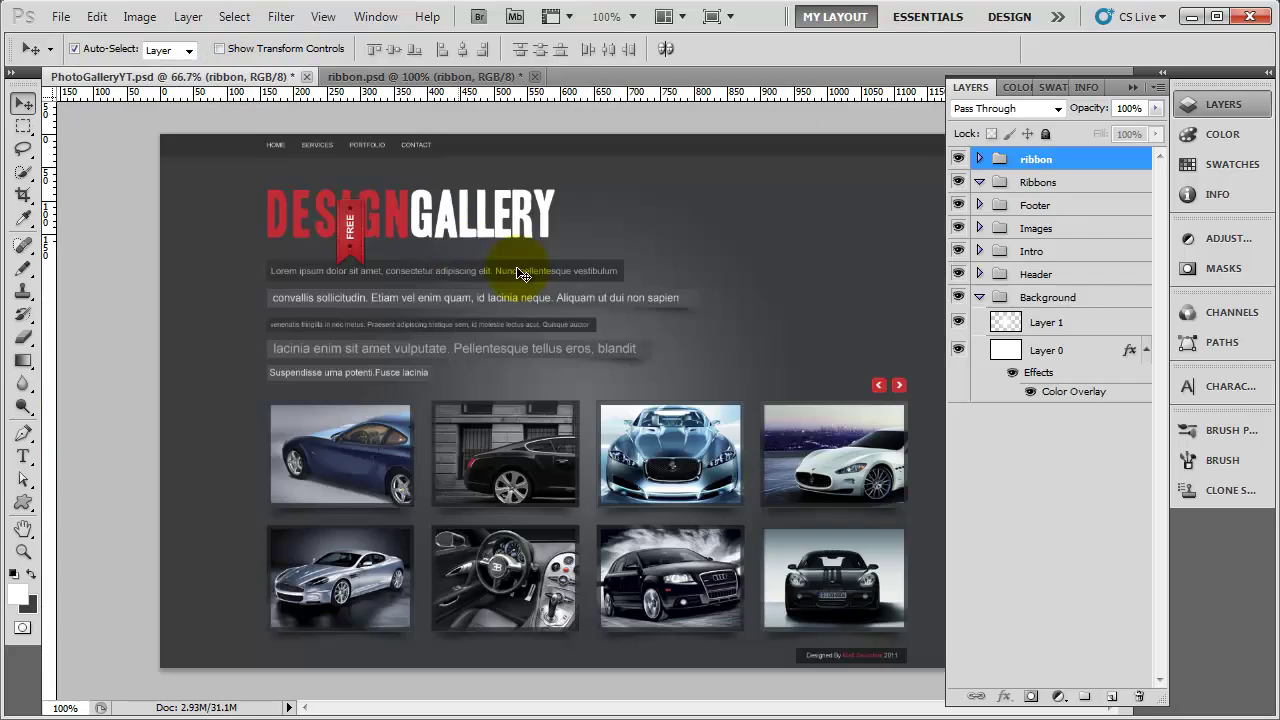
- Rename the copied ribbon group as Twitter and place it inside the Ribbons group
{"action": "double_click", "coordinate": [1037, 160]}
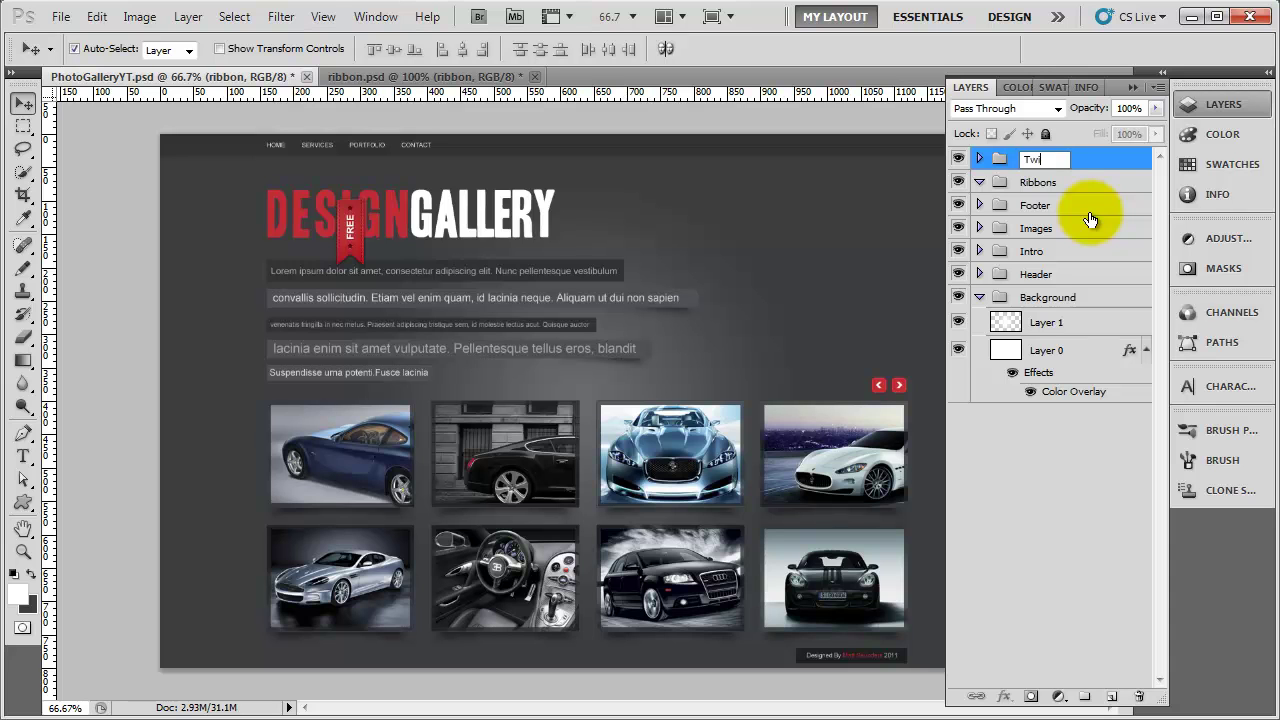
{"action": "key", "text": "Return"}
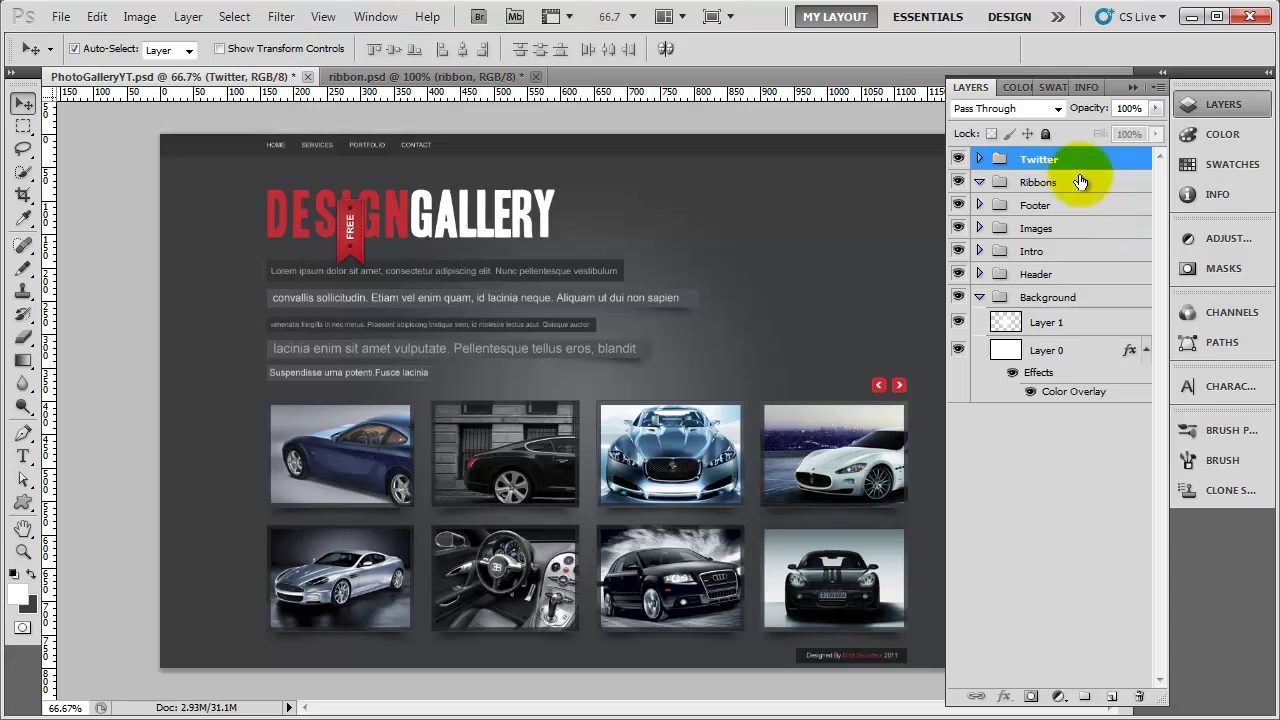
{"action": "left_click_drag", "start_coordinate": [1031, 162], "coordinate": [1042, 185]}
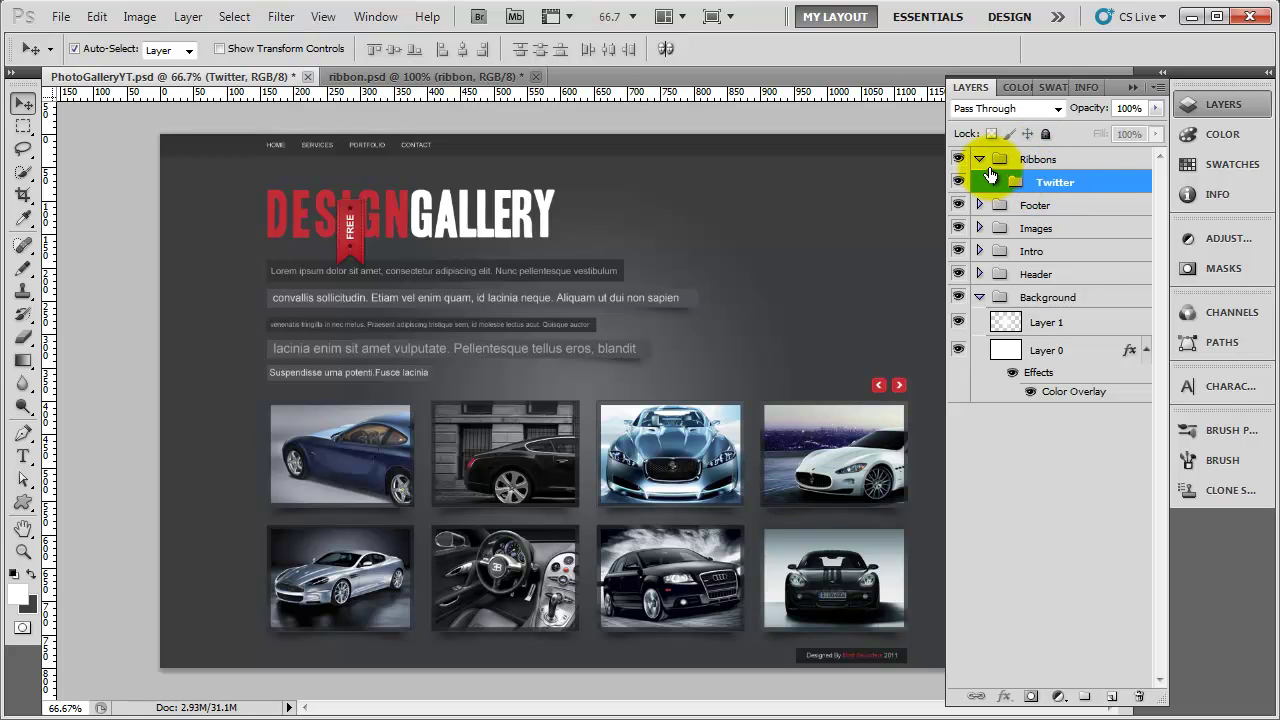
- Move the Twitter ribbon right across the page to above the fourth image column and show the guides
{"action": "key", "text": "shift+Right"}
{"action": "key", "text": "shift+Right"}
{"action": "key", "text": "shift+Right"}
{"action": "key", "text": "shift+Right"}
{"action": "key", "text": "shift+Right"}
{"action": "key", "text": "shift+Right"}
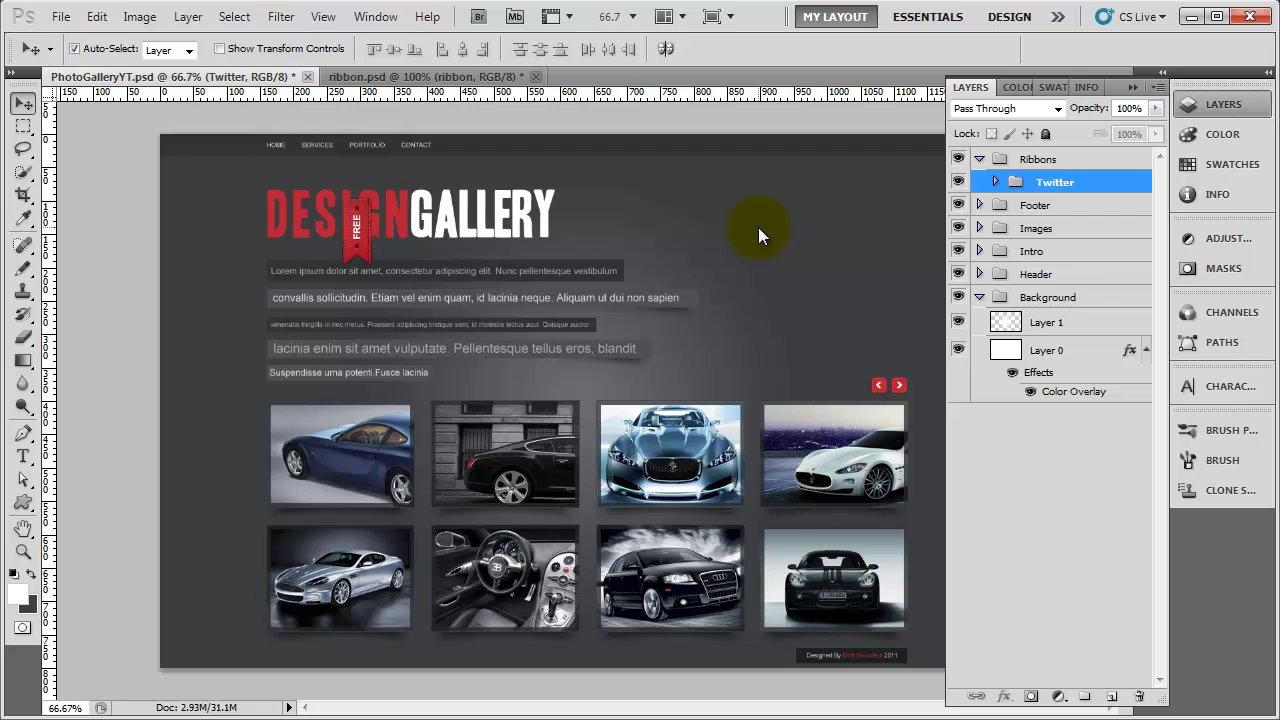
{"action": "key", "text": "shift+Right"}
{"action": "key", "text": "shift+Right"}
{"action": "key", "text": "shift+Right"}
{"action": "key", "text": "shift+Right"}
{"action": "key", "text": "shift+Right"}
{"action": "key", "text": "shift+Right"}
{"action": "key", "text": "shift+Right"}
{"action": "key", "text": "shift+Right"}
{"action": "key", "text": "shift+Right"}
{"action": "key", "text": "shift+Right"}
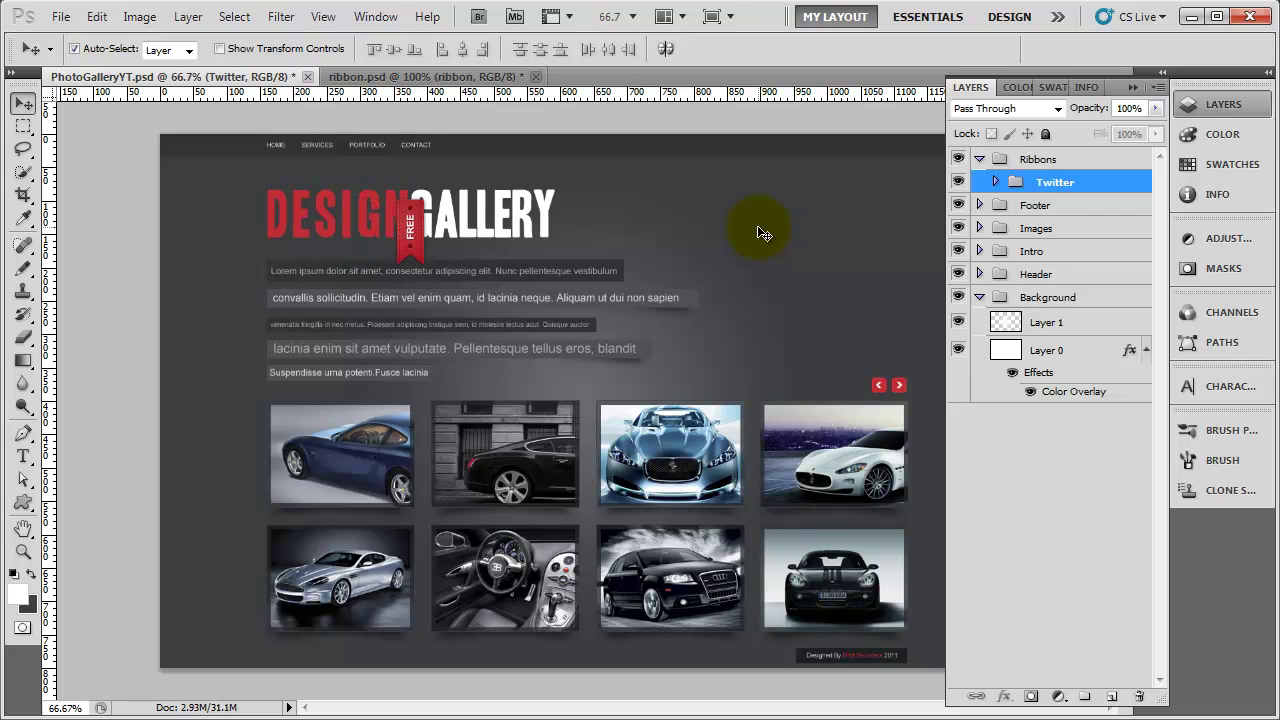
{"action": "key", "text": "ctrl+semicolon"}
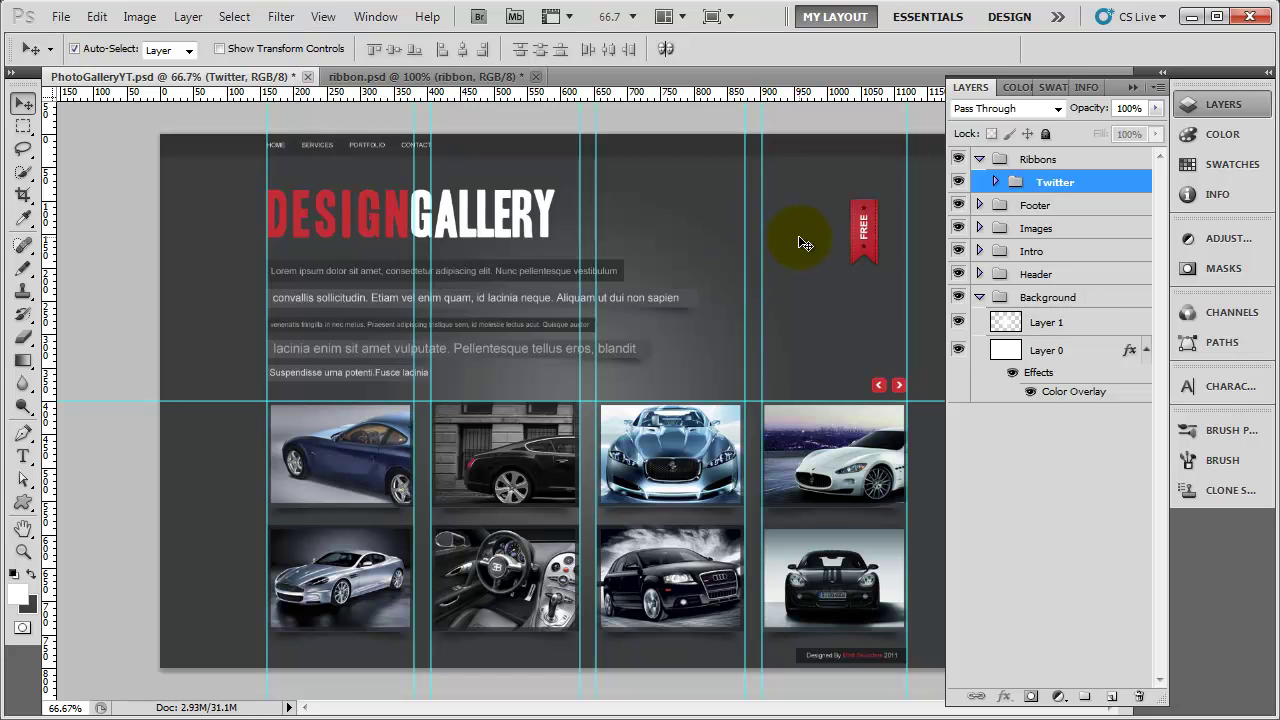
- Move the Twitter ribbon up 60 px toward the header bar
{"action": "key", "text": "ctrl+plus"}
{"action": "key", "text": "ctrl+plus"}
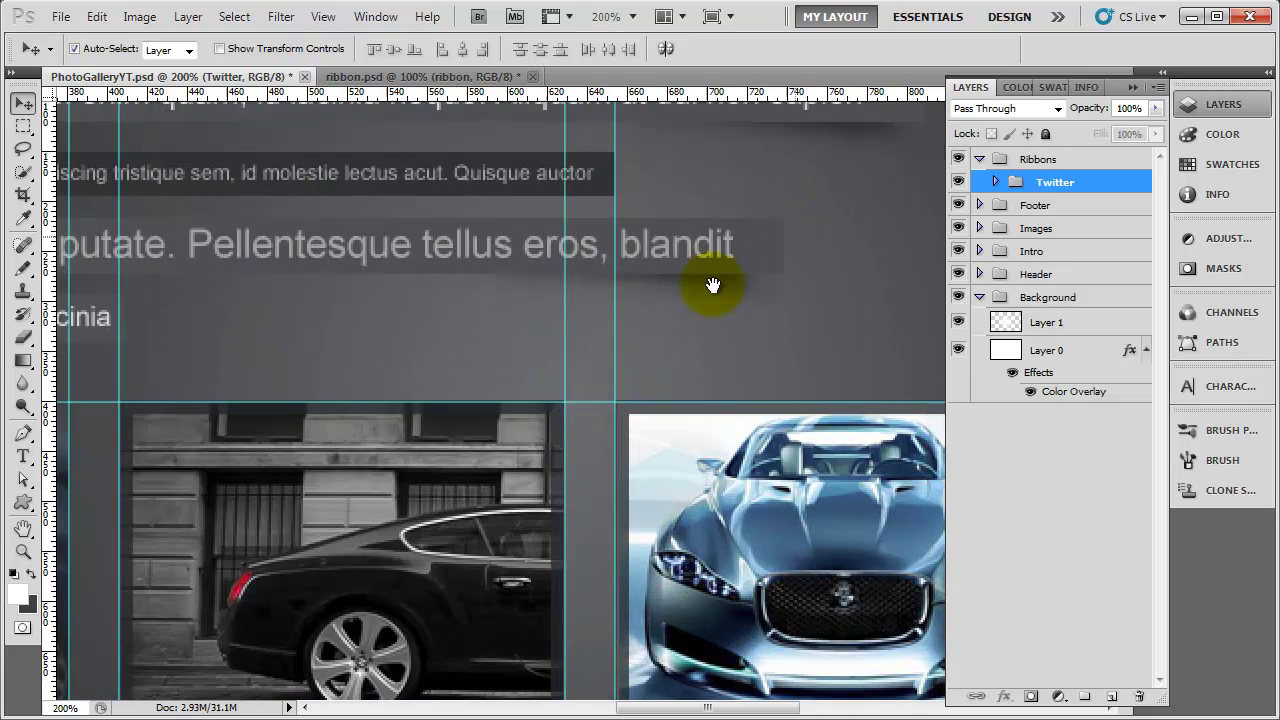
{"action": "left_click_drag", "start_coordinate": [714, 277], "coordinate": [305, 475]}
{"action": "left_click_drag", "start_coordinate": [506, 414], "coordinate": [466, 609]}
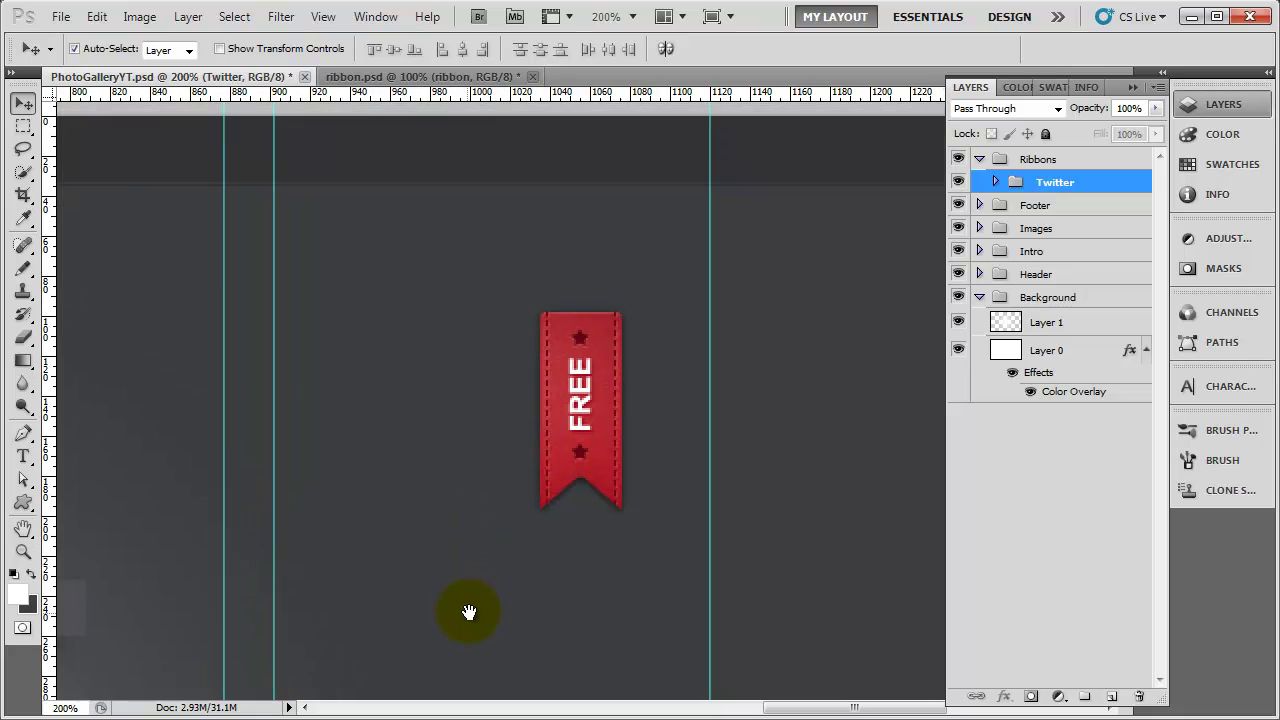
{"action": "key", "text": "shift+Up"}
{"action": "key", "text": "shift+Up"}
{"action": "key", "text": "shift+Up"}
{"action": "key", "text": "shift+Up"}
{"action": "key", "text": "shift+Up"}
{"action": "key", "text": "shift+Up"}
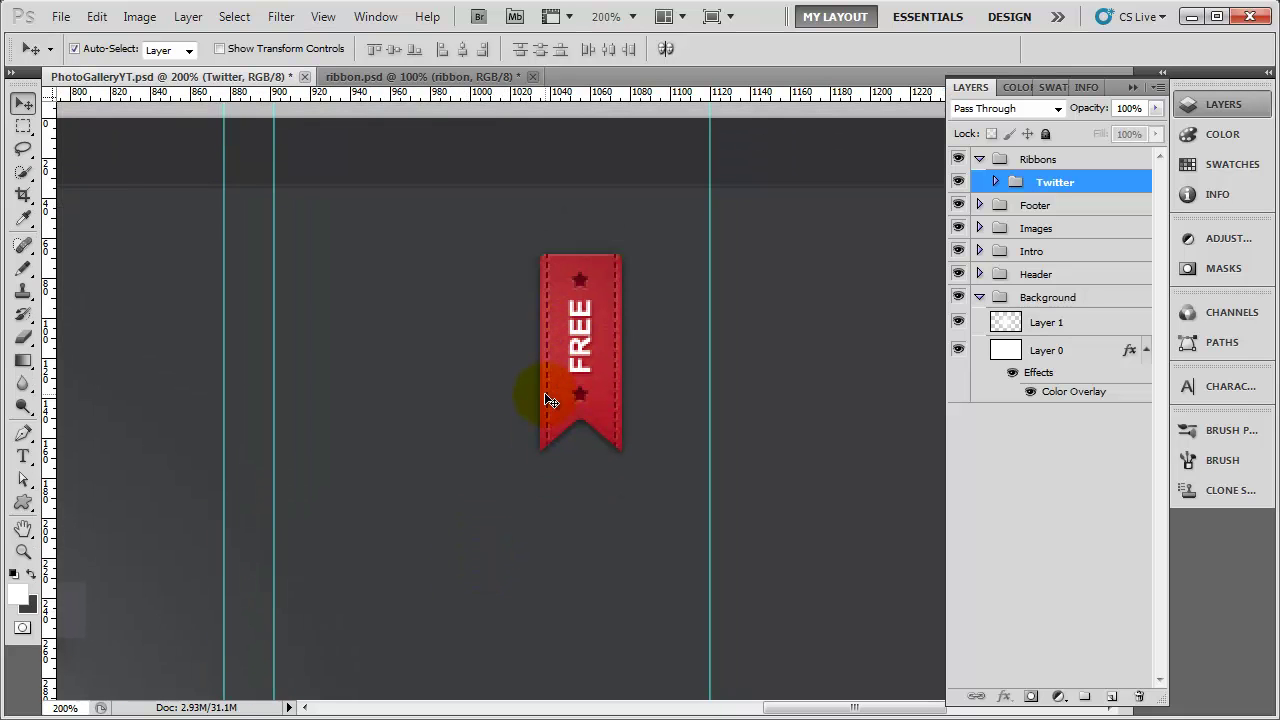
- Shift the Twitter ribbon 42 px to the right to align its right edge with the fourth column's outer guide
{"action": "key", "text": "shift+Right"}
{"action": "key", "text": "shift+Right"}
{"action": "key", "text": "shift+Right"}
{"action": "key", "text": "shift+Right"}
{"action": "key", "text": "shift+Right"}
{"action": "key", "text": "shift+Left"}
{"action": "key", "text": "Right"}
{"action": "key", "text": "Right"}
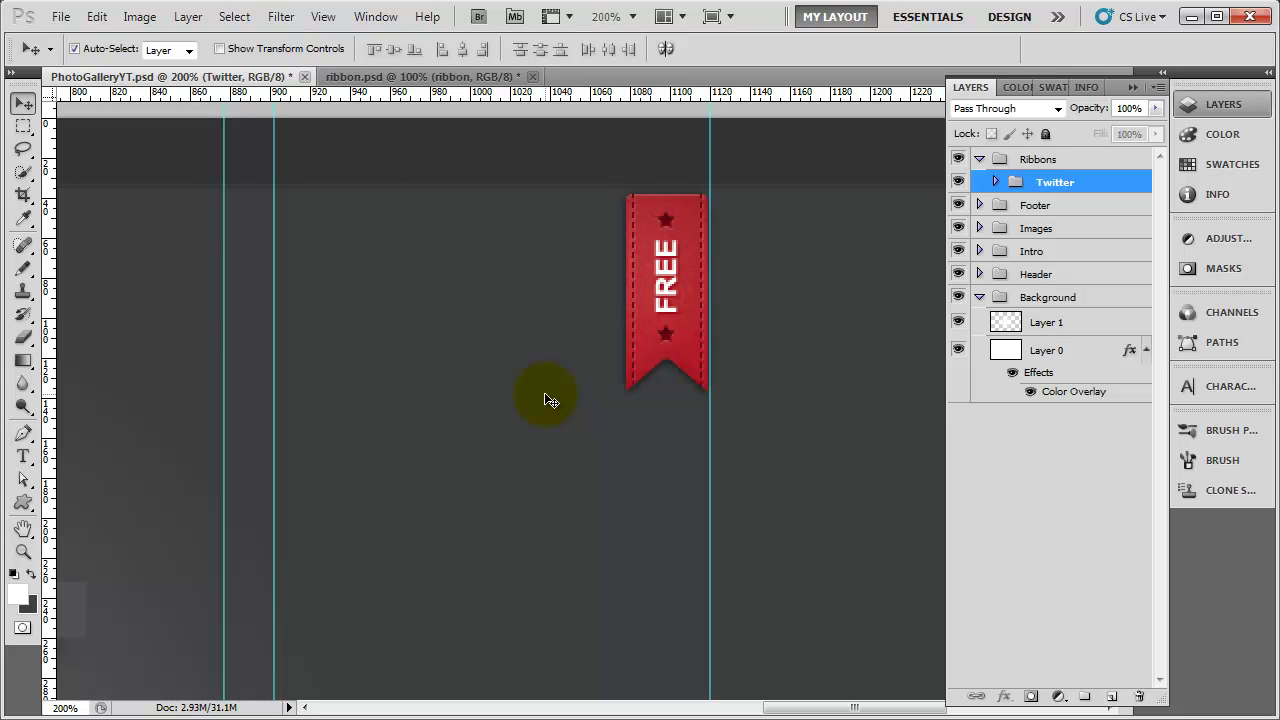
- Nudge the Twitter ribbon upward until its top edge overlaps the lower part of the header bar
{"action": "key", "text": "Up"}
{"action": "key", "text": "Up"}
{"action": "key", "text": "Up"}
{"action": "key", "text": "Up"}
{"action": "key", "text": "Up"}
{"action": "key", "text": "Up"}
{"action": "key", "text": "Up"}
{"action": "key", "text": "Up"}
{"action": "key", "text": "Up"}
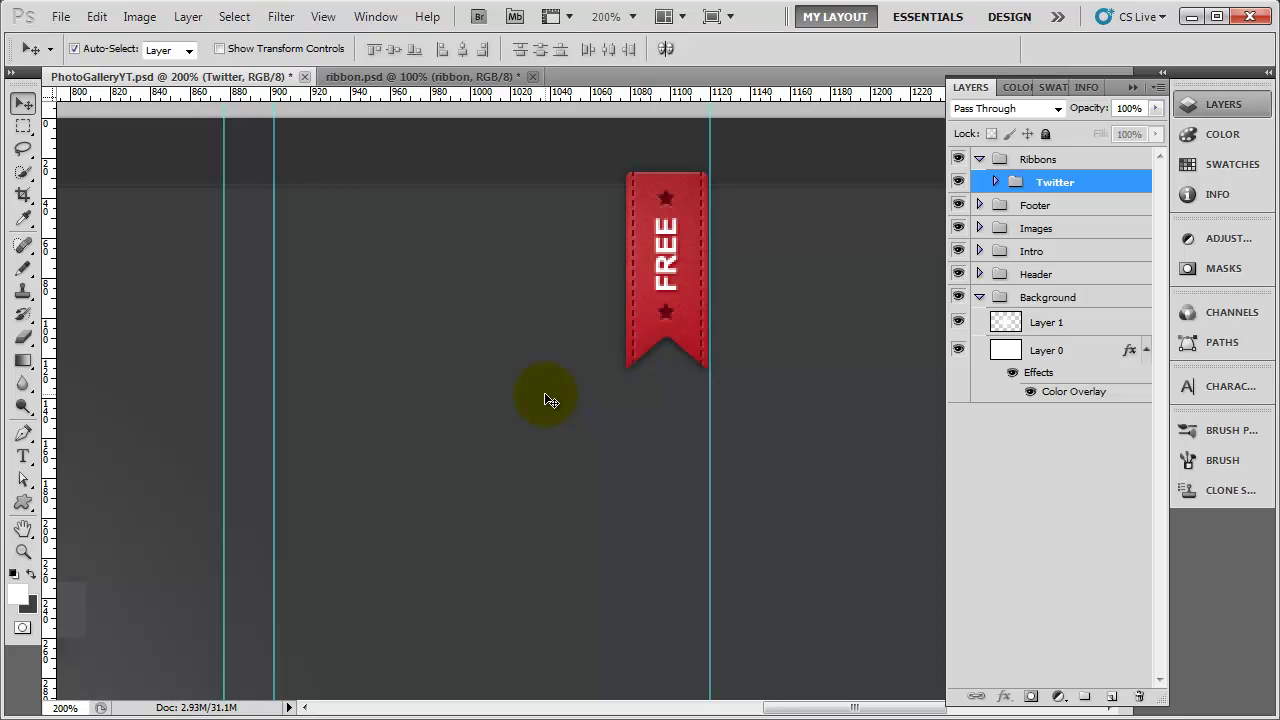
{"action": "key", "text": "Up"}
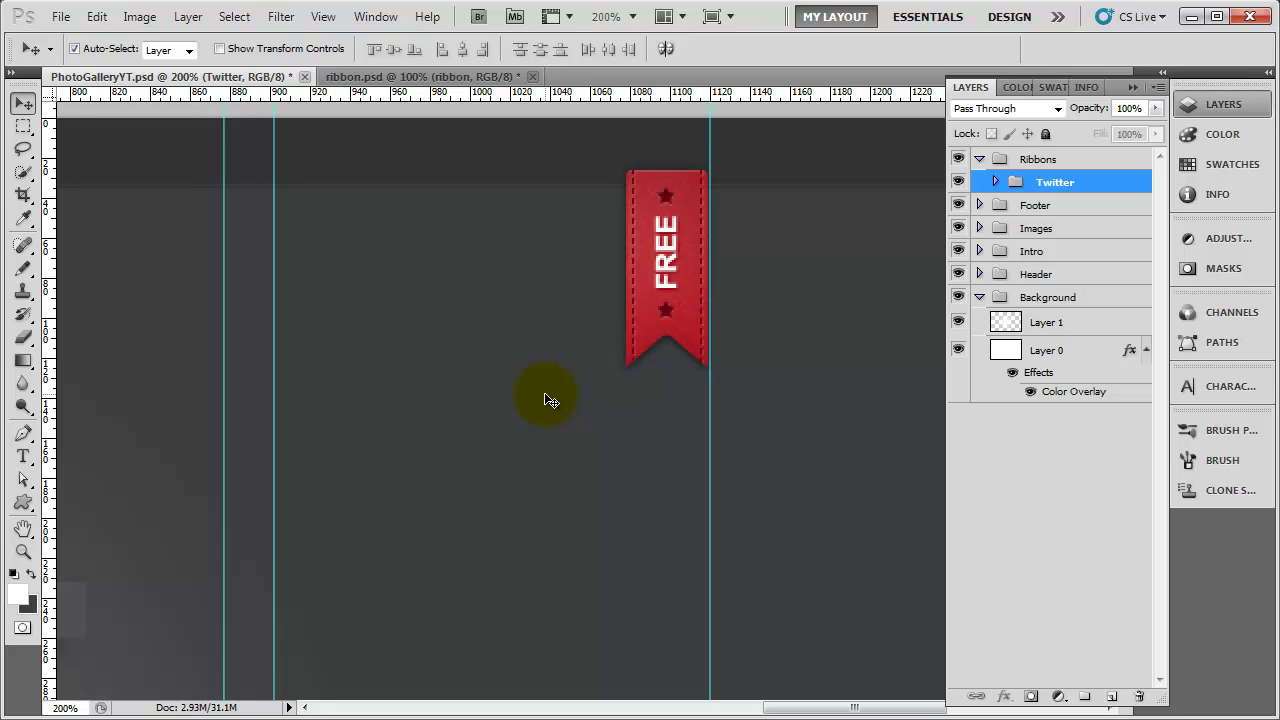
- Add a new layer inside the Twitter group, directly below the wider shadow layer
{"action": "left_click", "coordinate": [995, 181]}
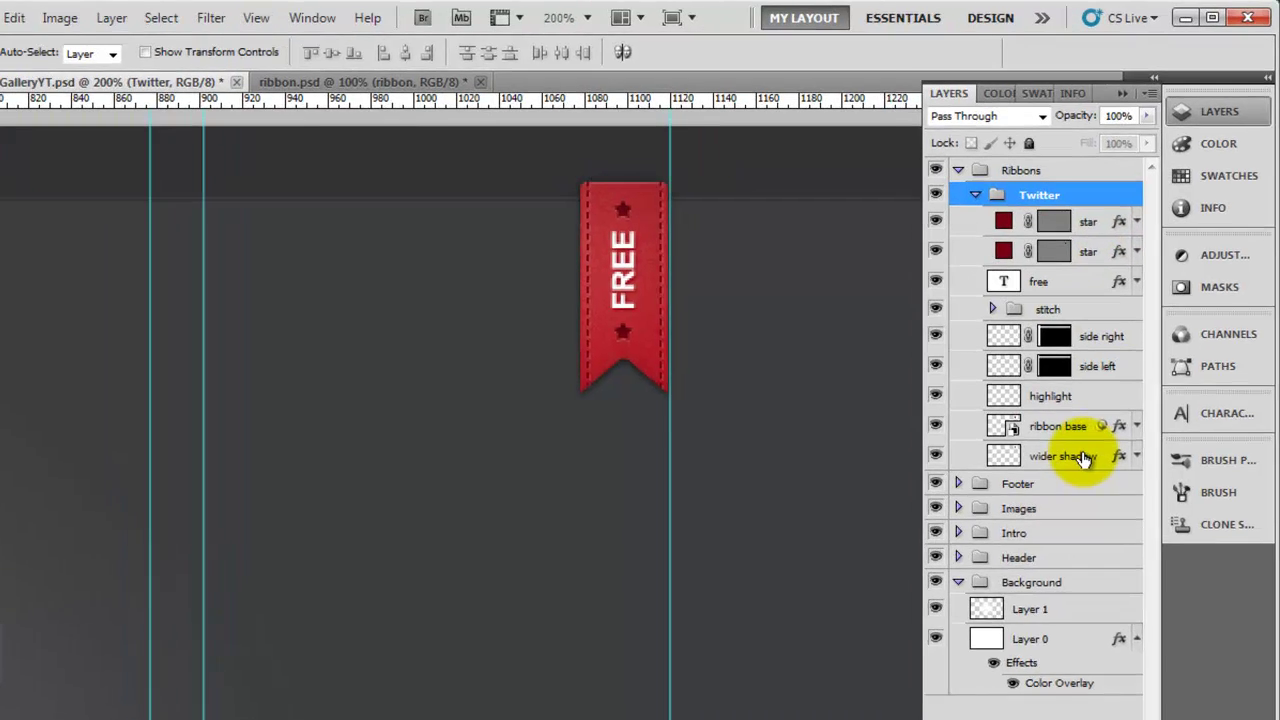
{"action": "left_click", "coordinate": [1083, 458]}
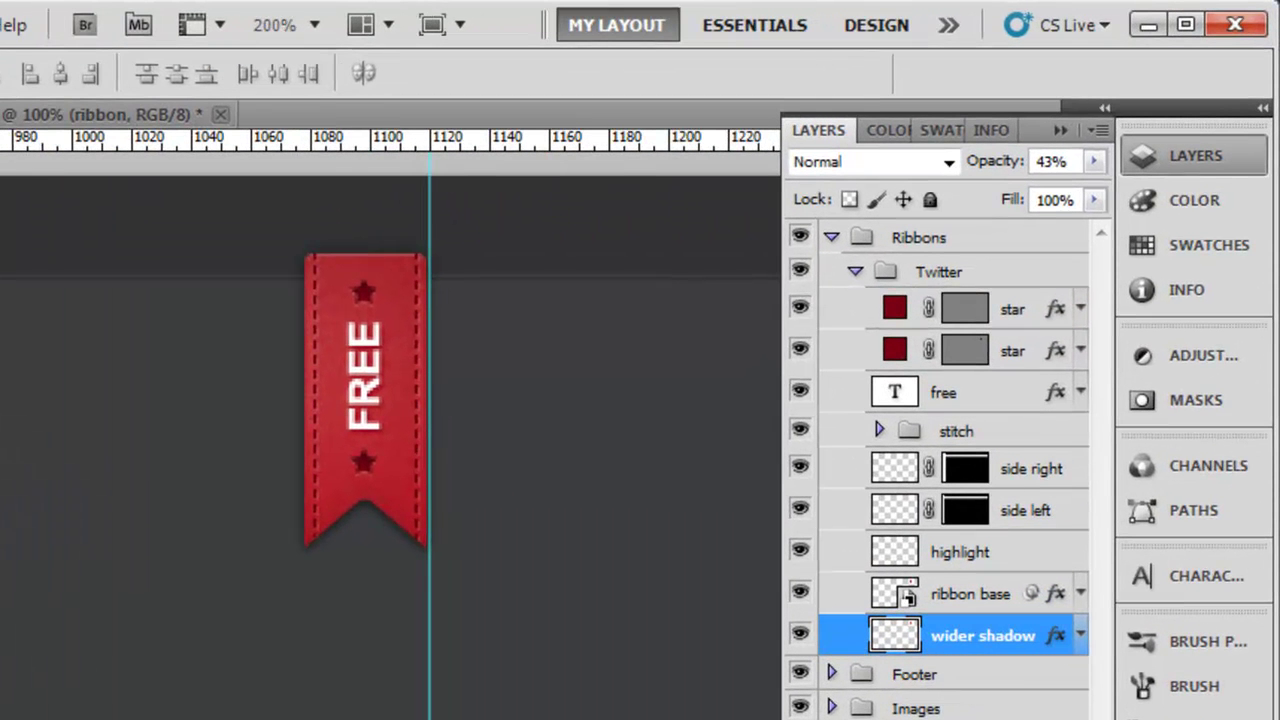
{"action": "key", "text": "ctrl+shift+alt+n"}
{"action": "left_click_drag", "start_coordinate": [993, 662], "coordinate": [971, 677]}
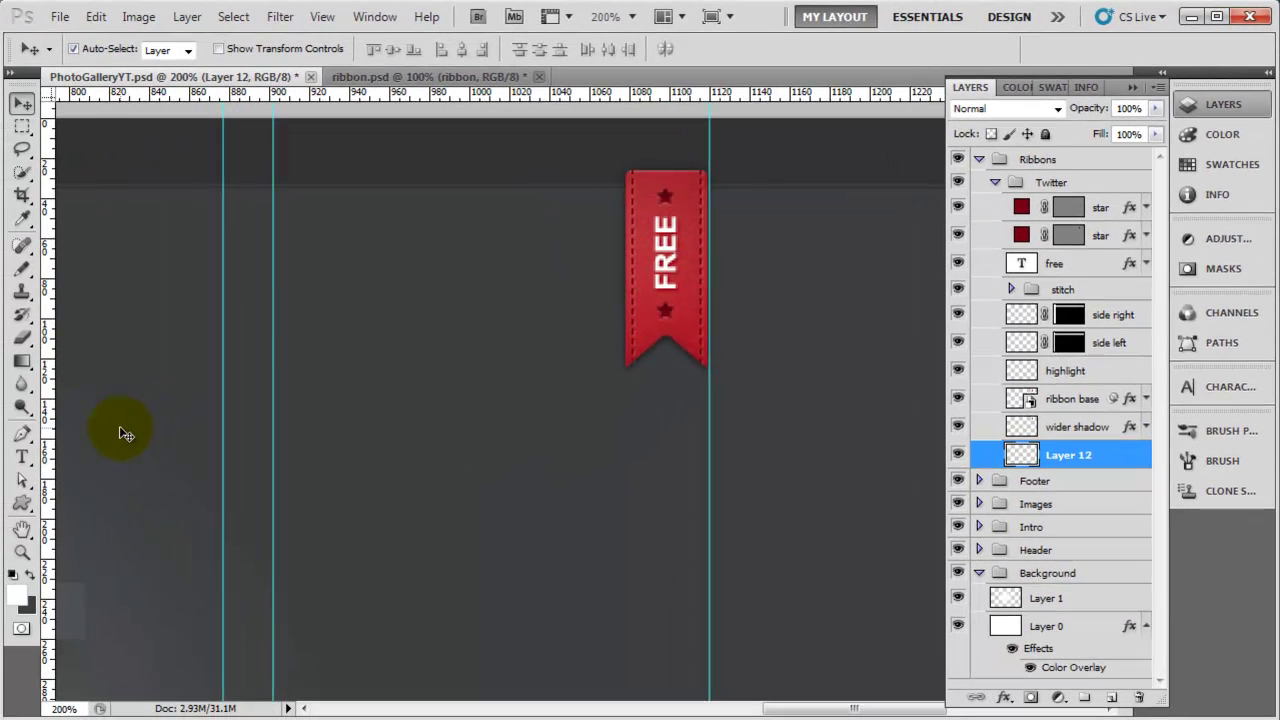
- Draw a circular selection about 10 px wide with the Elliptical Marquee, overlapping the ribbon's upper left corner
{"action": "left_click", "coordinate": [22, 126]}
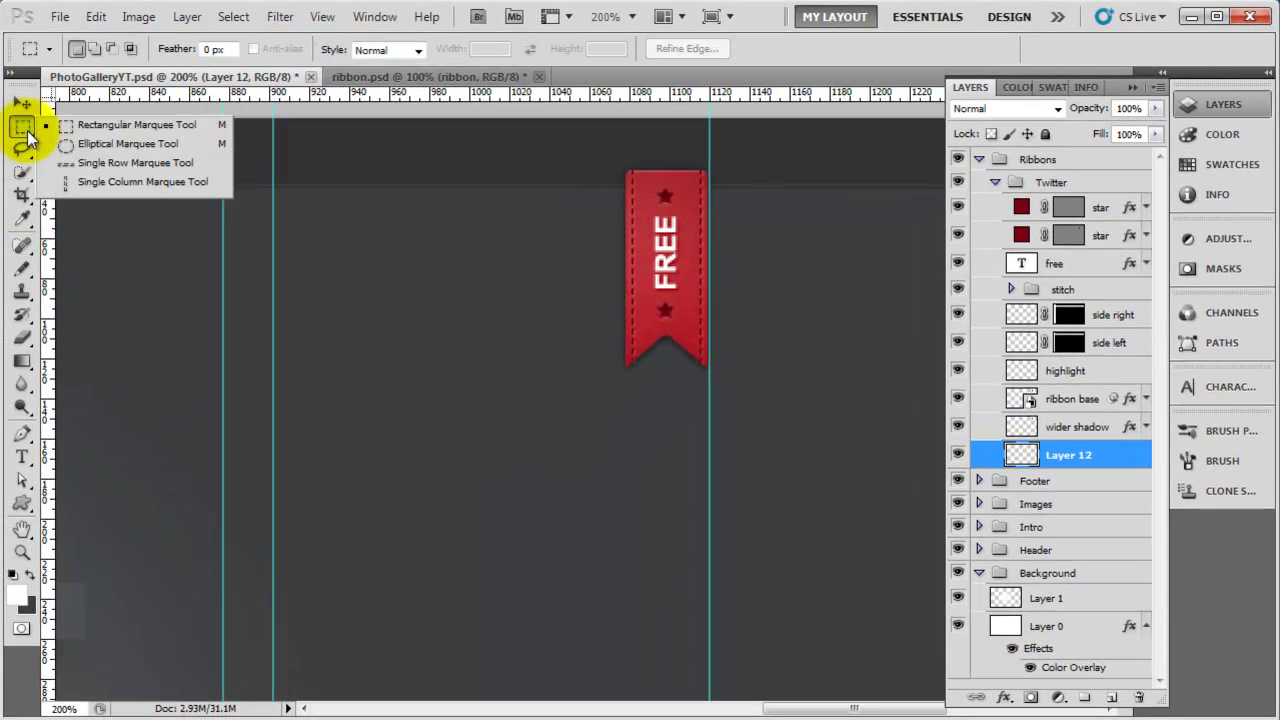
{"action": "left_click", "coordinate": [93, 148]}
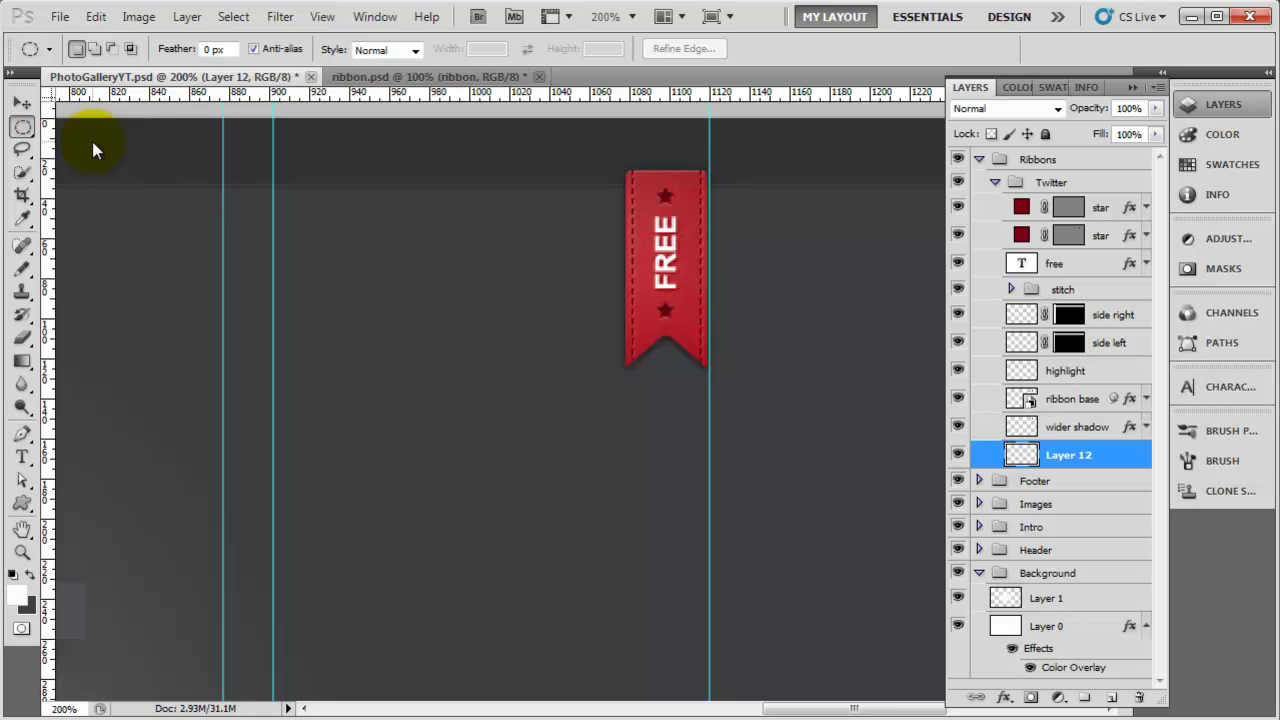
{"action": "scroll", "coordinate": [648, 308], "scroll_direction": "up", "scroll_amount": 1}
{"action": "left_click_drag", "start_coordinate": [587, 307], "coordinate": [425, 502]}
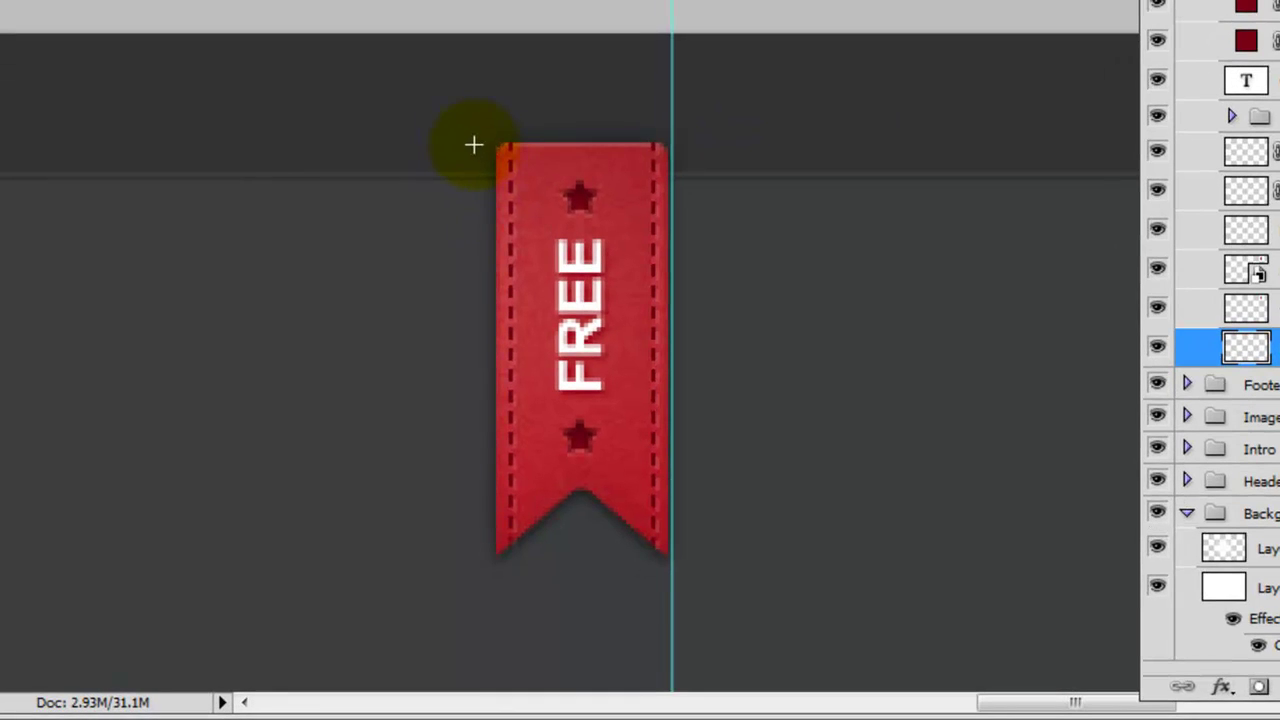
{"action": "left_click_drag", "start_coordinate": [470, 140], "coordinate": [503, 176]}
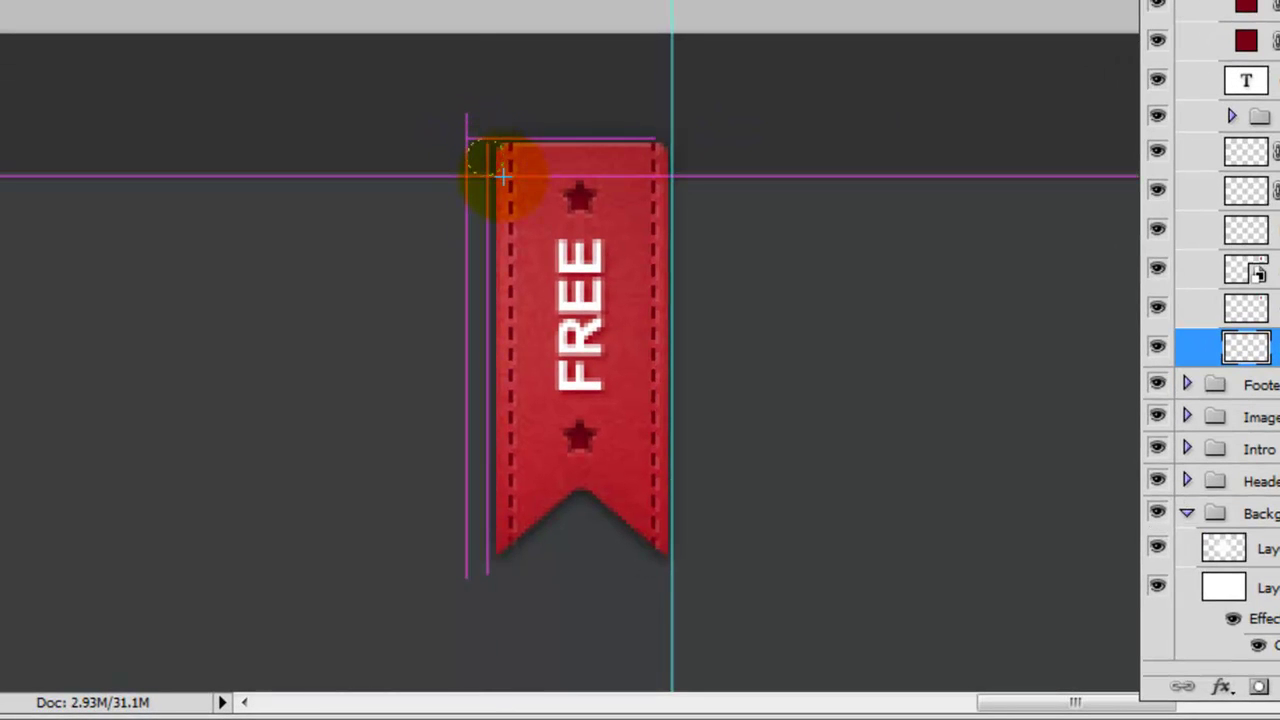
{"action": "left_click_drag", "start_coordinate": [503, 176], "coordinate": [504, 177]}
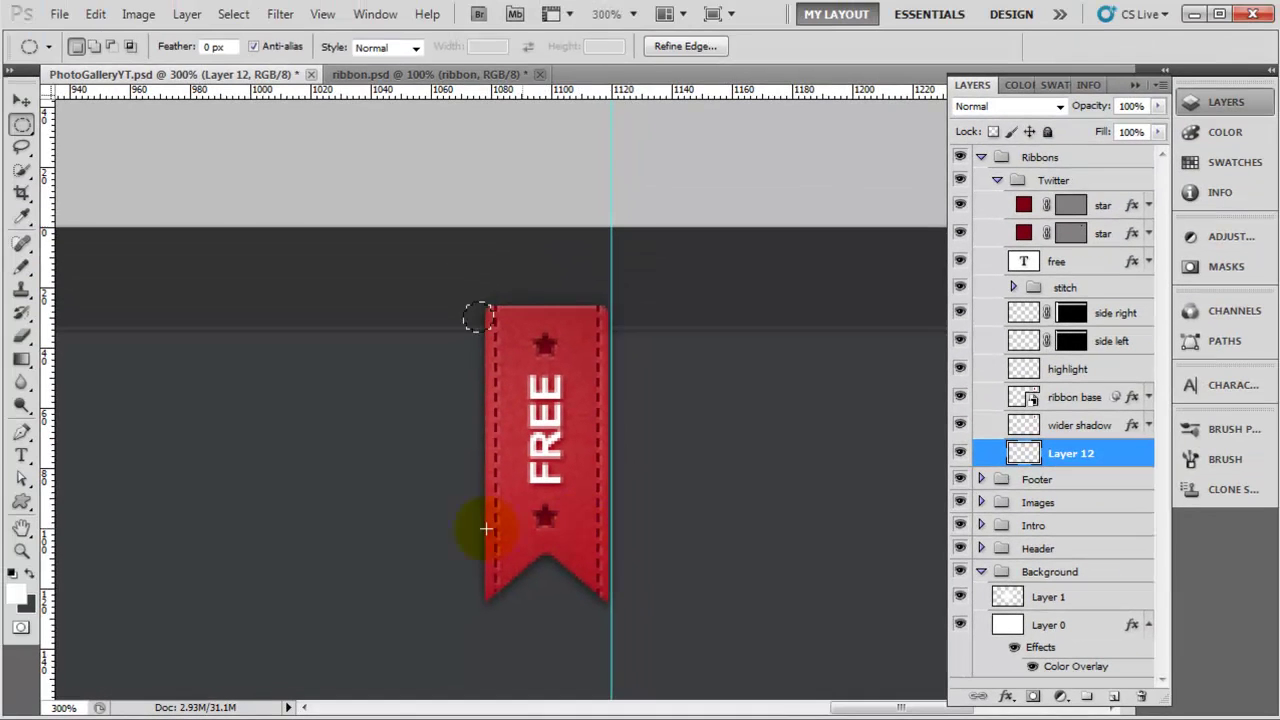
- Set the foreground colour to #44464a, fill the circular selection with it on the new layer, and deselect
{"action": "left_click", "coordinate": [22, 594]}
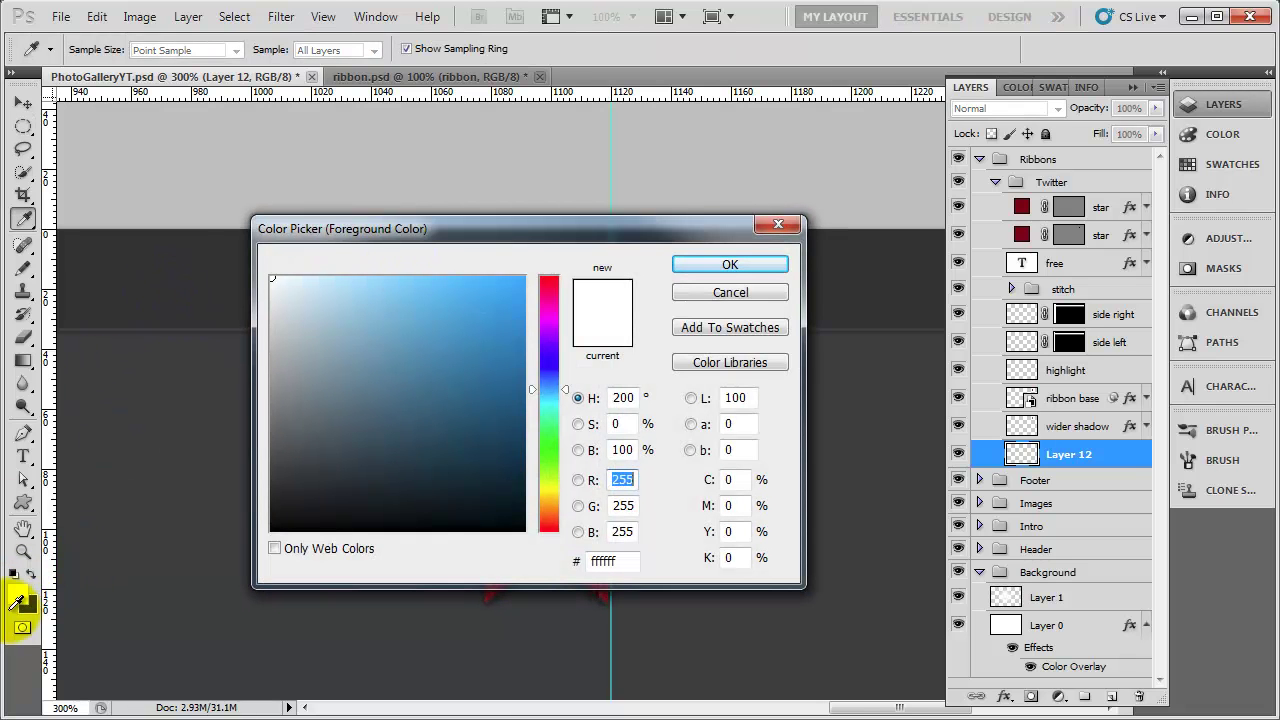
{"action": "left_click", "coordinate": [183, 265]}
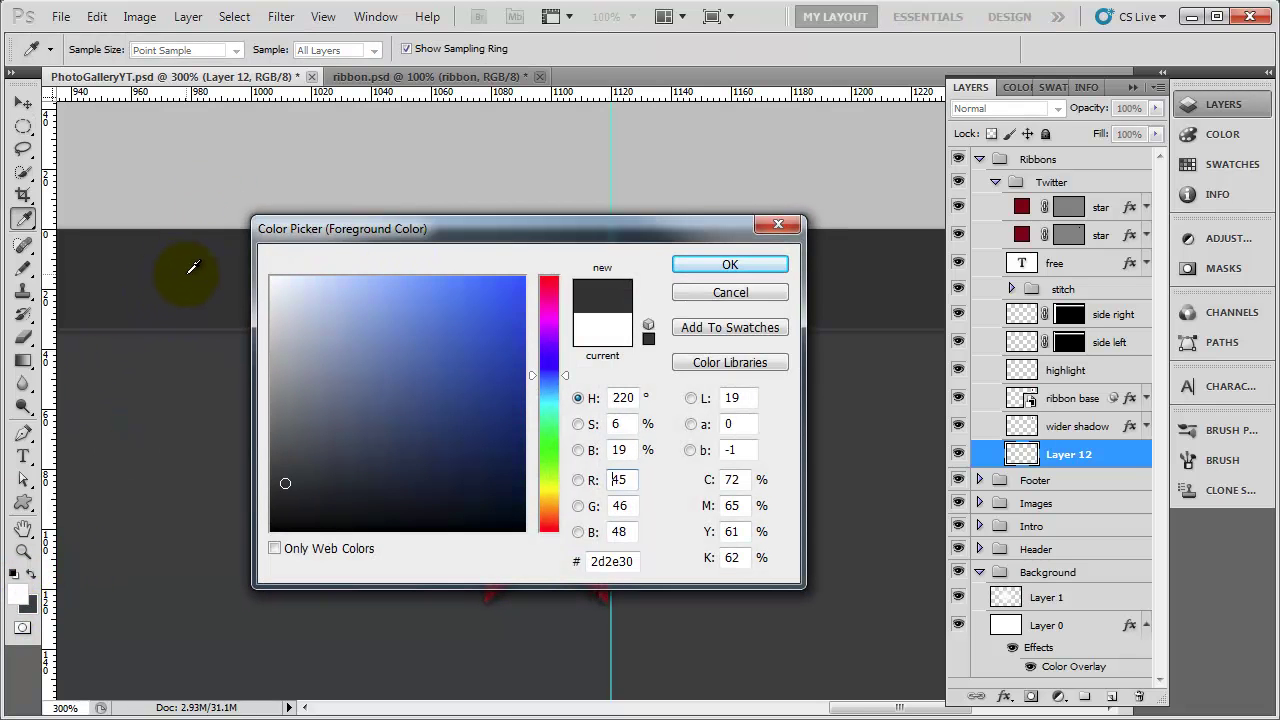
{"action": "left_click_drag", "start_coordinate": [500, 223], "coordinate": [981, 201]}
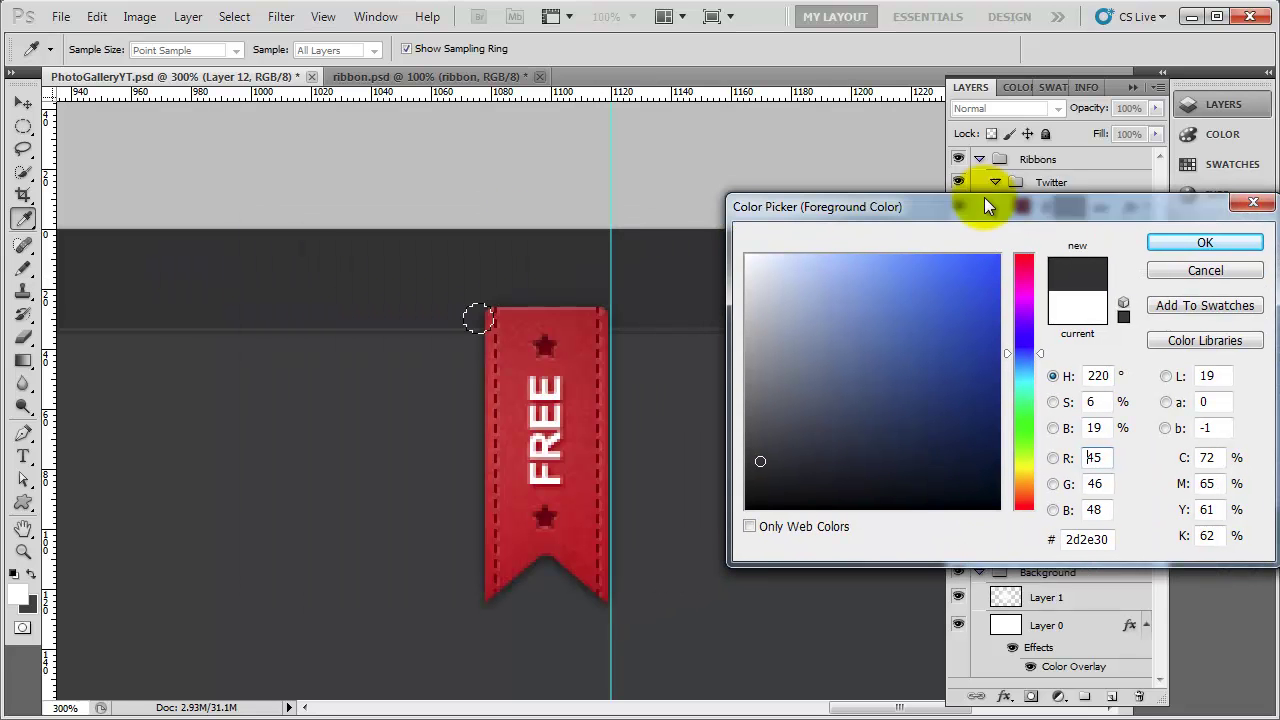
{"action": "left_click_drag", "start_coordinate": [777, 431], "coordinate": [770, 424]}
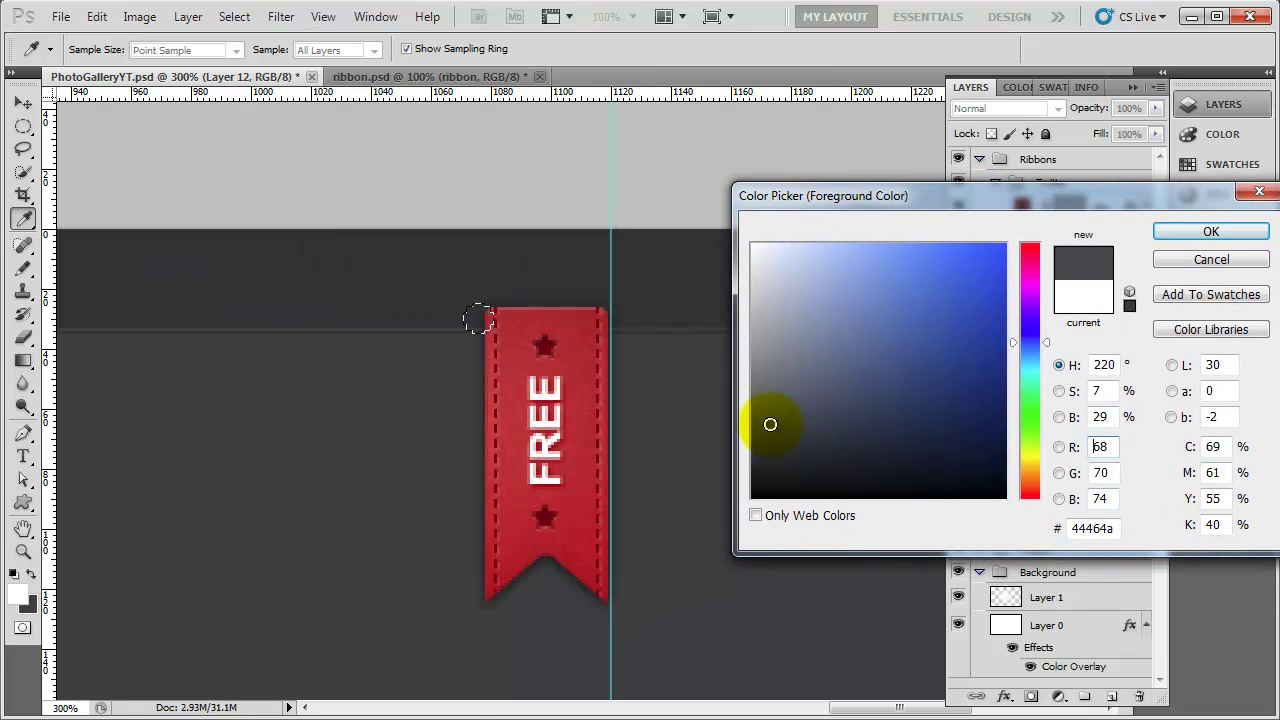
{"action": "left_click", "coordinate": [1171, 233]}
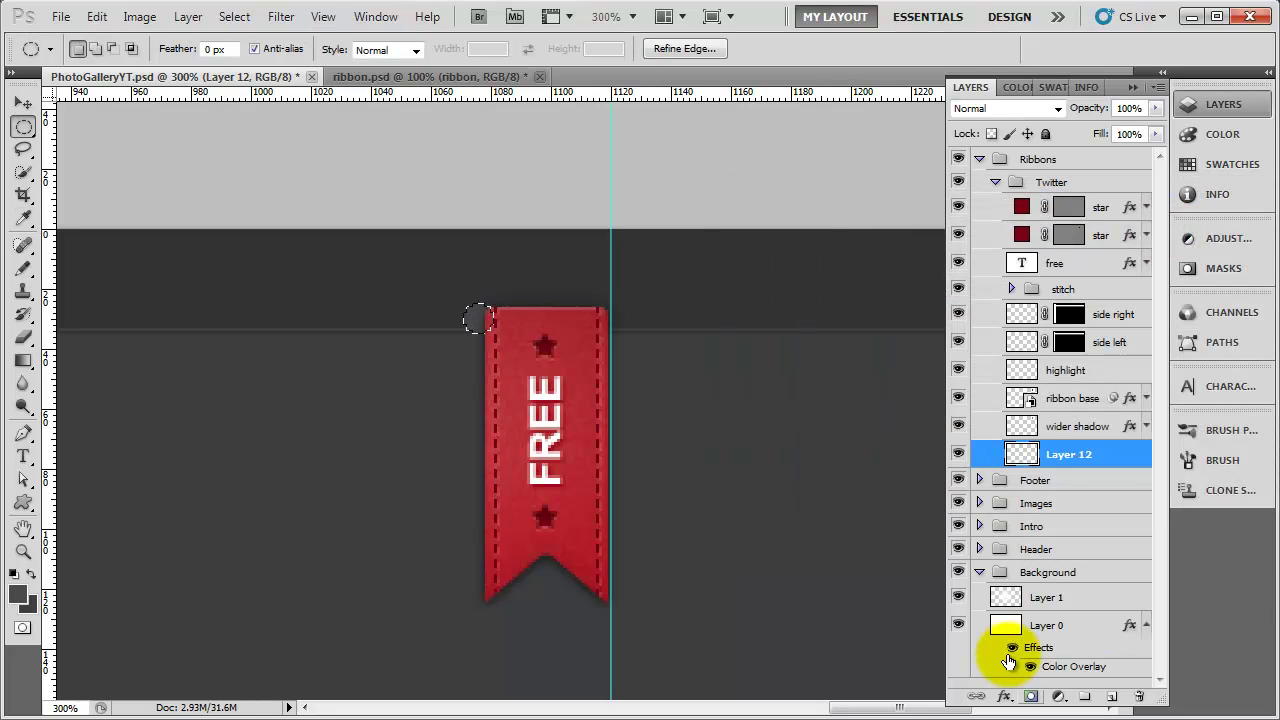
{"action": "key", "text": "ctrl+d"}
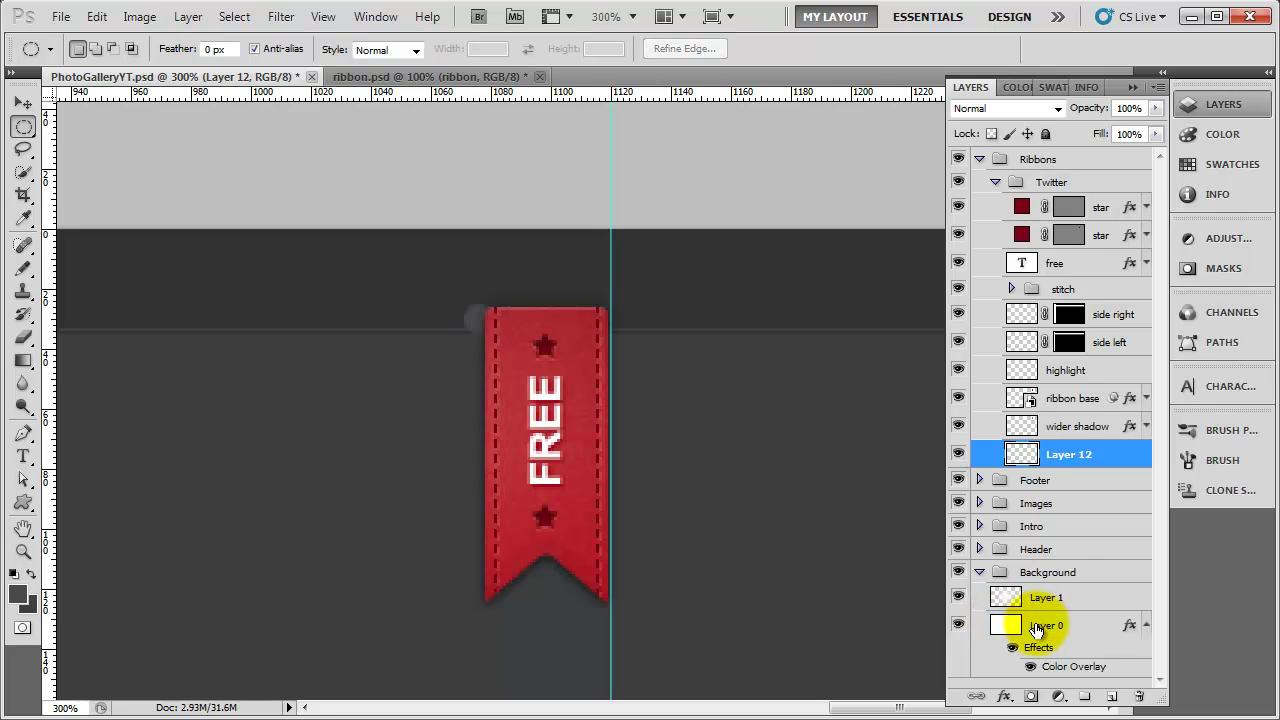
- Collapse the Twitter group and nudge it, with its grey circle, 1 px to the left
{"action": "left_click", "coordinate": [1045, 182]}
{"action": "left_click", "coordinate": [996, 183]}
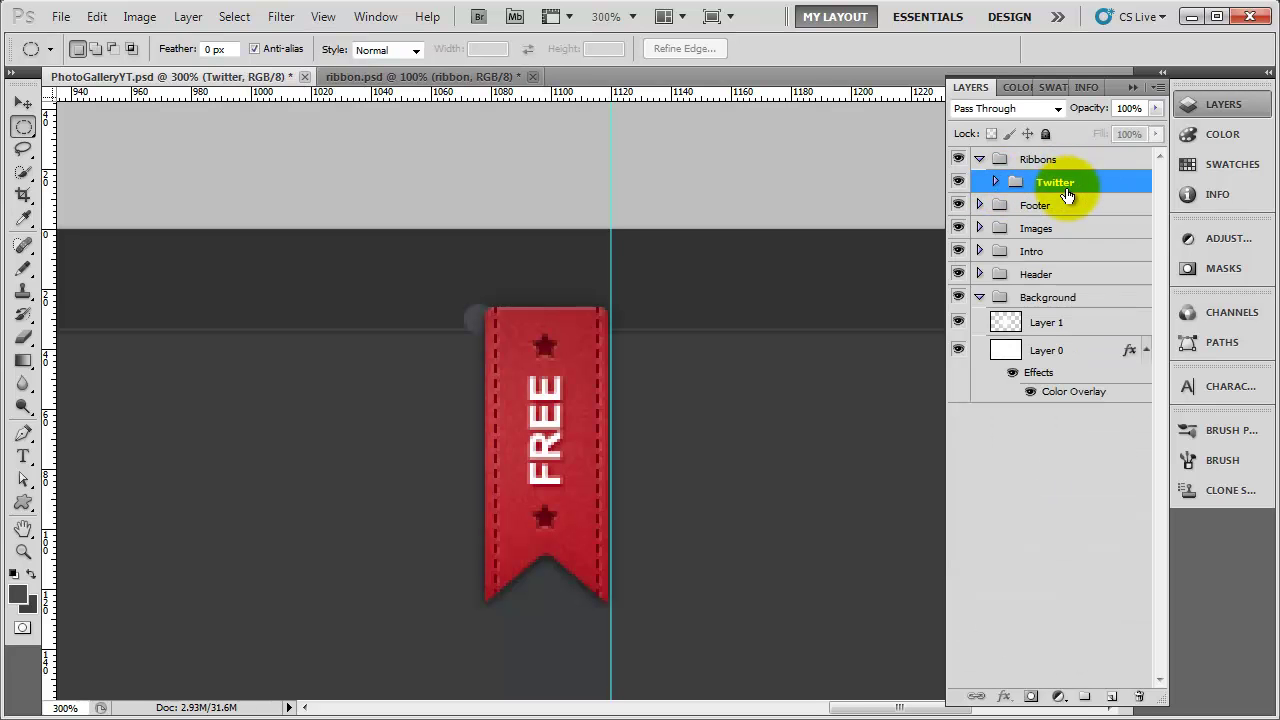
{"action": "key", "text": "v"}
{"action": "key", "text": "Left"}
{"action": "key", "text": "Left"}
{"action": "key", "text": "Right"}
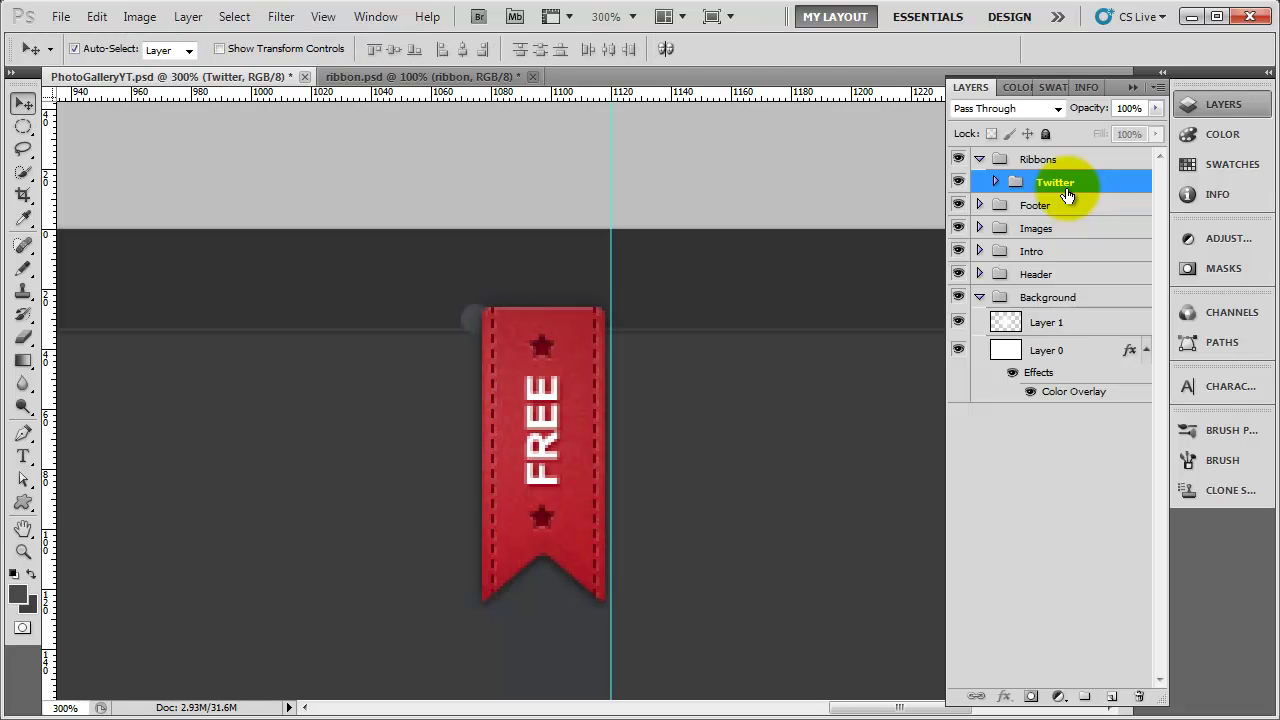
- Take the grey circle's layer out of the Twitter group and place it directly beneath the group
{"action": "left_click", "coordinate": [996, 185]}
{"action": "left_click", "coordinate": [1062, 456]}
{"action": "left_click_drag", "start_coordinate": [1062, 456], "coordinate": [1060, 162]}
{"action": "left_click", "coordinate": [996, 182]}
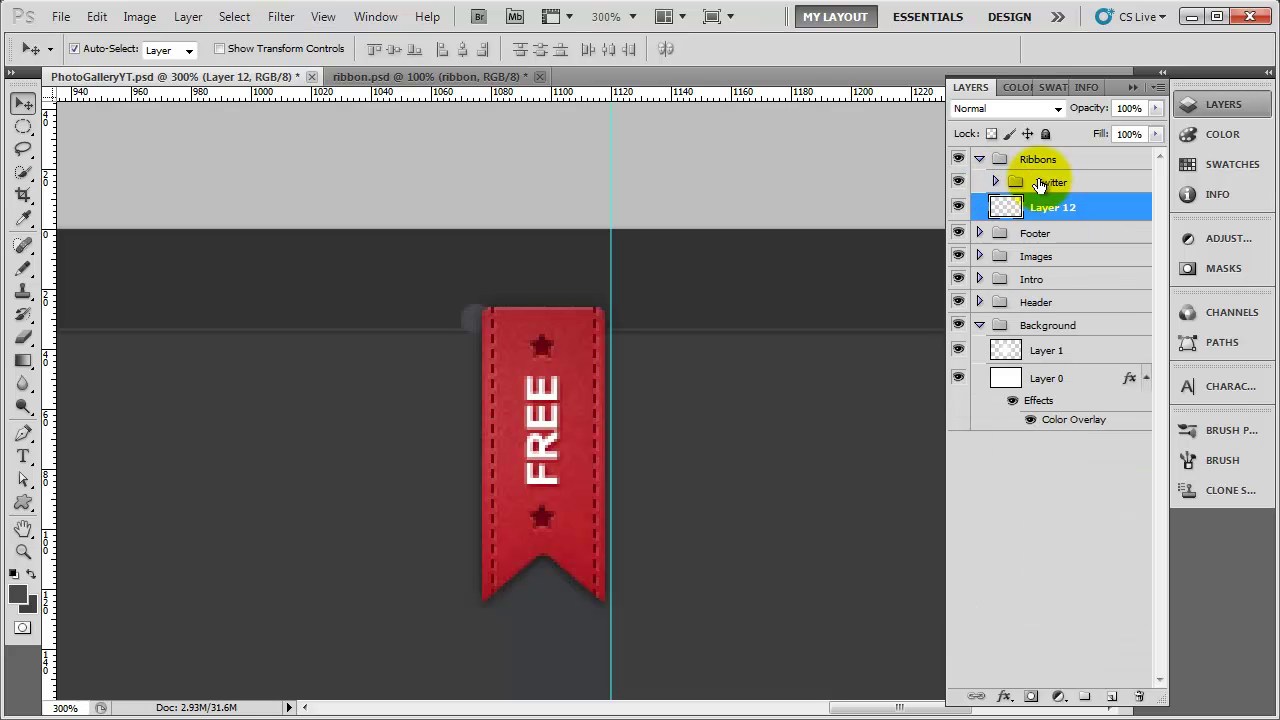
- Nudge the Twitter ribbon group 2 px to the left over the grey circle
{"action": "left_click", "coordinate": [1041, 185]}
{"action": "key", "text": "Left"}
{"action": "key", "text": "Left"}
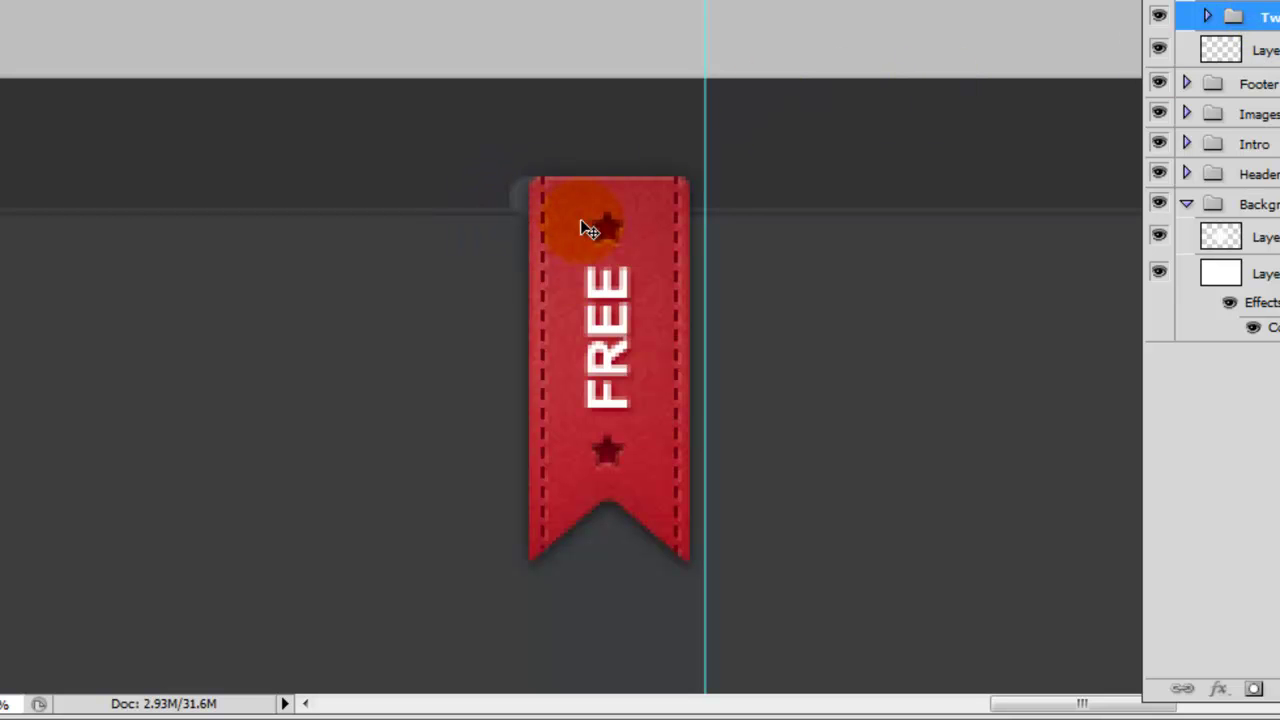
{"action": "scroll", "coordinate": [580, 219], "scroll_direction": "up", "scroll_amount": 3}
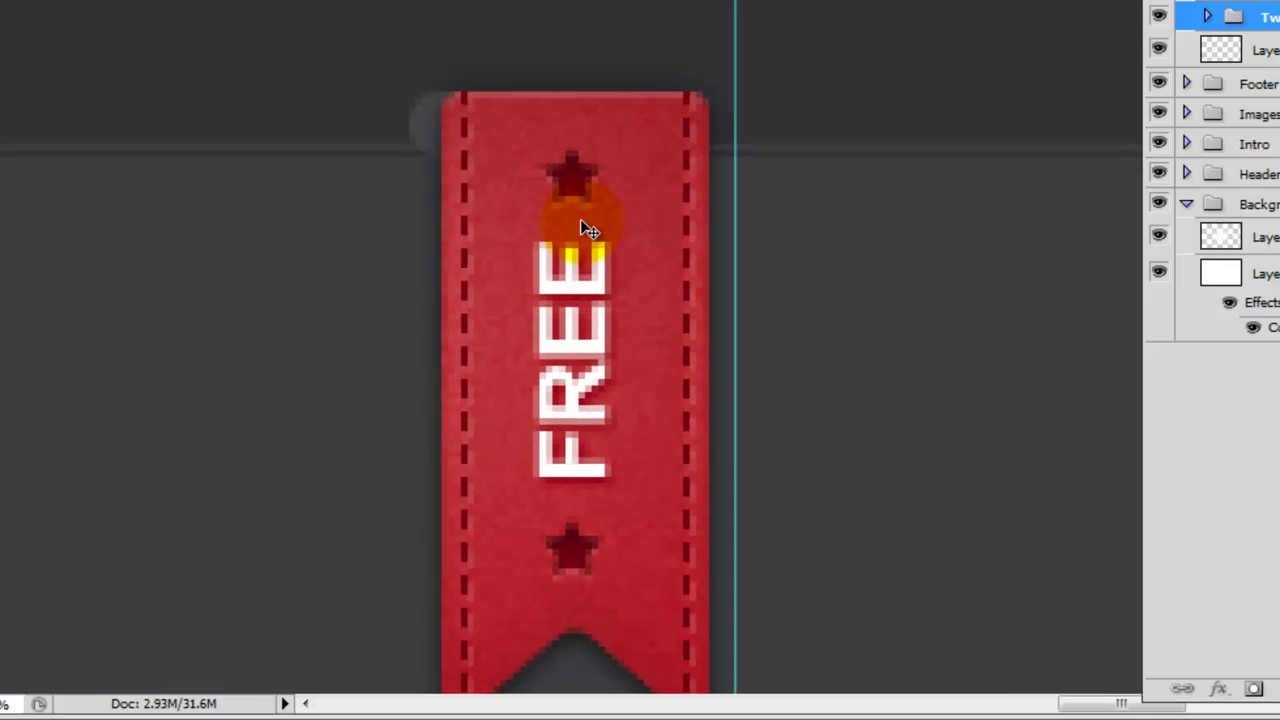
{"action": "left_click_drag", "start_coordinate": [582, 221], "coordinate": [631, 274]}
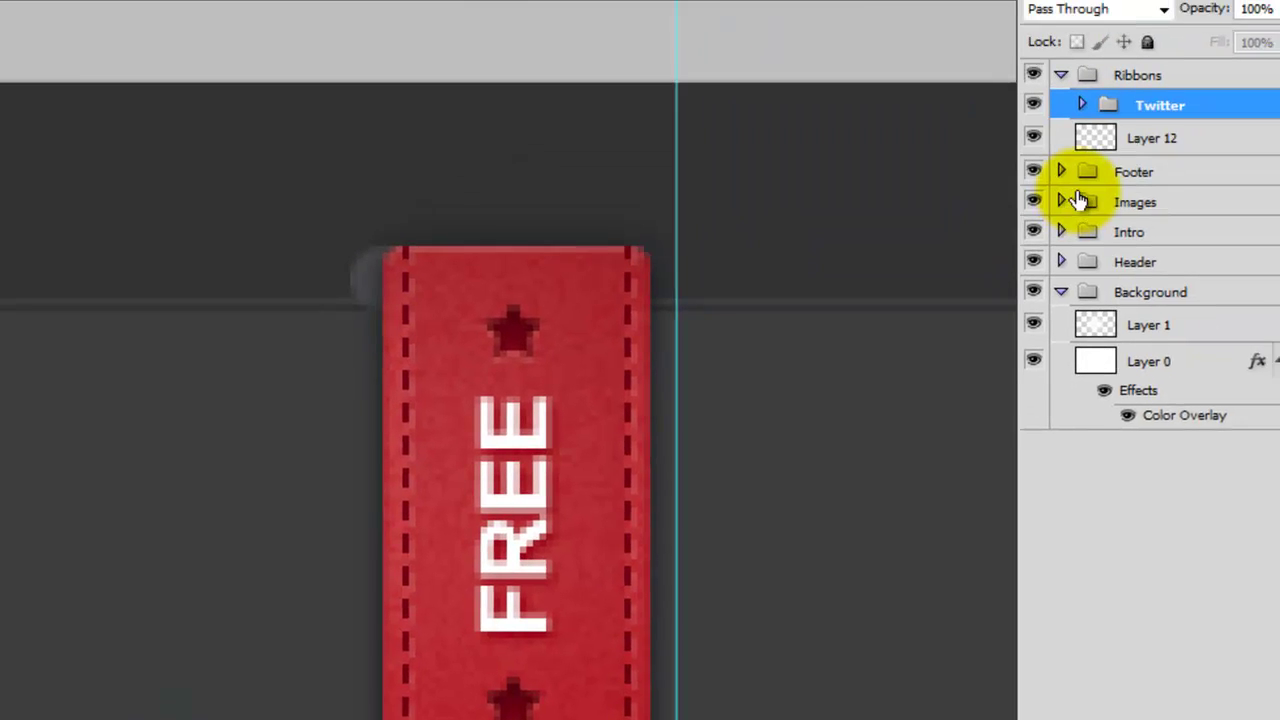
- Cut off the lower part of the grey circle with a rectangular selection and seat the remainder on the header's bottom line
{"action": "left_click", "coordinate": [1262, 50]}
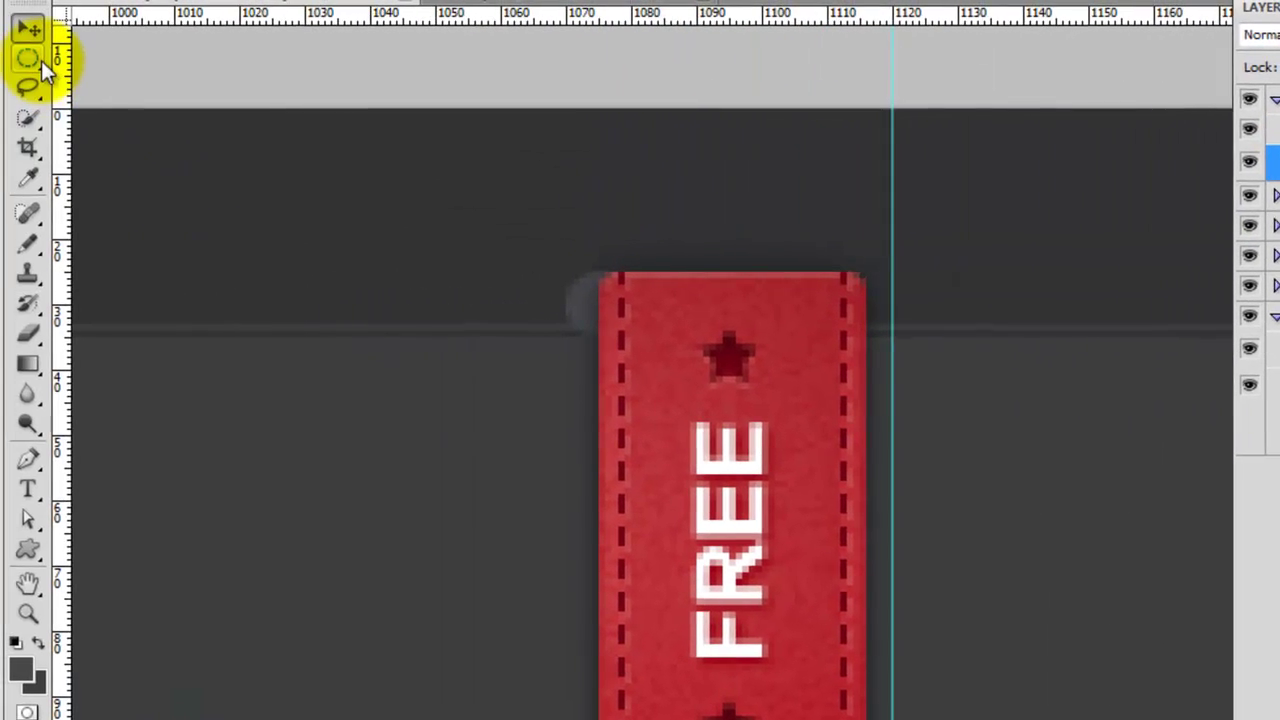
{"action": "left_click_drag", "start_coordinate": [33, 59], "coordinate": [109, 55]}
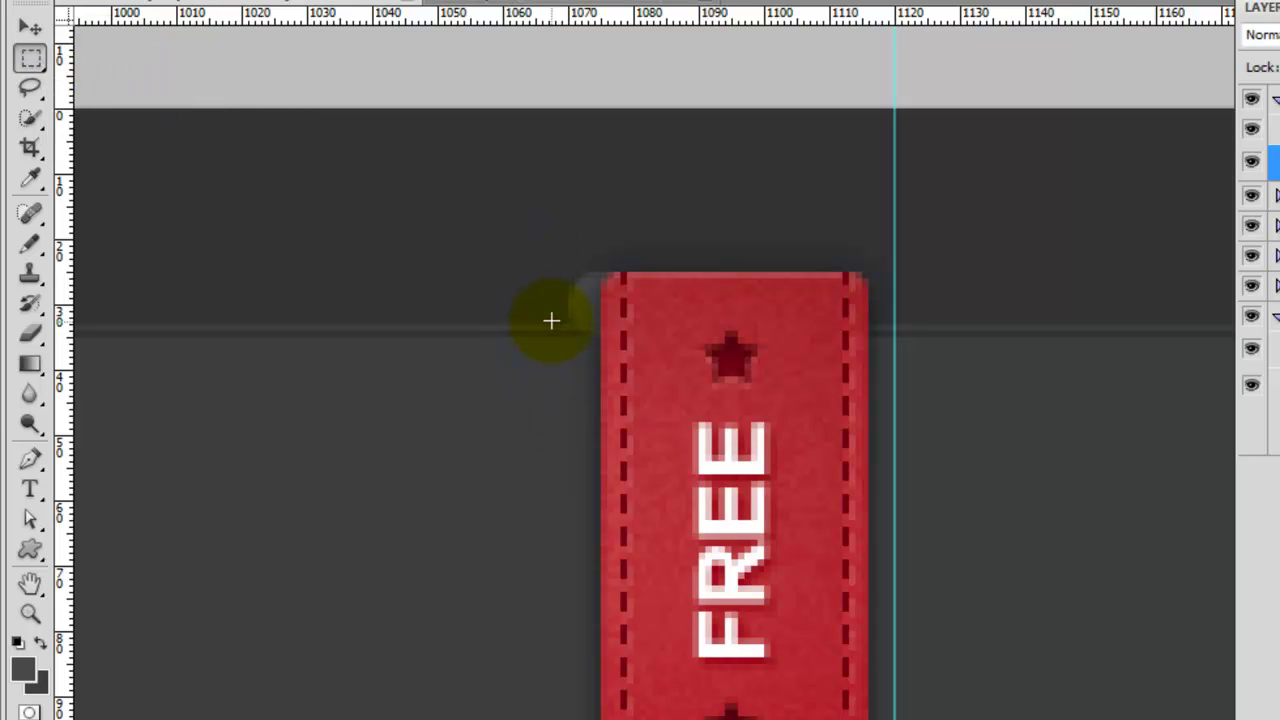
{"action": "left_click_drag", "start_coordinate": [551, 320], "coordinate": [688, 340]}
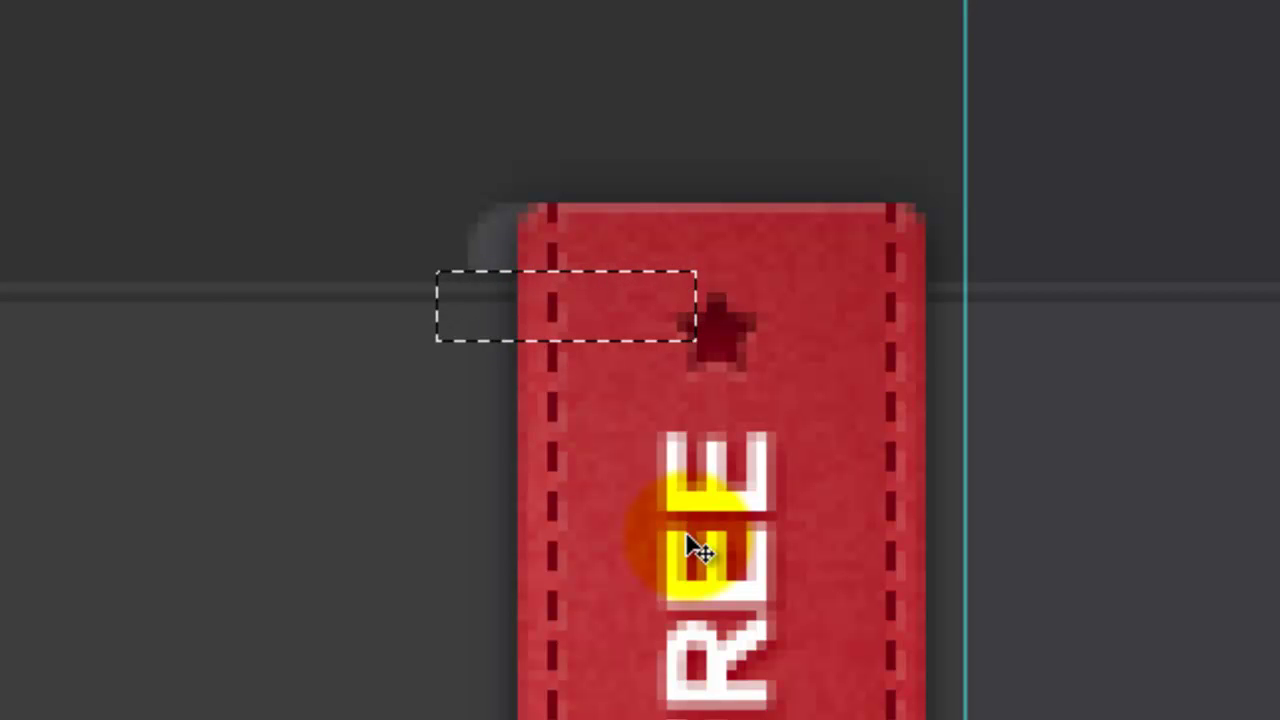
{"action": "key", "text": "ctrl+d"}
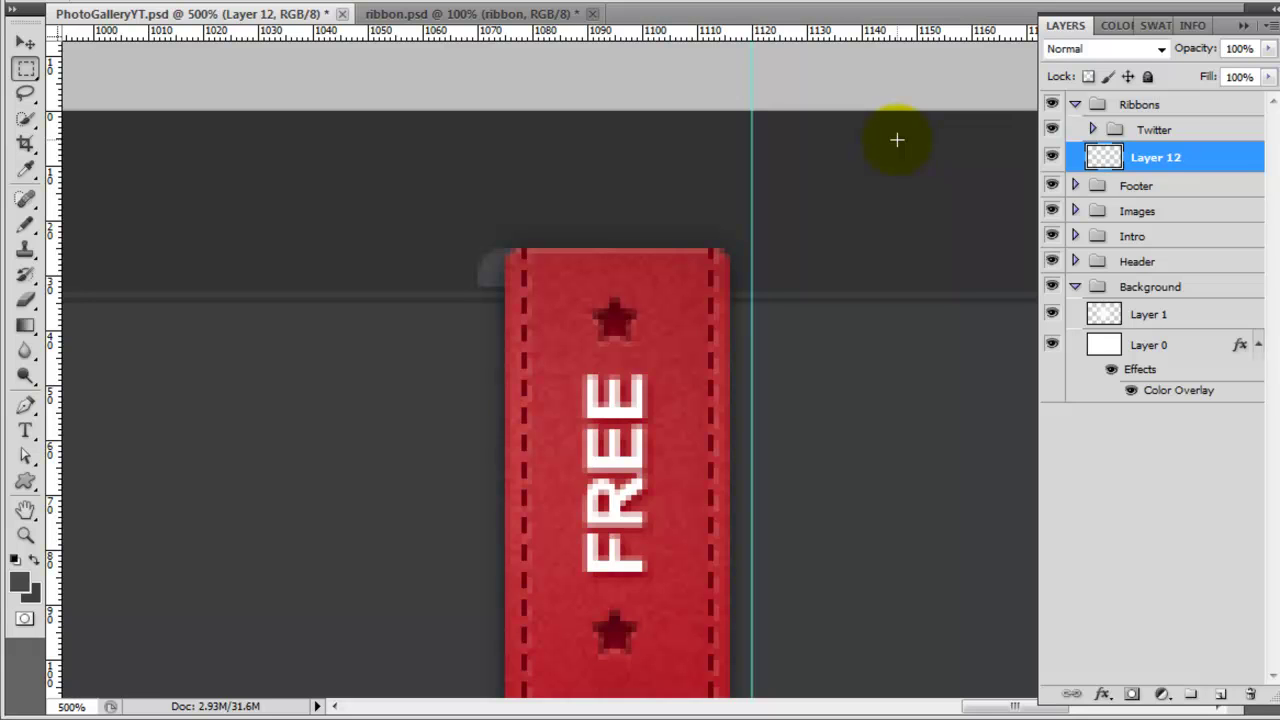
{"action": "key", "text": "v"}
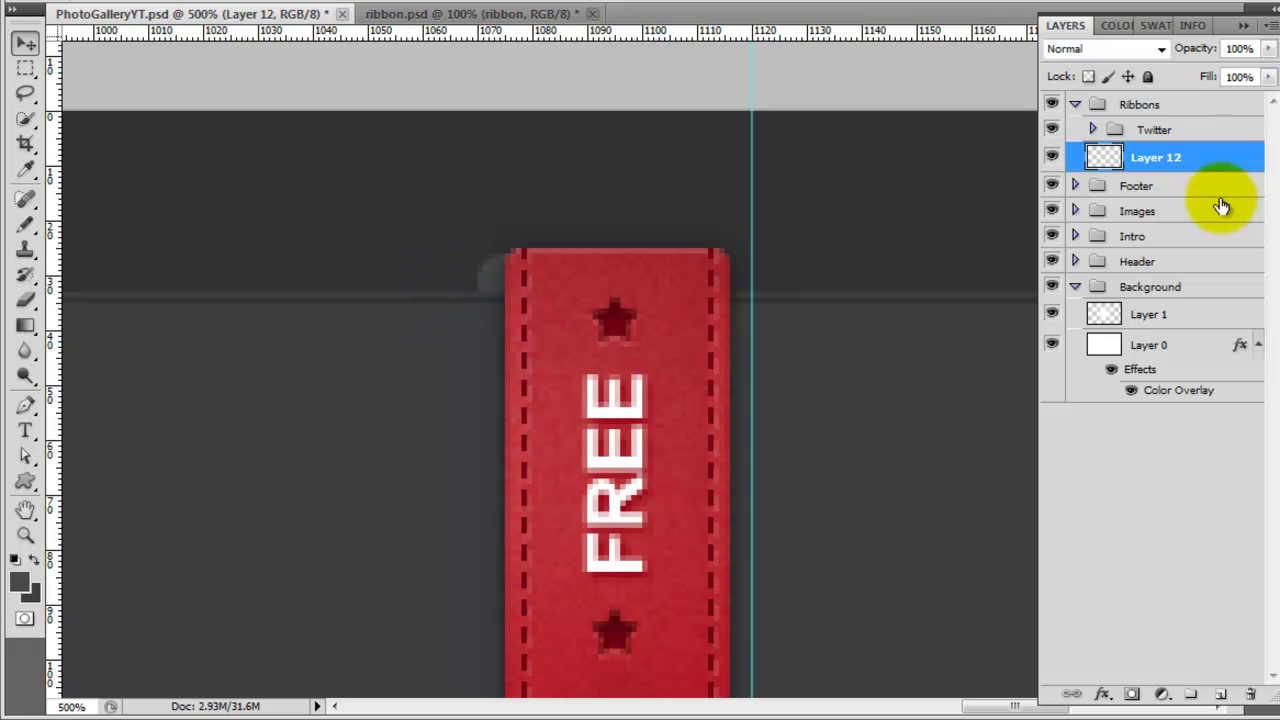
- Nudge the Twitter ribbon group 1 px down and 1 px to the left
{"action": "left_click", "coordinate": [1195, 133]}
{"action": "key", "text": "Down"}
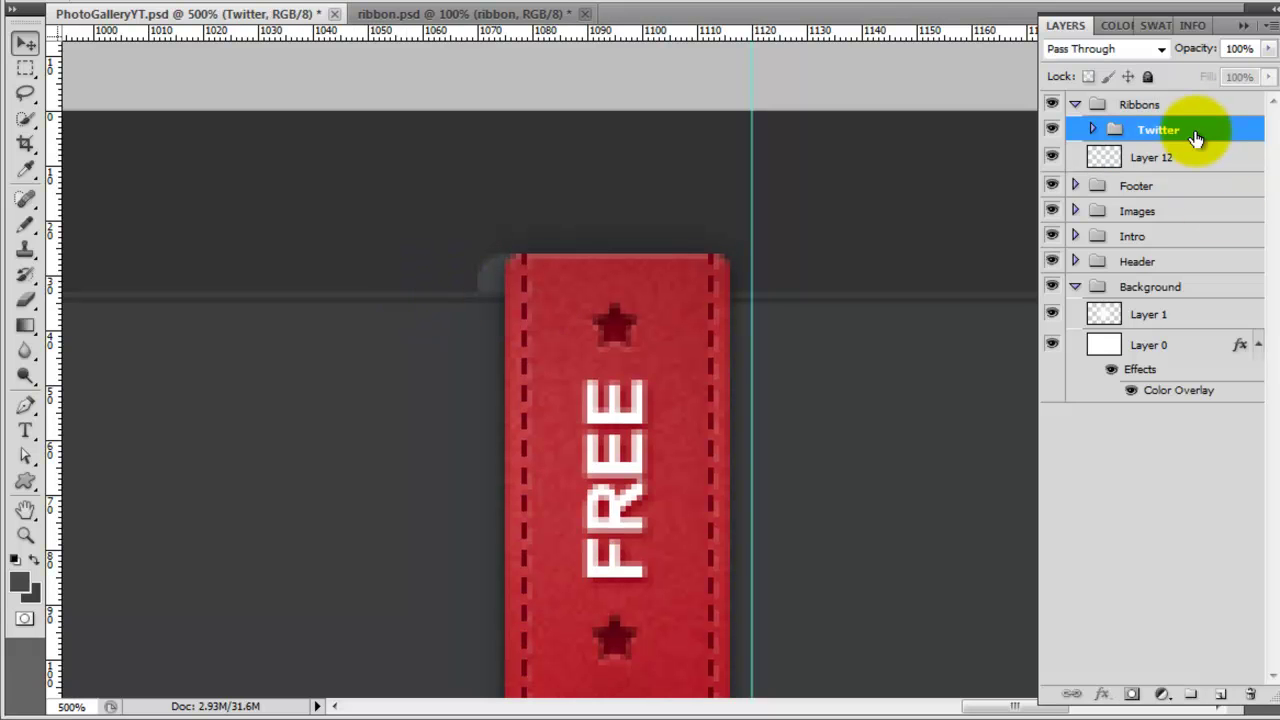
{"action": "key", "text": "Left"}
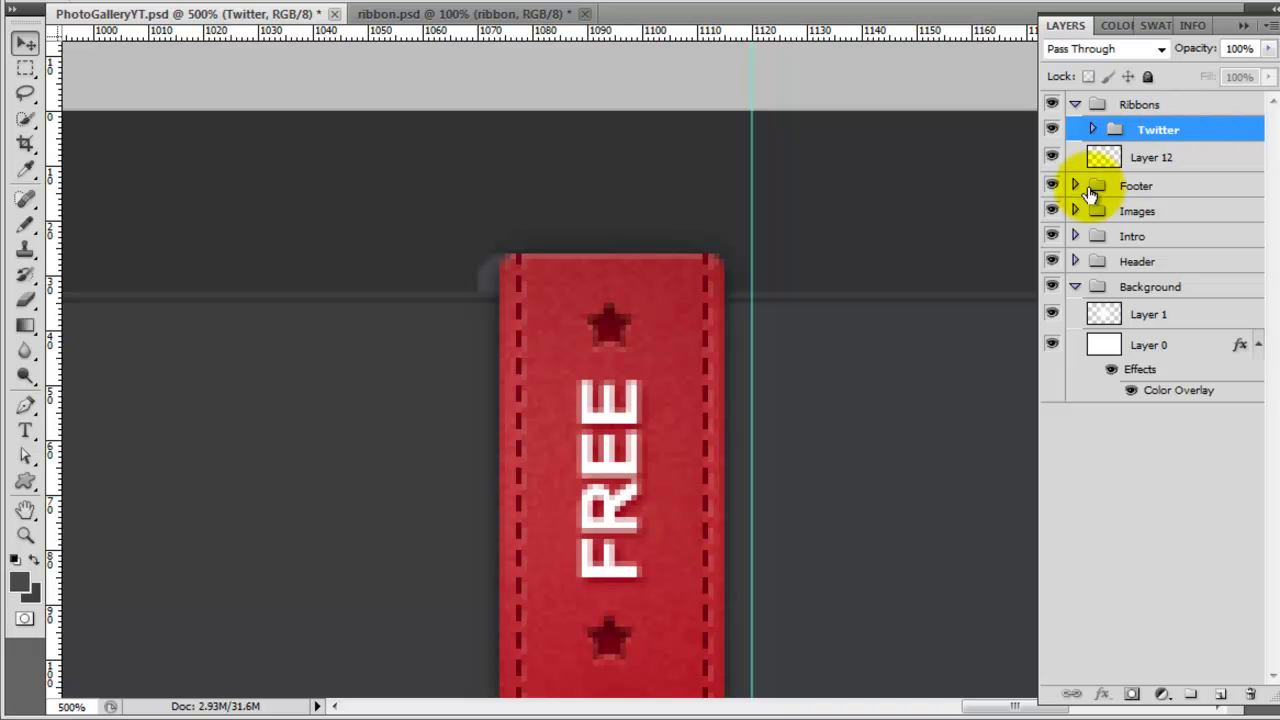
- Duplicate the trimmed grey circle layer and shift the copy about 40 px right, so its outer edge meets the guide
{"action": "left_click", "coordinate": [1165, 158]}
{"action": "left_click_drag", "start_coordinate": [1246, 157], "coordinate": [1221, 693]}
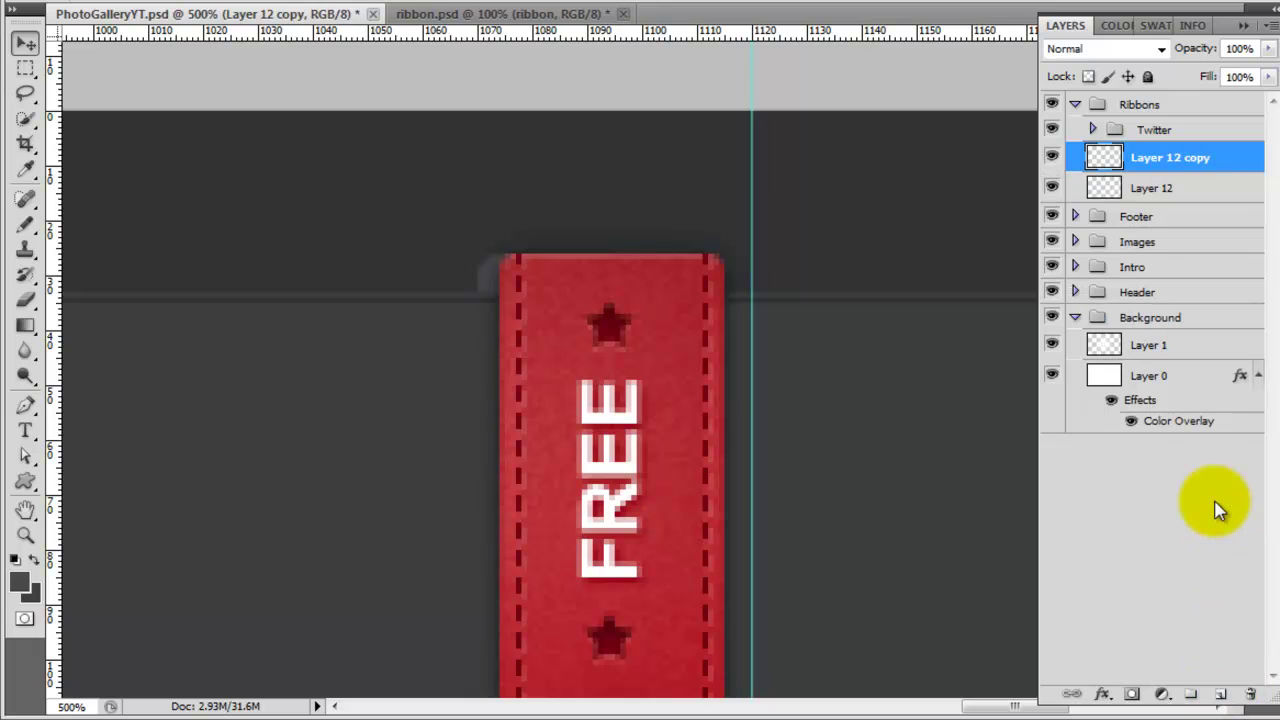
{"action": "key", "text": "shift+Right"}
{"action": "key", "text": "shift+Right"}
{"action": "key", "text": "shift+Right"}
{"action": "key", "text": "shift+Right"}
{"action": "key", "text": "shift+Right"}
{"action": "key", "text": "shift+Right"}
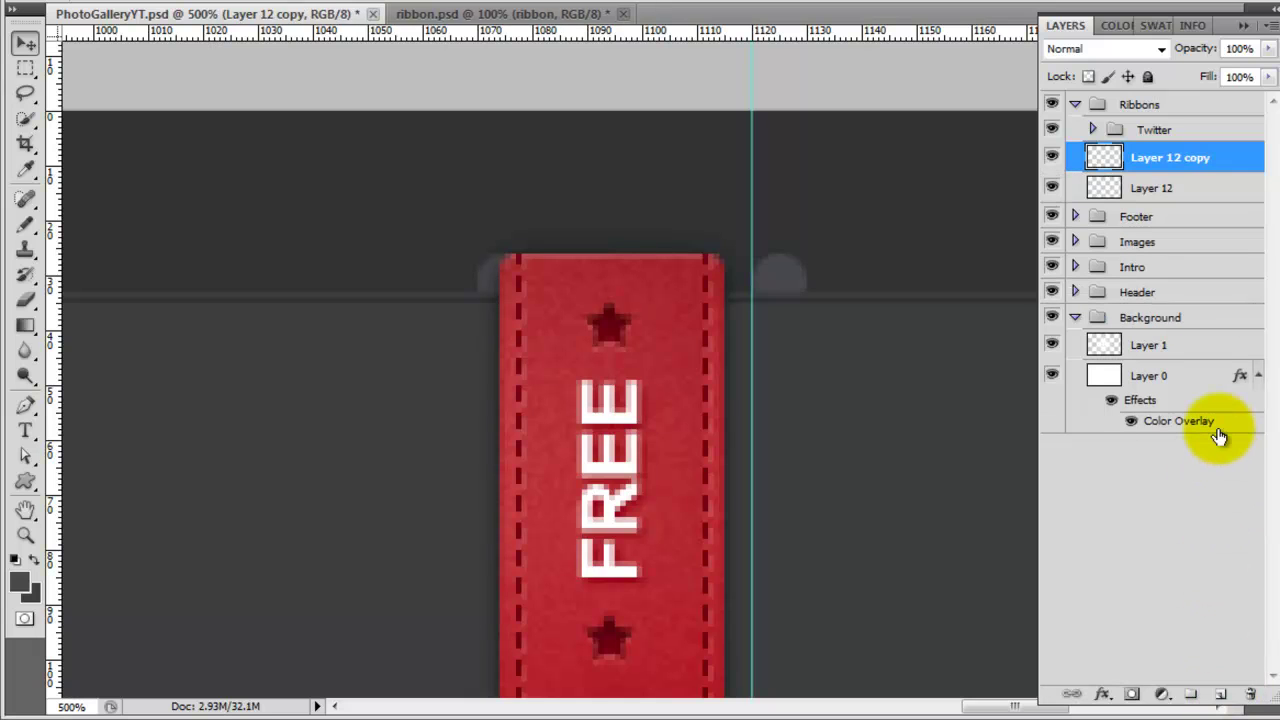
{"action": "key", "text": "shift+Left"}
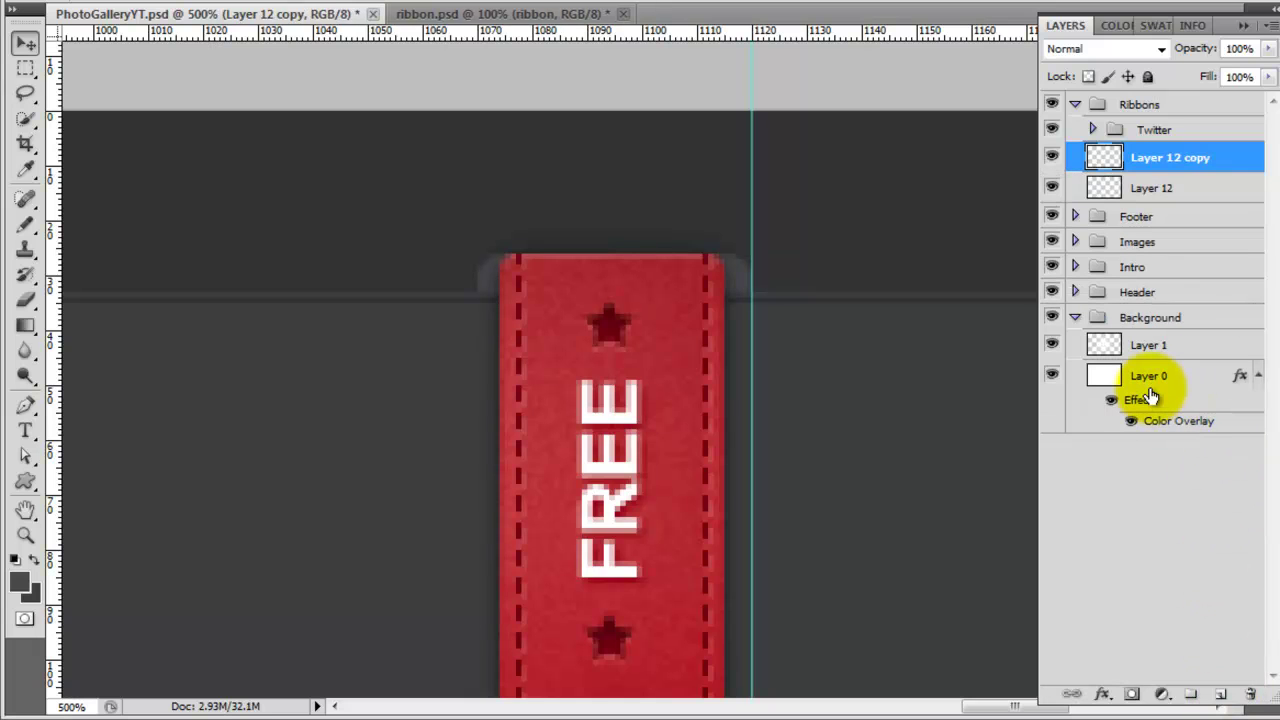
- Hide the guides and save the document
{"action": "key", "text": "ctrl+semicolon"}
{"action": "key", "text": "ctrl+s"}
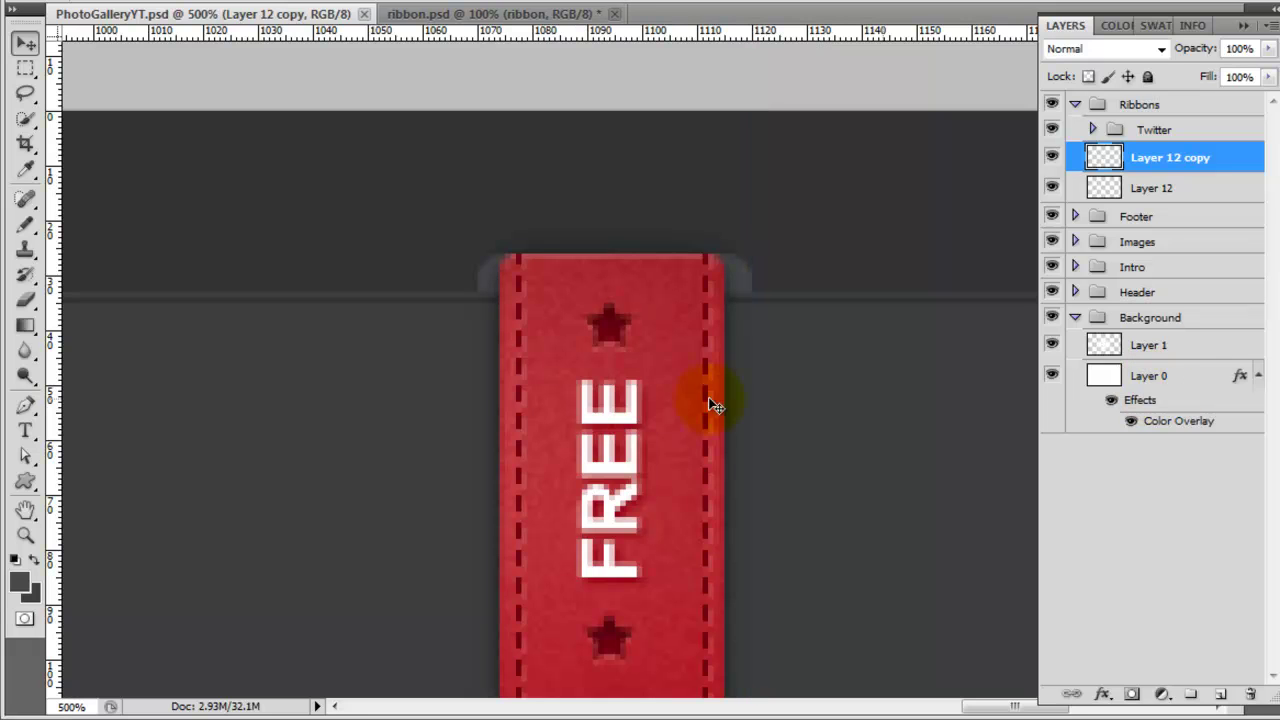
{"action": "key", "text": "ctrl+minus"}
{"action": "key", "text": "ctrl+minus"}
{"action": "key", "text": "ctrl+minus"}
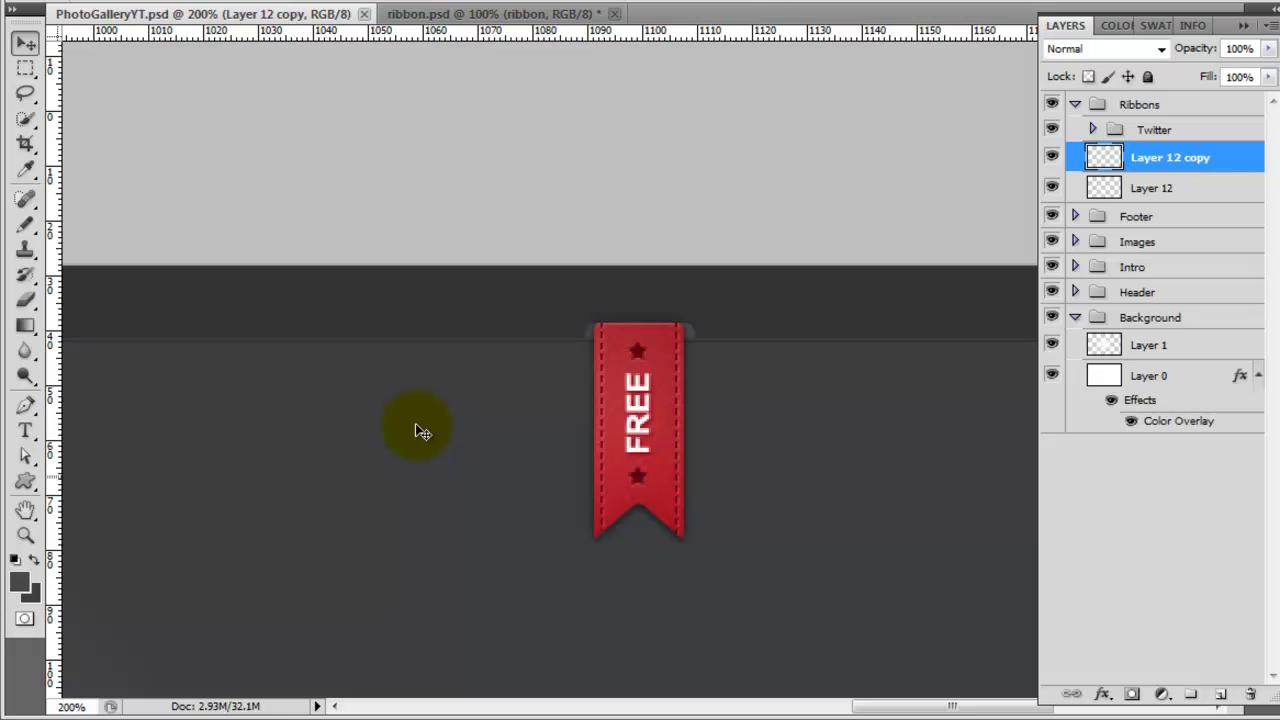
{"action": "key", "text": "ctrl+plus"}
{"action": "key", "text": "ctrl+plus"}
{"action": "key", "text": "ctrl+plus"}
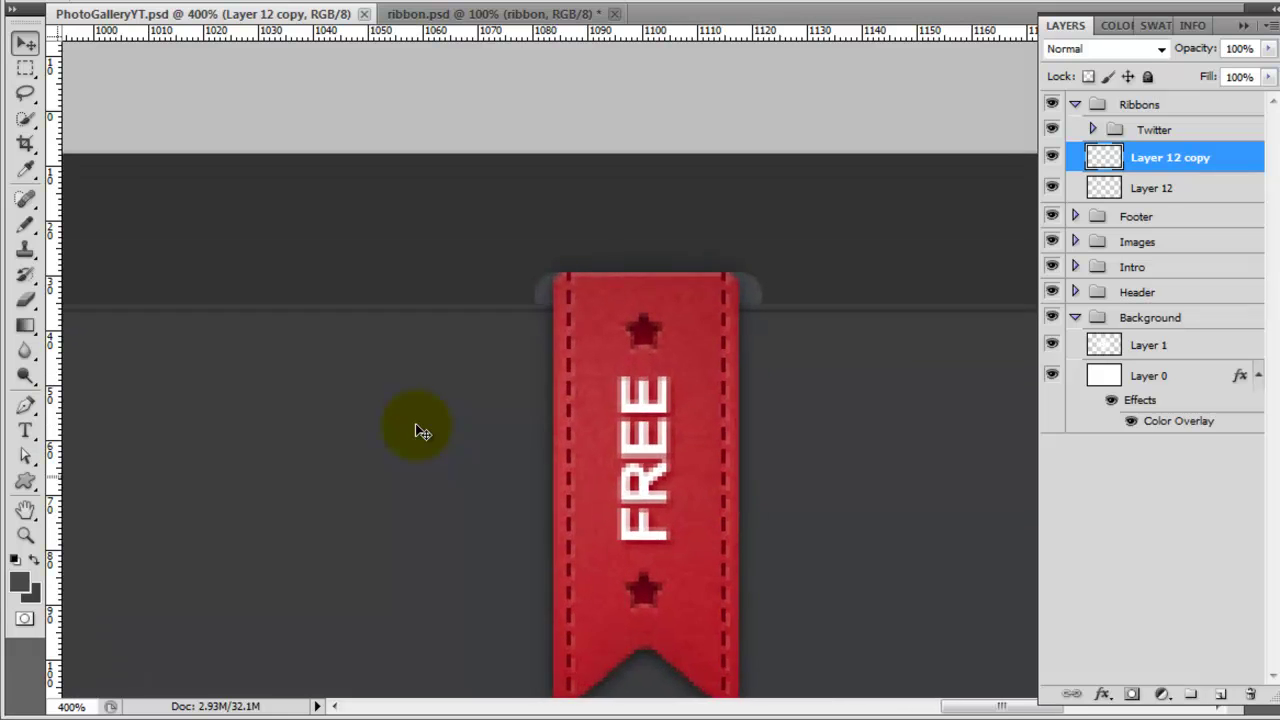
- Add a Color Overlay of #652121 to Layer 12 copy, the fold shape behind the ribbon's right corner
{"action": "left_click", "coordinate": [646, 297]}
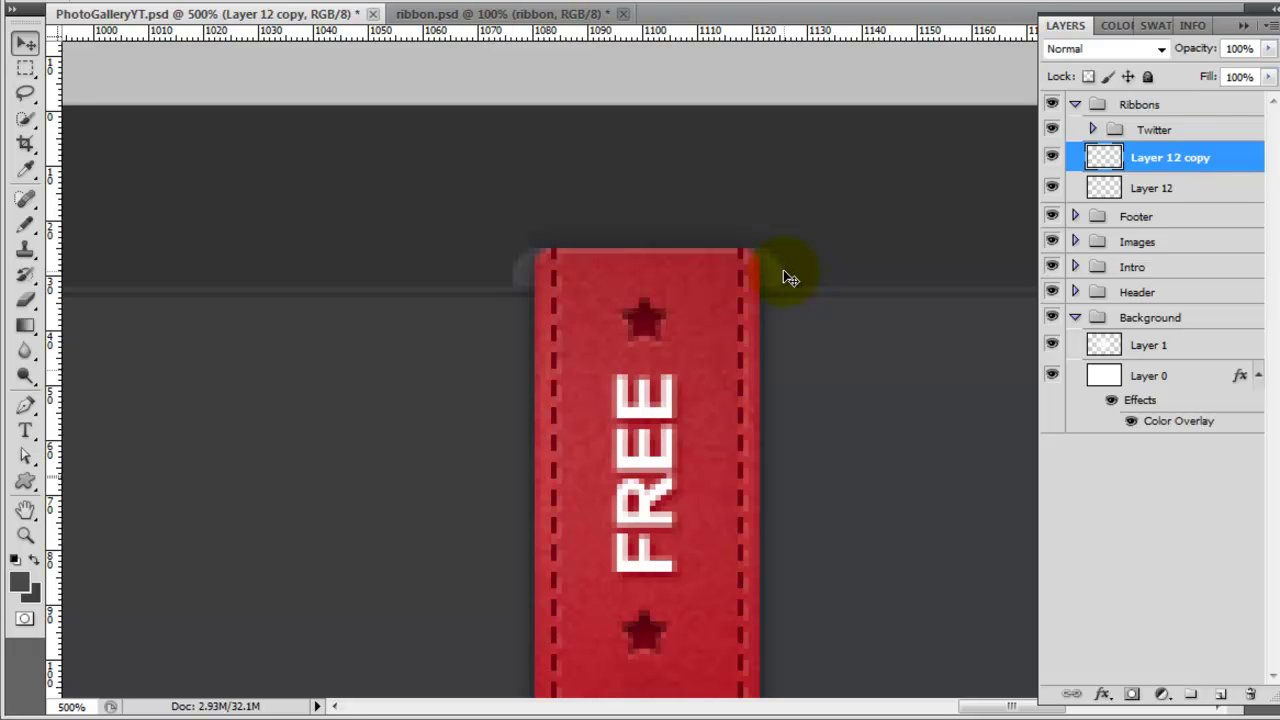
{"action": "double_click", "coordinate": [1236, 163]}
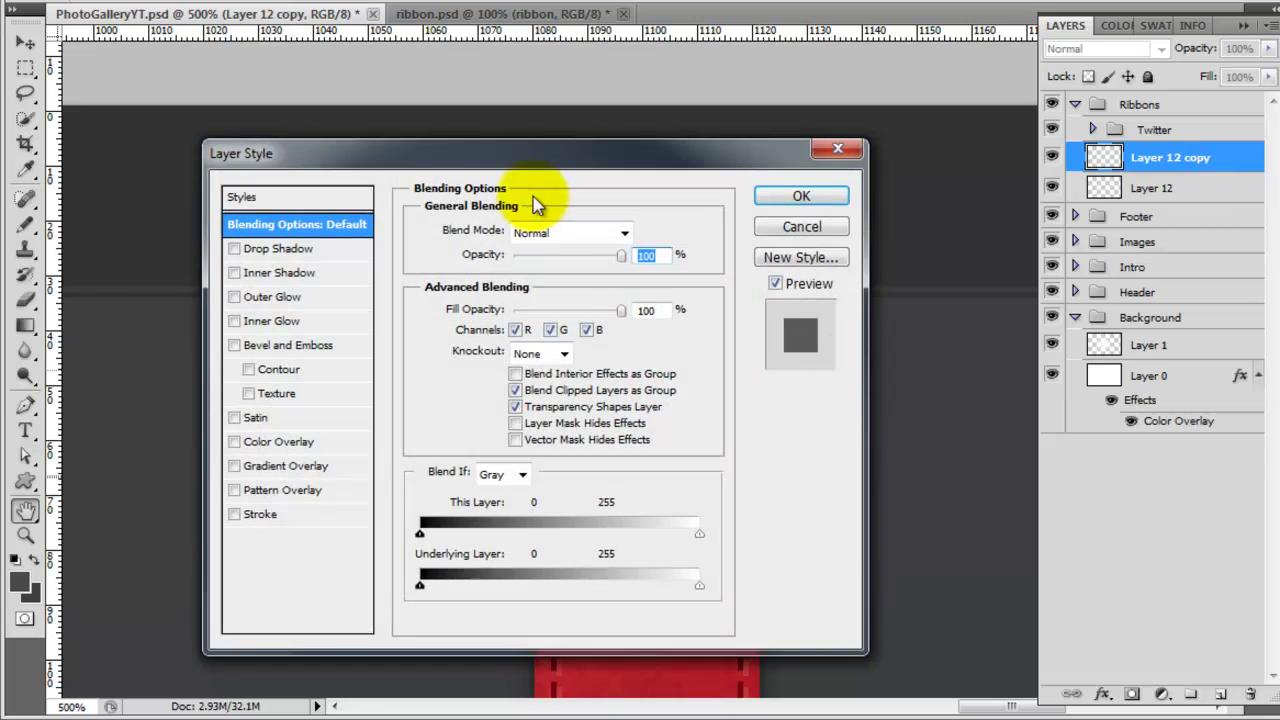
{"action": "left_click_drag", "start_coordinate": [639, 150], "coordinate": [1276, 94]}
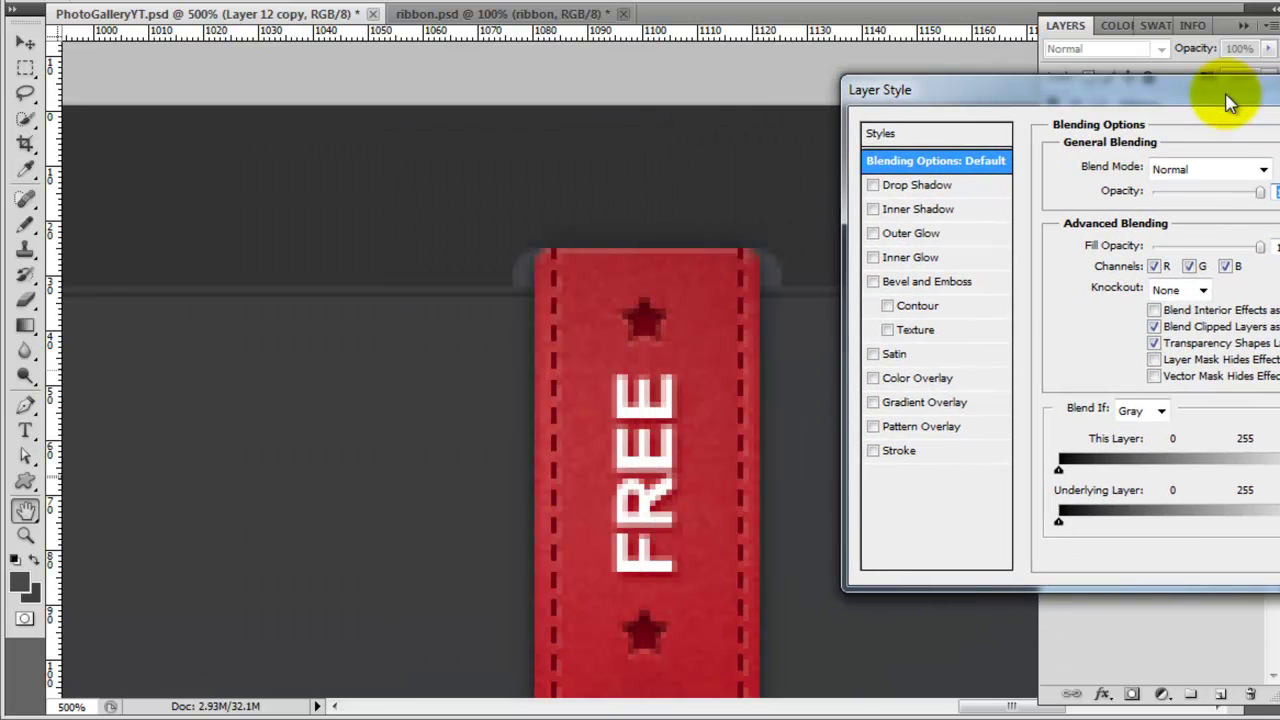
{"action": "left_click", "coordinate": [946, 380]}
{"action": "left_click", "coordinate": [1265, 170]}
{"action": "left_click_drag", "start_coordinate": [985, 150], "coordinate": [1083, 109]}
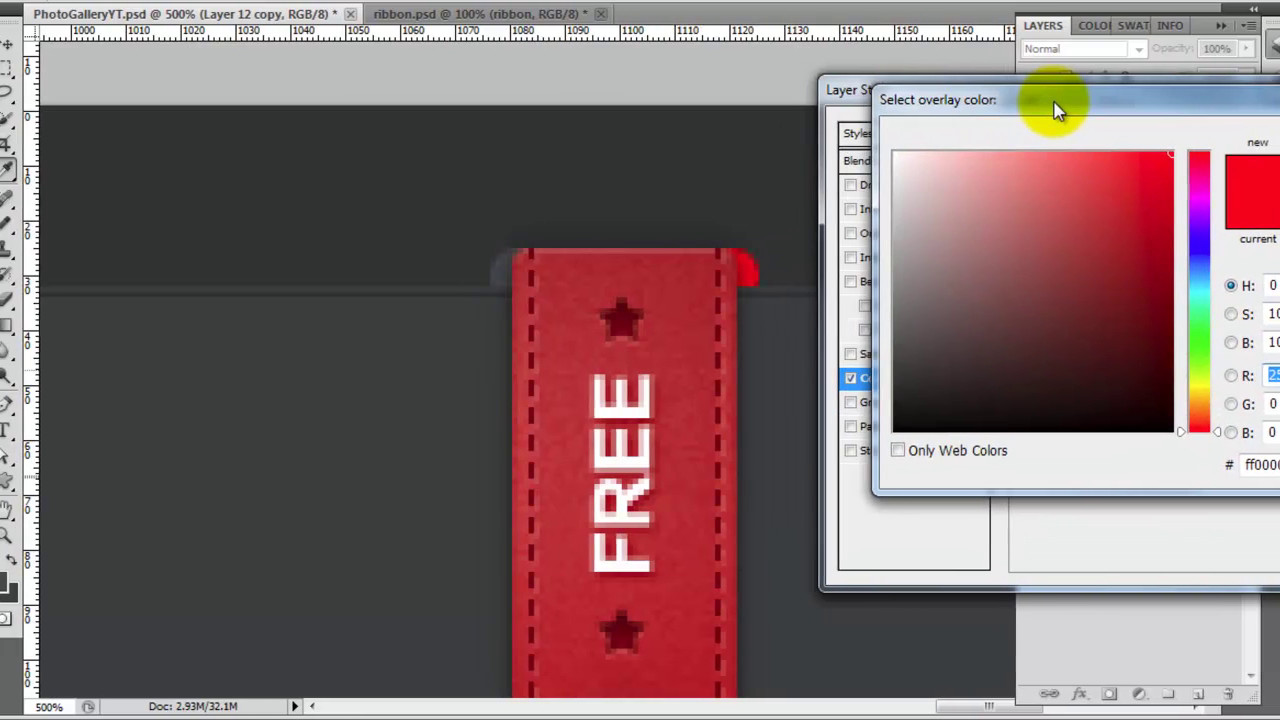
{"action": "left_click", "coordinate": [1142, 317]}
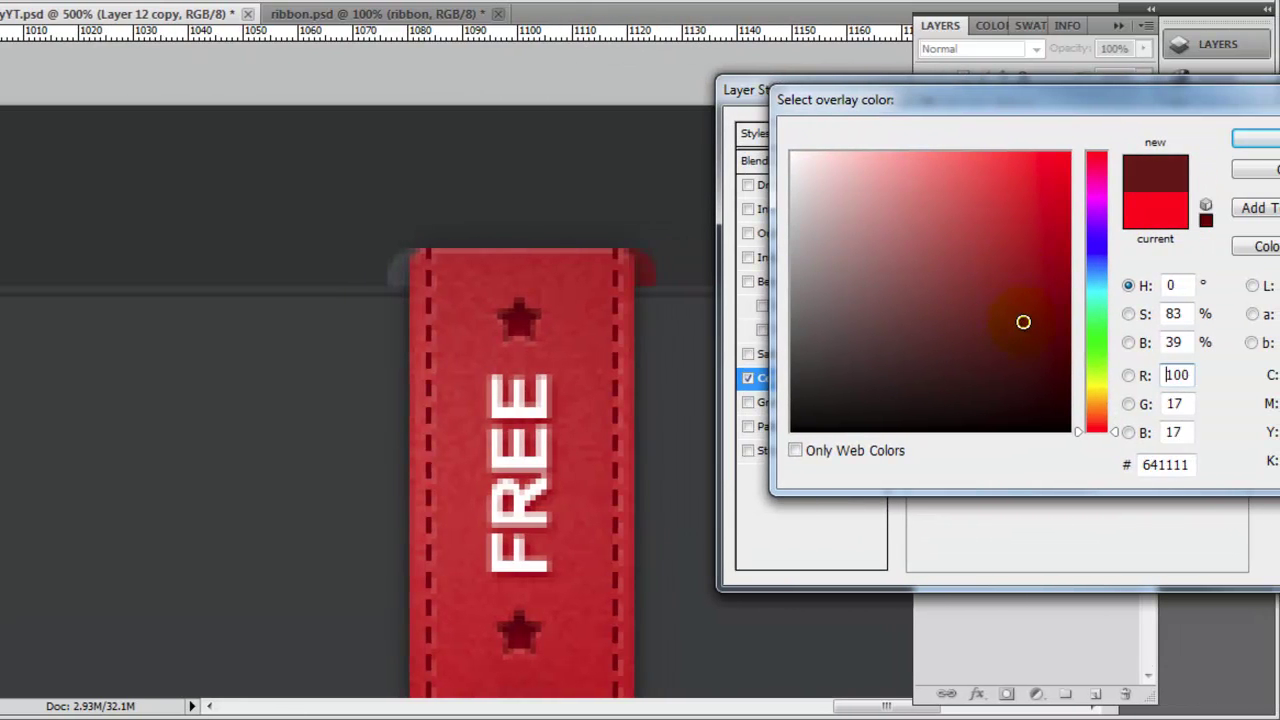
{"action": "mouse_move", "coordinate": [1023, 322]}
{"action": "left_mouse_down"}
{"action": "mouse_move", "coordinate": [997, 344]}
{"action": "mouse_move", "coordinate": [978, 321]}
{"action": "left_mouse_up"}
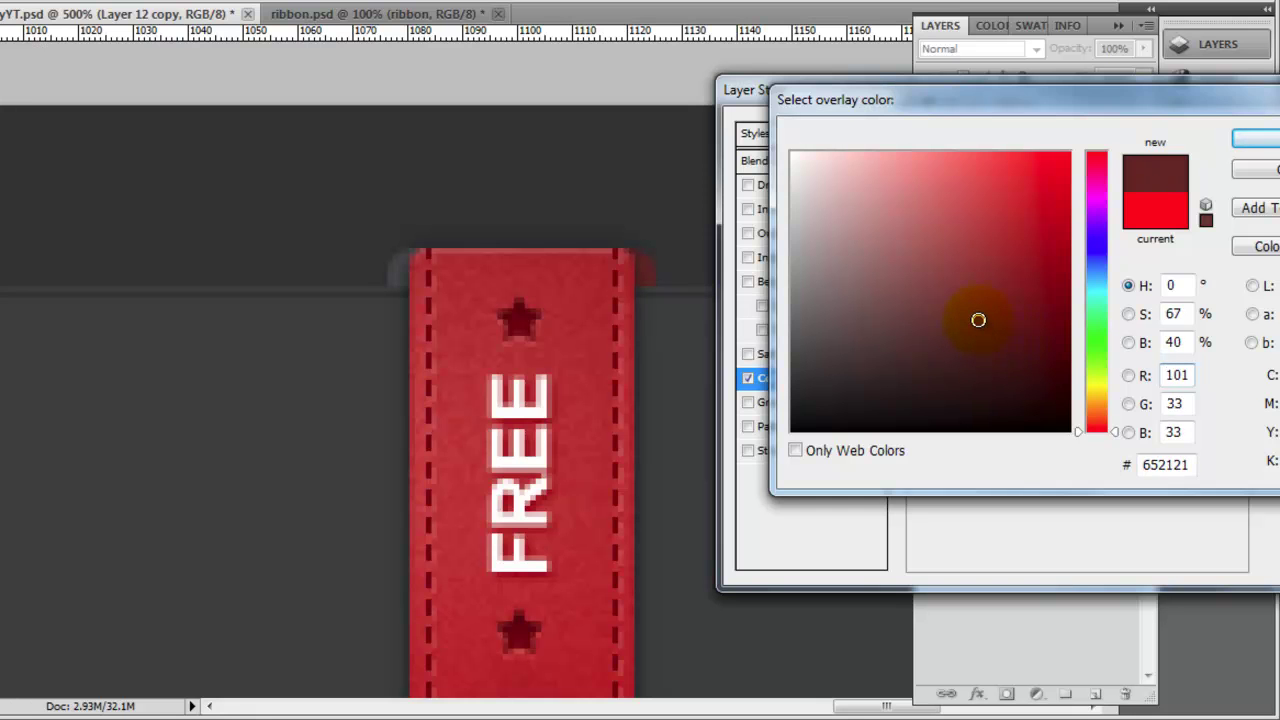
{"action": "left_click", "coordinate": [1160, 466]}
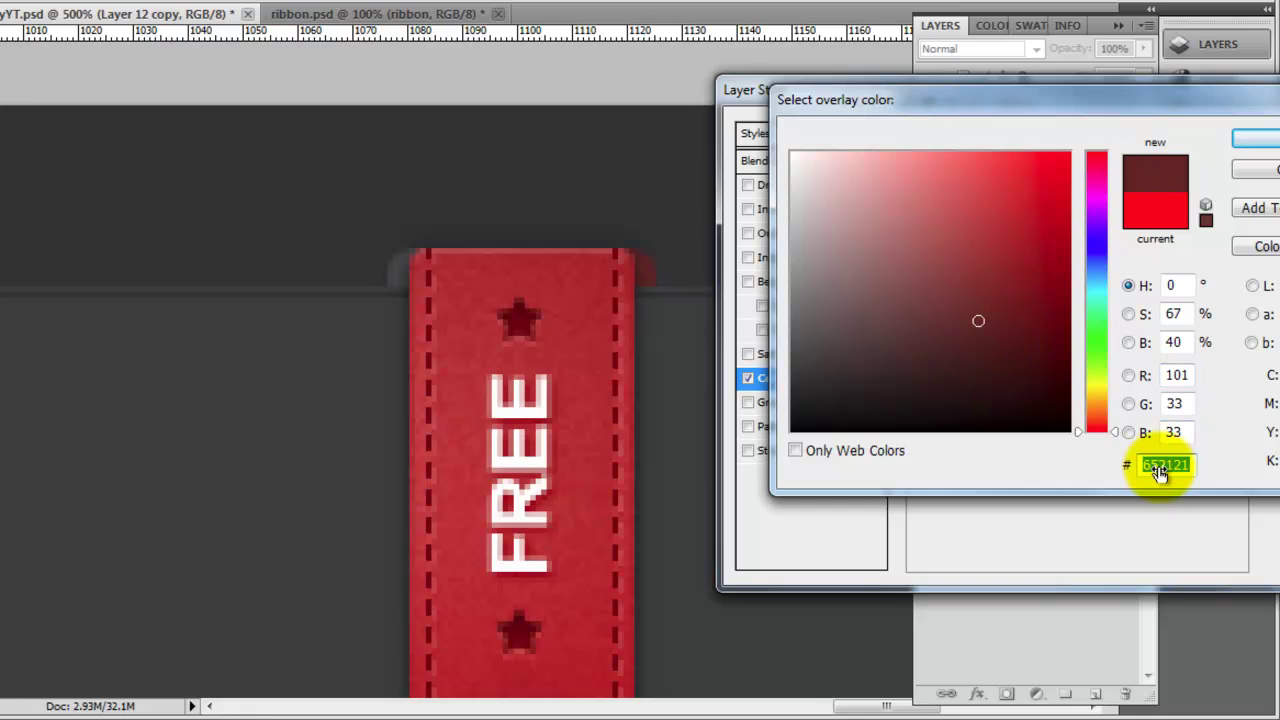
{"action": "left_click", "coordinate": [1255, 140]}
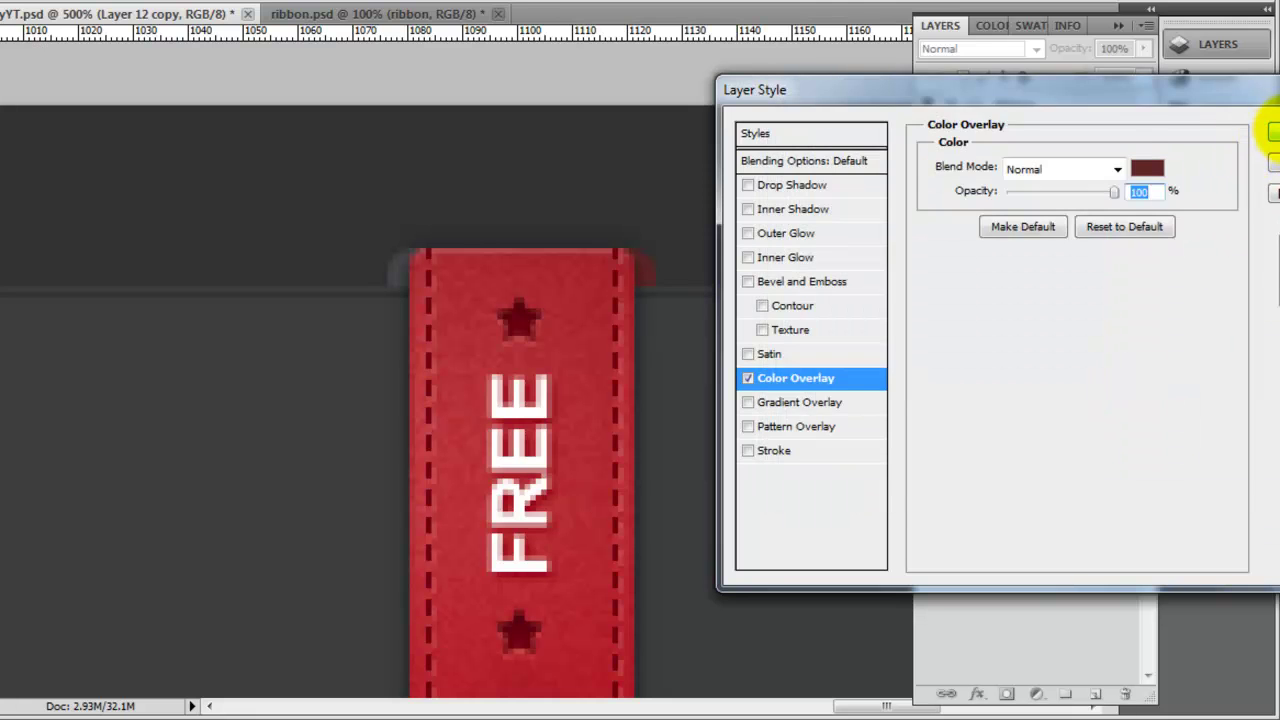
{"action": "left_click", "coordinate": [1268, 132]}
- Give Layer 12, the fold shape behind the ribbon's left corner, a Color Overlay of #652121
{"action": "left_click", "coordinate": [1092, 232]}
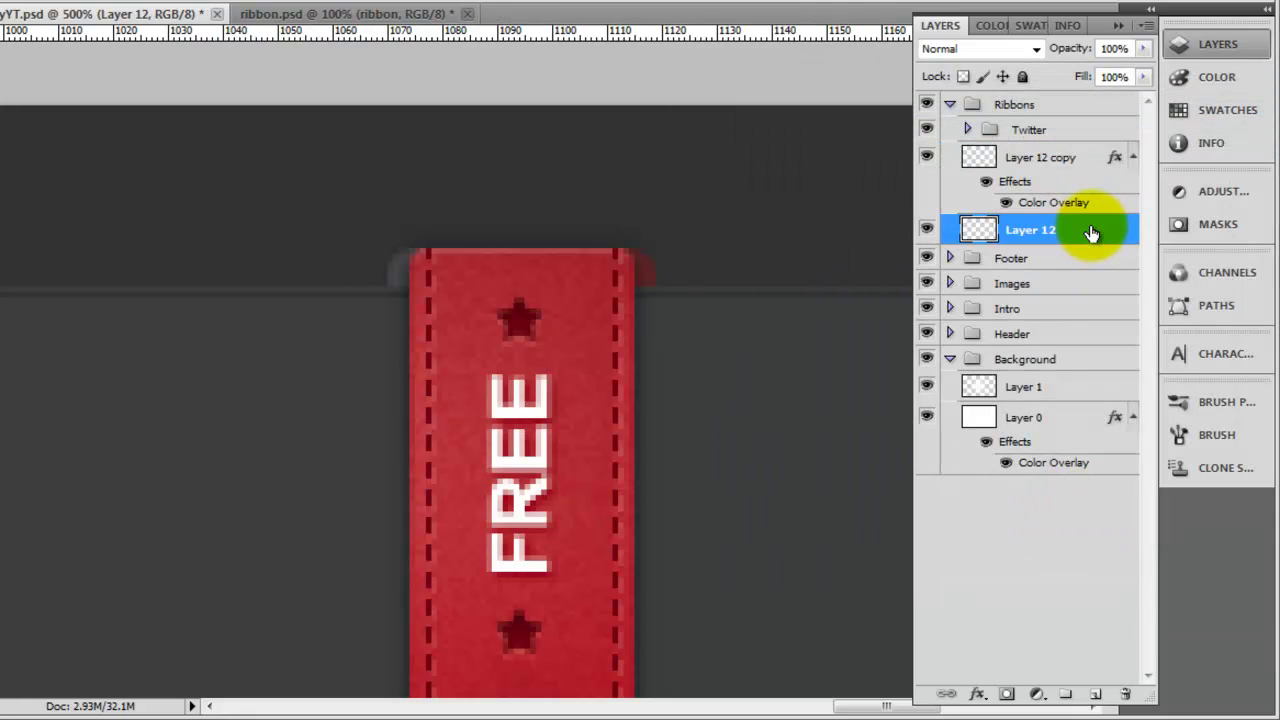
{"action": "double_click", "coordinate": [1092, 232]}
{"action": "left_click", "coordinate": [800, 380]}
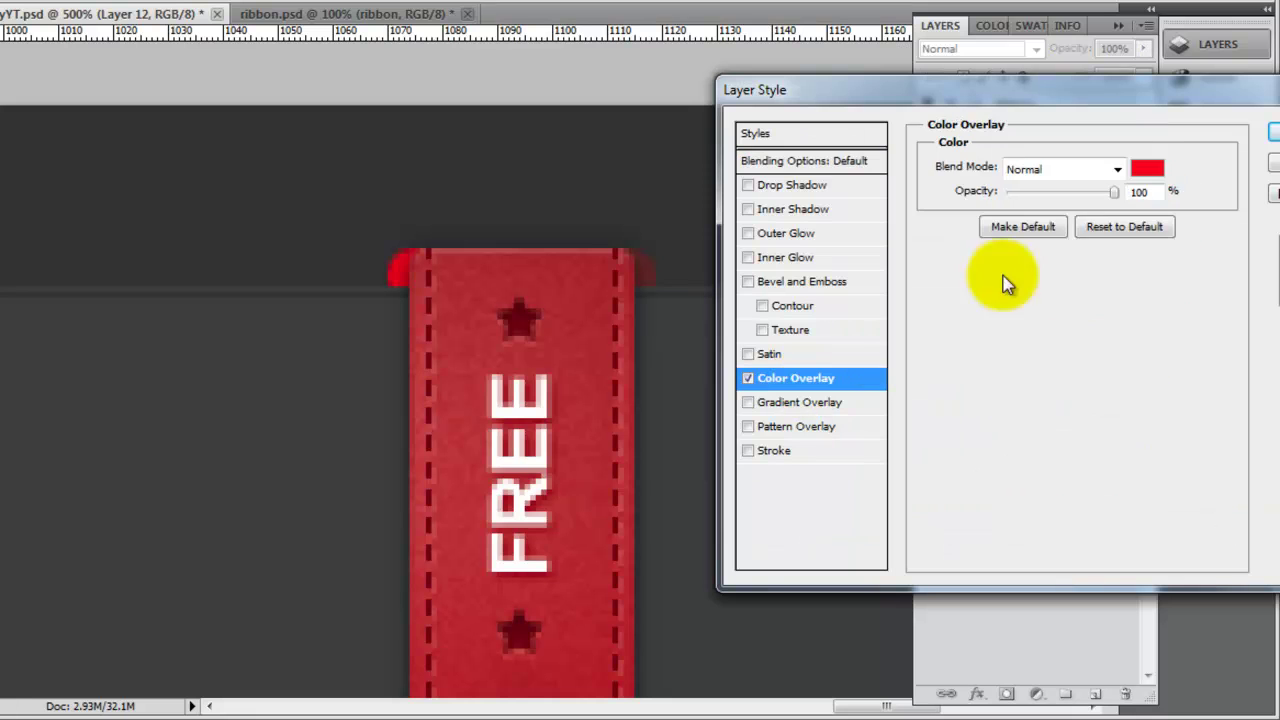
{"action": "left_click", "coordinate": [1147, 168]}
{"action": "double_click", "coordinate": [1162, 462]}
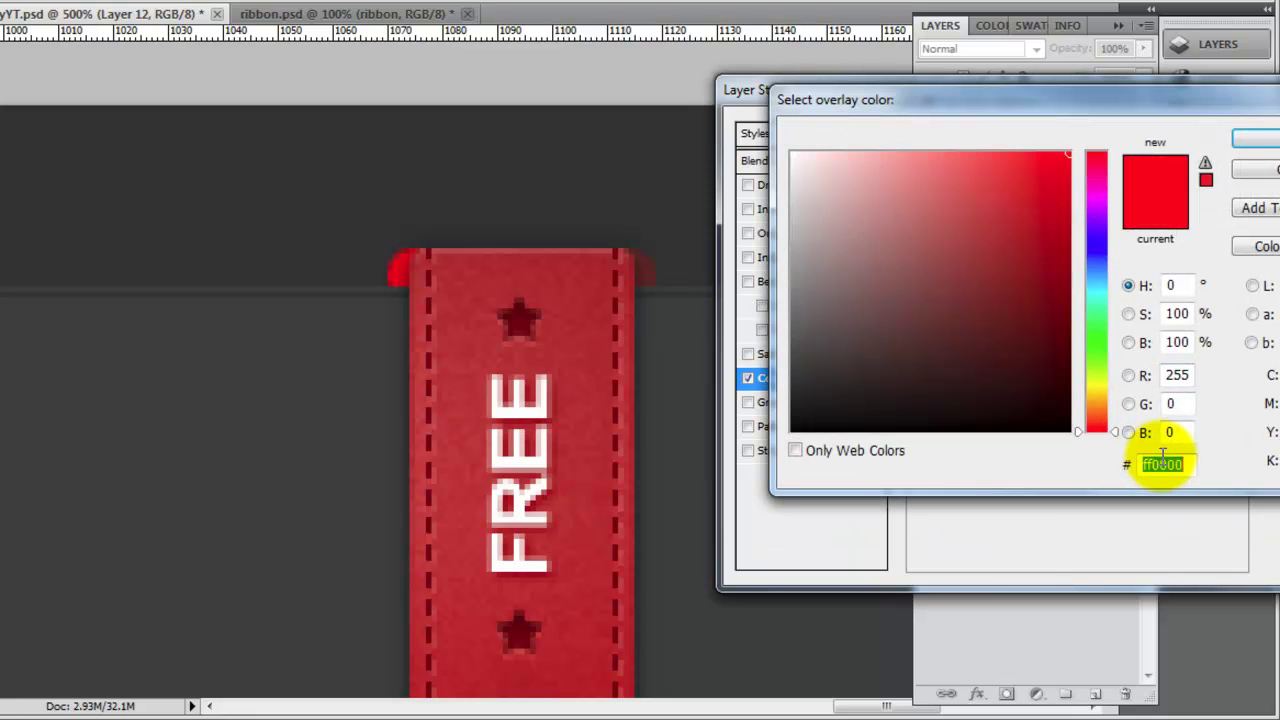
{"action": "type", "text": "652121"}
{"action": "left_click", "coordinate": [1257, 139]}
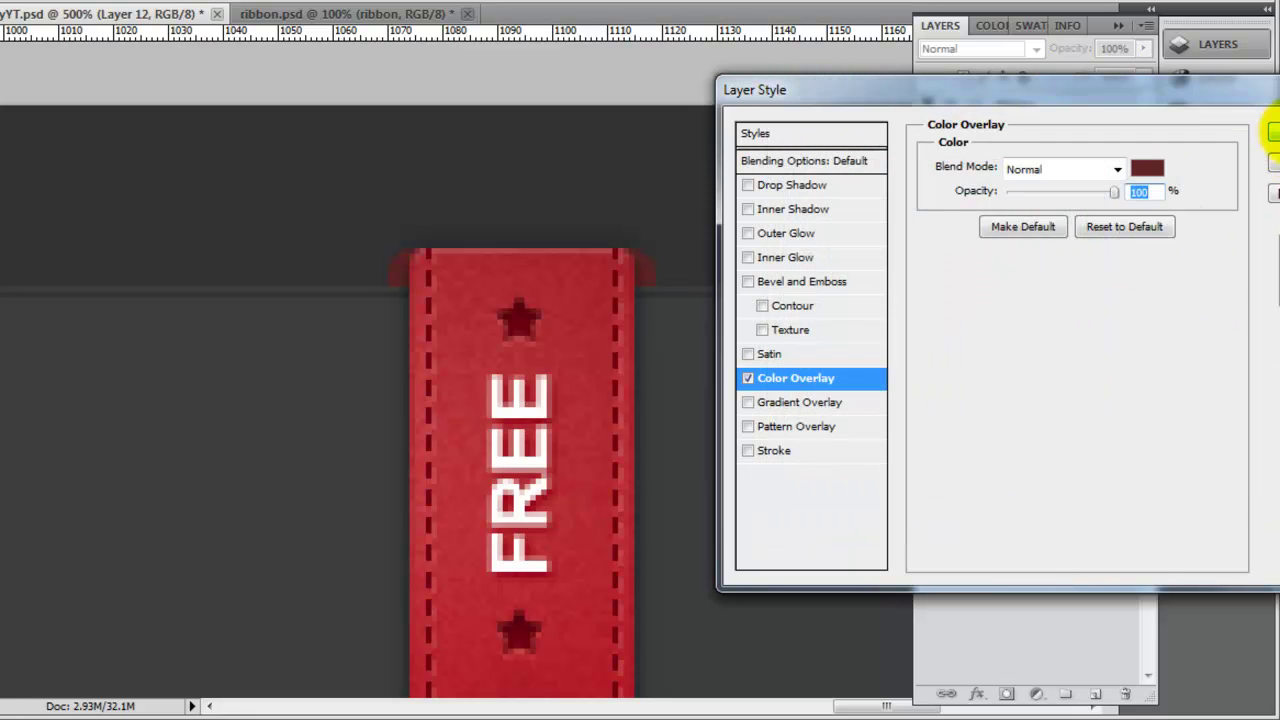
{"action": "left_click", "coordinate": [1274, 132]}
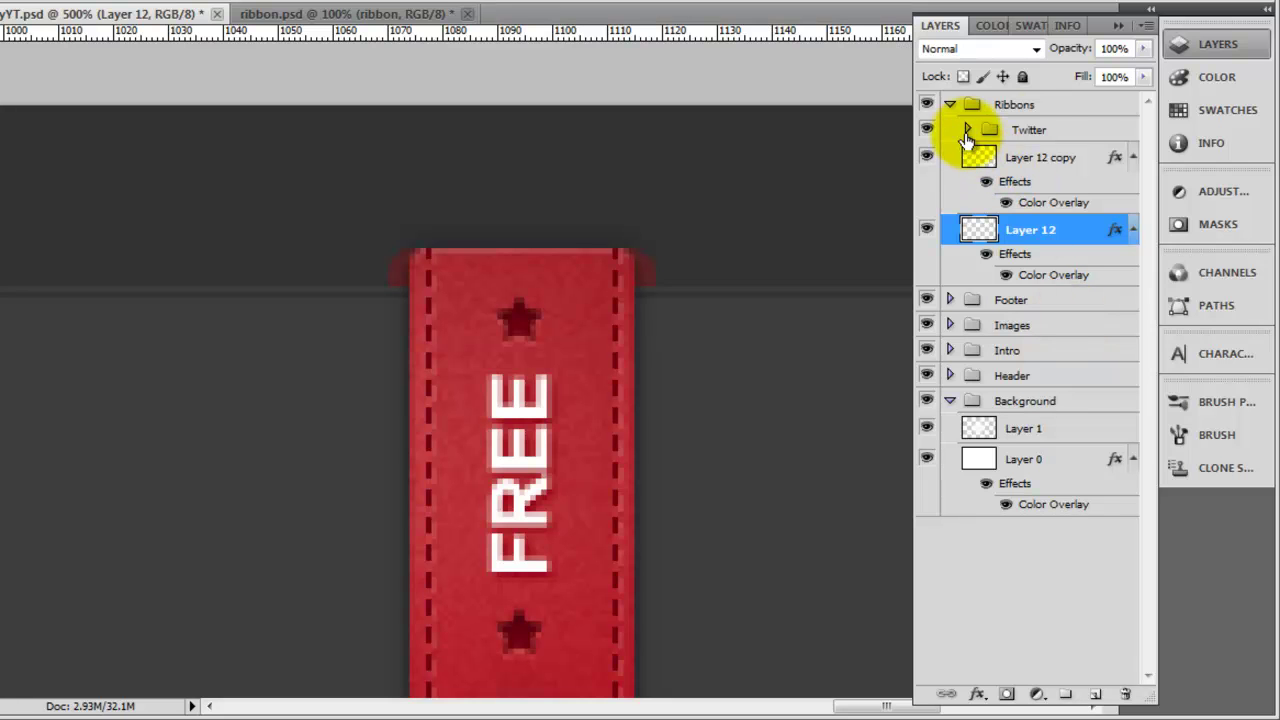
- Replace the FREE text on the ribbon with TWITTER
{"action": "key", "text": "ctrl+minus"}
{"action": "key", "text": "ctrl+minus"}
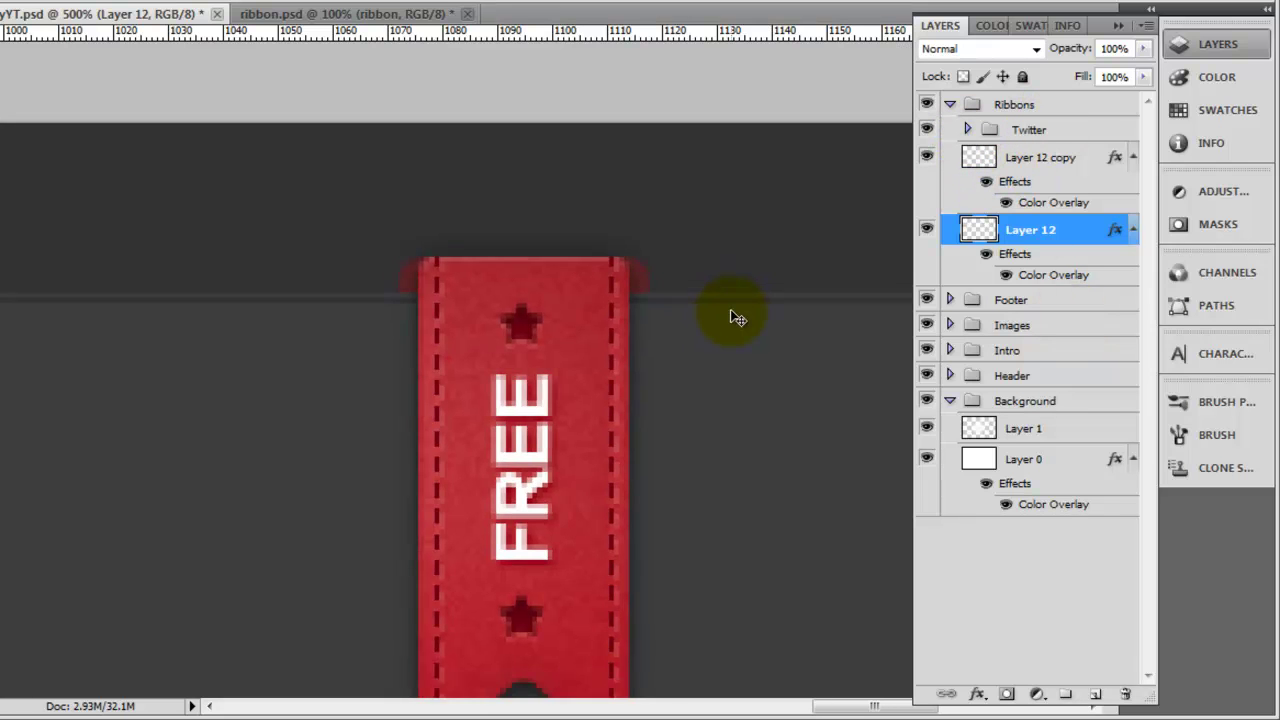
{"action": "key", "text": "ctrl+minus"}
{"action": "key", "text": "ctrl+minus"}
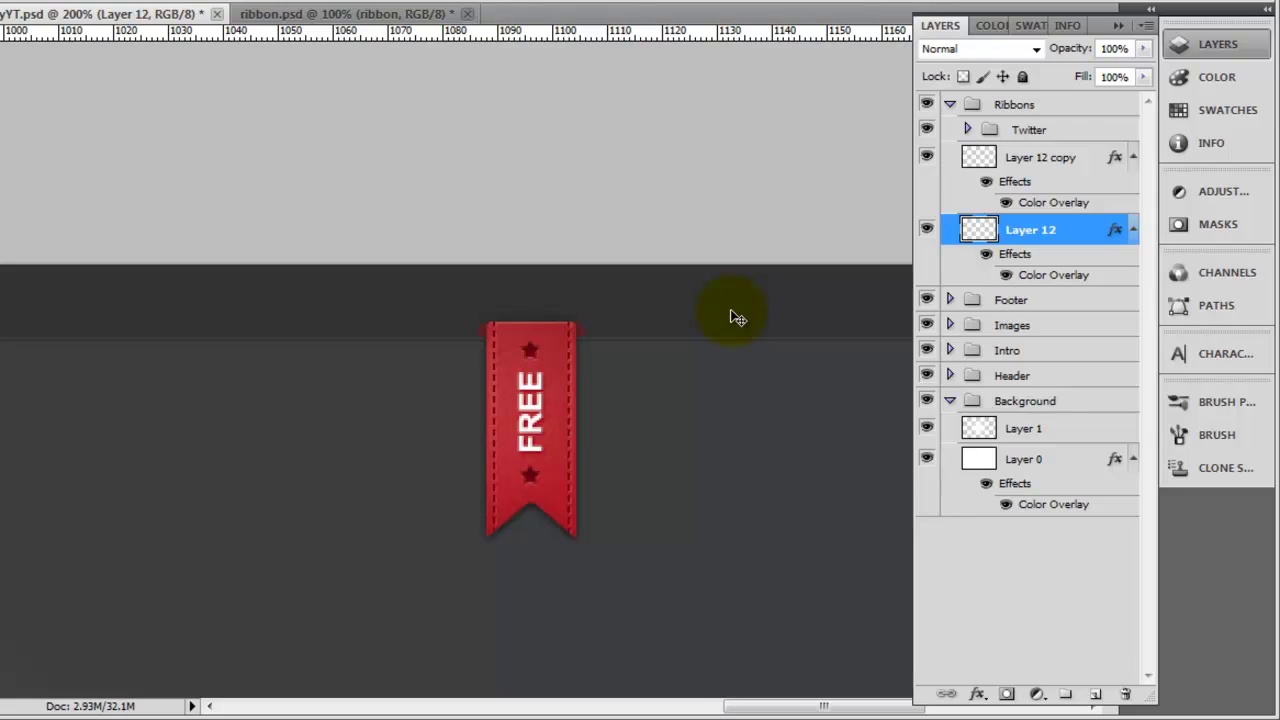
{"action": "key", "text": "ctrl+minus"}
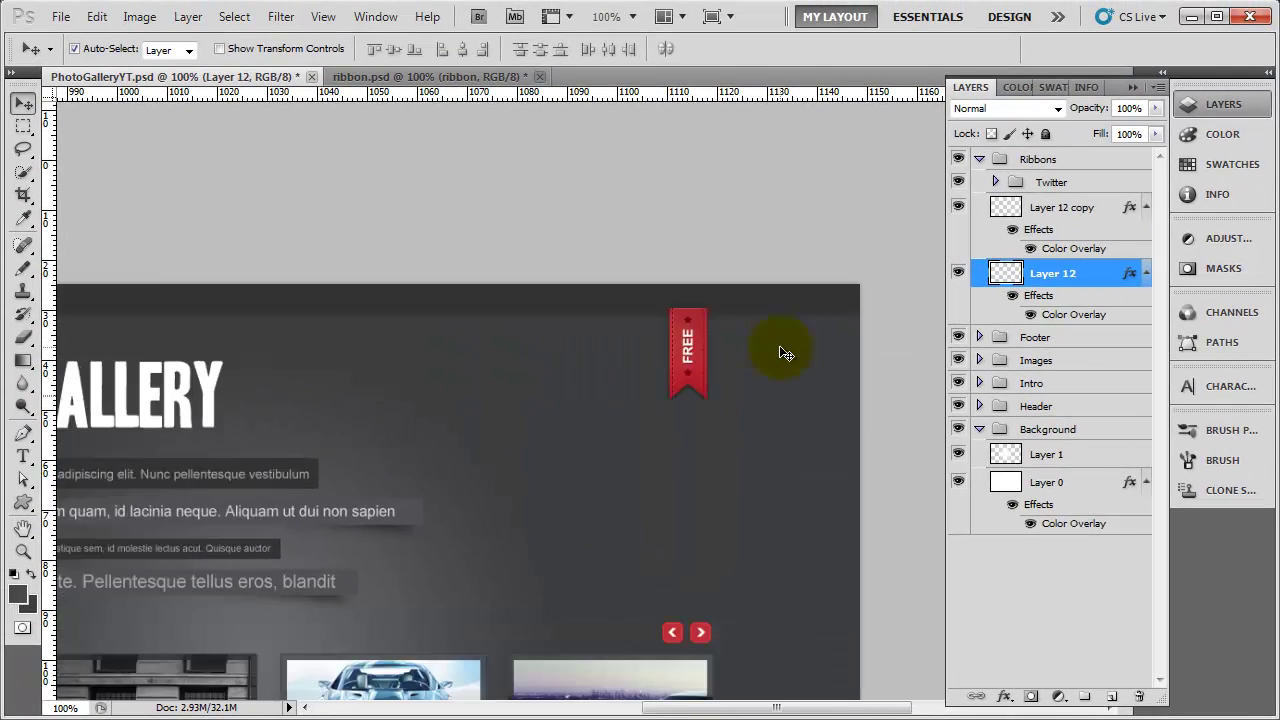
{"action": "key", "text": "ctrl+plus"}
{"action": "key", "text": "ctrl+plus"}
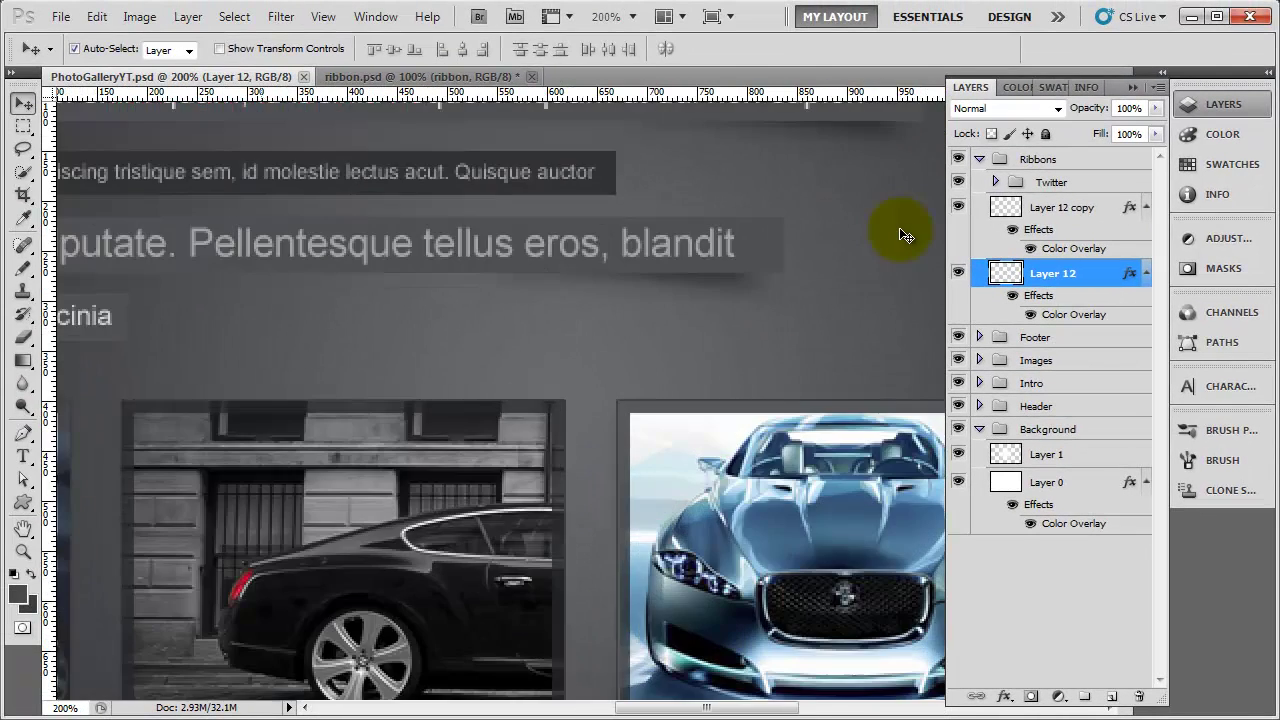
{"action": "left_click_drag", "start_coordinate": [869, 229], "coordinate": [240, 712]}
{"action": "left_click_drag", "start_coordinate": [669, 454], "coordinate": [408, 562]}
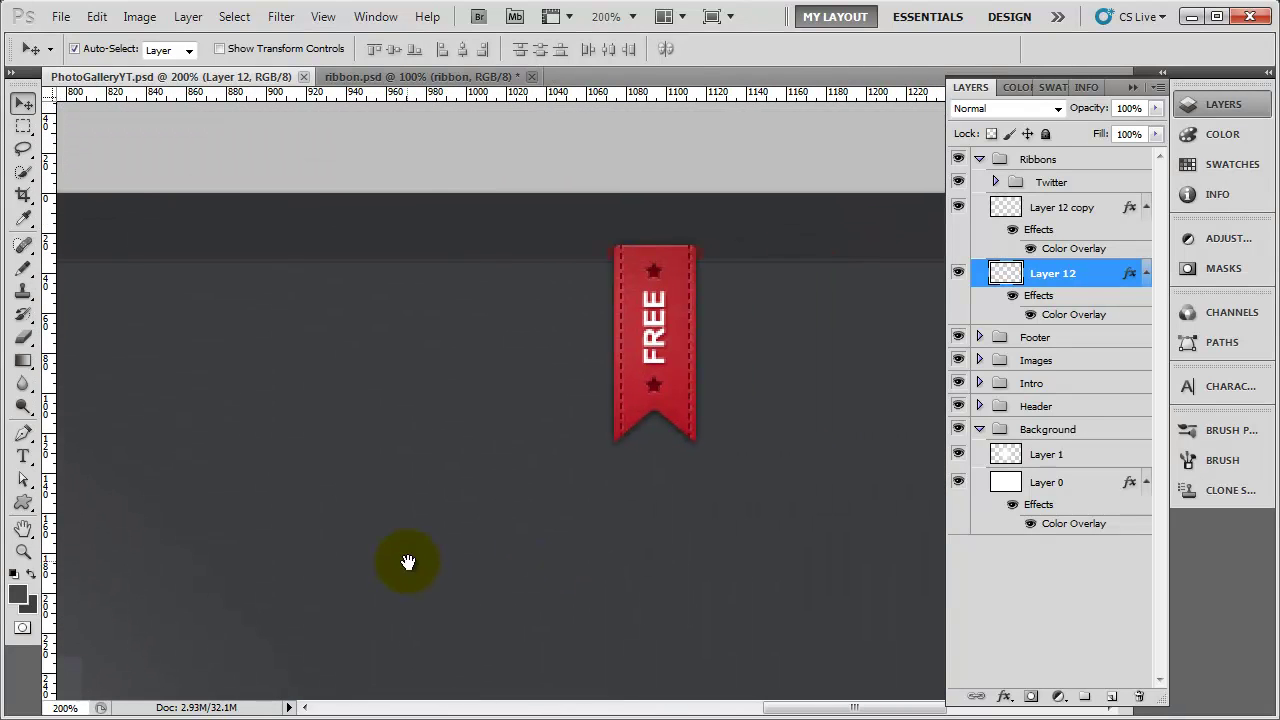
{"action": "key", "text": "t"}
{"action": "left_click", "coordinate": [656, 352]}
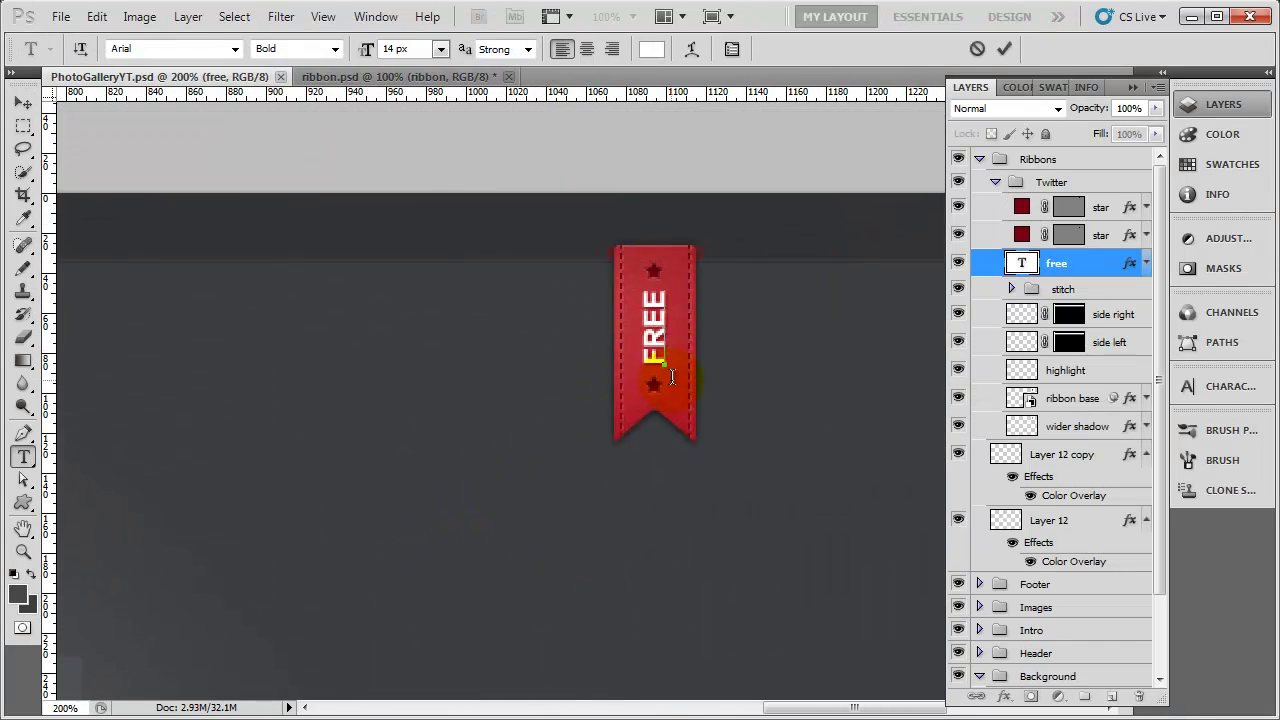
{"action": "key", "text": "ctrl+a"}
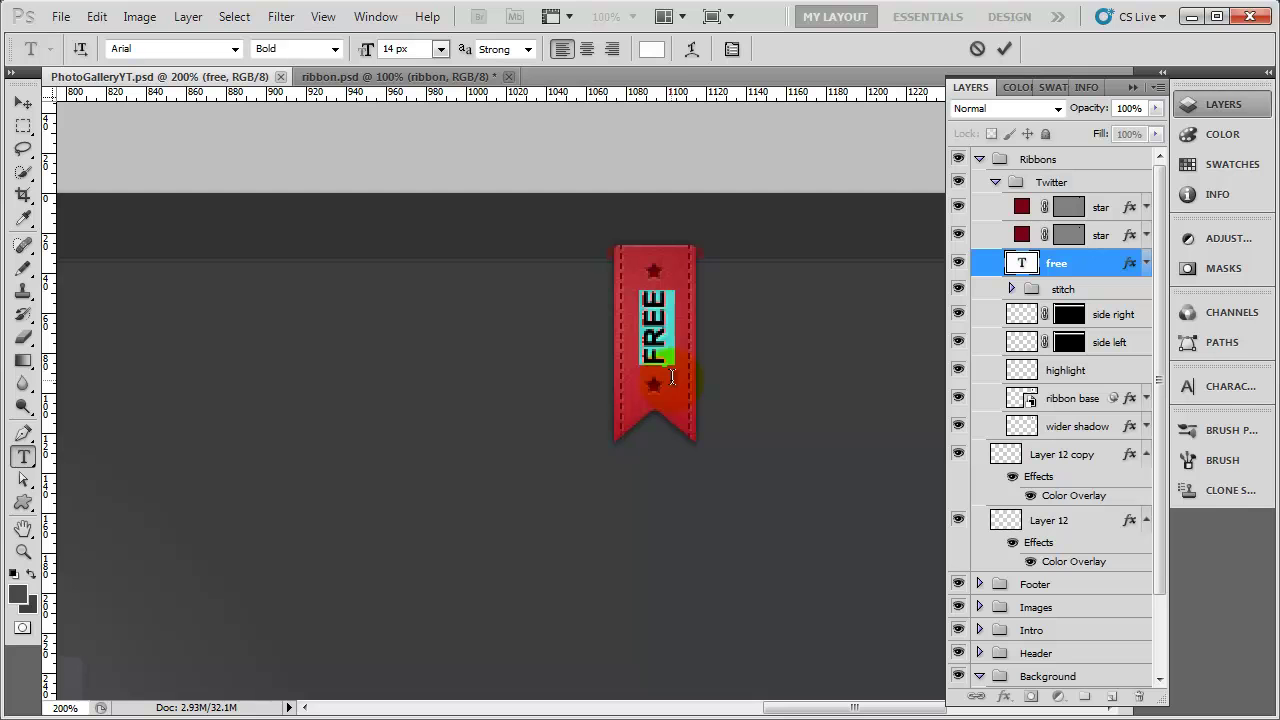
{"action": "key", "text": "BackSpace"}
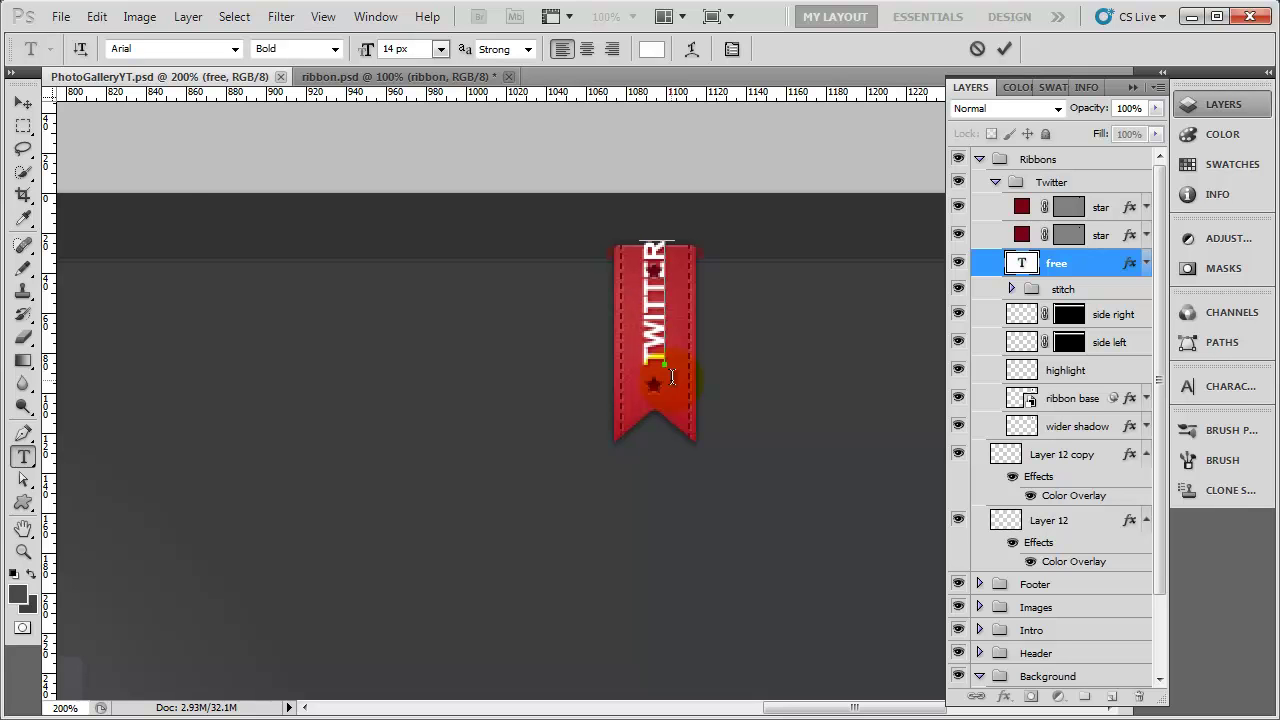
- Resize the TWITTER text to 10 px, centred between the ribbon's two stars, and save the document
{"action": "key", "text": "ctrl+a"}
{"action": "left_click", "coordinate": [405, 48]}
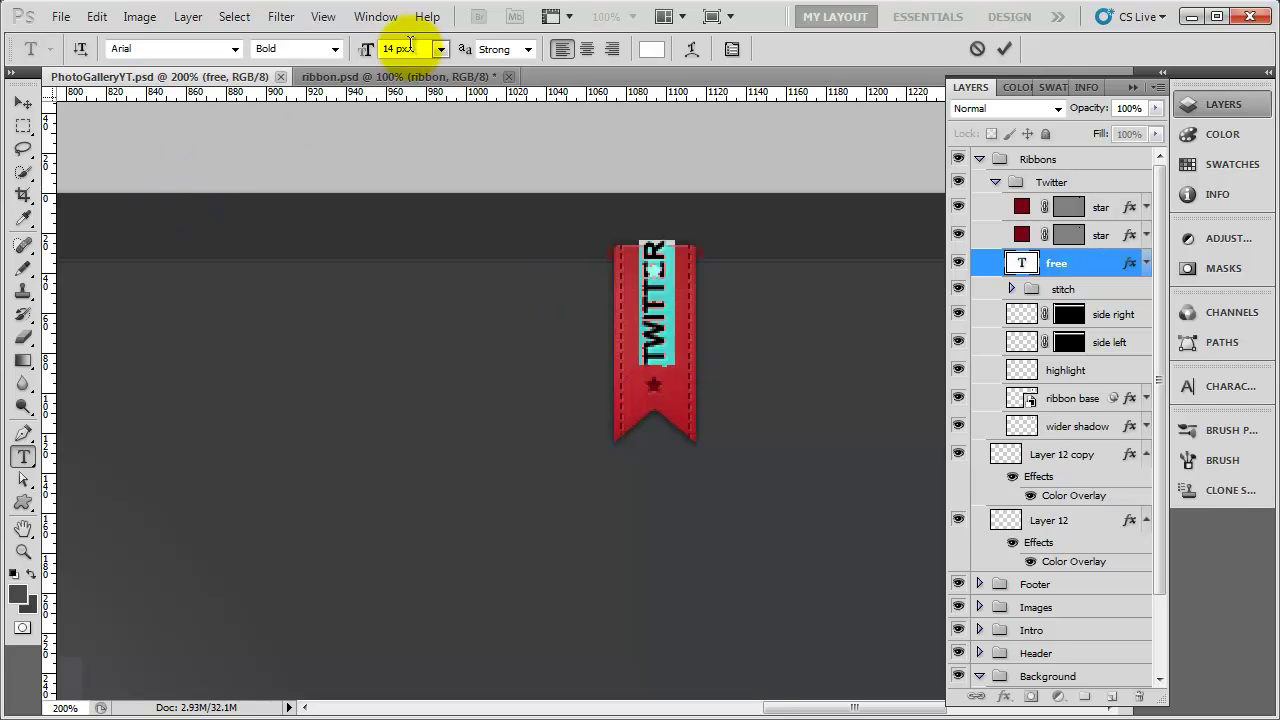
{"action": "type", "text": "10"}
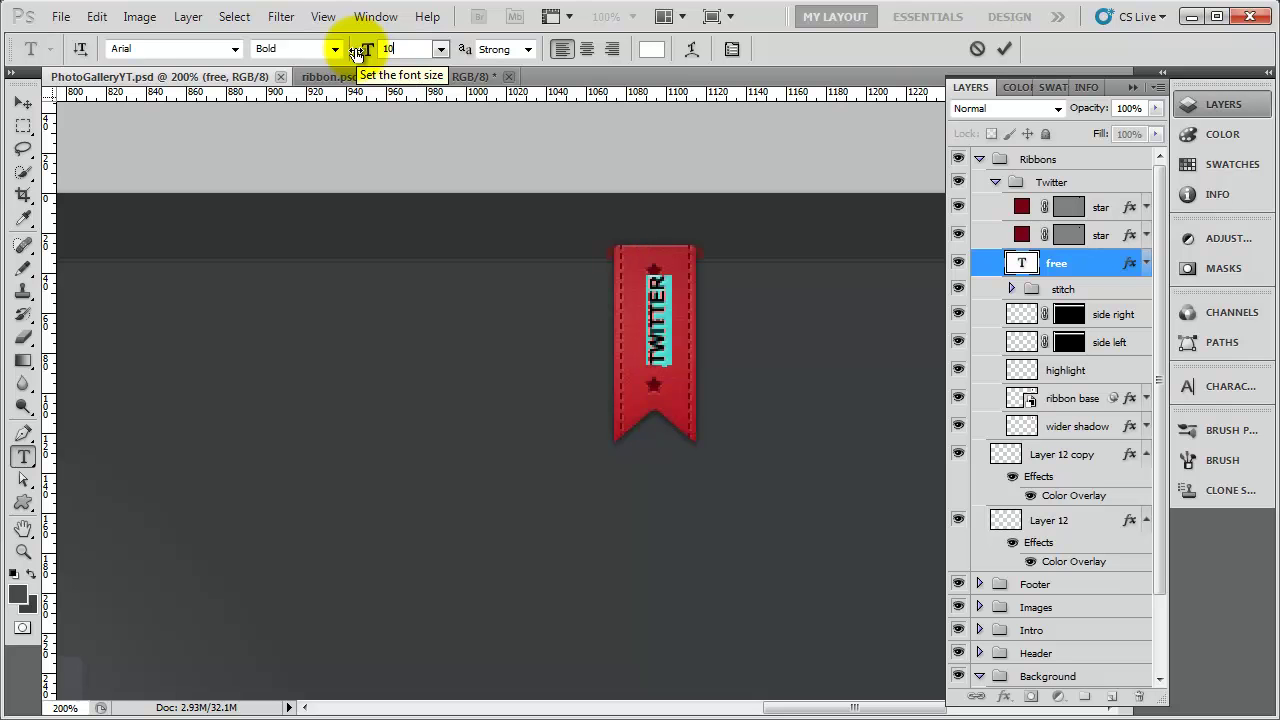
{"action": "left_click", "coordinate": [24, 104]}
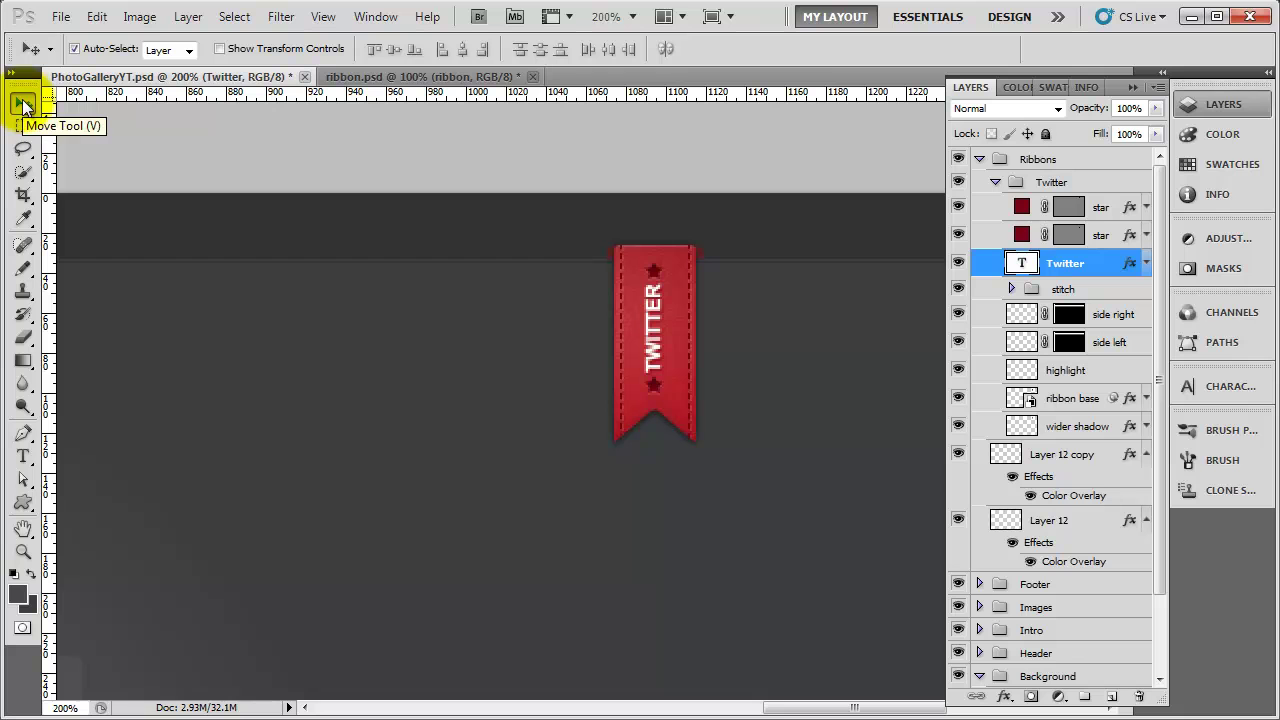
{"action": "key", "text": "ctrl+s"}
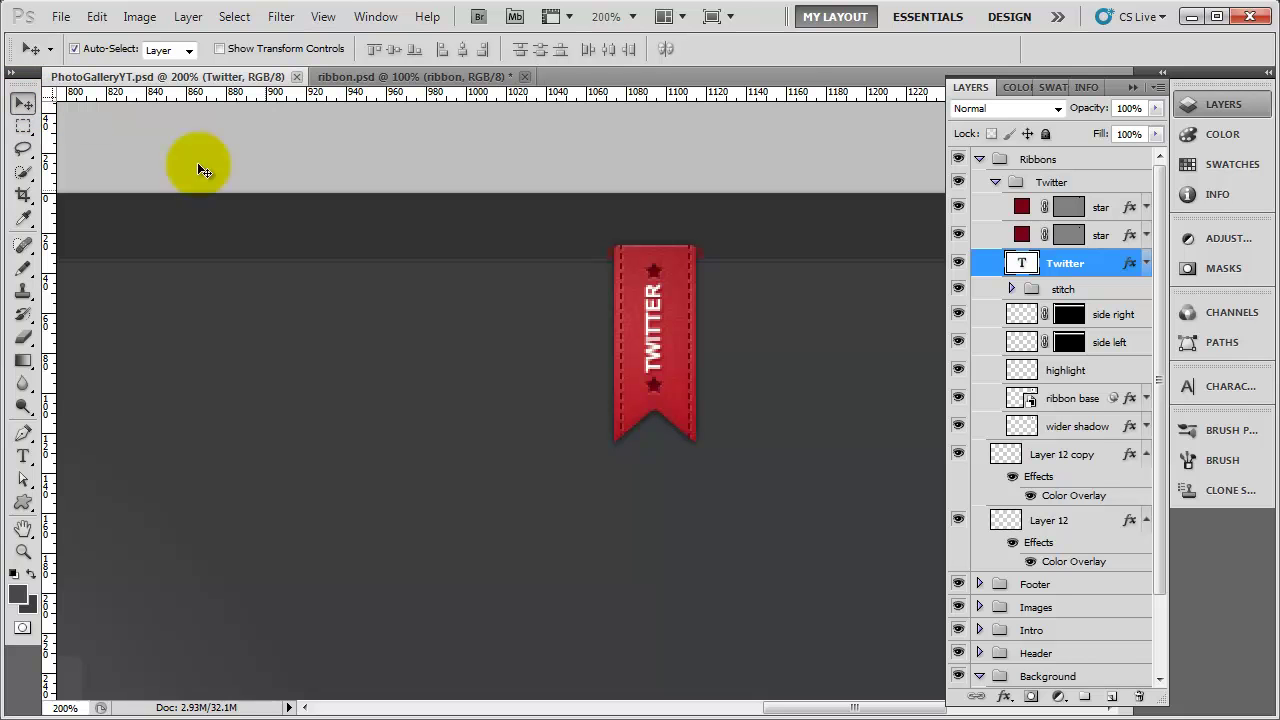
- Duplicate the Twitter ribbon group and move the copy 55 px to the left
{"action": "left_click", "coordinate": [994, 183]}
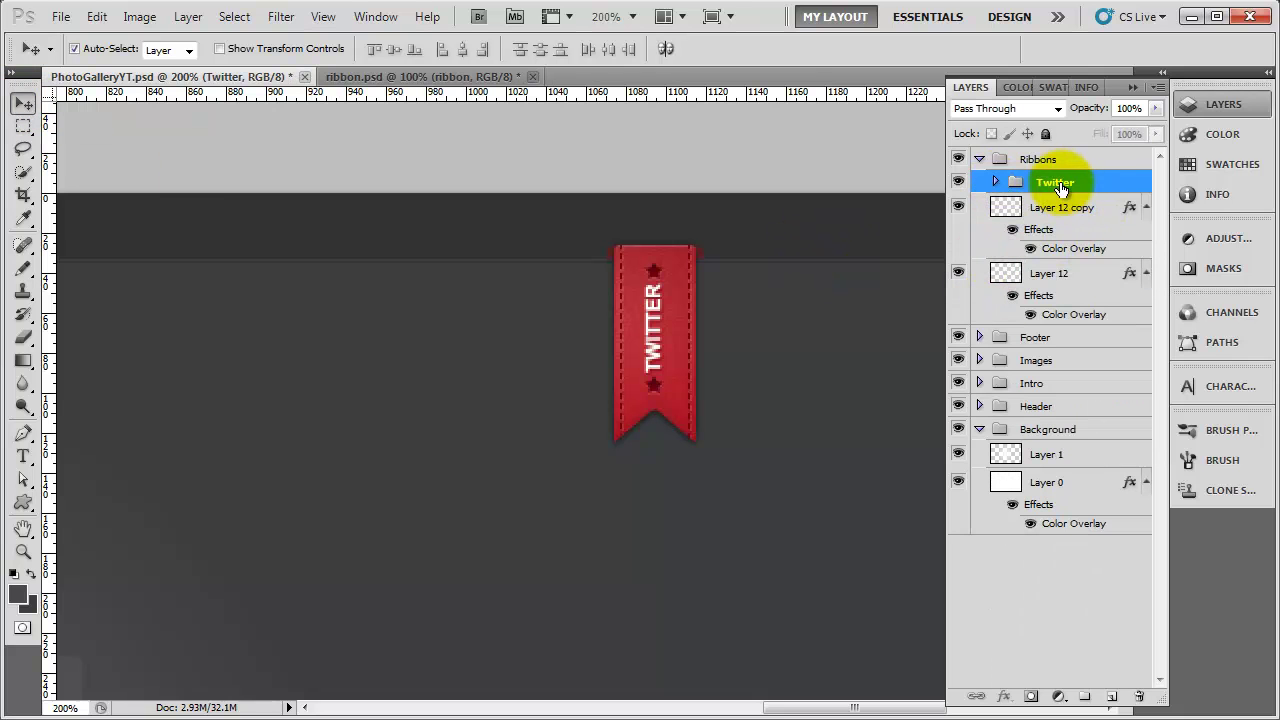
{"action": "left_click_drag", "start_coordinate": [1063, 178], "coordinate": [1111, 696]}
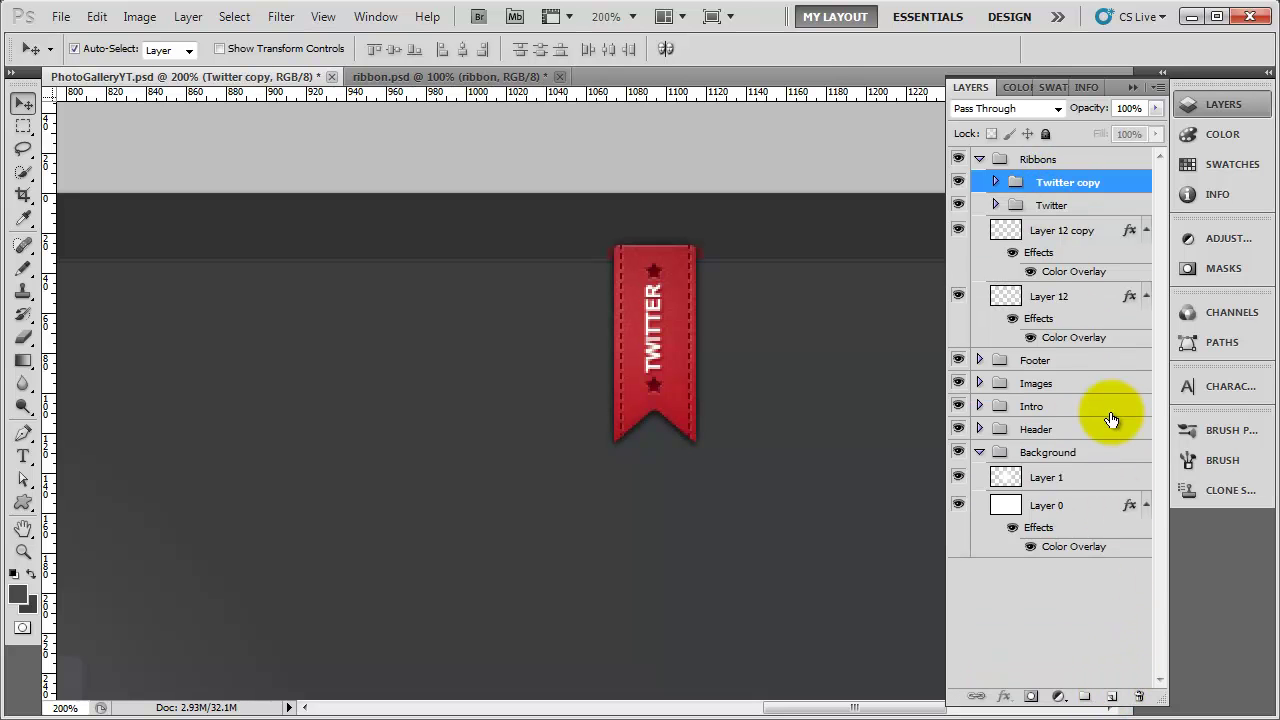
{"action": "key", "text": "shift+Left"}
{"action": "key", "text": "shift+Left"}
{"action": "key", "text": "shift+Left"}
{"action": "key", "text": "shift+Left"}
{"action": "key", "text": "shift+Left"}
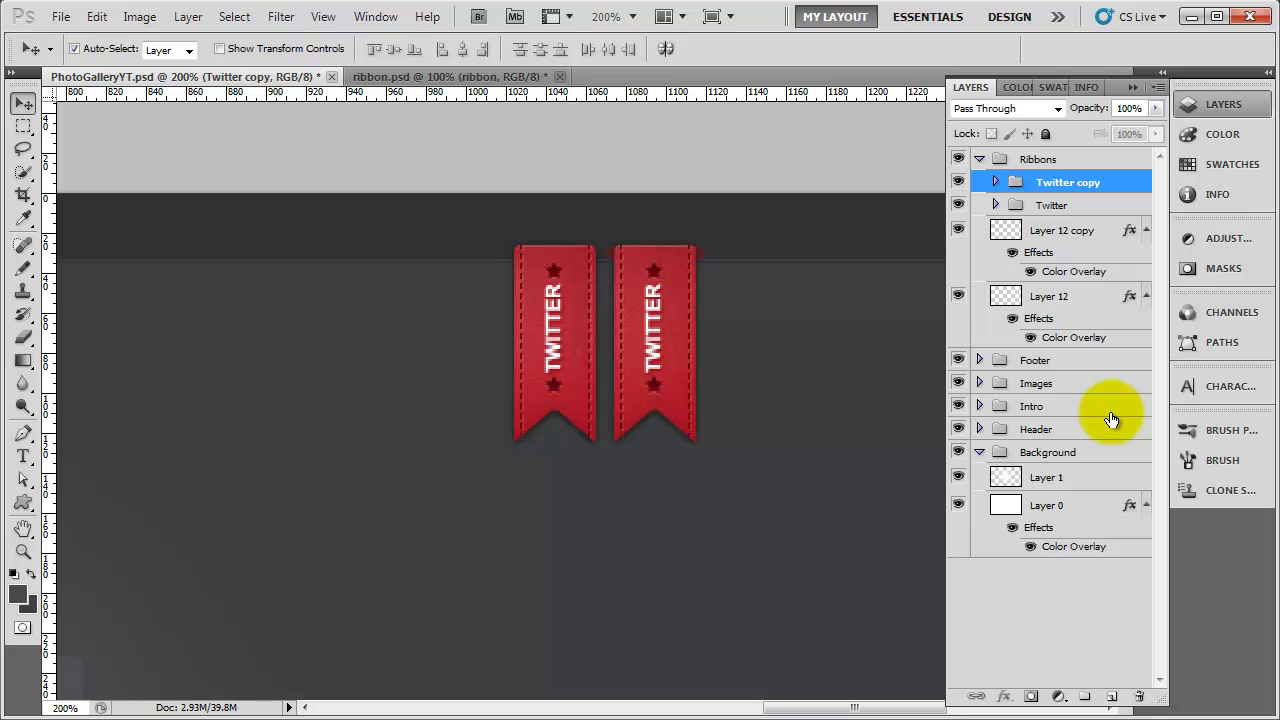
{"action": "key", "text": "Left"}
{"action": "key", "text": "Left"}
{"action": "key", "text": "Left"}
{"action": "key", "text": "Left"}
{"action": "key", "text": "Left"}
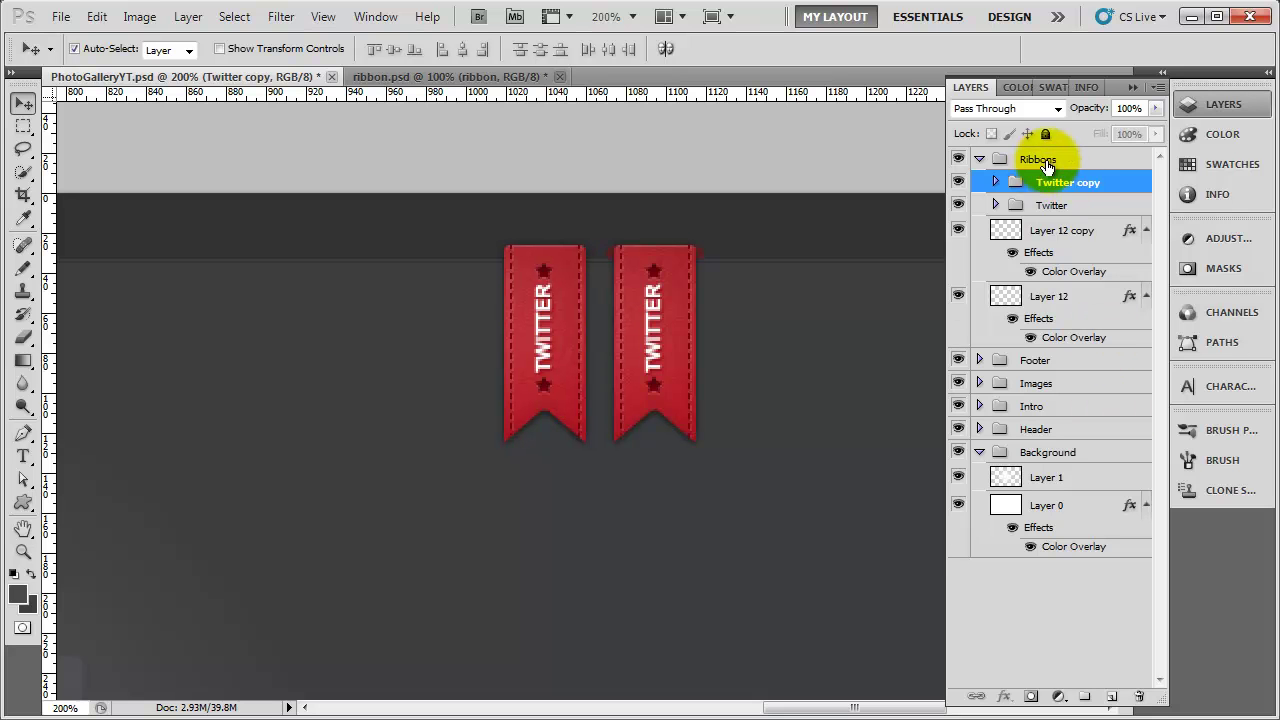
- Rename the duplicated ribbon group as Facebook
{"action": "double_click", "coordinate": [1066, 189]}
{"action": "type", "text": "Faceb"}
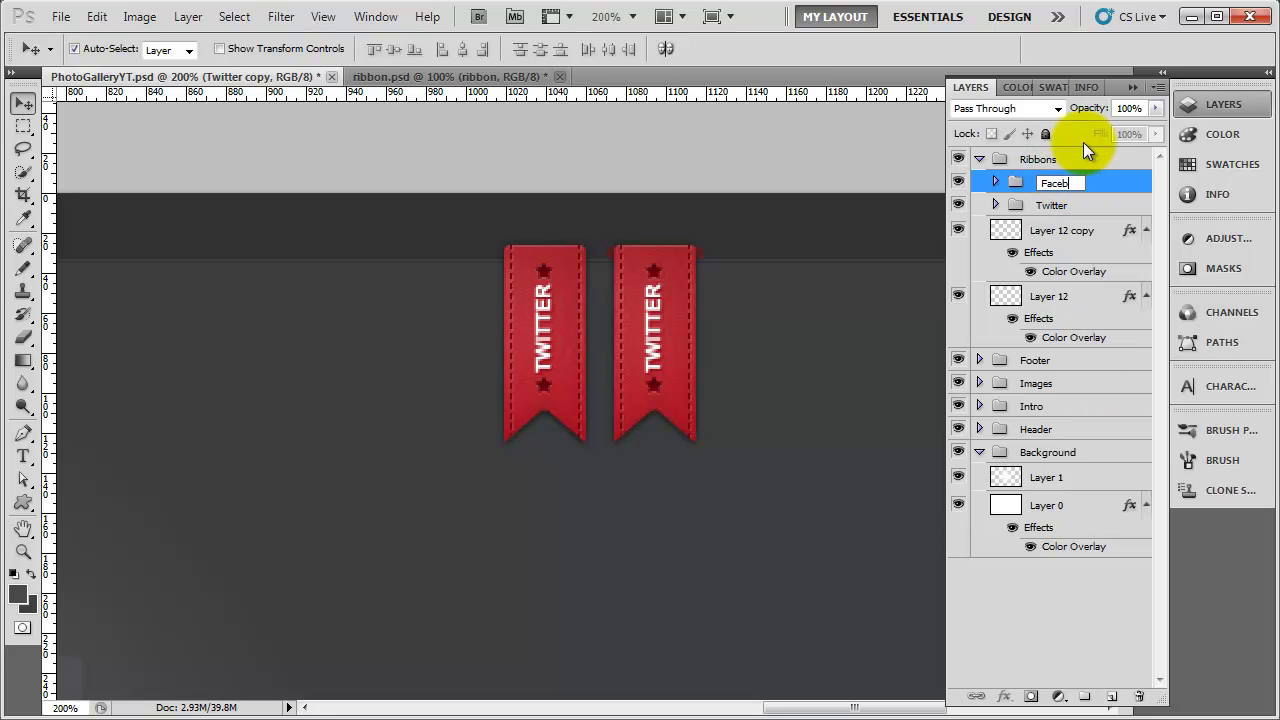
{"action": "type", "text": "ook"}
{"action": "key", "text": "Return"}
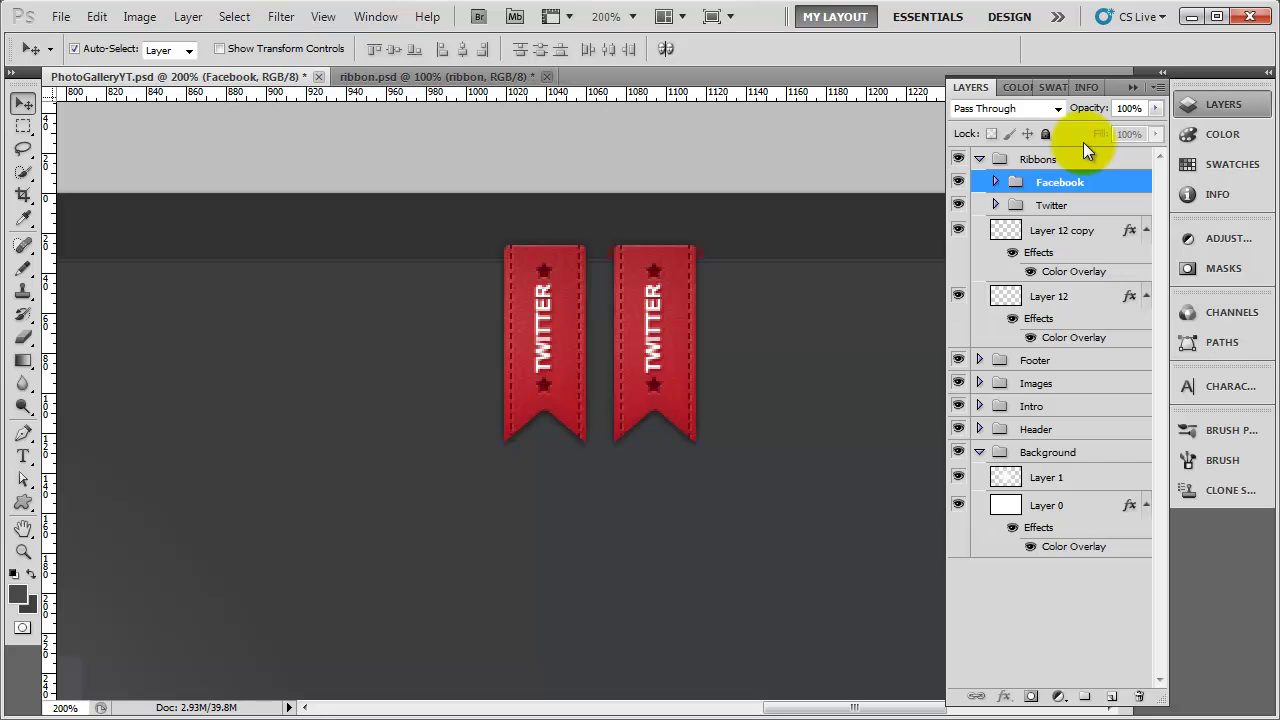
- Duplicate Layer 12 and Layer 12 copy together and shift the copies 55 px left, behind the Facebook ribbon's top corners
{"action": "left_click", "coordinate": [1085, 238]}
{"action": "left_click", "coordinate": [1090, 295], "text": "shift"}
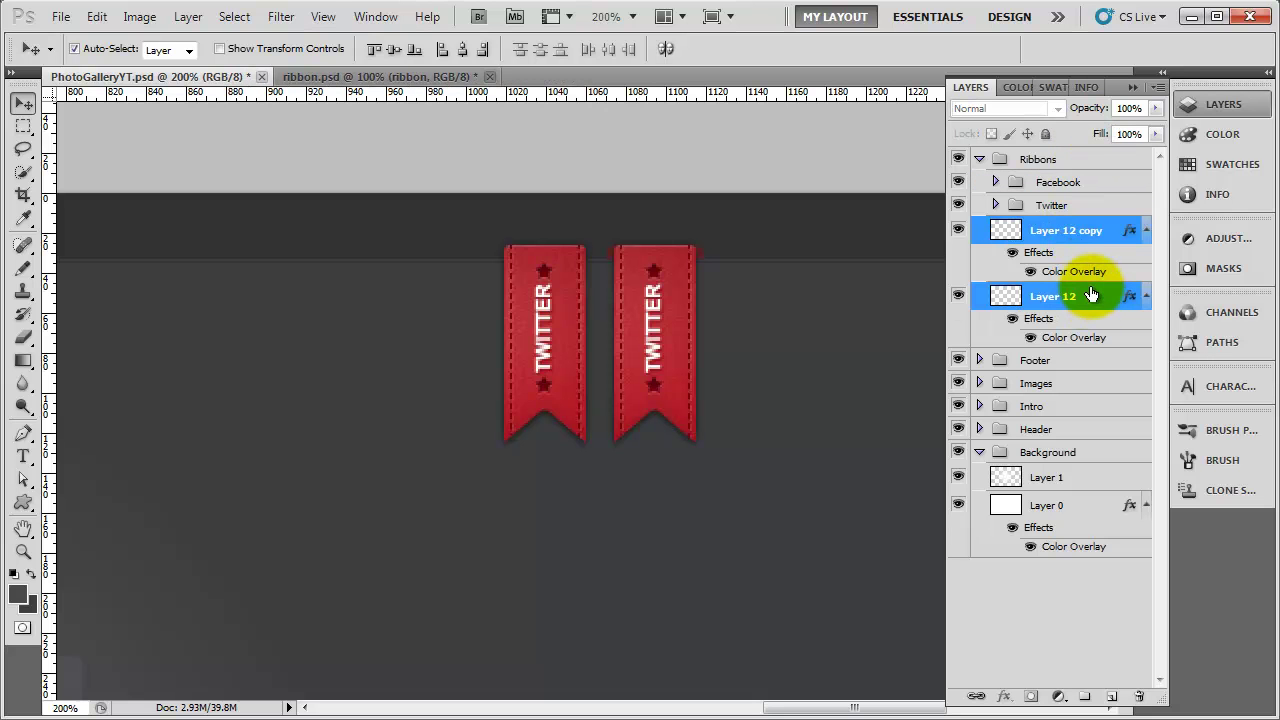
{"action": "left_click_drag", "start_coordinate": [1090, 298], "coordinate": [1080, 540]}
{"action": "left_click_drag", "start_coordinate": [1091, 667], "coordinate": [1110, 694]}
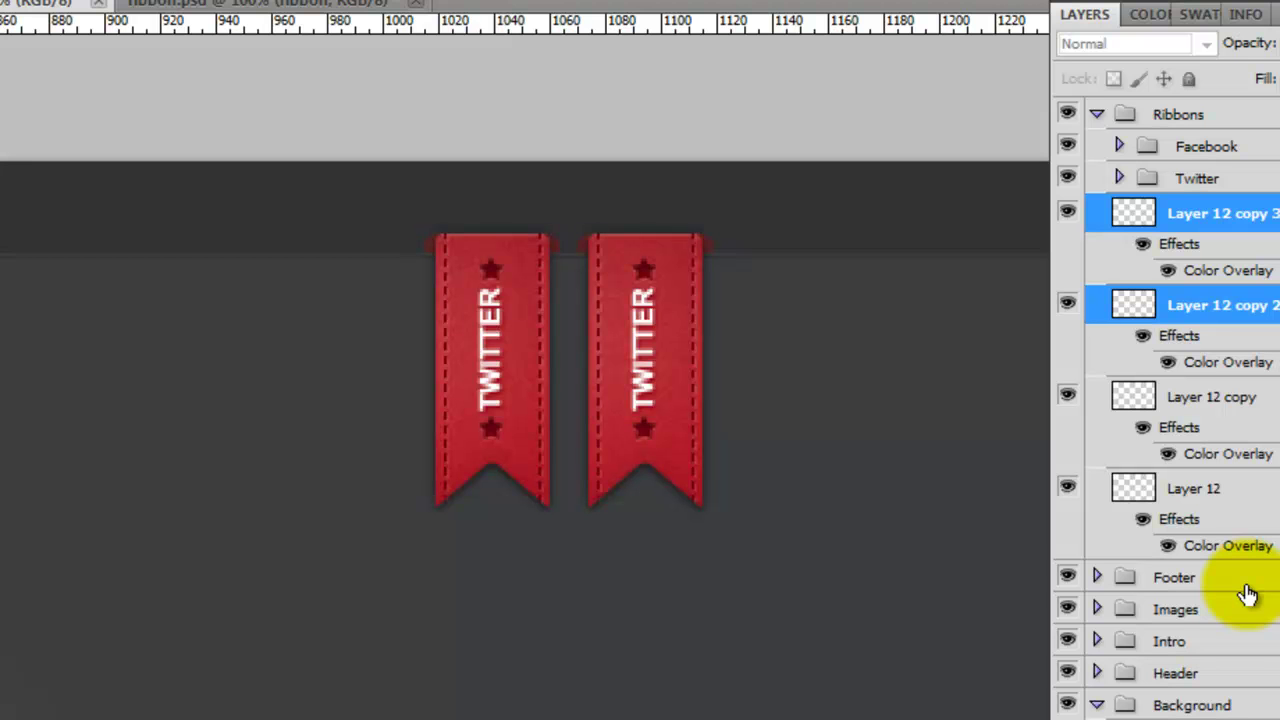
- Replace the text on the Facebook group's ribbon with FACEBOOK and set its font size to 8 px
{"action": "left_click", "coordinate": [1120, 147]}
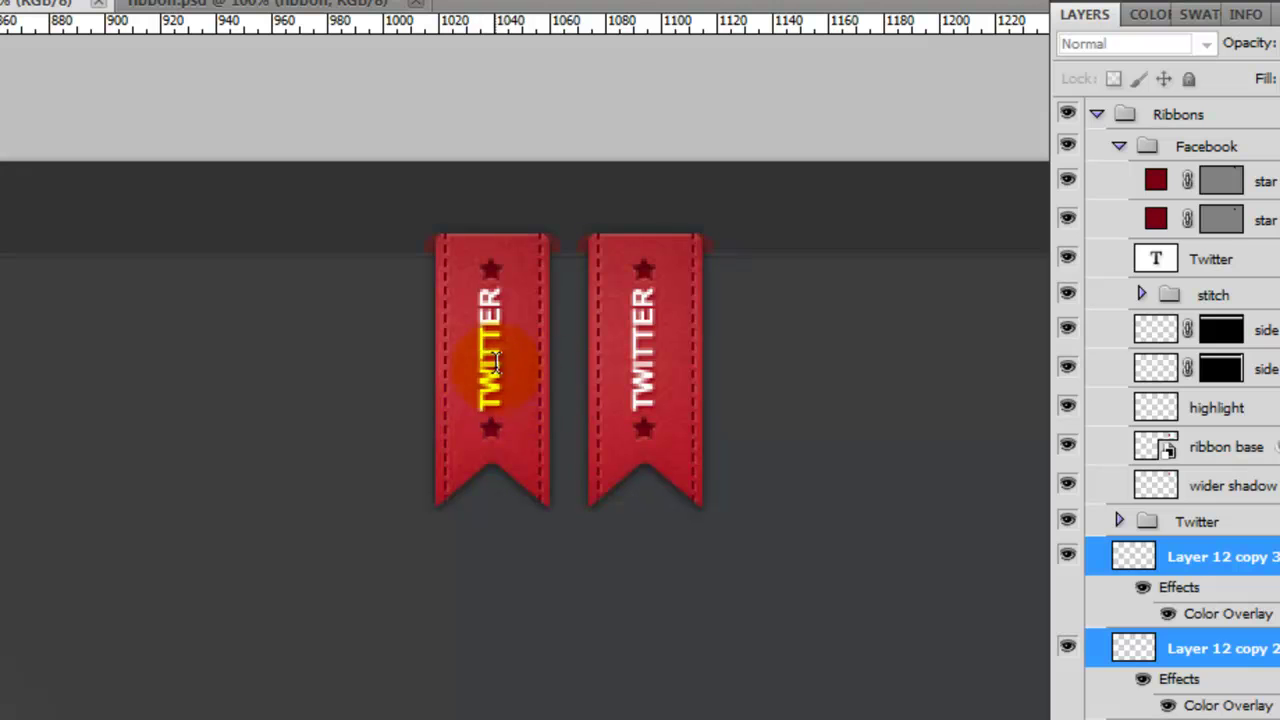
{"action": "double_click", "coordinate": [495, 367]}
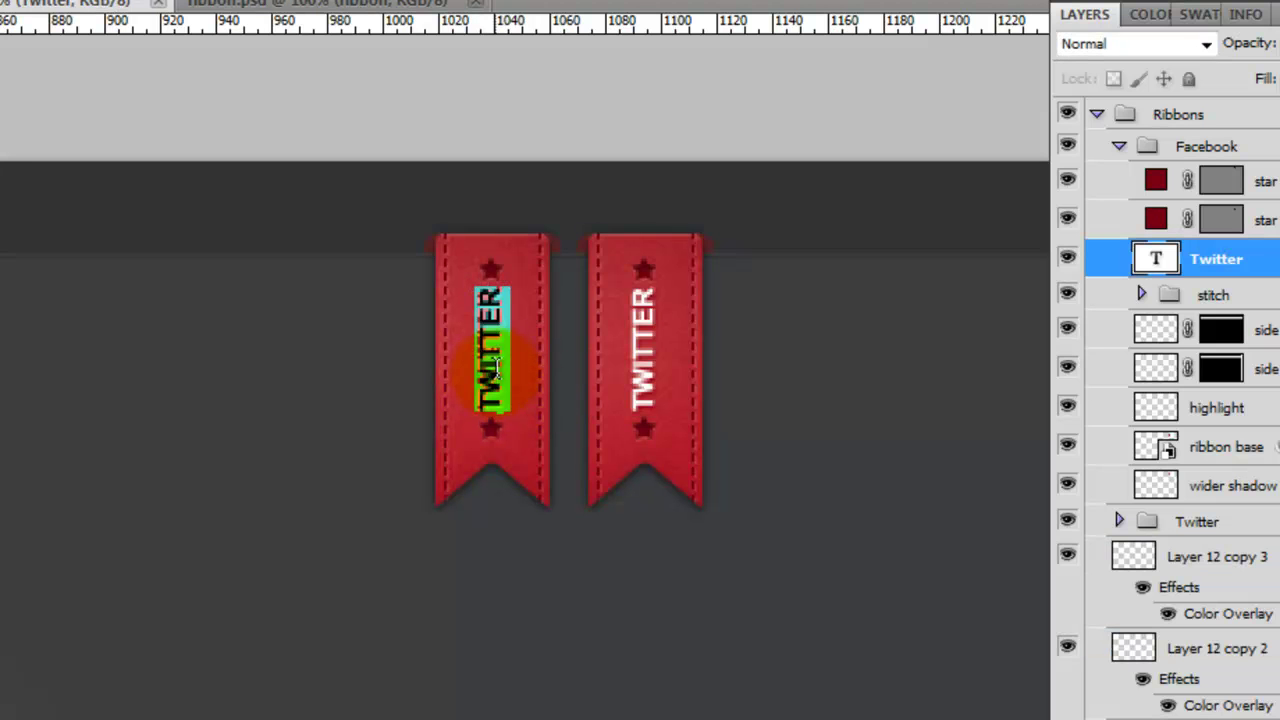
{"action": "type", "text": "FACEBOOK"}
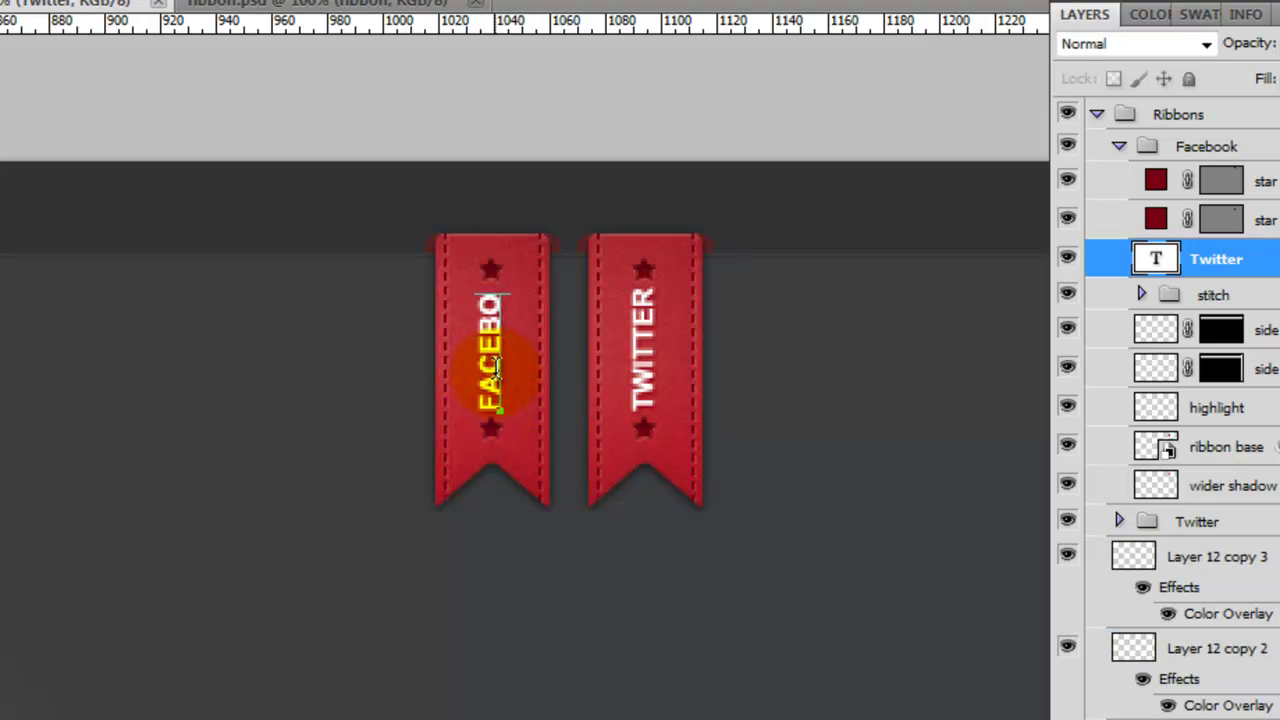
{"action": "key", "text": "ctrl+Return"}
{"action": "key", "text": "ctrl+a"}
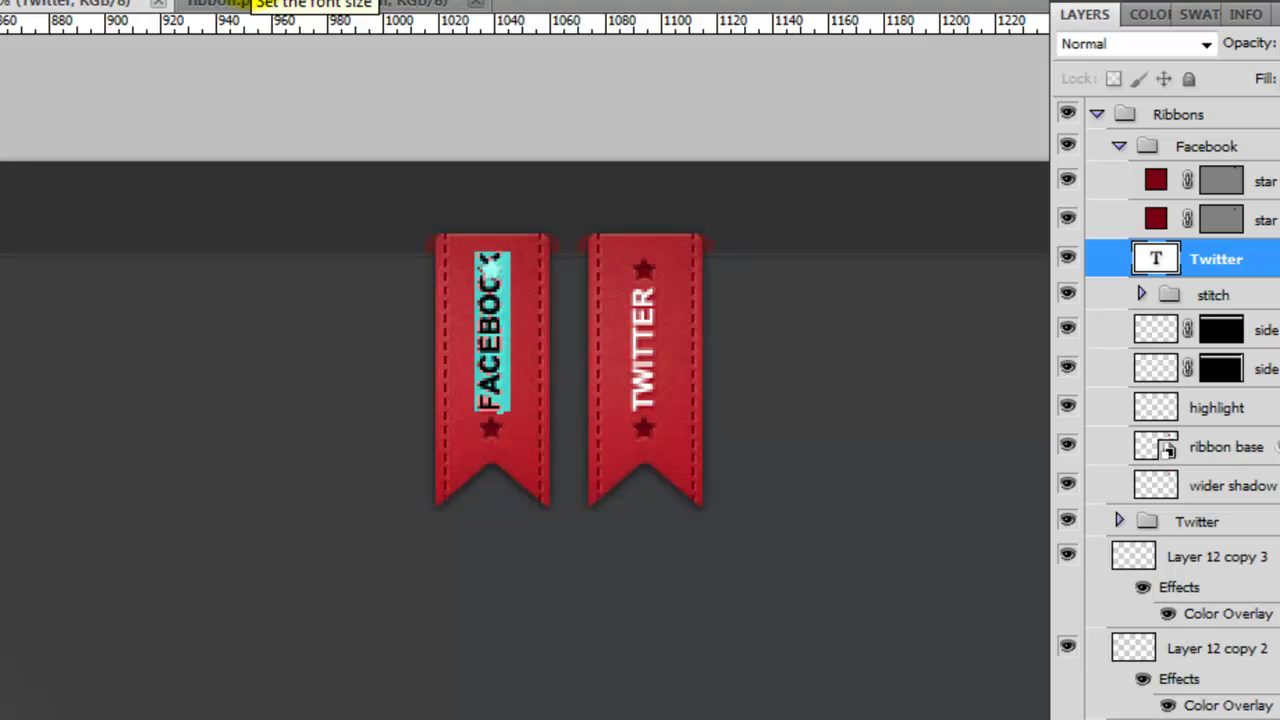
{"action": "left_click_drag", "start_coordinate": [271, 0], "coordinate": [250, 0]}
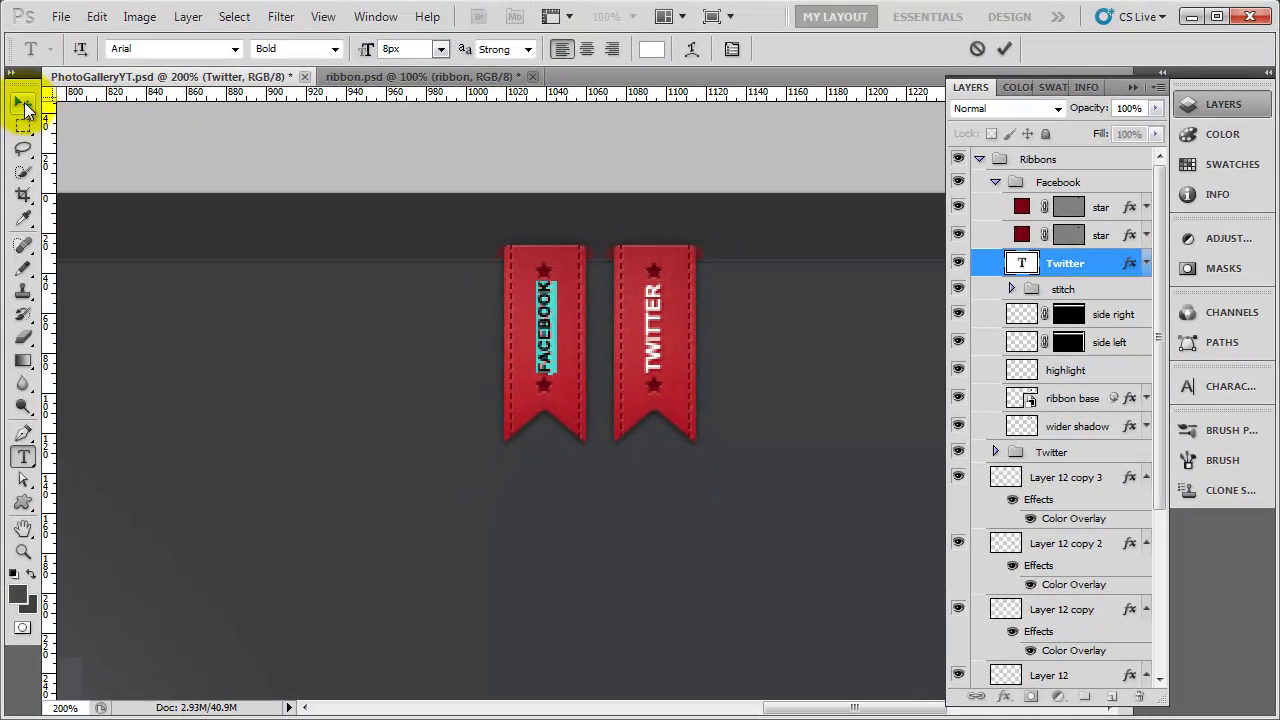
{"action": "left_click", "coordinate": [24, 104]}
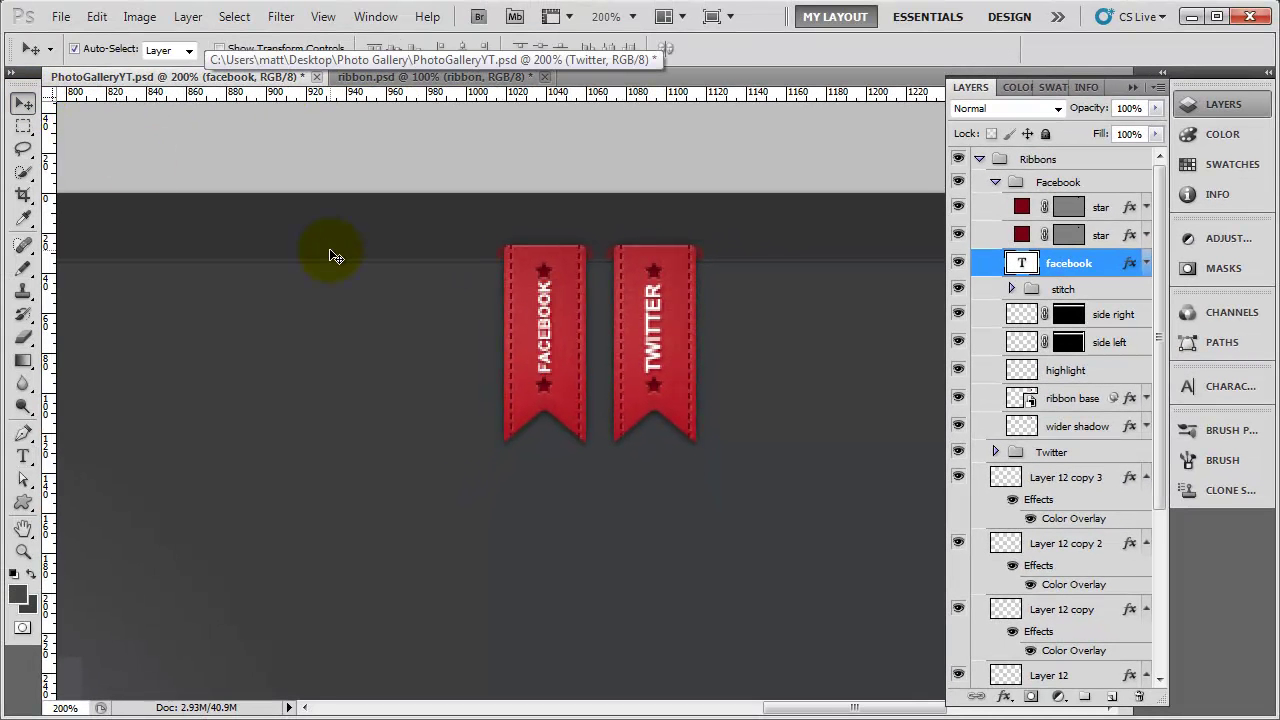
- Reduce the FACEBOOK text size slightly, centre the text between the ribbon's two stars, and save the document
{"action": "double_click", "coordinate": [1021, 263]}
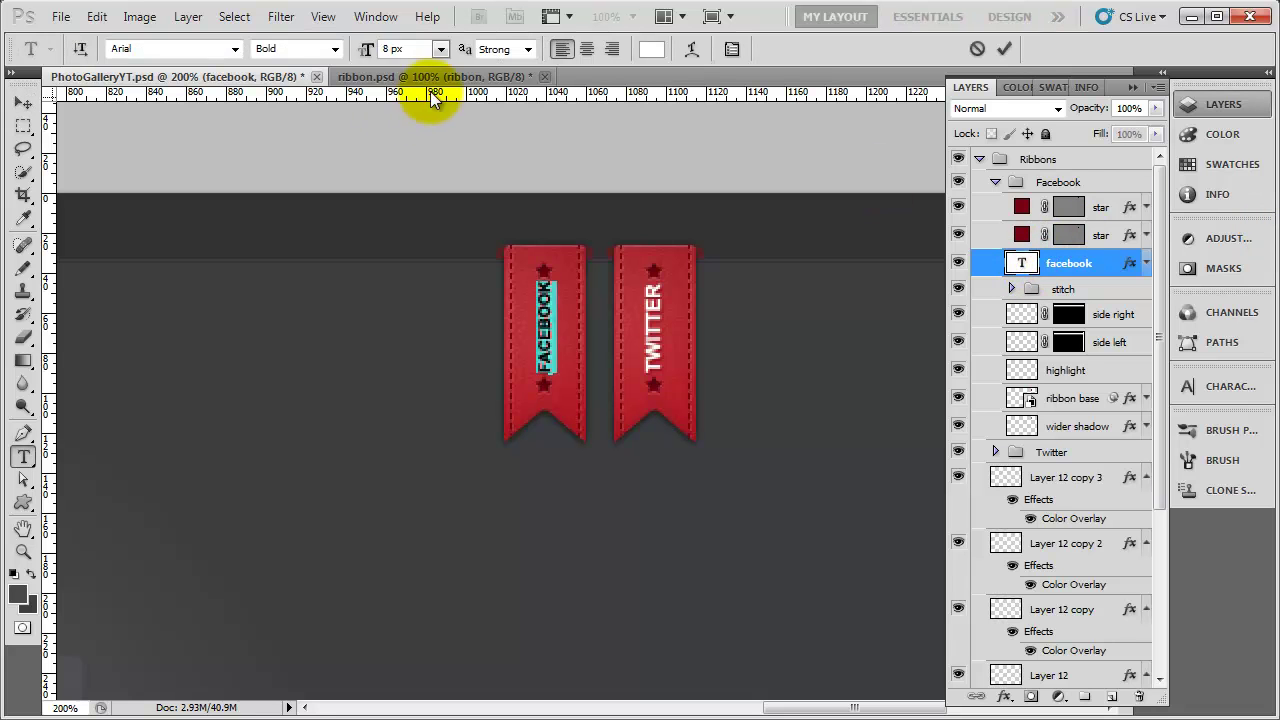
{"action": "left_click", "coordinate": [369, 49]}
{"action": "left_click_drag", "start_coordinate": [369, 49], "coordinate": [330, 47]}
{"action": "left_click", "coordinate": [24, 104]}
{"action": "key", "text": "Up"}
{"action": "key", "text": "Up"}
{"action": "key", "text": "Left"}
{"action": "key", "text": "ctrl+s"}
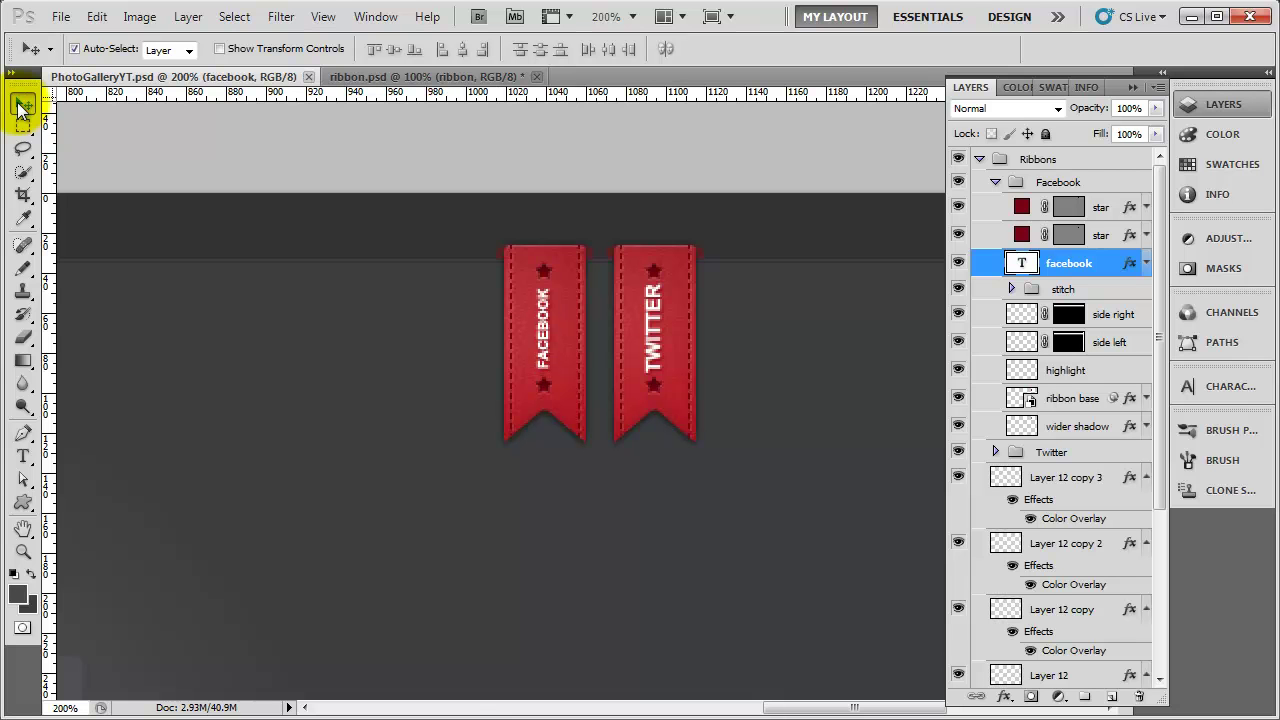
- Collapse the Facebook and Ribbons layer groups and save the document
{"action": "key", "text": "ctrl+minus"}
{"action": "key", "text": "ctrl+minus"}
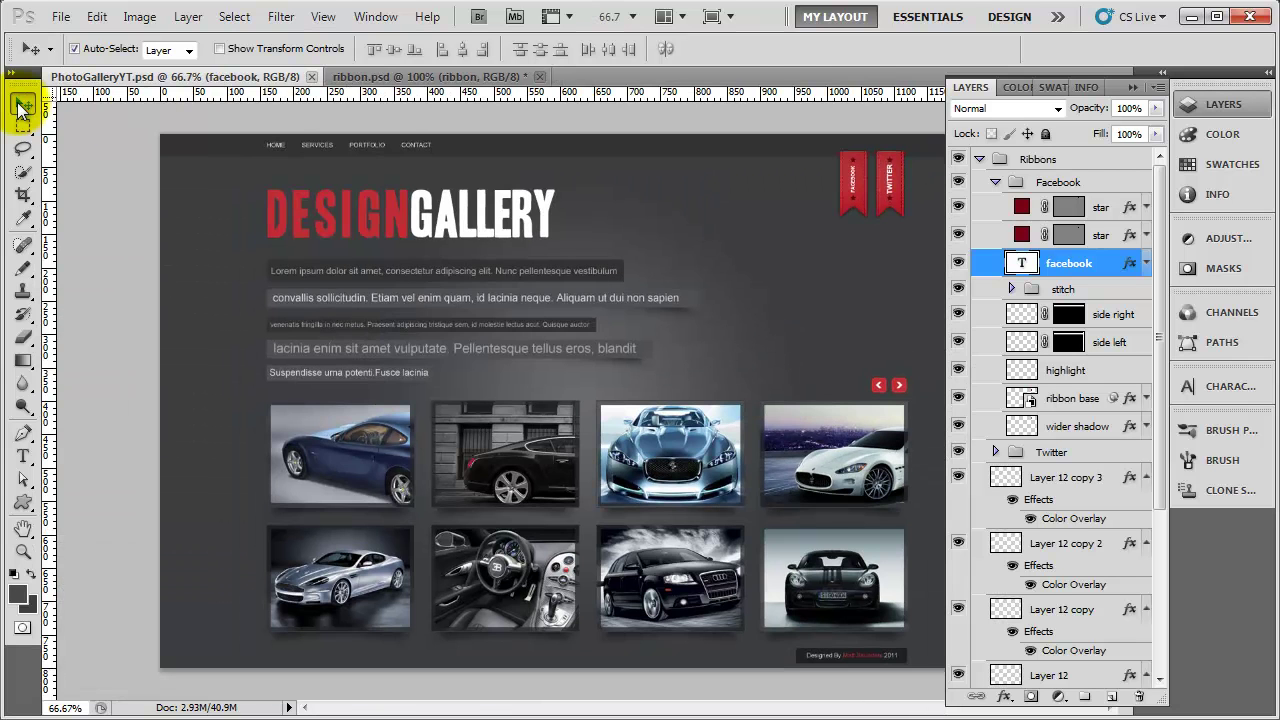
{"action": "left_click", "coordinate": [995, 182]}
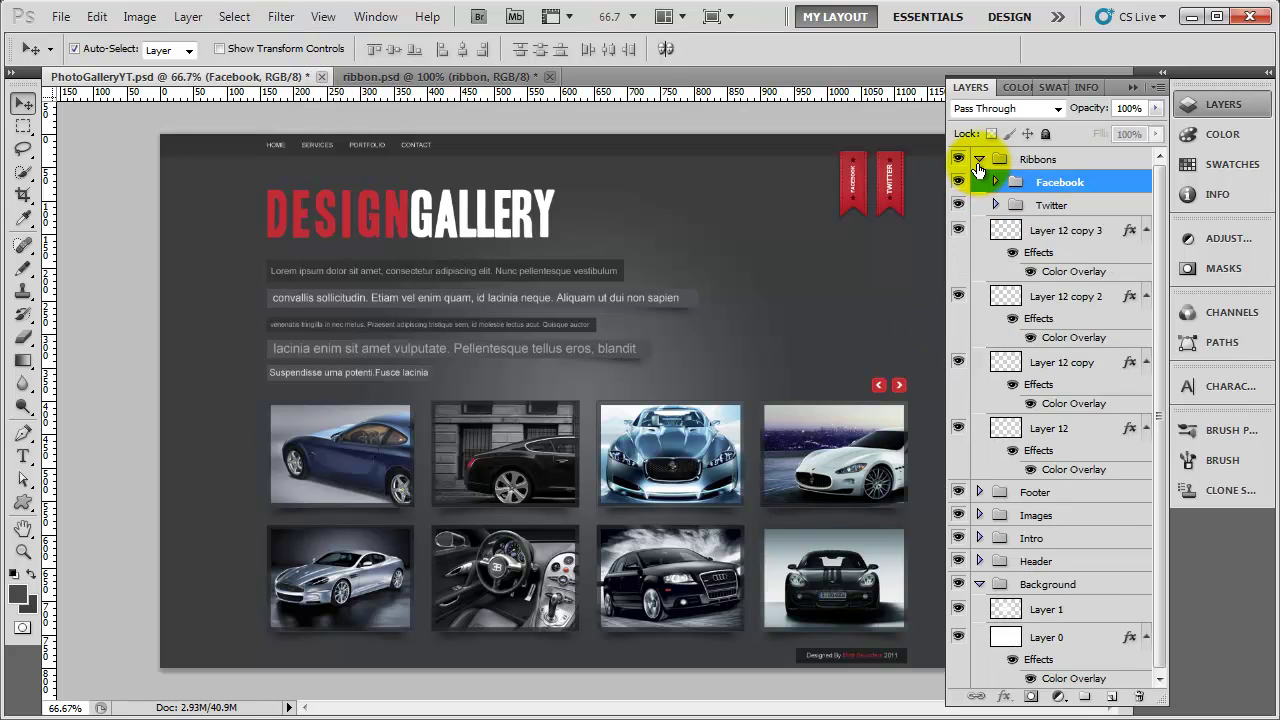
{"action": "left_click", "coordinate": [979, 160]}
{"action": "left_click", "coordinate": [1217, 106]}
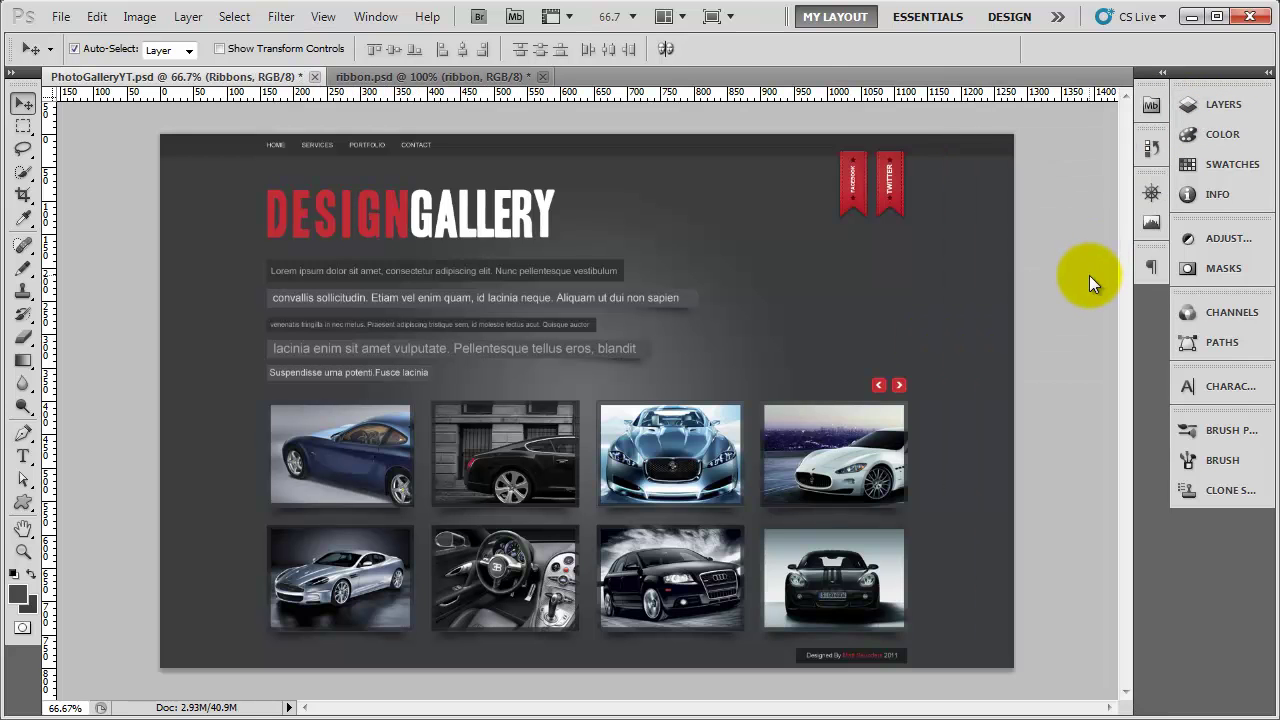
{"action": "key", "text": "ctrl+s"}
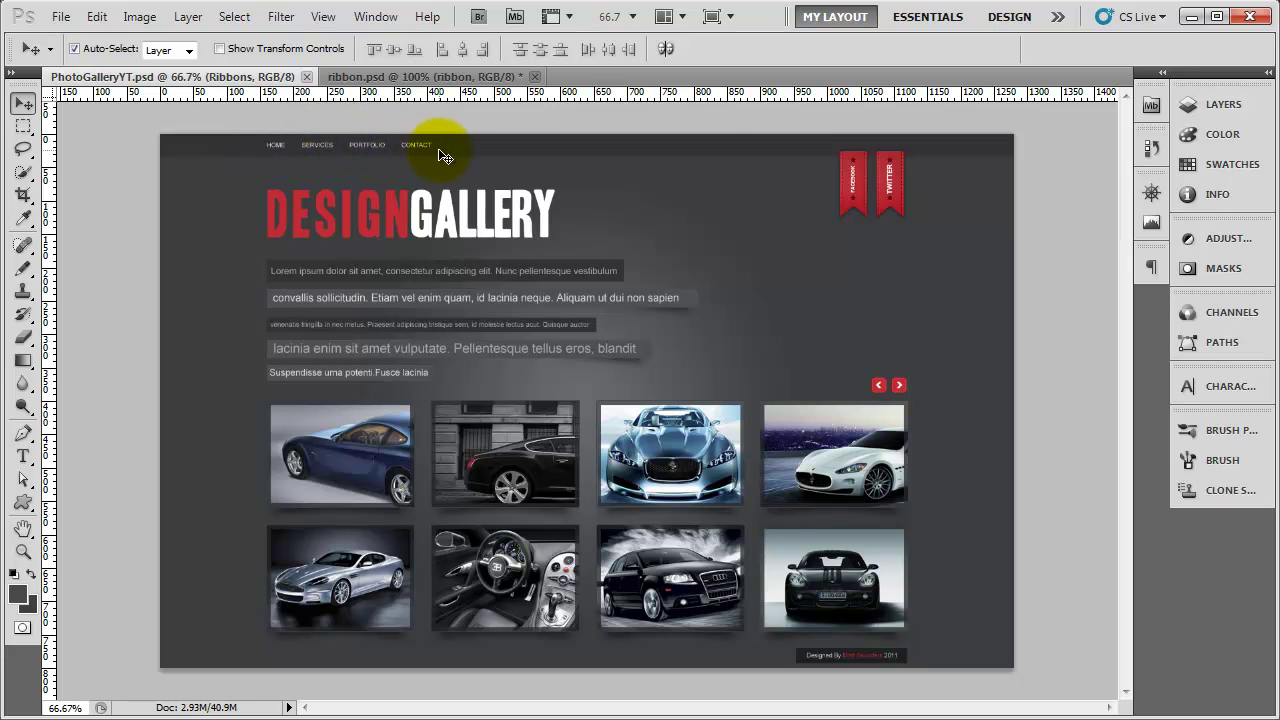
- Duplicate the Twitter ribbon's lower star layer and move the copy into the Header group
{"action": "key", "text": "ctrl+plus"}
{"action": "key", "text": "ctrl+plus"}
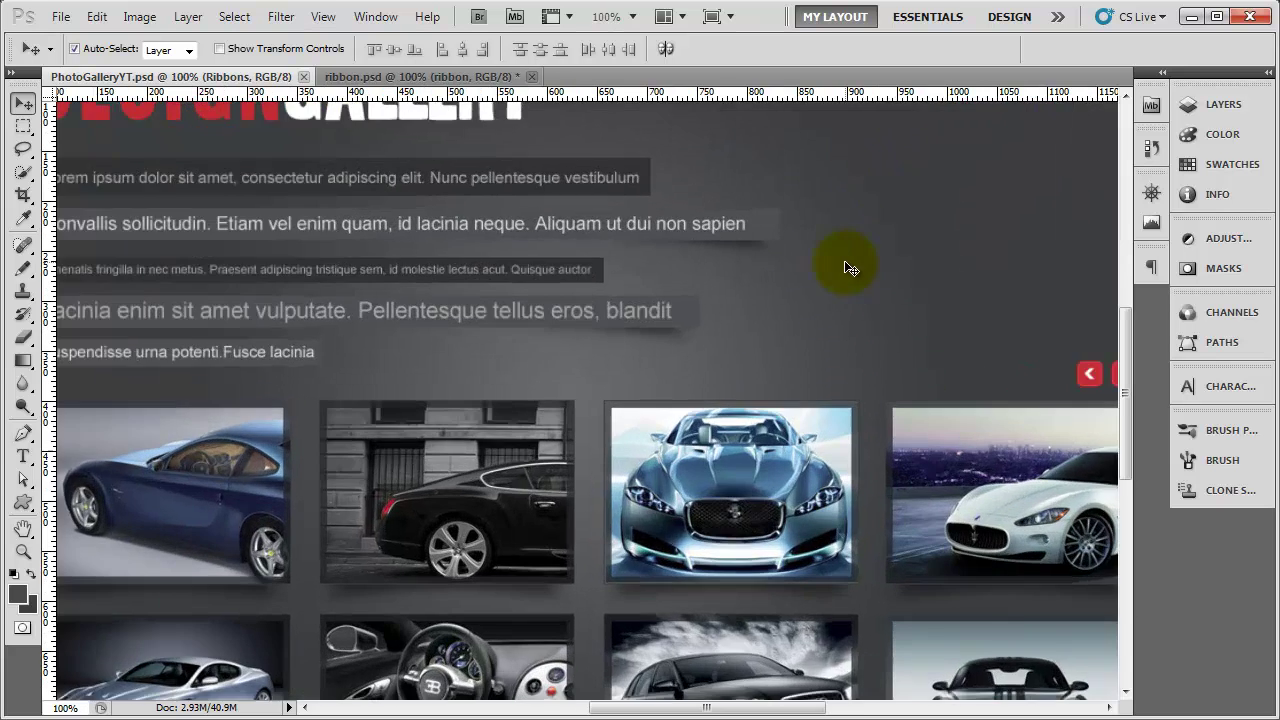
{"action": "left_click_drag", "start_coordinate": [846, 266], "coordinate": [367, 616]}
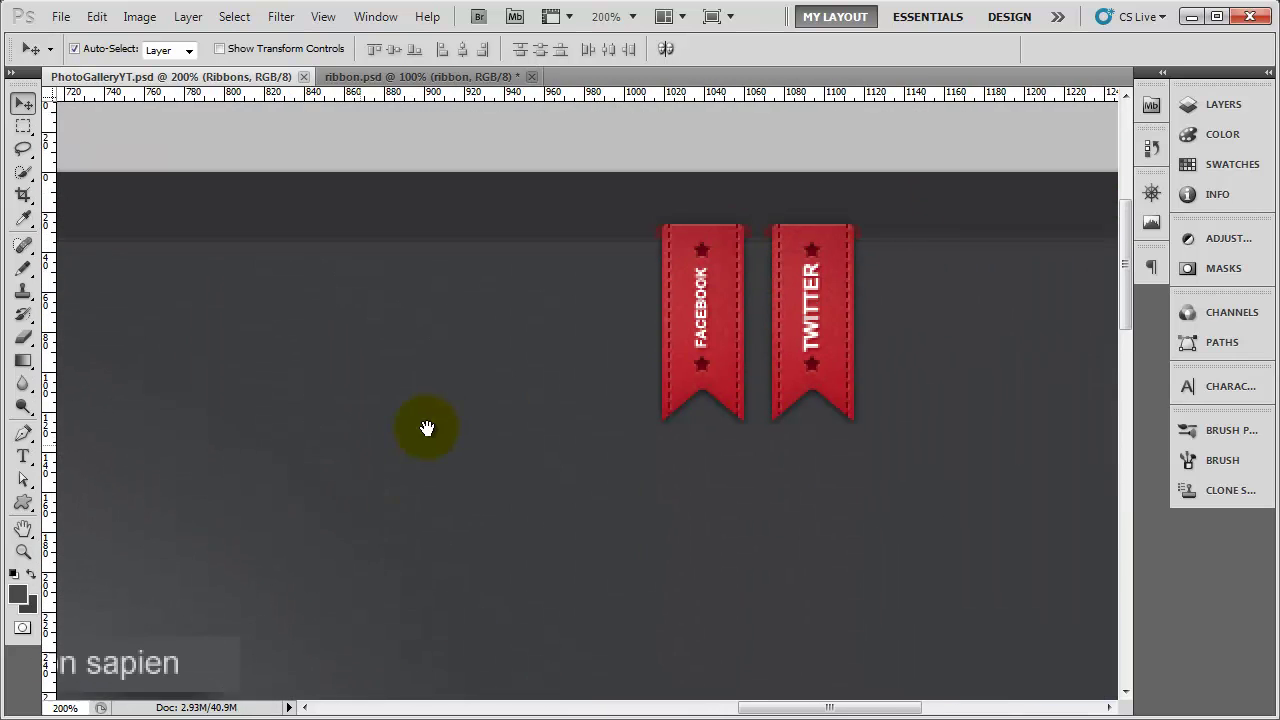
{"action": "left_click", "coordinate": [1248, 104]}
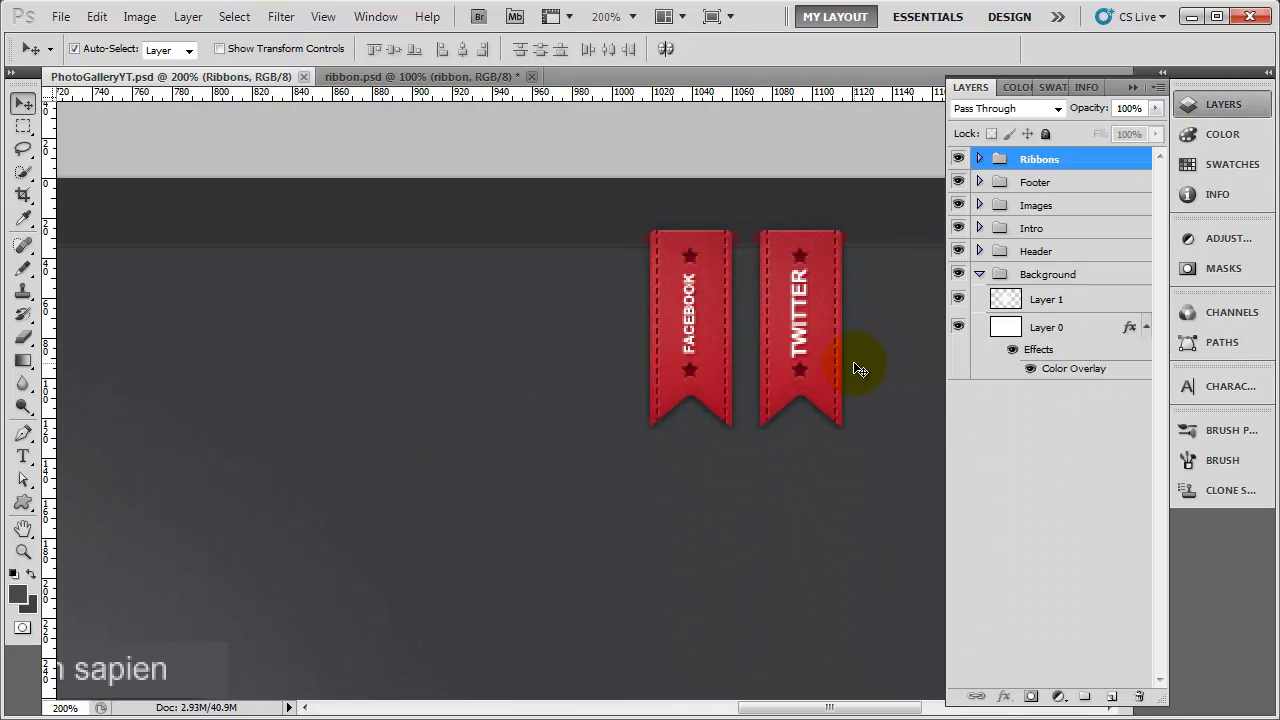
{"action": "left_click", "coordinate": [802, 370]}
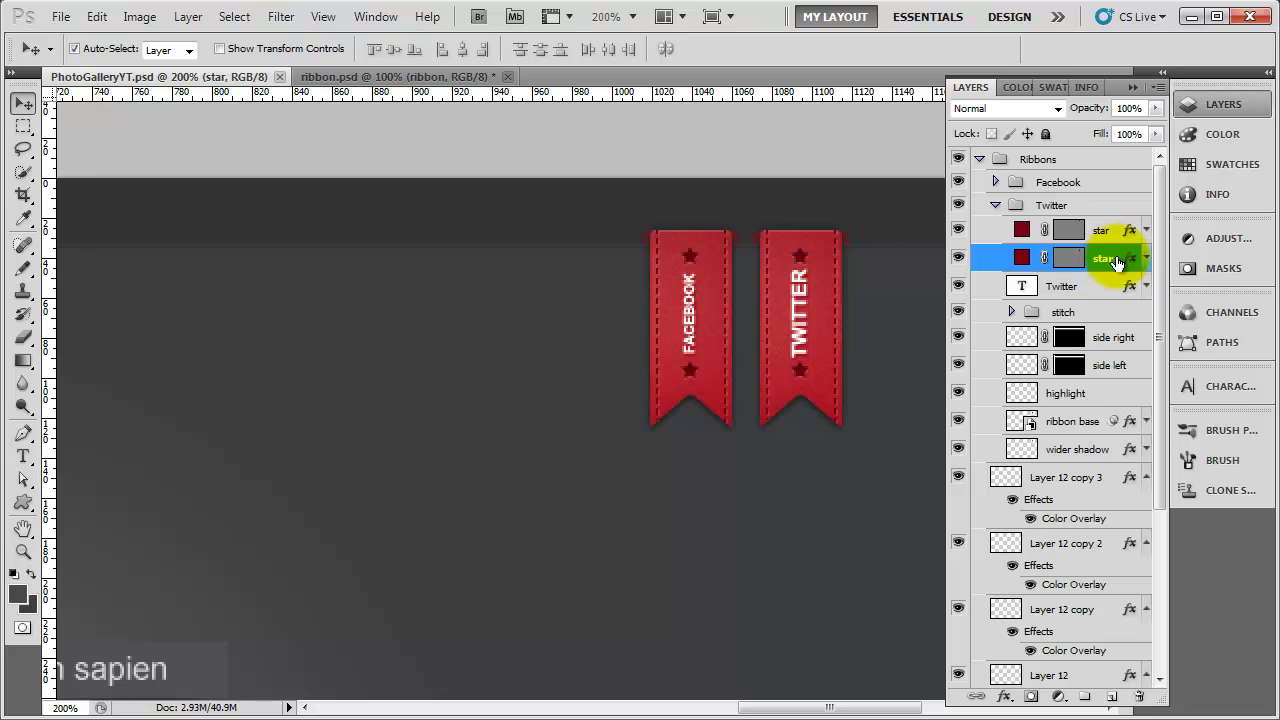
{"action": "left_click_drag", "start_coordinate": [1126, 263], "coordinate": [1111, 696]}
{"action": "left_click_drag", "start_coordinate": [1100, 219], "coordinate": [1049, 623]}
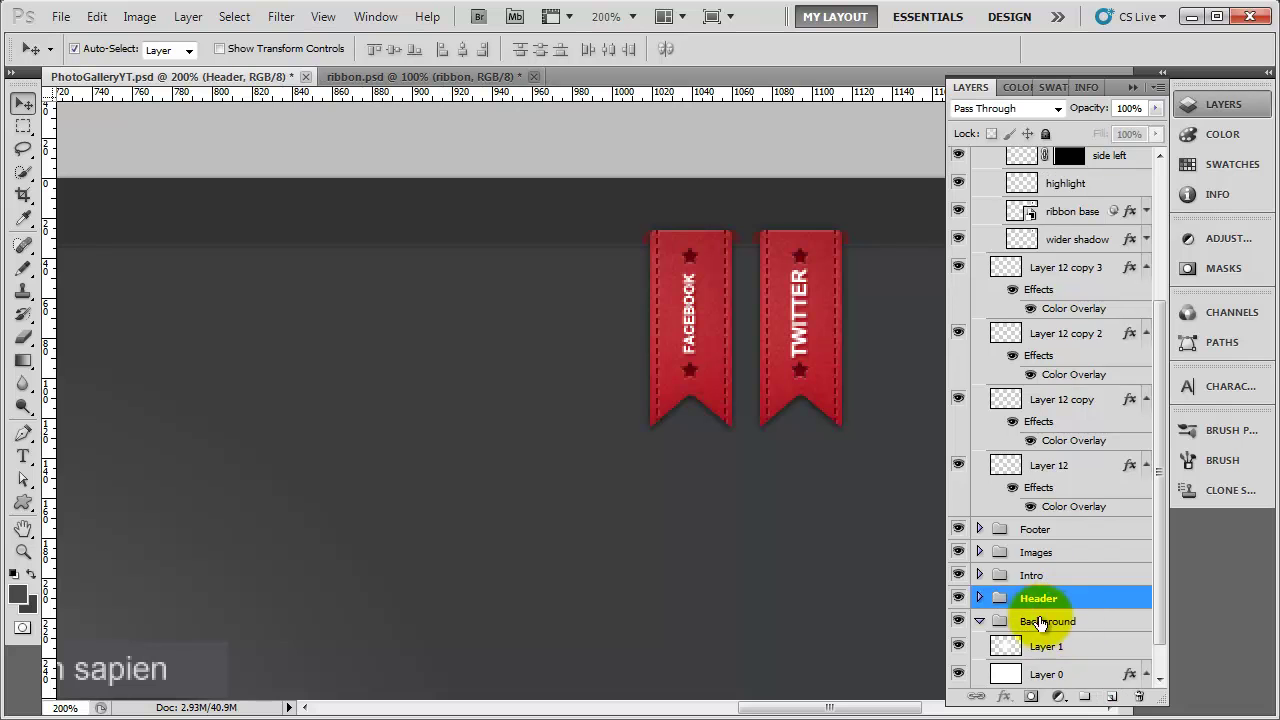
- Recolour the star copy in the Header group to white (ffffff)
{"action": "left_click", "coordinate": [979, 594]}
{"action": "scroll", "coordinate": [1100, 613], "scroll_direction": "down", "scroll_amount": 3}
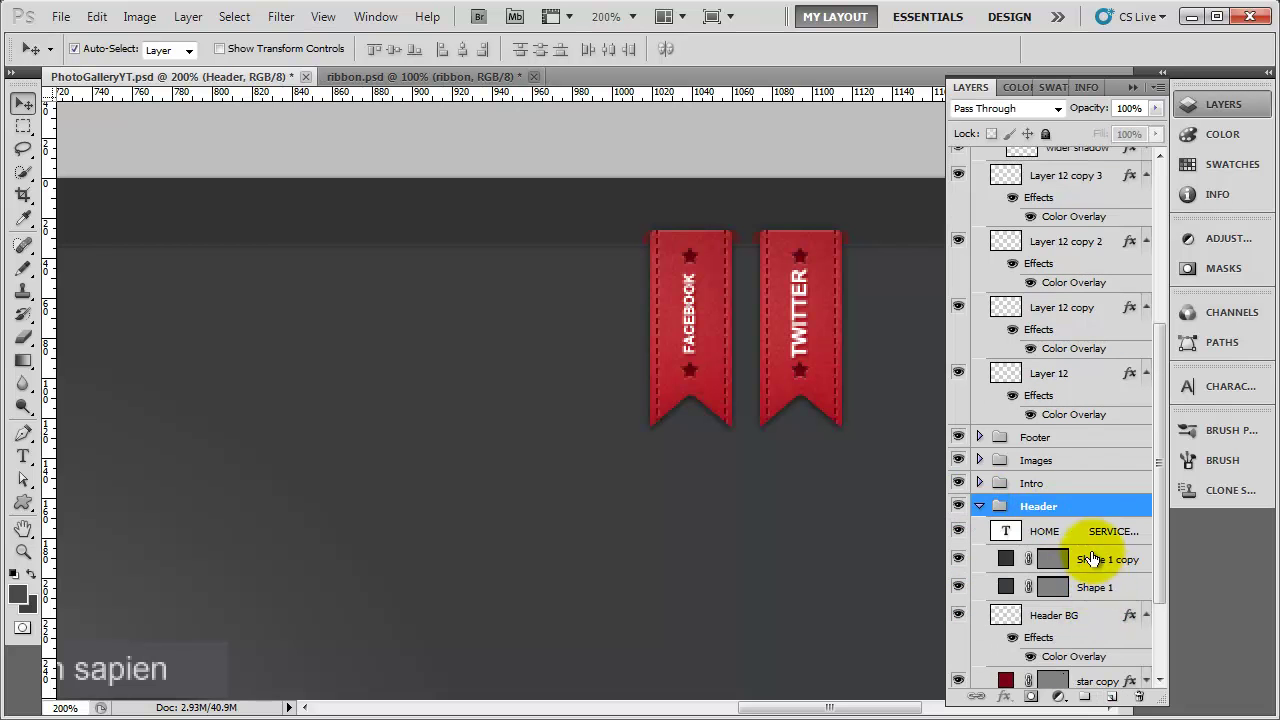
{"action": "scroll", "coordinate": [1100, 565], "scroll_direction": "down", "scroll_amount": 2}
{"action": "left_click", "coordinate": [1090, 593]}
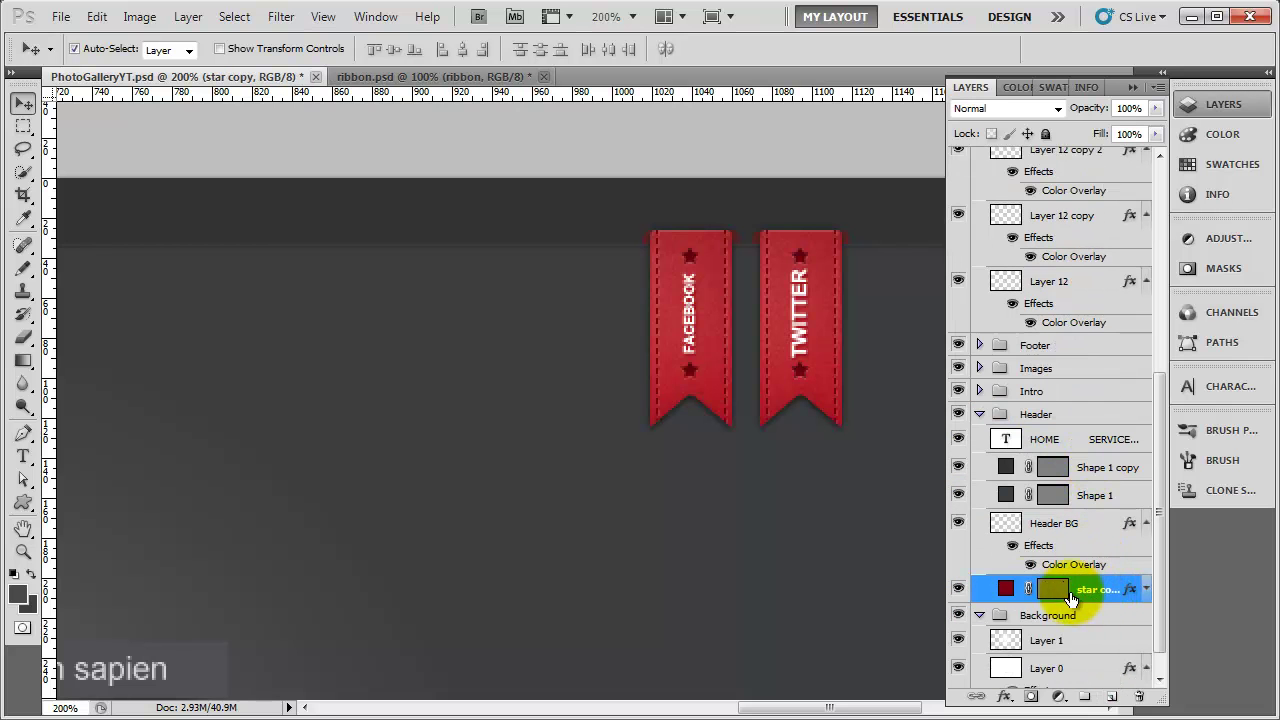
{"action": "double_click", "coordinate": [1006, 590]}
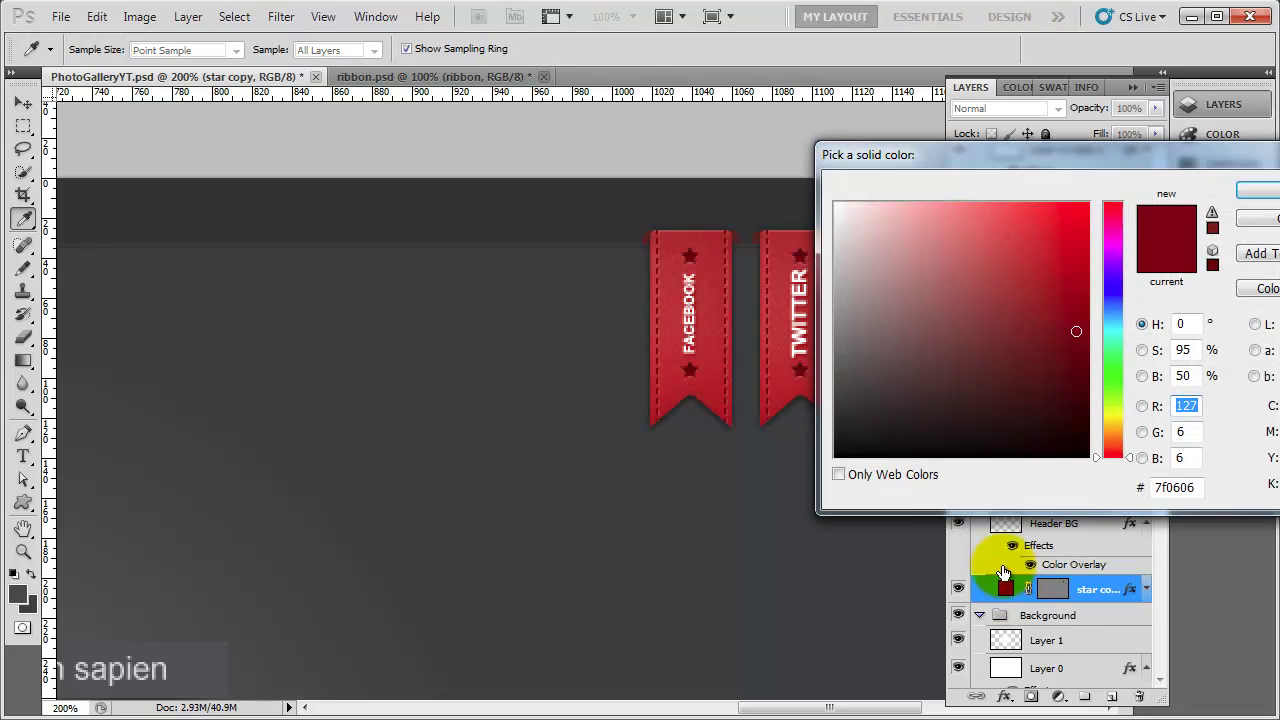
{"action": "left_click_drag", "start_coordinate": [877, 234], "coordinate": [803, 152]}
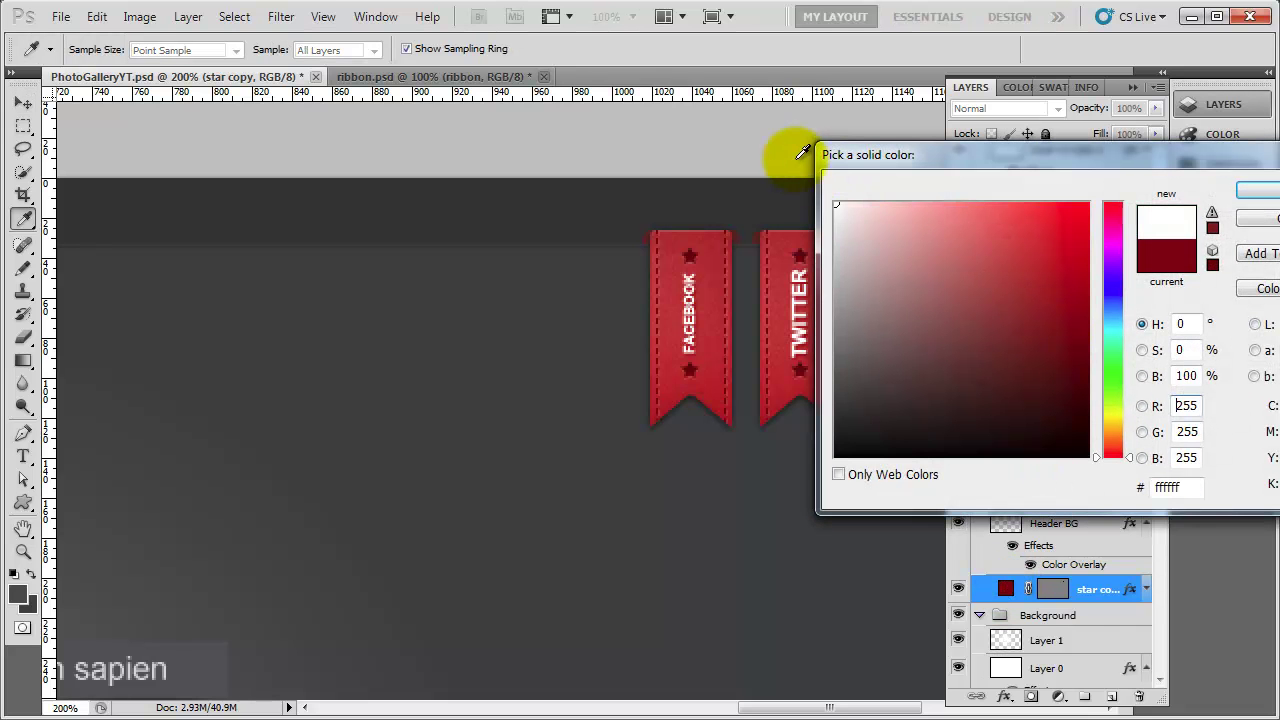
{"action": "left_click", "coordinate": [1252, 191]}
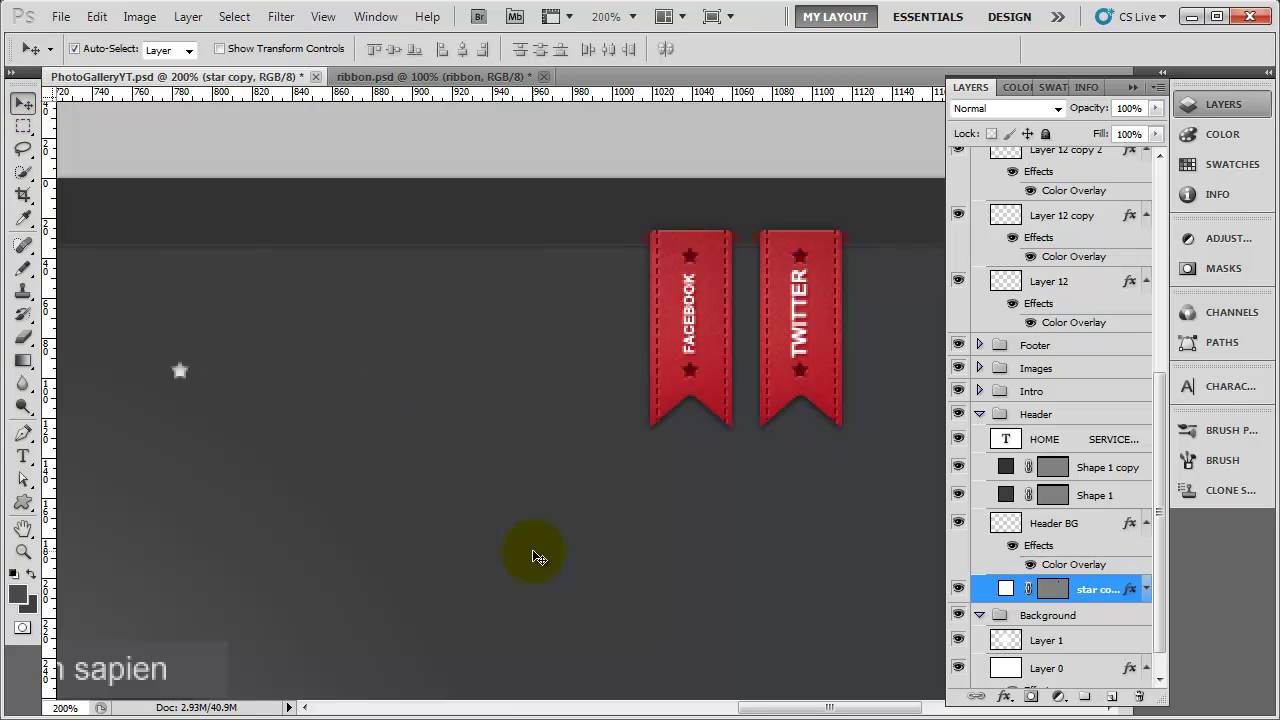
- Move the white star left across the page until it lines up with the start of the HOME menu item
{"action": "left_click_drag", "start_coordinate": [808, 709], "coordinate": [688, 710]}
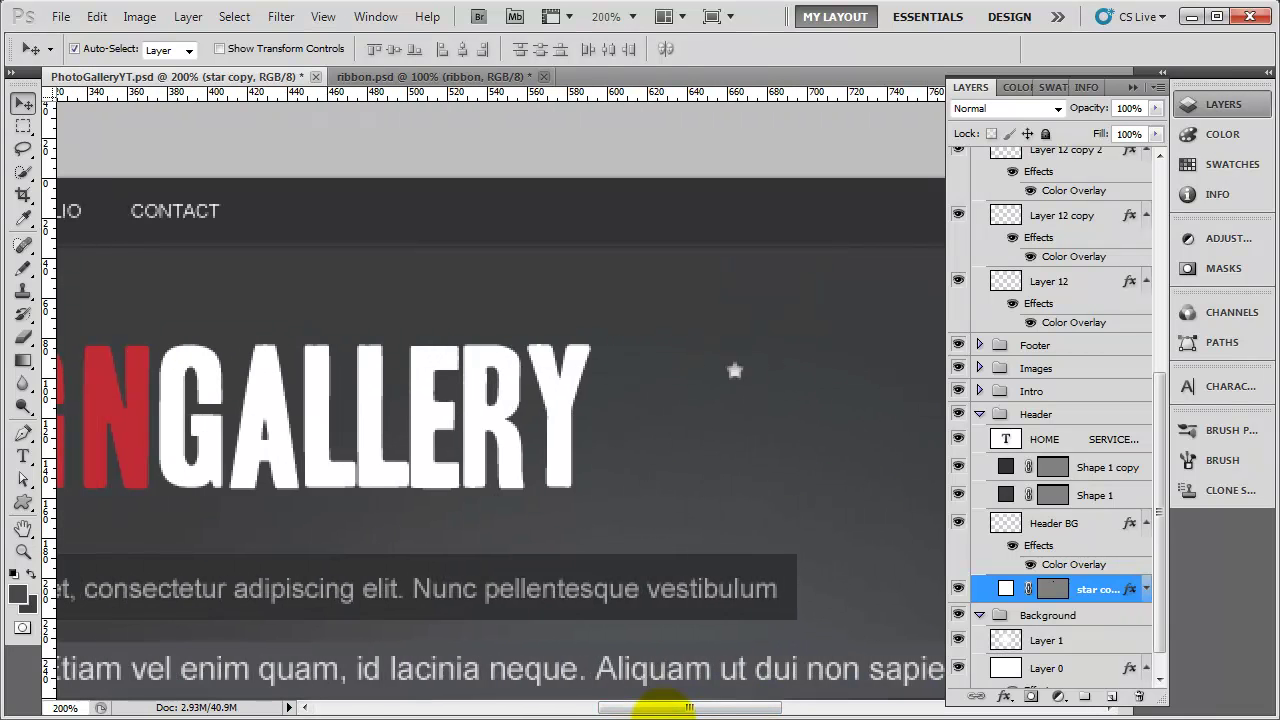
{"action": "key", "text": "shift+Up"}
{"action": "key", "text": "shift+Left"}
{"action": "key", "text": "shift+Left"}
{"action": "key", "text": "shift+Left"}
{"action": "key", "text": "shift+Left"}
{"action": "key", "text": "shift+Left"}
{"action": "key", "text": "shift+Left"}
{"action": "key", "text": "shift+Left"}
{"action": "key", "text": "shift+Left"}
{"action": "left_click_drag", "start_coordinate": [689, 708], "coordinate": [590, 709]}
{"action": "key", "text": "shift+Left"}
{"action": "key", "text": "shift+Left"}
{"action": "key", "text": "shift+Left"}
{"action": "key", "text": "shift+Left"}
{"action": "key", "text": "shift+Left"}
{"action": "key", "text": "shift+Left"}
{"action": "key", "text": "shift+Left"}
{"action": "key", "text": "shift+Left"}
{"action": "key", "text": "shift+Left"}
{"action": "key", "text": "shift+Left"}
{"action": "key", "text": "shift+Left"}
{"action": "key", "text": "shift+Left"}
{"action": "key", "text": "shift+Left"}
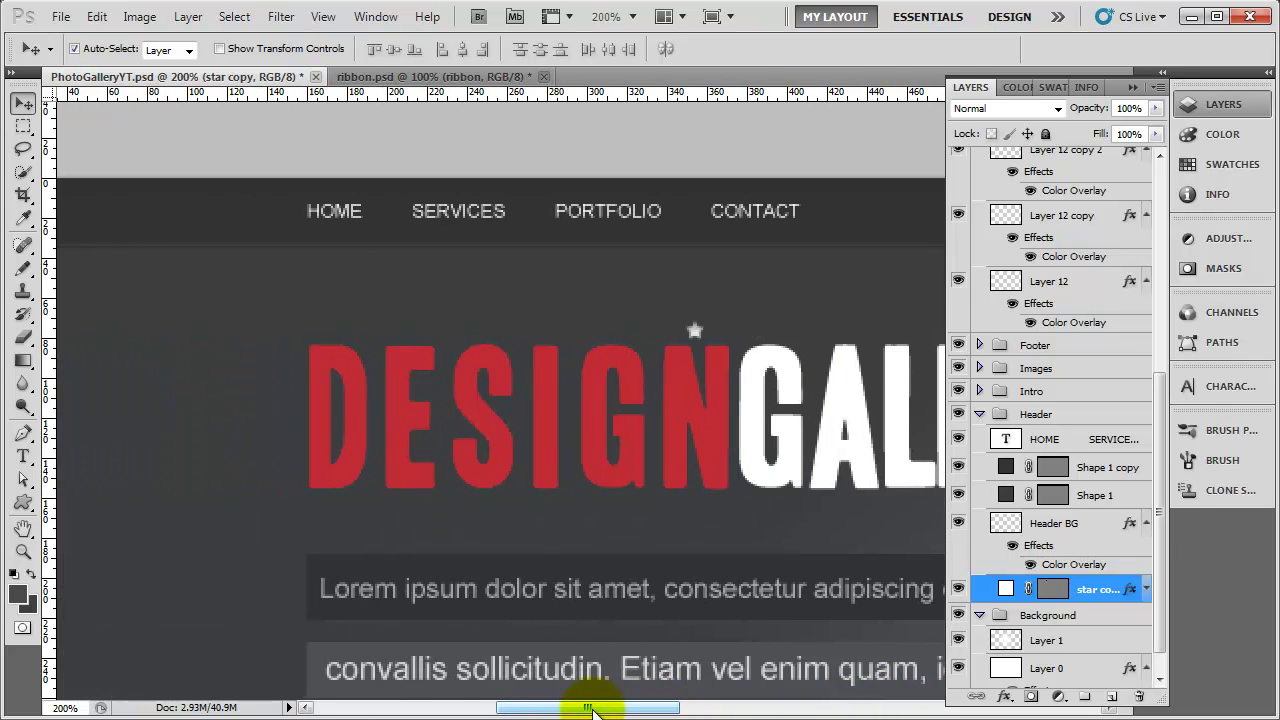
{"action": "key", "text": "shift+Left"}
{"action": "key", "text": "shift+Left"}
{"action": "key", "text": "shift+Left"}
{"action": "key", "text": "shift+Left"}
{"action": "key", "text": "shift+Left"}
{"action": "key", "text": "shift+Left"}
{"action": "key", "text": "shift+Left"}
{"action": "key", "text": "shift+Left"}
- Place the star copy layer above the menu text in the Header group and raise the star to the menu line
{"action": "left_click_drag", "start_coordinate": [1029, 591], "coordinate": [1099, 445]}
{"action": "key", "text": "shift+Up"}
{"action": "key", "text": "shift+Left"}
{"action": "key", "text": "shift+Right"}
{"action": "key", "text": "shift+Up"}
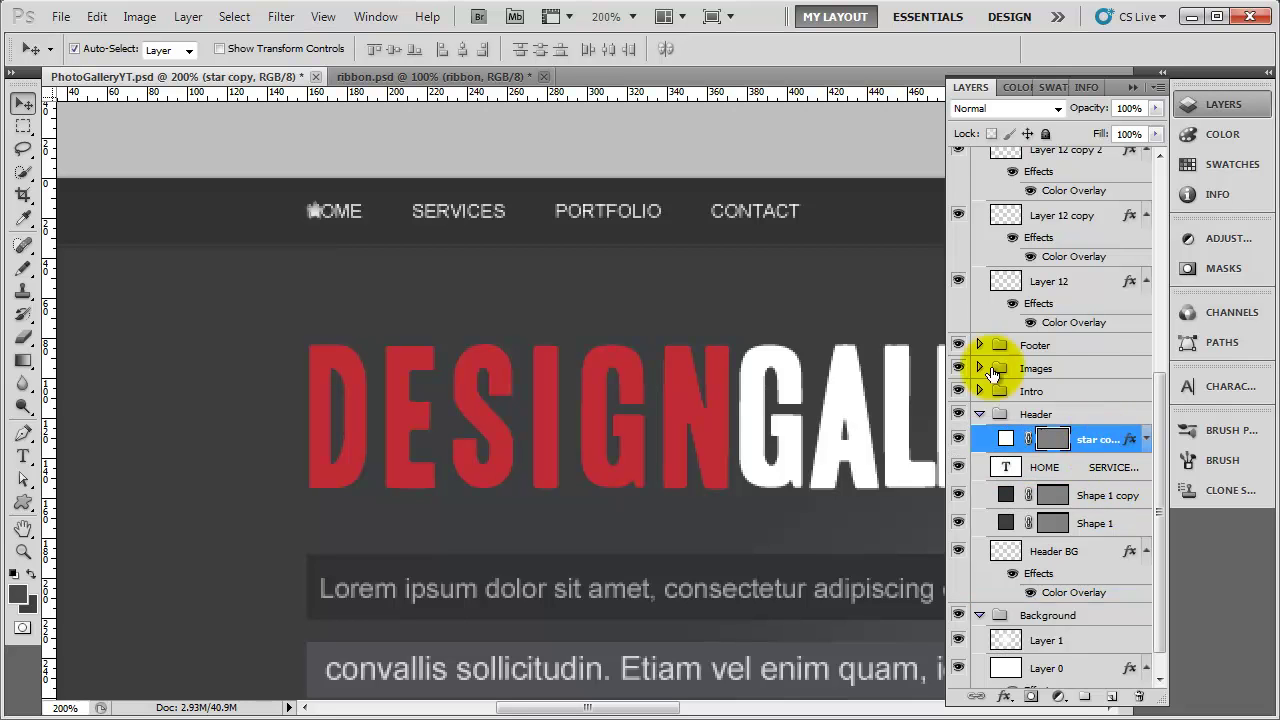
- Shift the navigation menu text 15 px right to make room for the star before HOME
{"action": "left_click", "coordinate": [1075, 470]}
{"action": "key", "text": "Right"}
{"action": "key", "text": "Right"}
{"action": "key", "text": "Right"}
{"action": "key", "text": "Right"}
{"action": "key", "text": "Right"}
{"action": "key", "text": "Right"}
{"action": "key", "text": "Right"}
{"action": "key", "text": "Right"}
{"action": "key", "text": "Right"}
{"action": "key", "text": "Right"}
{"action": "key", "text": "Right"}
{"action": "key", "text": "Right"}
{"action": "key", "text": "Right"}
{"action": "key", "text": "Right"}
{"action": "key", "text": "Right"}
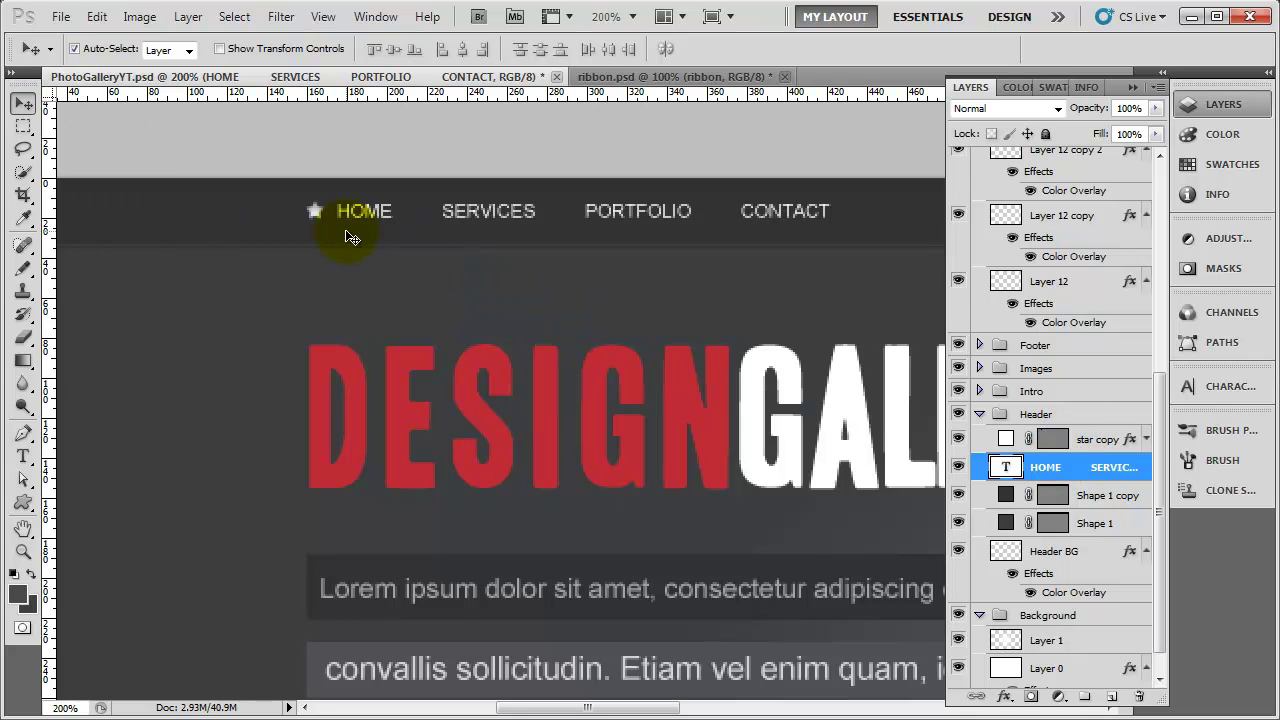
- Widen the gaps before SERVICES, PORTFOLIO and CONTACT in the menu text with extra spaces
{"action": "key", "text": "t"}
{"action": "left_click", "coordinate": [418, 211]}
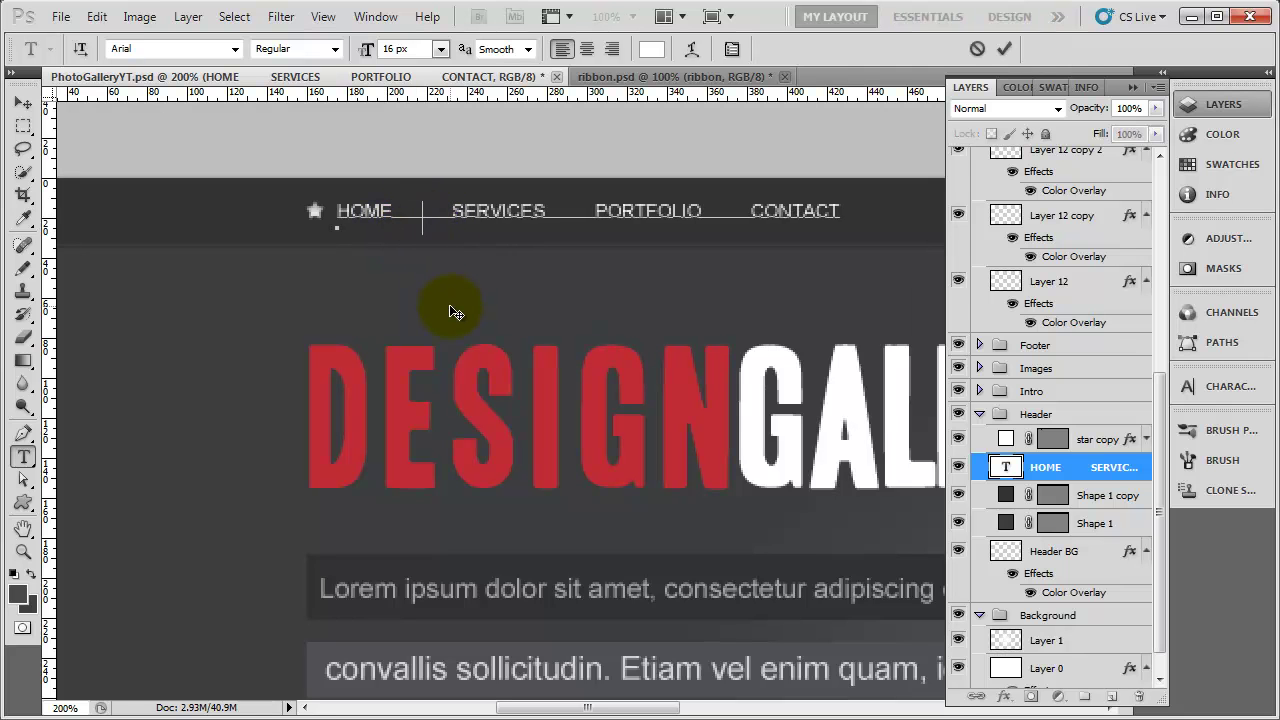
{"action": "left_click", "coordinate": [576, 207]}
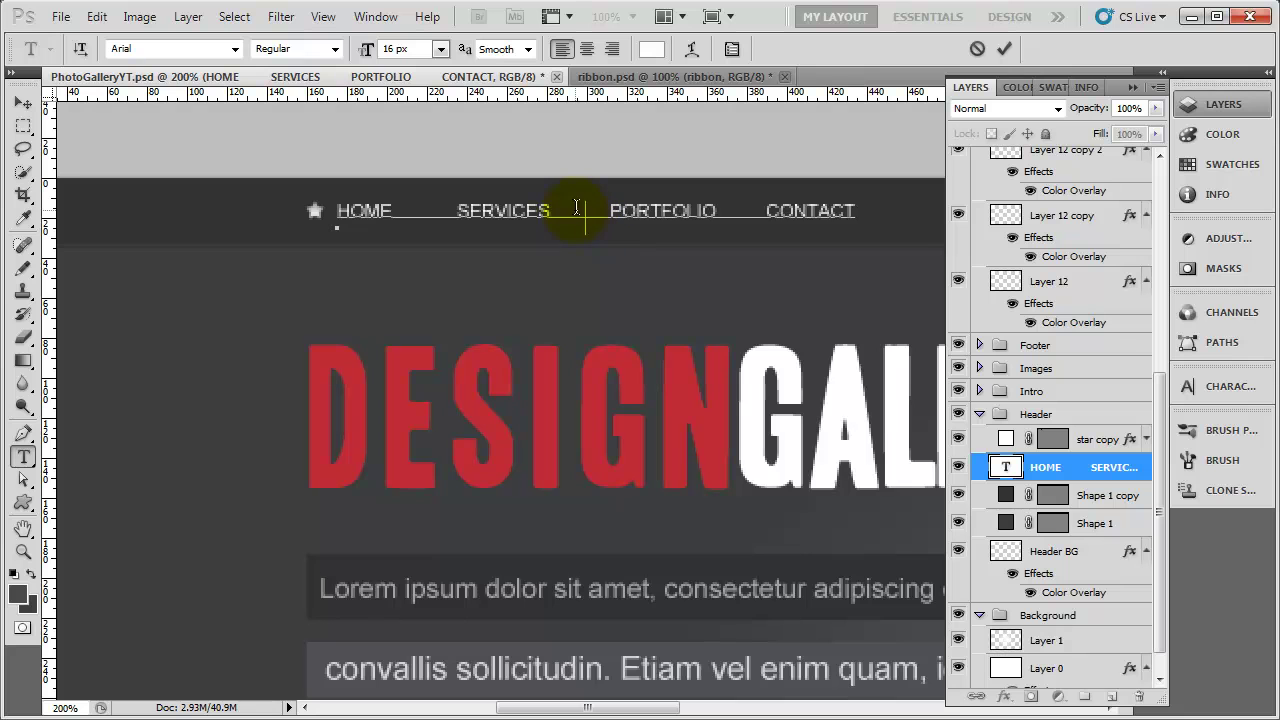
{"action": "left_click", "coordinate": [757, 208]}
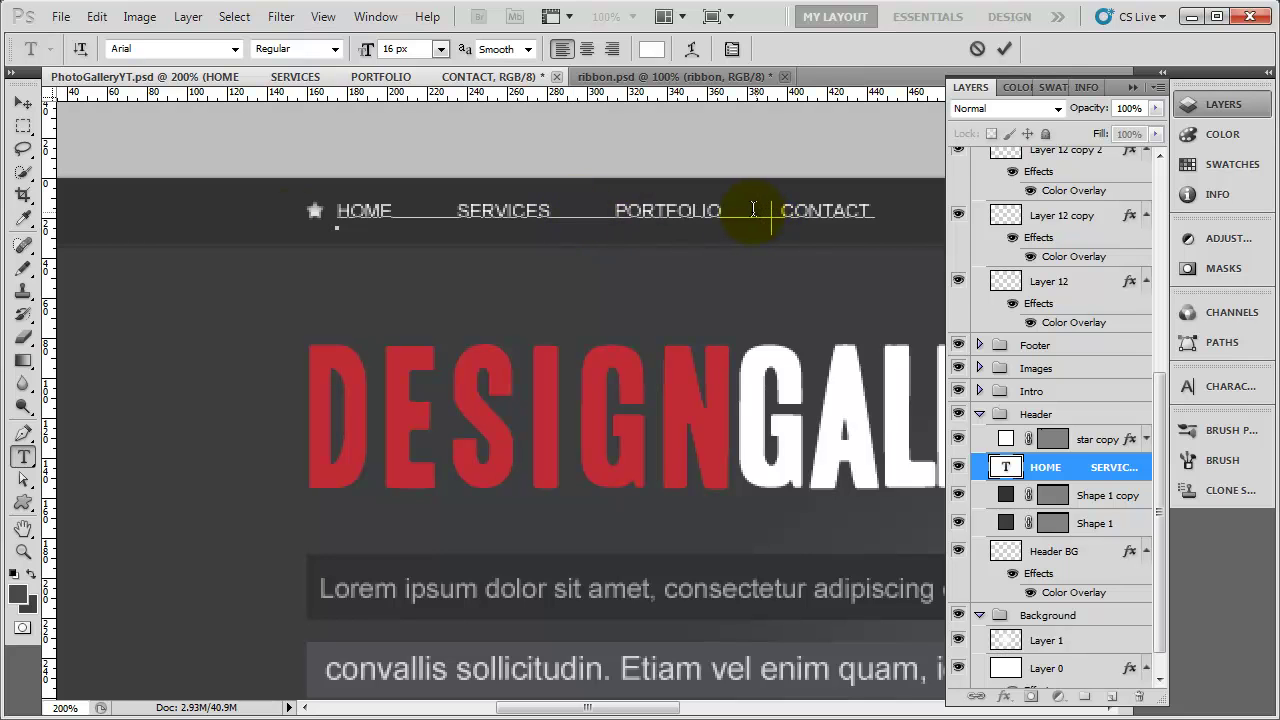
{"action": "left_click", "coordinate": [25, 106]}
- Duplicate the white star and shift the copy 60 px right, in front of SERVICES
{"action": "left_click_drag", "start_coordinate": [1043, 437], "coordinate": [1110, 692]}
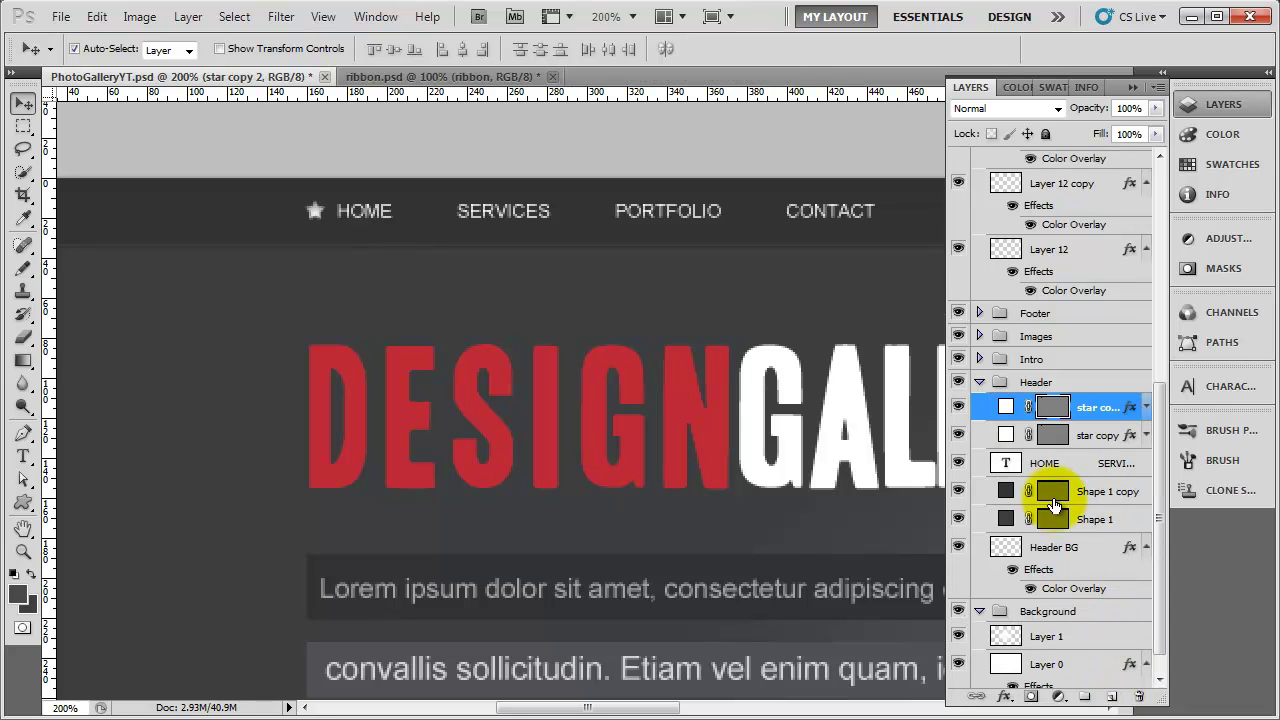
{"action": "key", "text": "shift+Right"}
{"action": "key", "text": "shift+Right"}
{"action": "key", "text": "shift+Right"}
- Duplicate the SERVICES star and shift the copy 80 px right, in front of PORTFOLIO
{"action": "left_click_drag", "start_coordinate": [1094, 408], "coordinate": [1112, 697]}
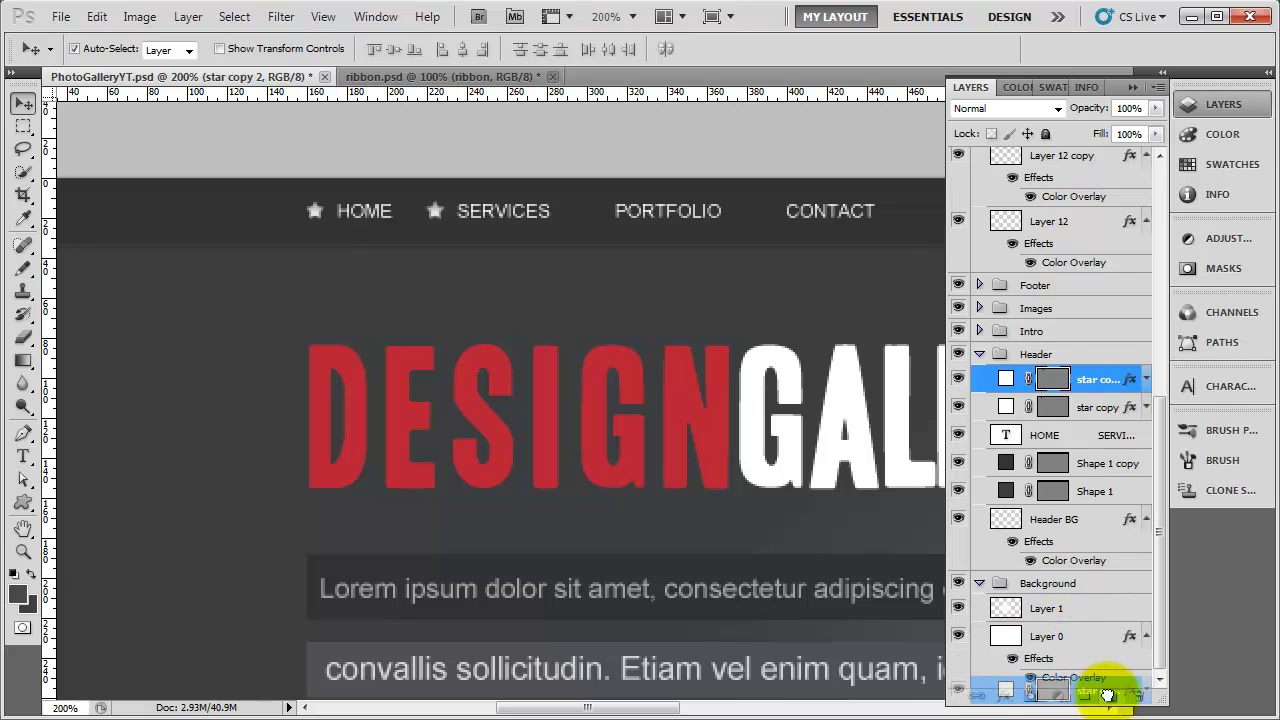
{"action": "key", "text": "shift+Right"}
{"action": "key", "text": "shift+Right"}
{"action": "key", "text": "shift+Right"}
{"action": "key", "text": "shift+Right"}
{"action": "key", "text": "shift+Right"}
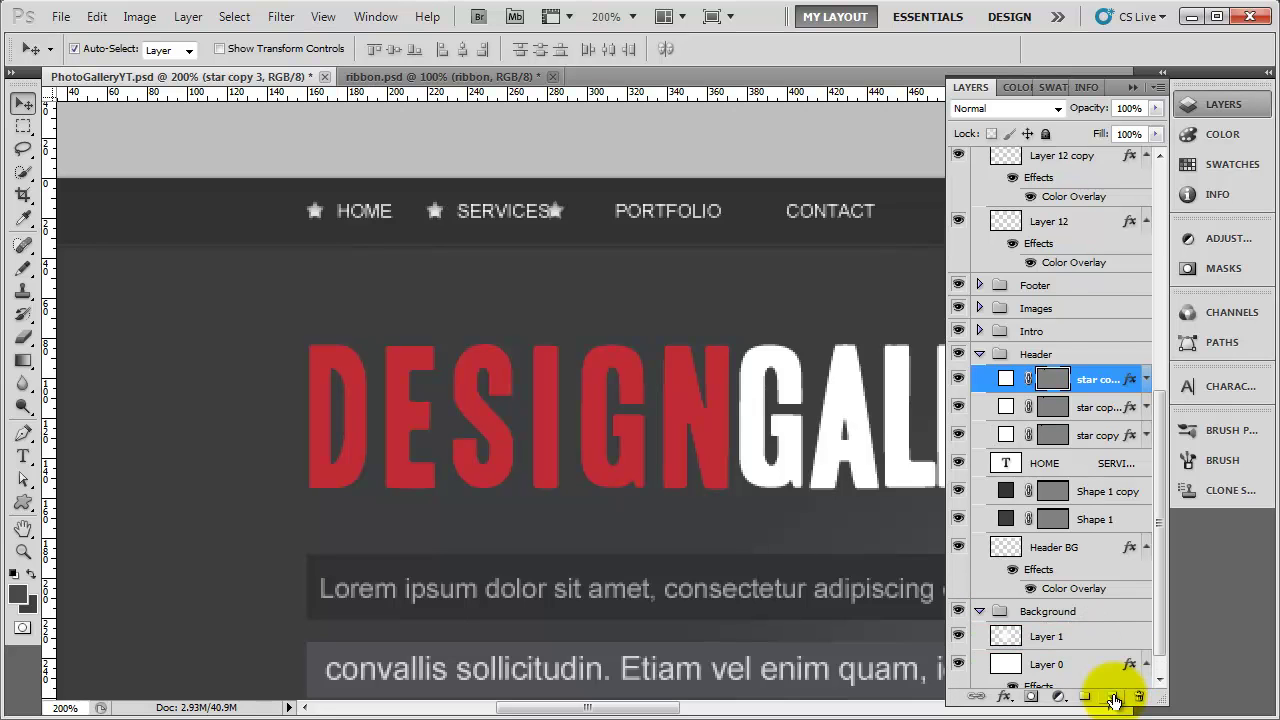
- Duplicate the PORTFOLIO star and move the copy right, in front of CONTACT
{"action": "left_click_drag", "start_coordinate": [1094, 379], "coordinate": [1118, 700]}
{"action": "key", "text": "shift+Right"}
{"action": "key", "text": "shift+Right"}
{"action": "key", "text": "shift+Right"}
{"action": "key", "text": "shift+Right"}
{"action": "key", "text": "shift+Right"}
{"action": "key", "text": "shift+Right"}
{"action": "key", "text": "shift+Right"}
{"action": "key", "text": "shift+Right"}
{"action": "key", "text": "shift+Right"}
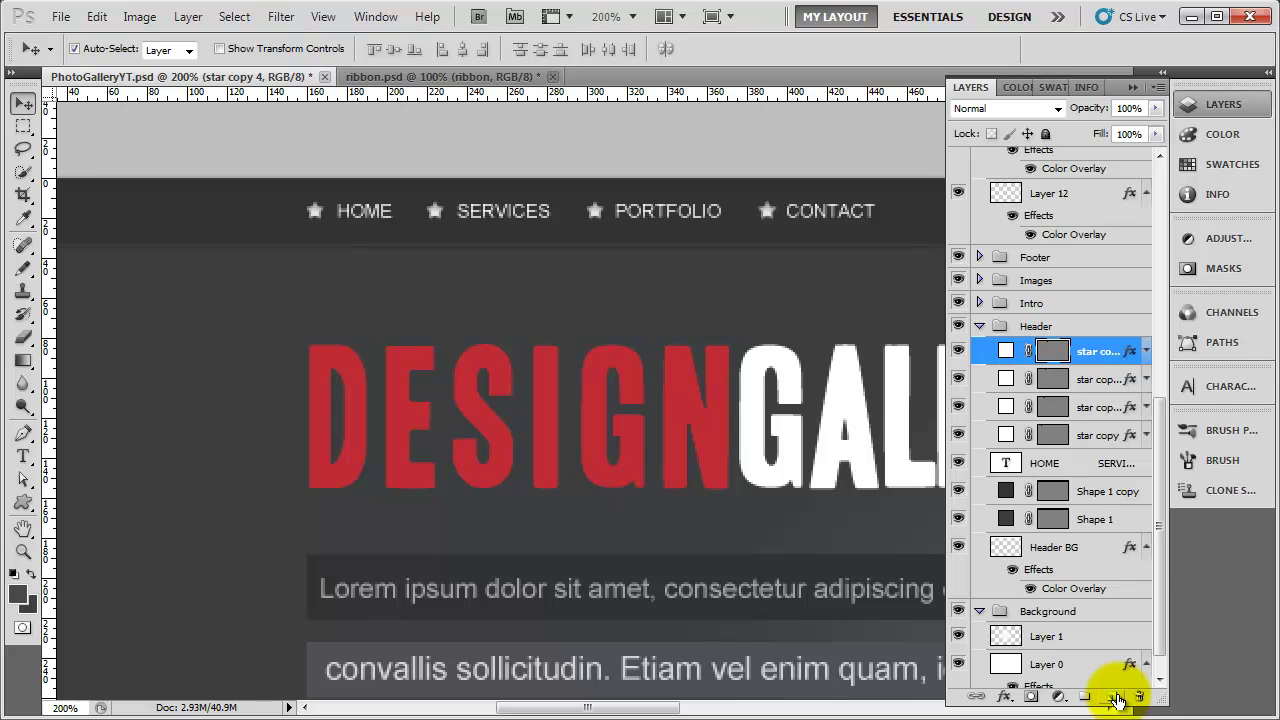
- Recolour the PORTFOLIO star with the red sampled from the DESIGN title, made slightly brighter, and save the document
{"action": "left_click", "coordinate": [596, 214]}
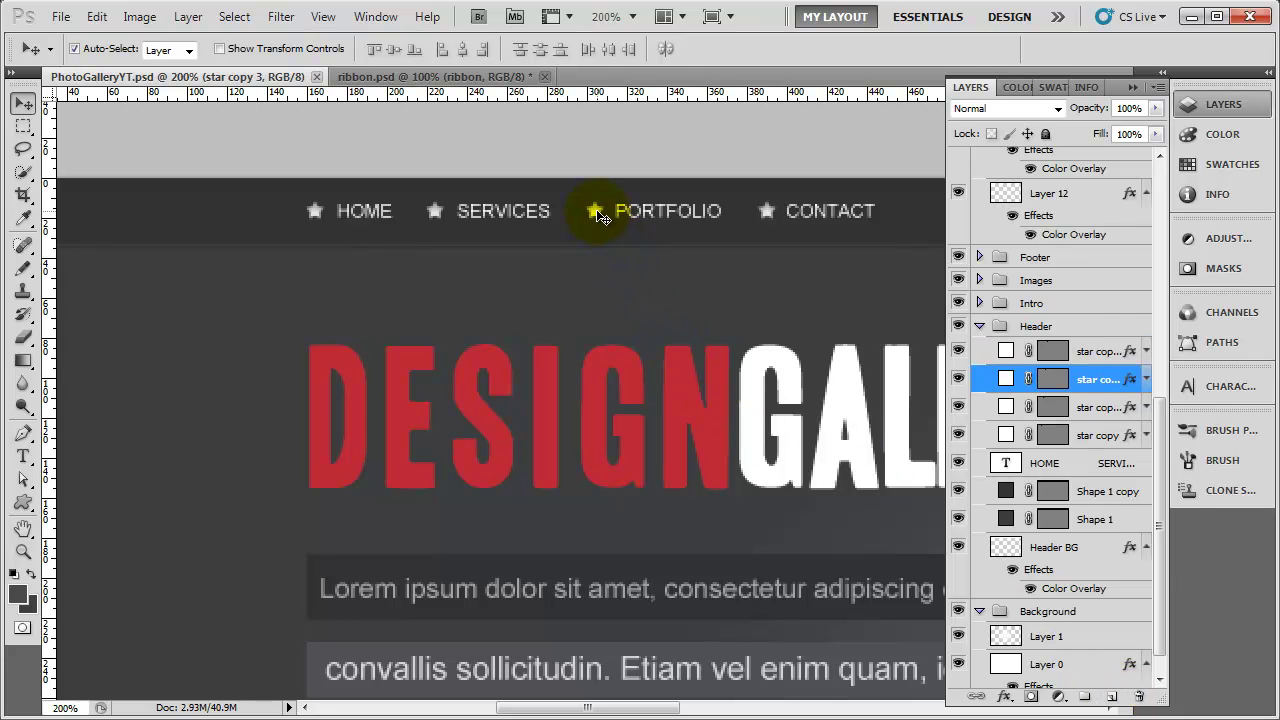
{"action": "double_click", "coordinate": [1006, 378]}
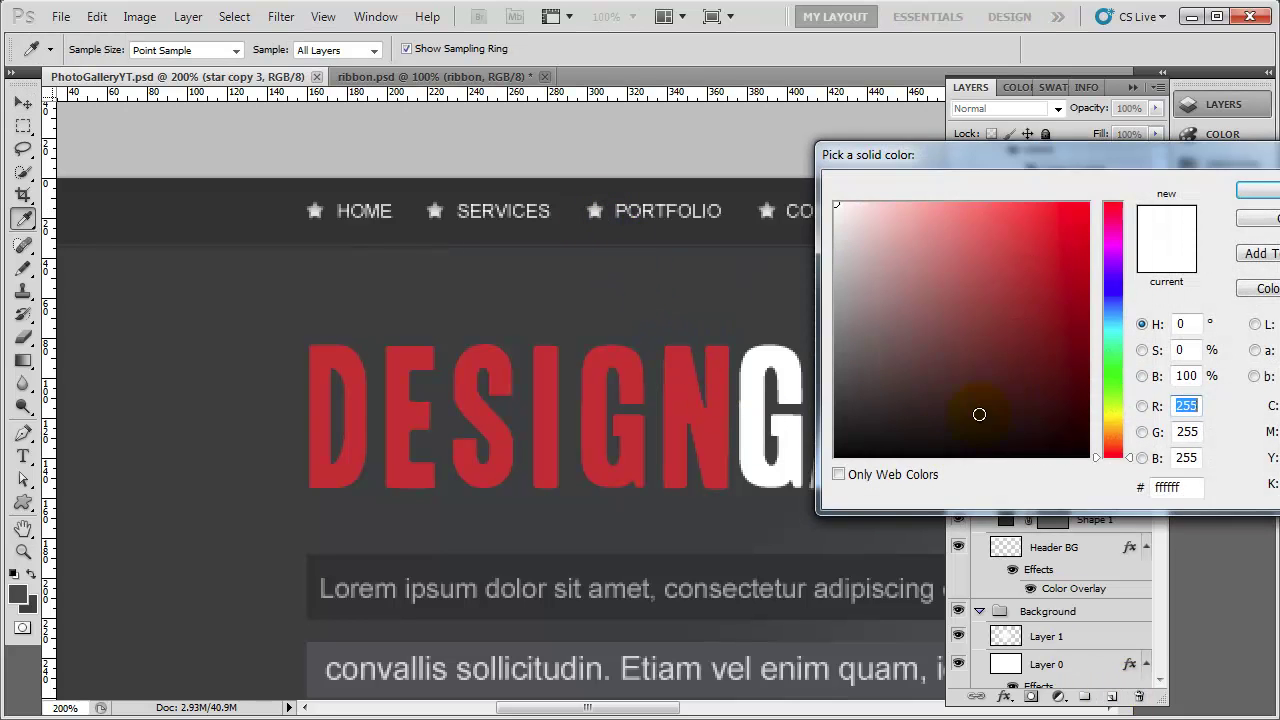
{"action": "left_click", "coordinate": [588, 445]}
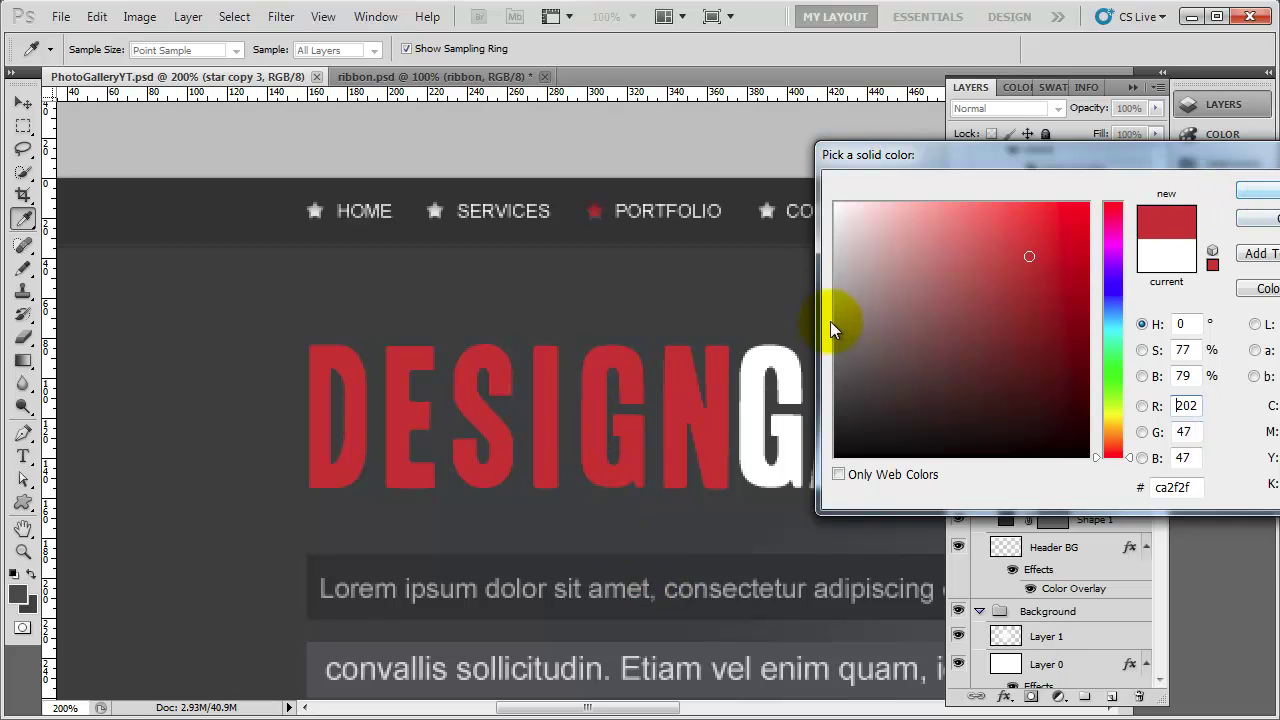
{"action": "left_click_drag", "start_coordinate": [1000, 251], "coordinate": [986, 212]}
{"action": "left_click", "coordinate": [1232, 197]}
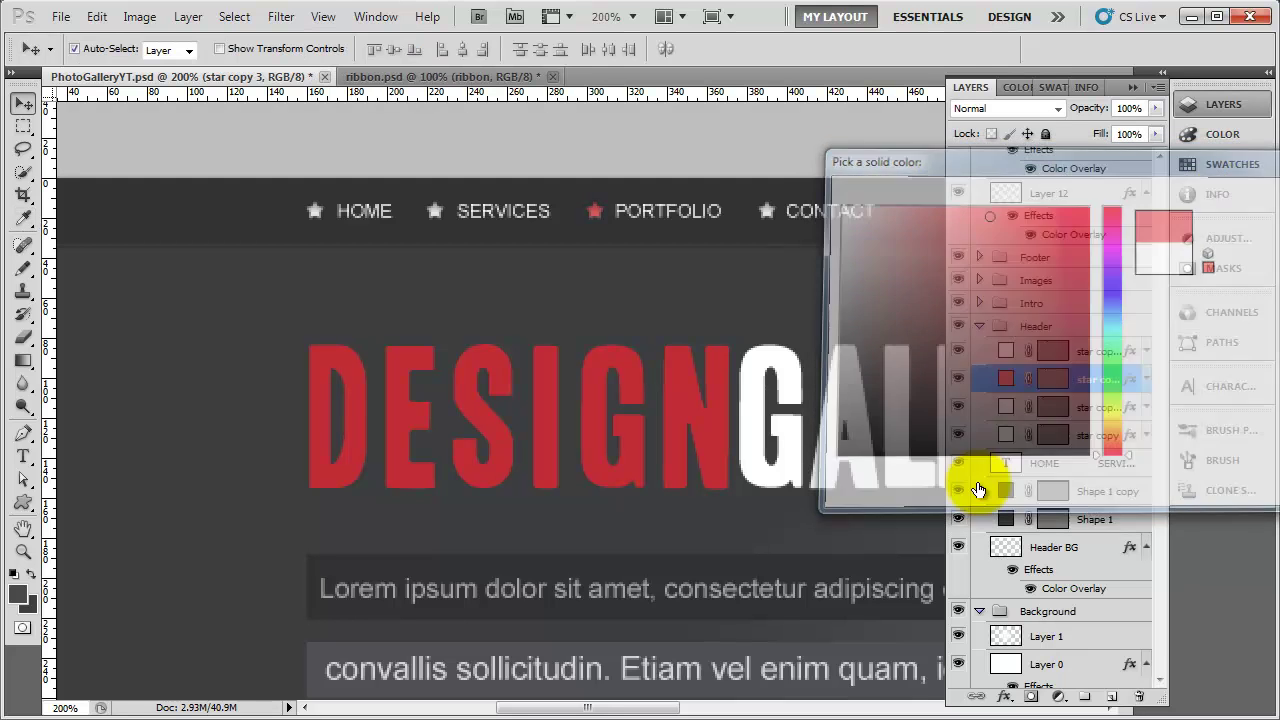
{"action": "left_click", "coordinate": [1207, 98]}
{"action": "key", "text": "ctrl+minus"}
{"action": "key", "text": "ctrl+minus"}
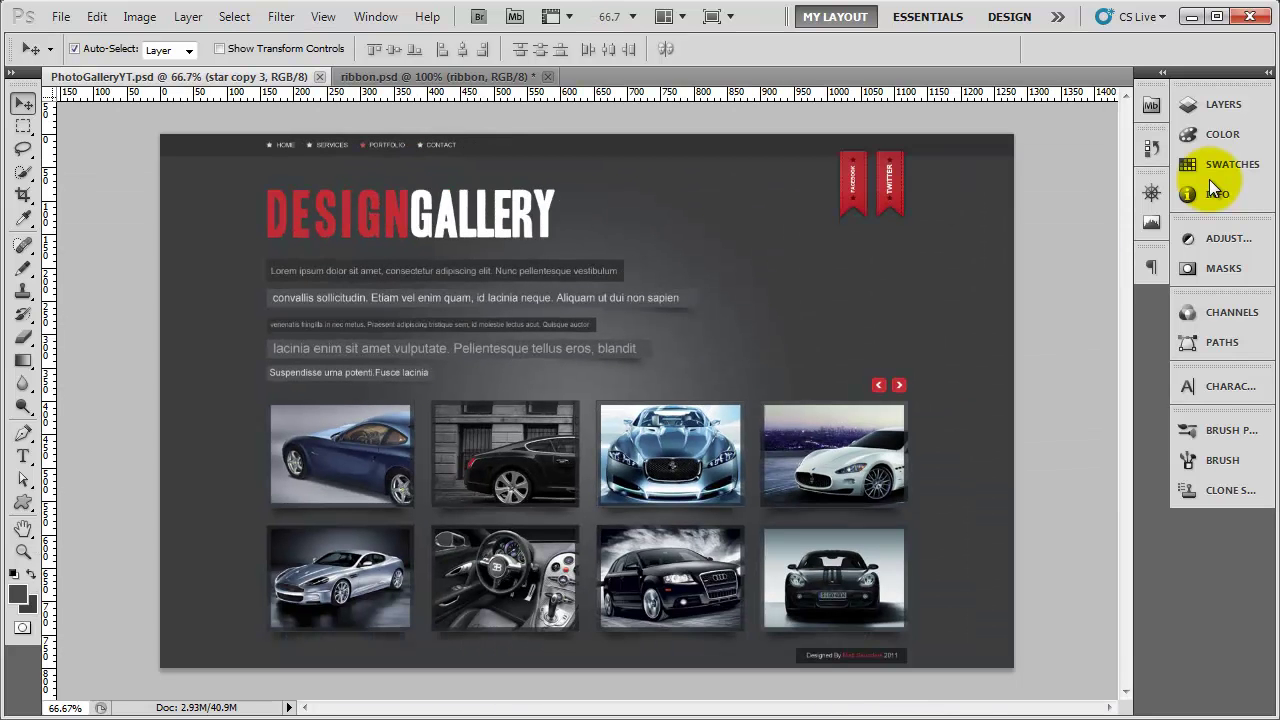